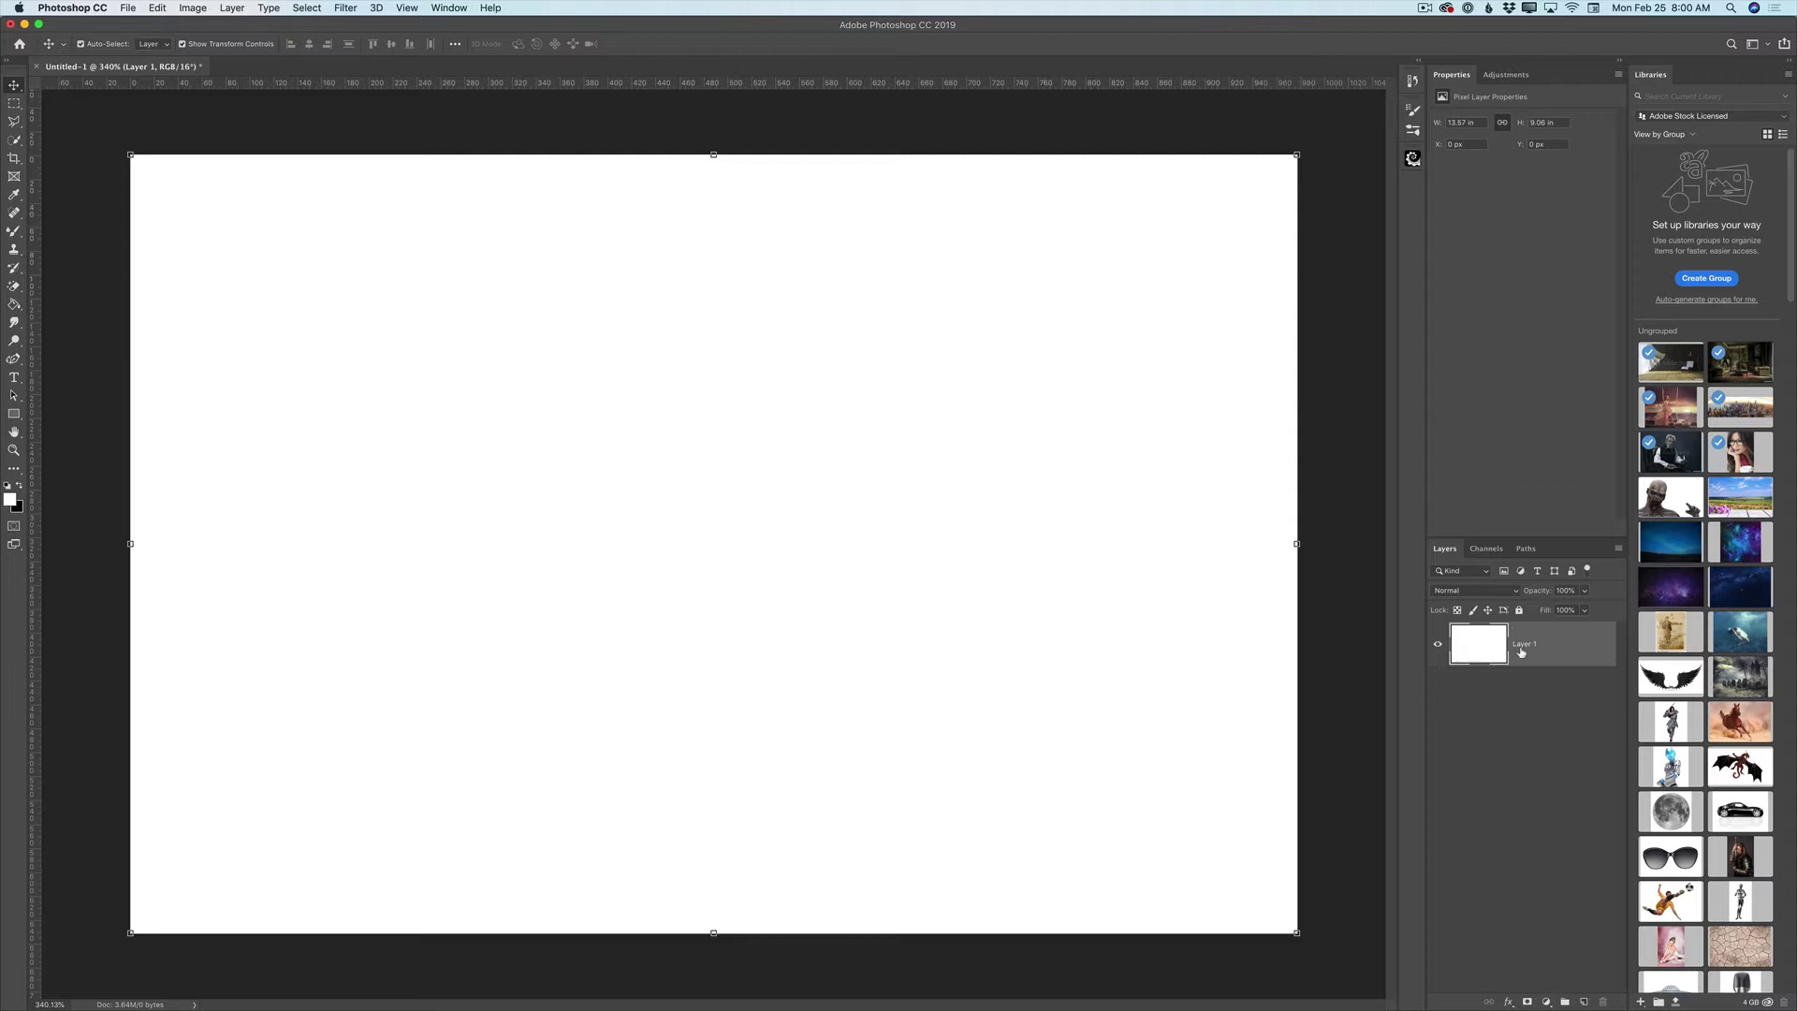
# Add a new layer and set up the Curvature Pen tool in Shape mode with a solid green fill
pyautogui.click(1585, 1001)
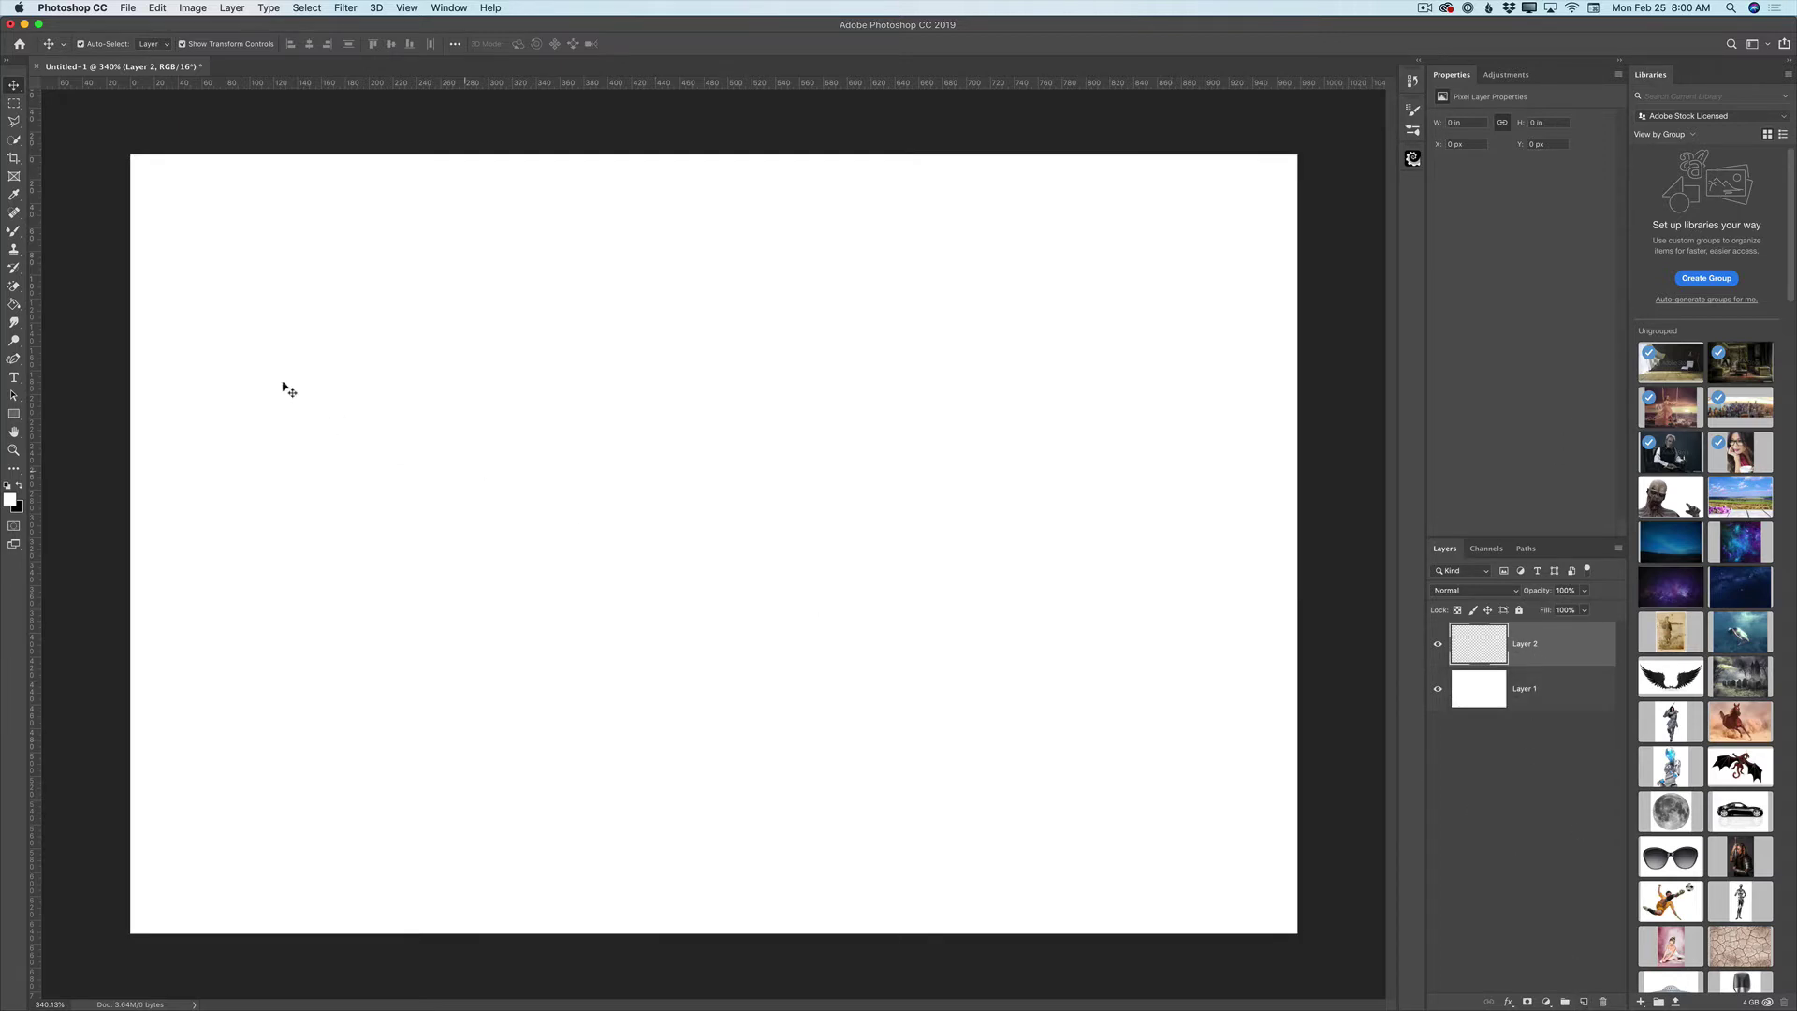
pyautogui.click(19, 362)
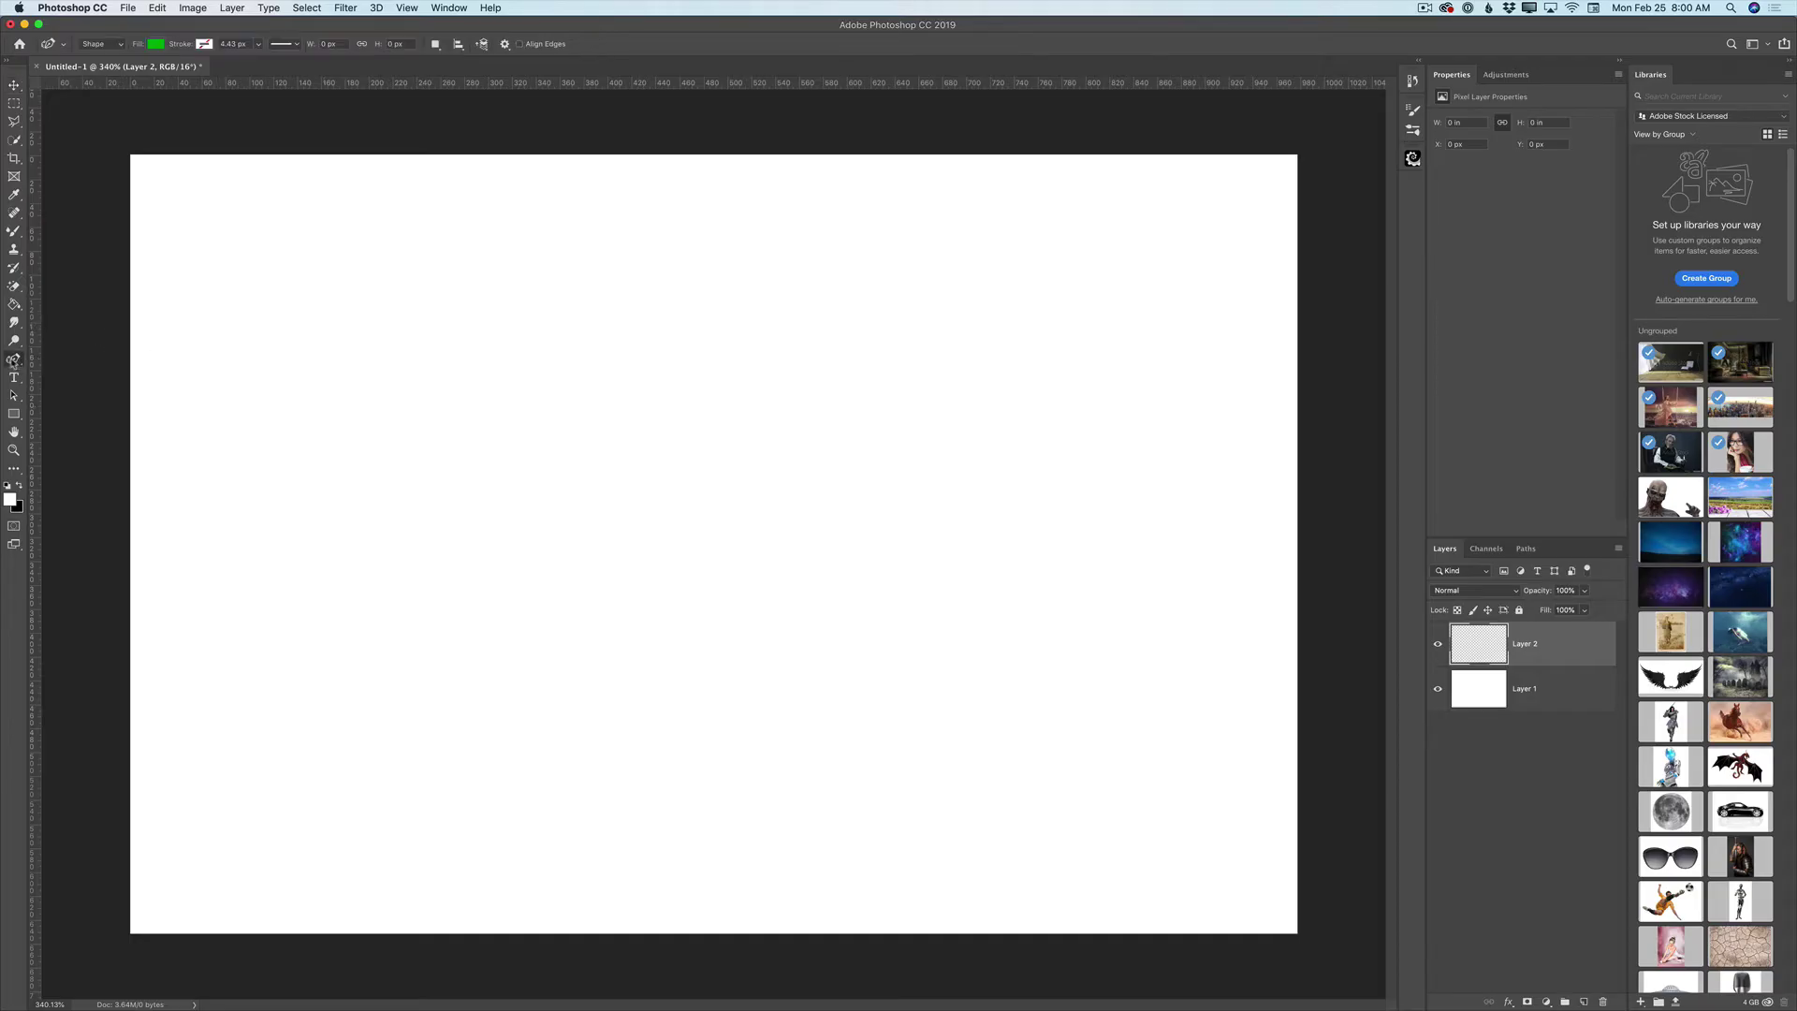
pyautogui.click(85, 387)
pyautogui.click(120, 45)
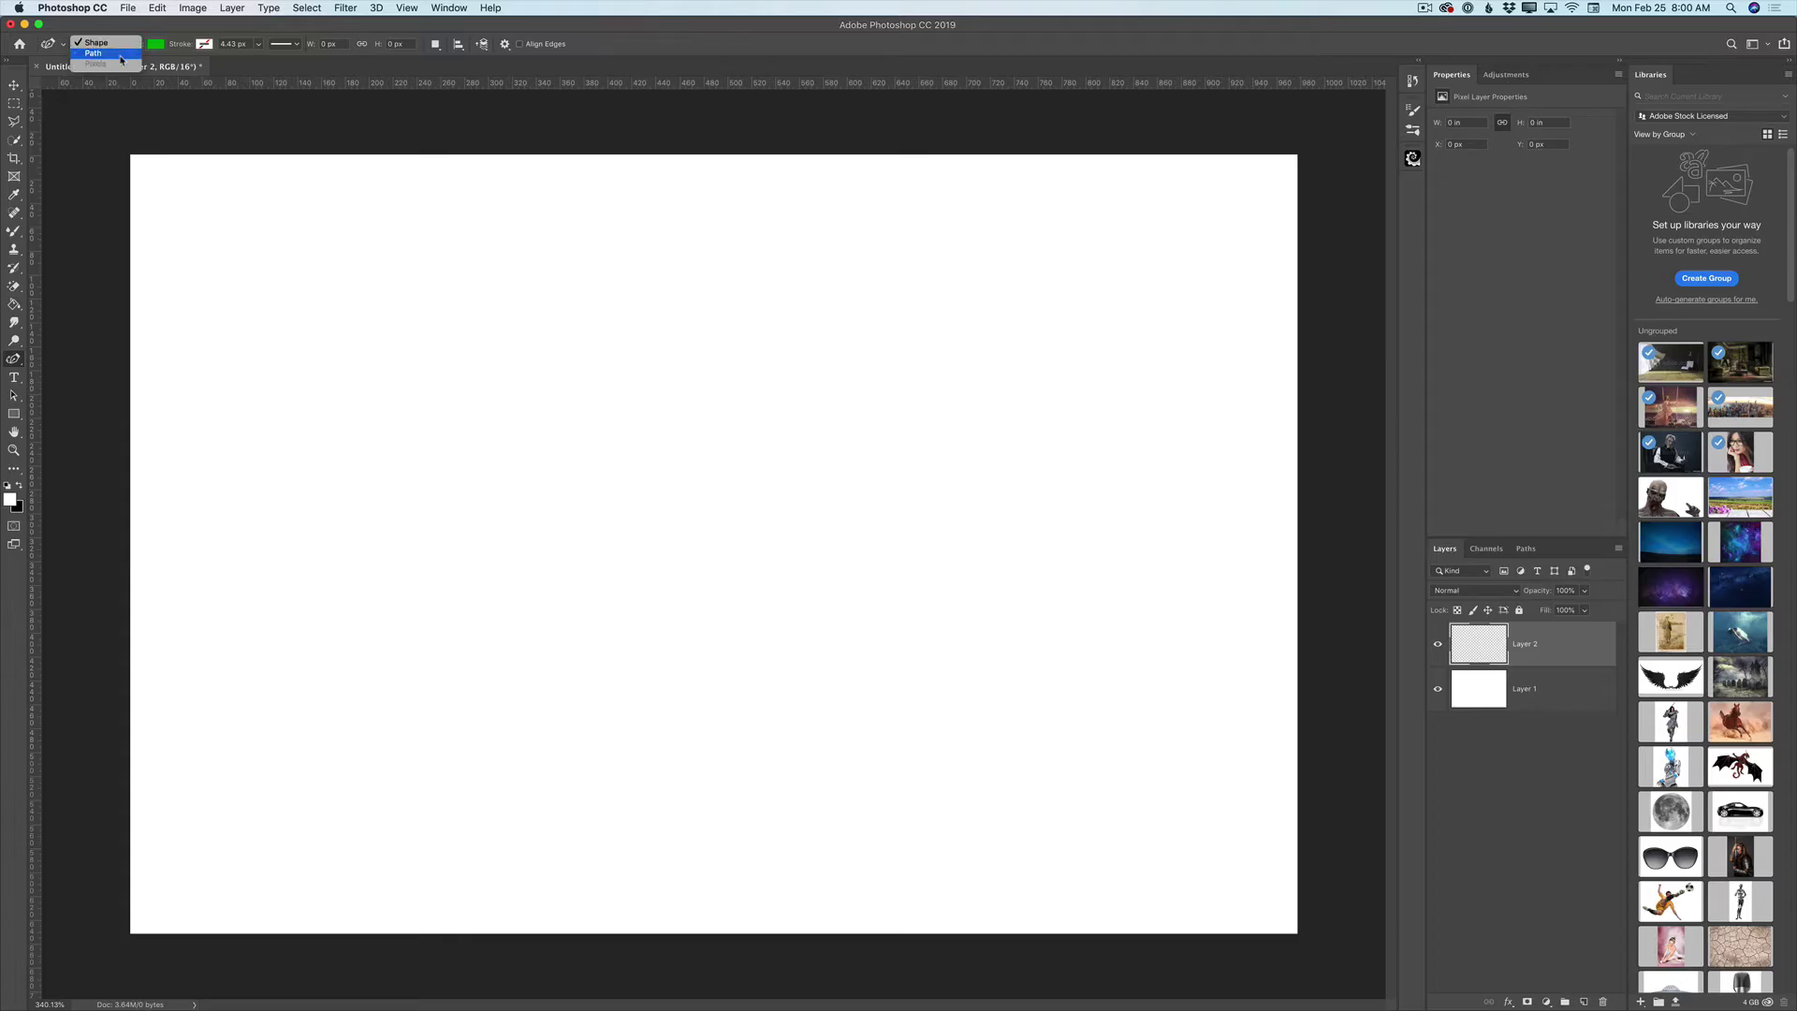
pyautogui.click(136, 43)
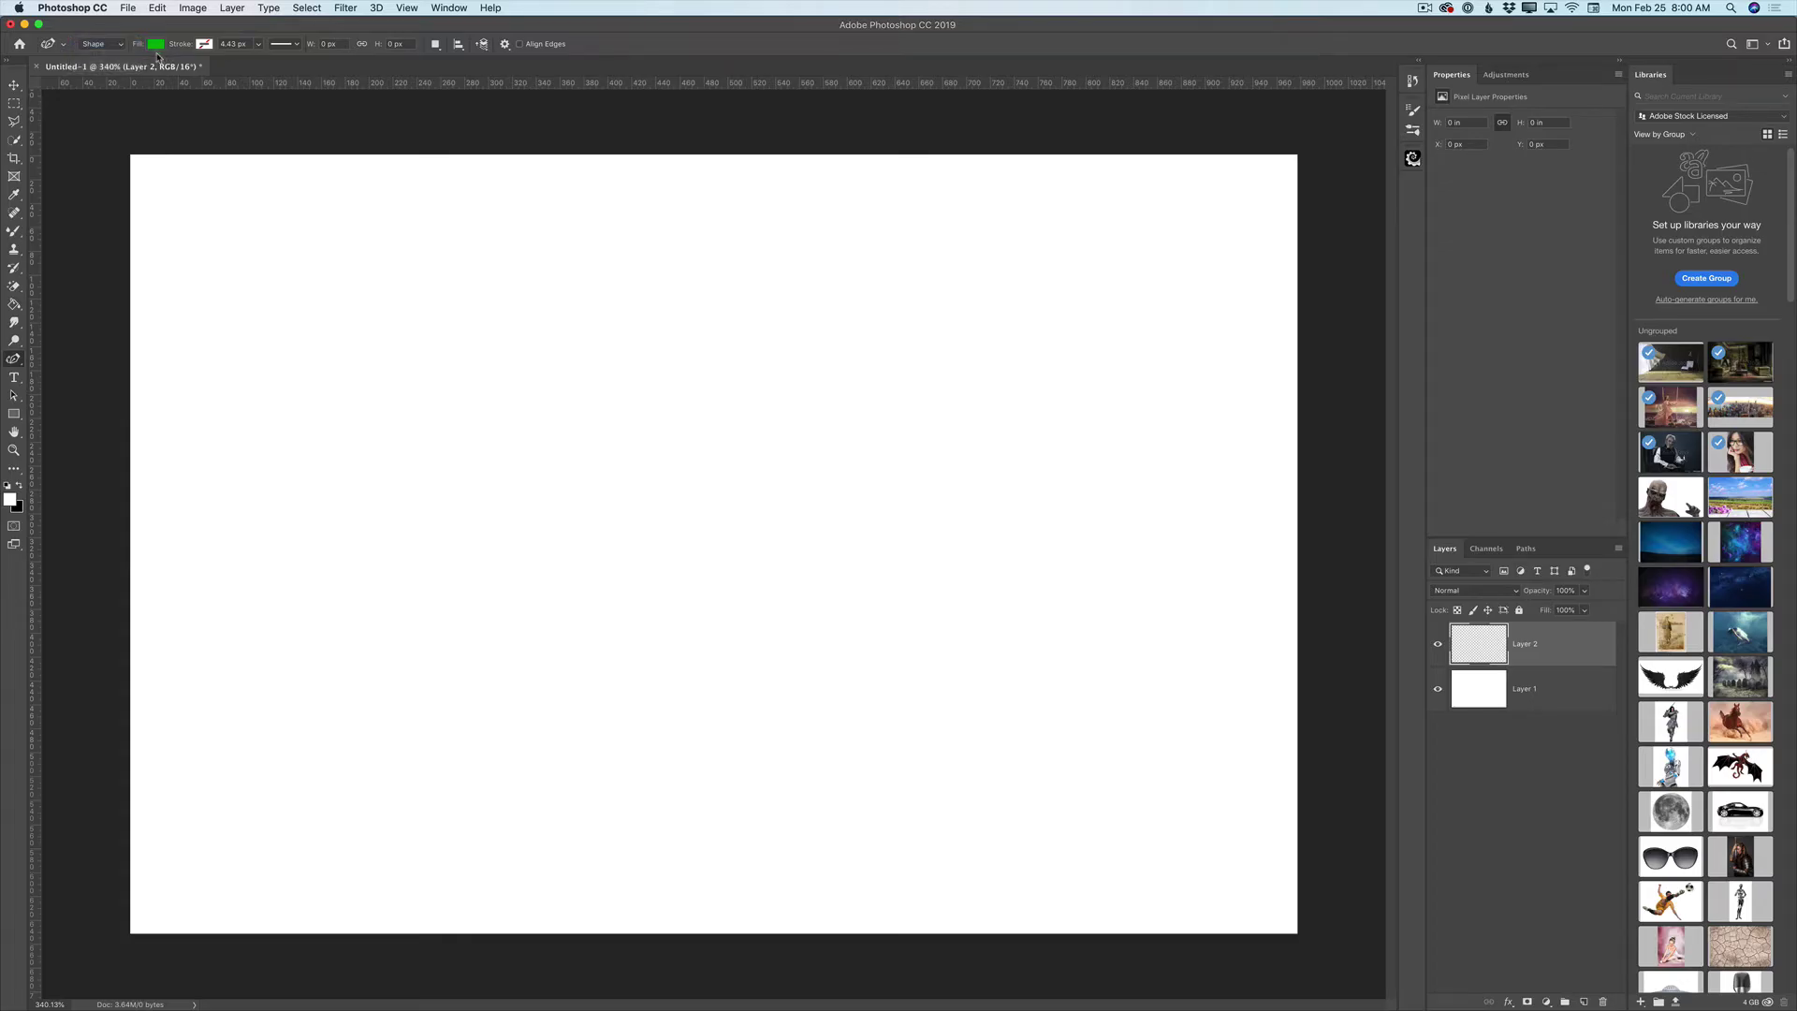
pyautogui.click(157, 45)
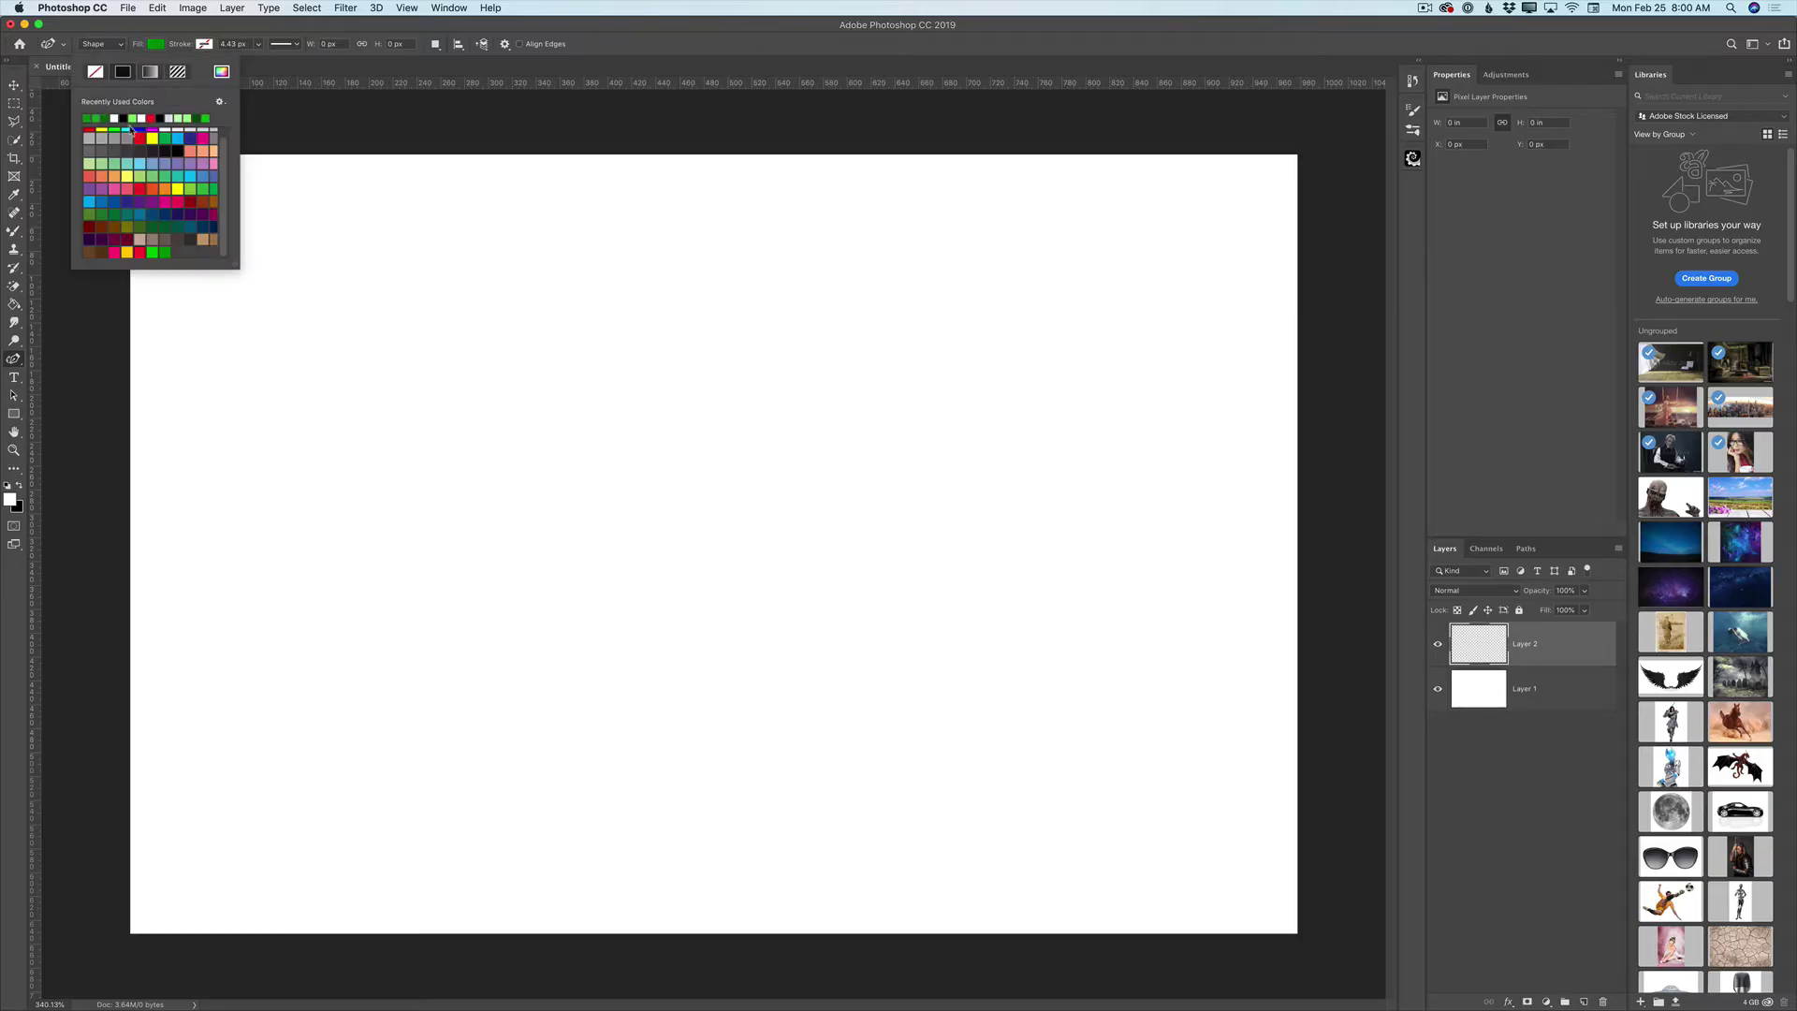
# Draw the hat's crown as a closed shape about 273 px wide with inward-curving sides, sharp corners, and bowed upper and lower edges
pyautogui.click(542, 327)
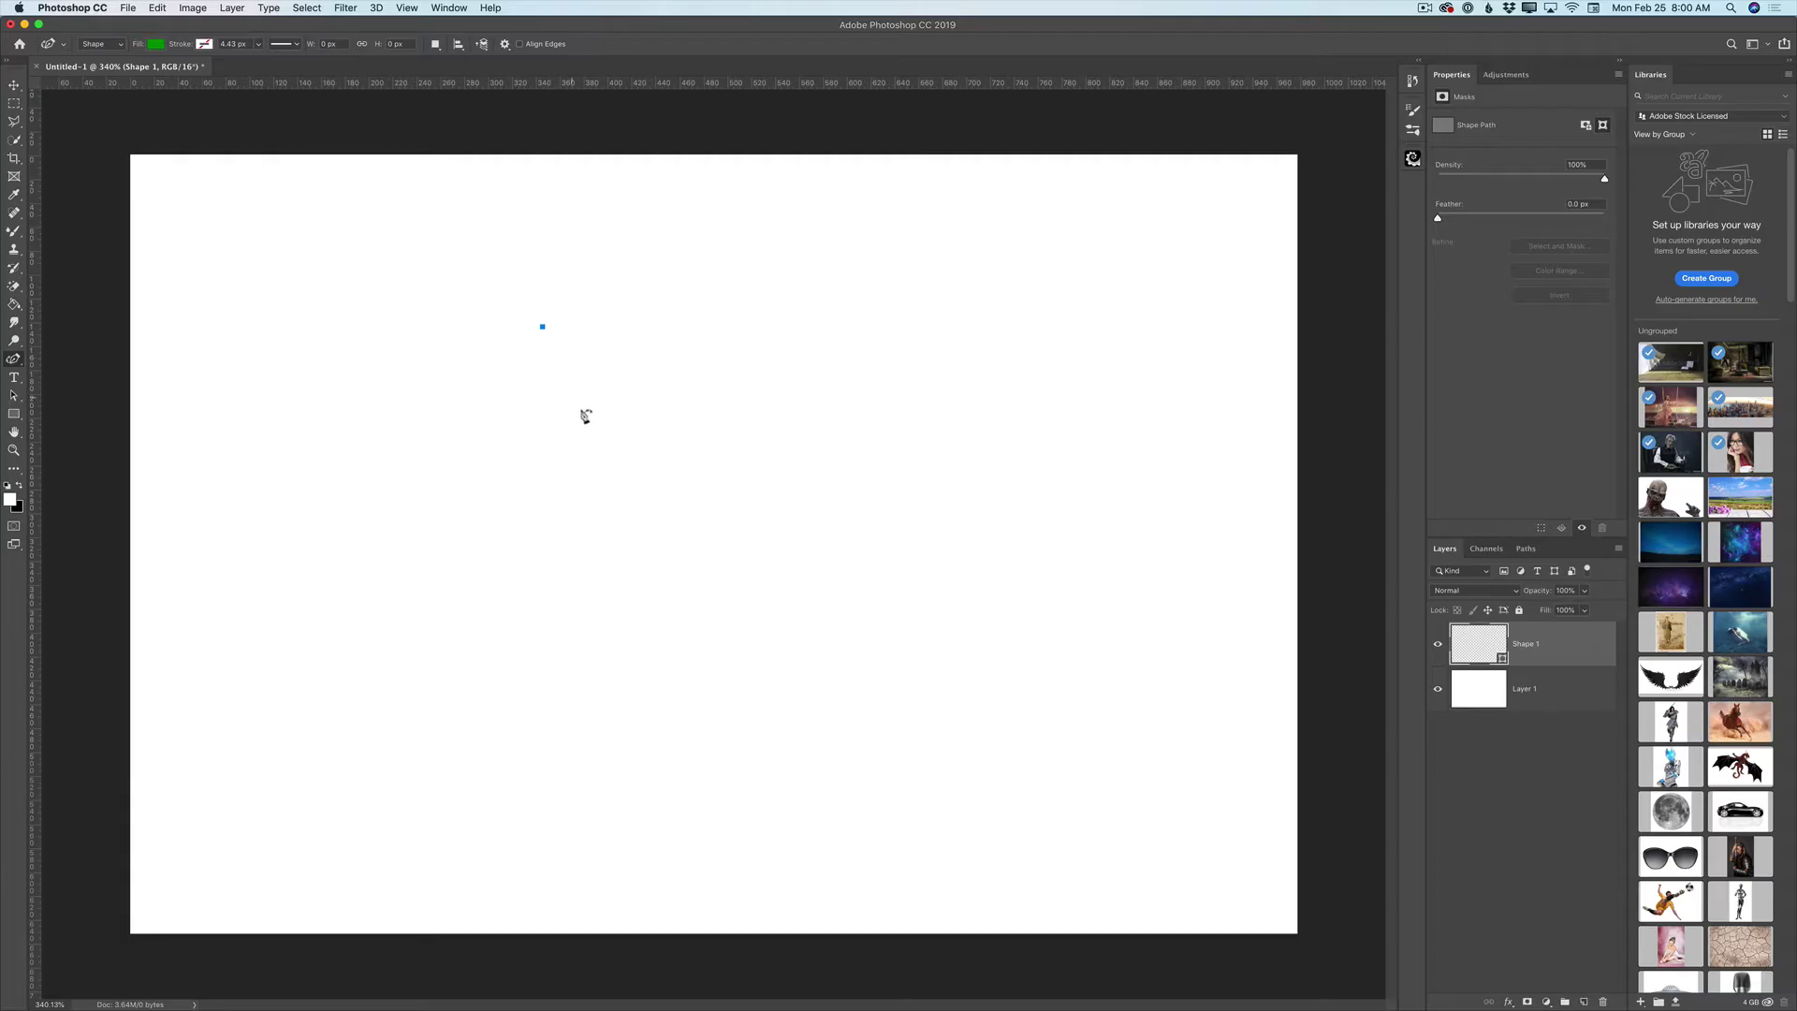
pyautogui.click(583, 534)
pyautogui.click(541, 628)
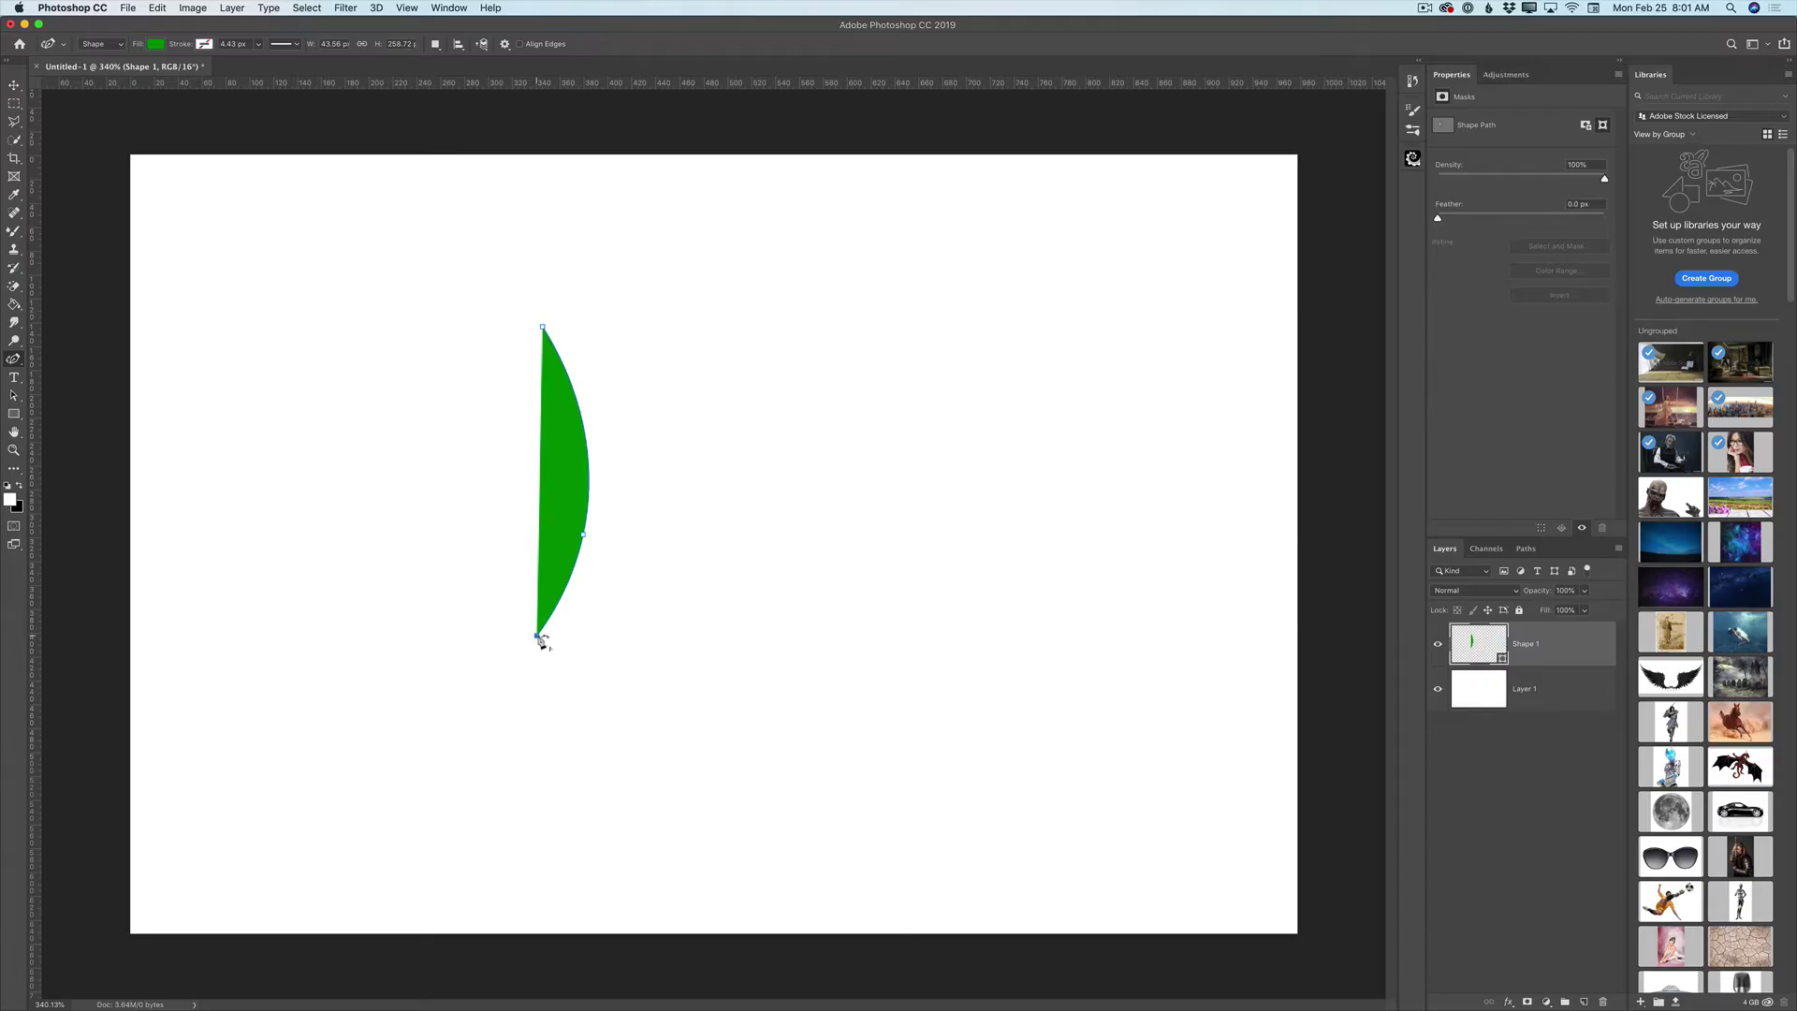
pyautogui.moveTo(665, 662); pyautogui.dragTo(704, 660)
pyautogui.click(720, 655)
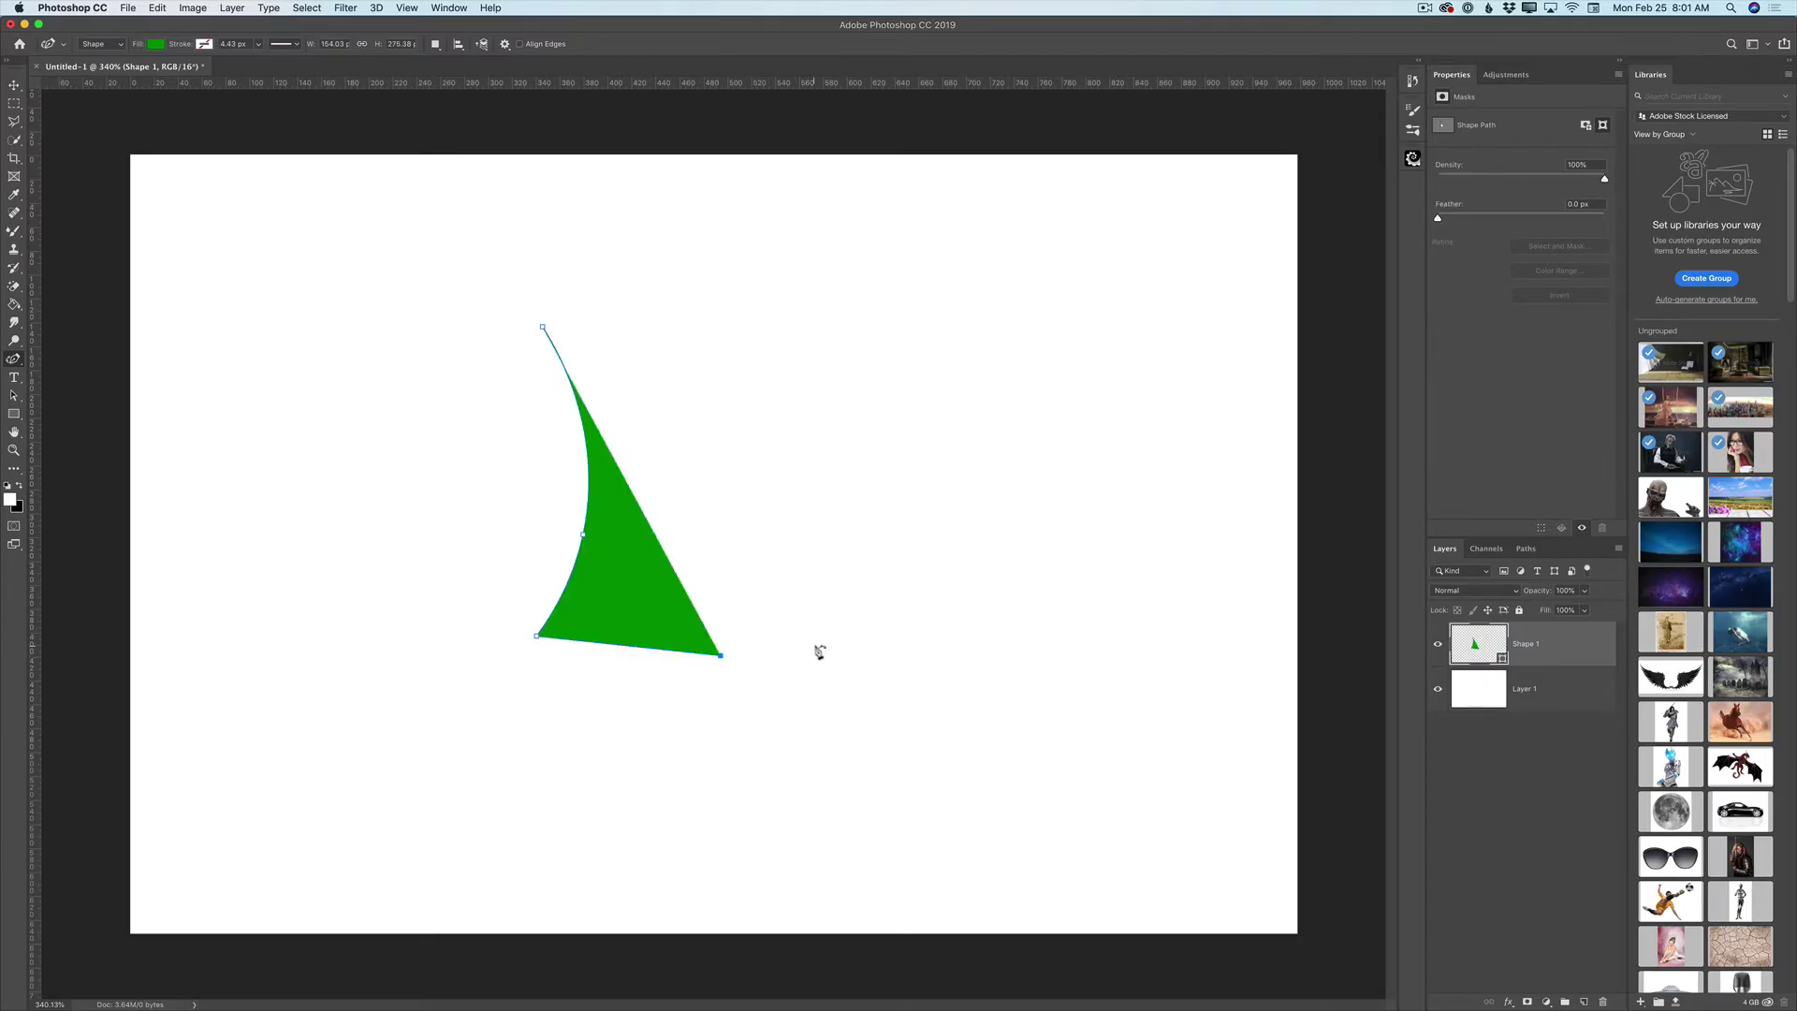
pyautogui.click(848, 641)
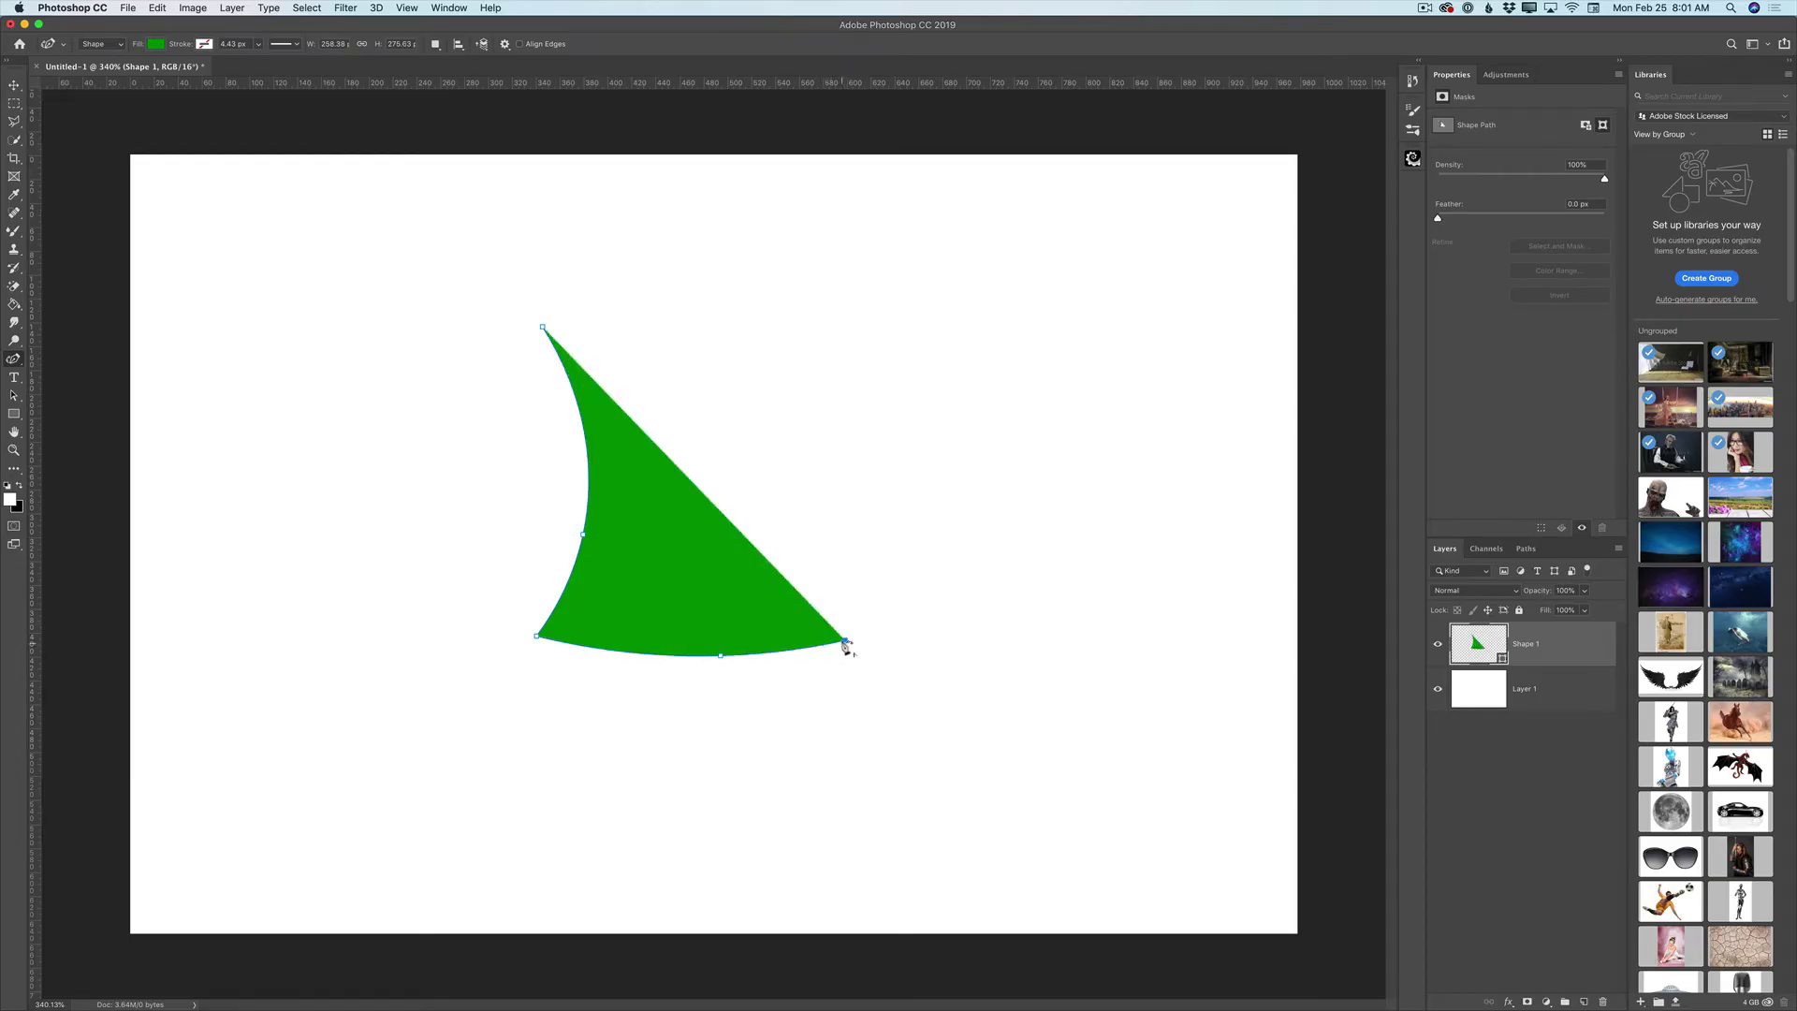
pyautogui.moveTo(847, 642); pyautogui.dragTo(817, 538)
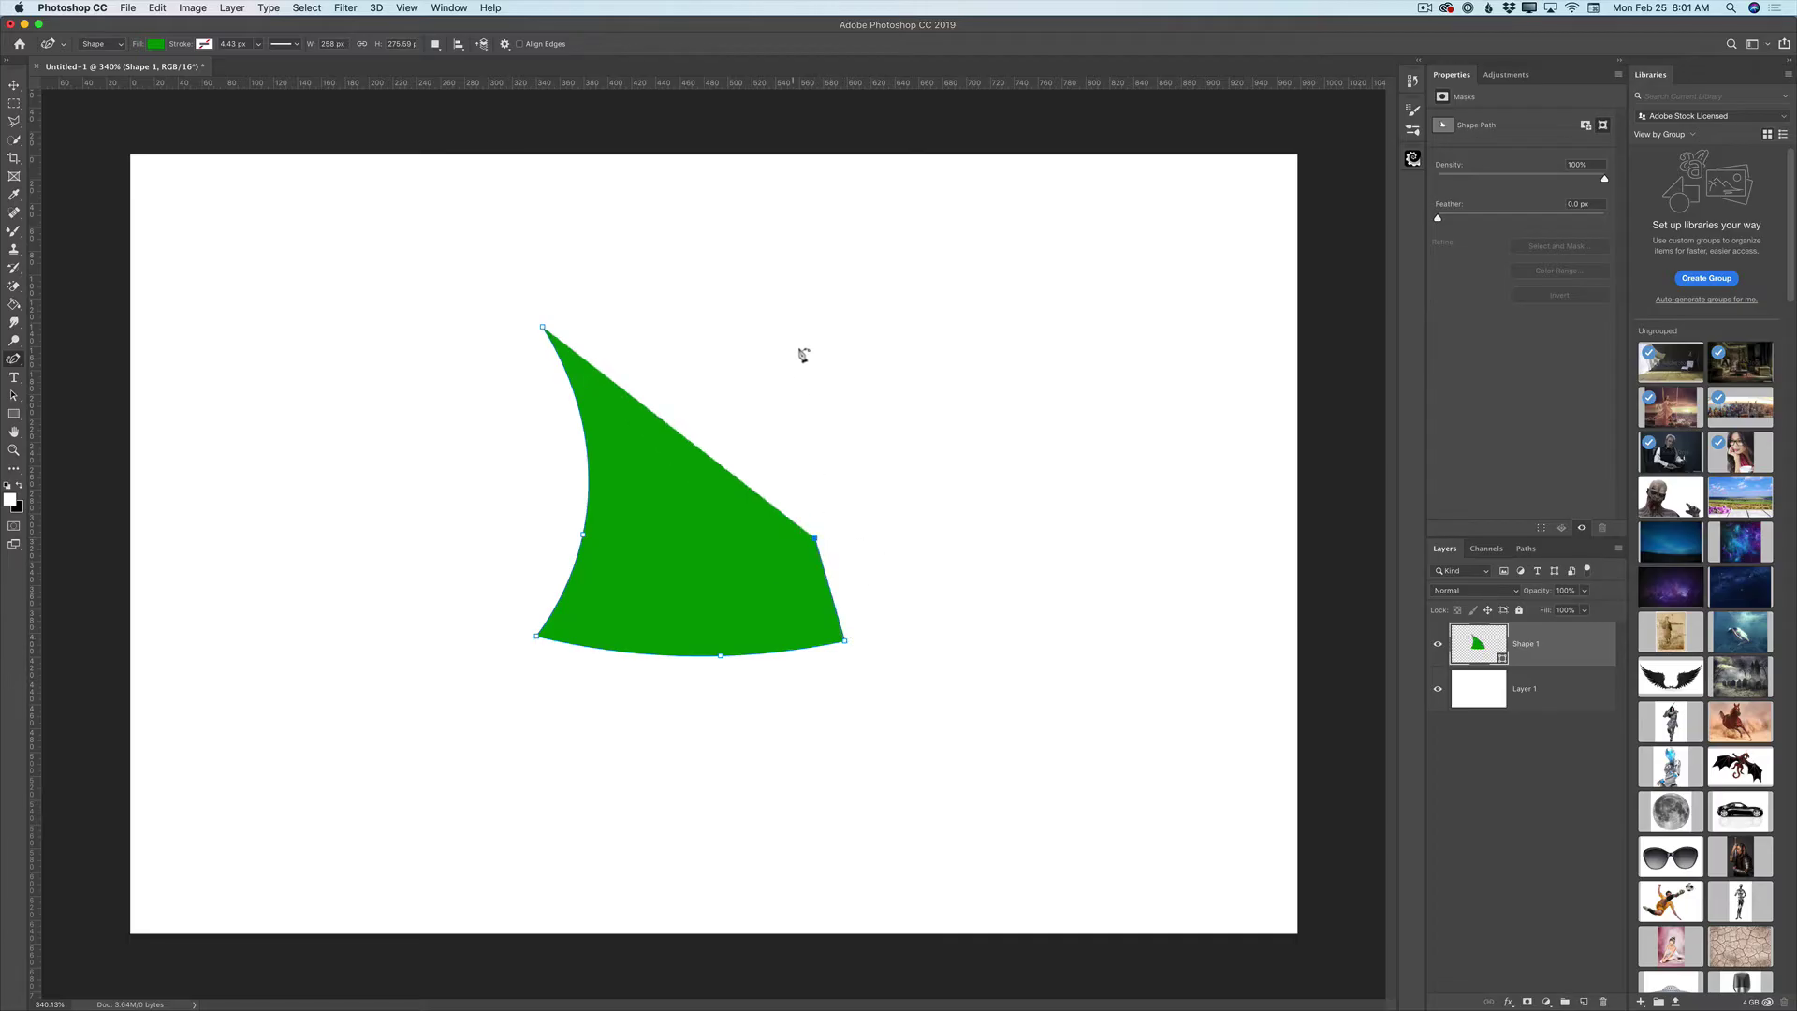
pyautogui.moveTo(862, 326); pyautogui.dragTo(705, 309)
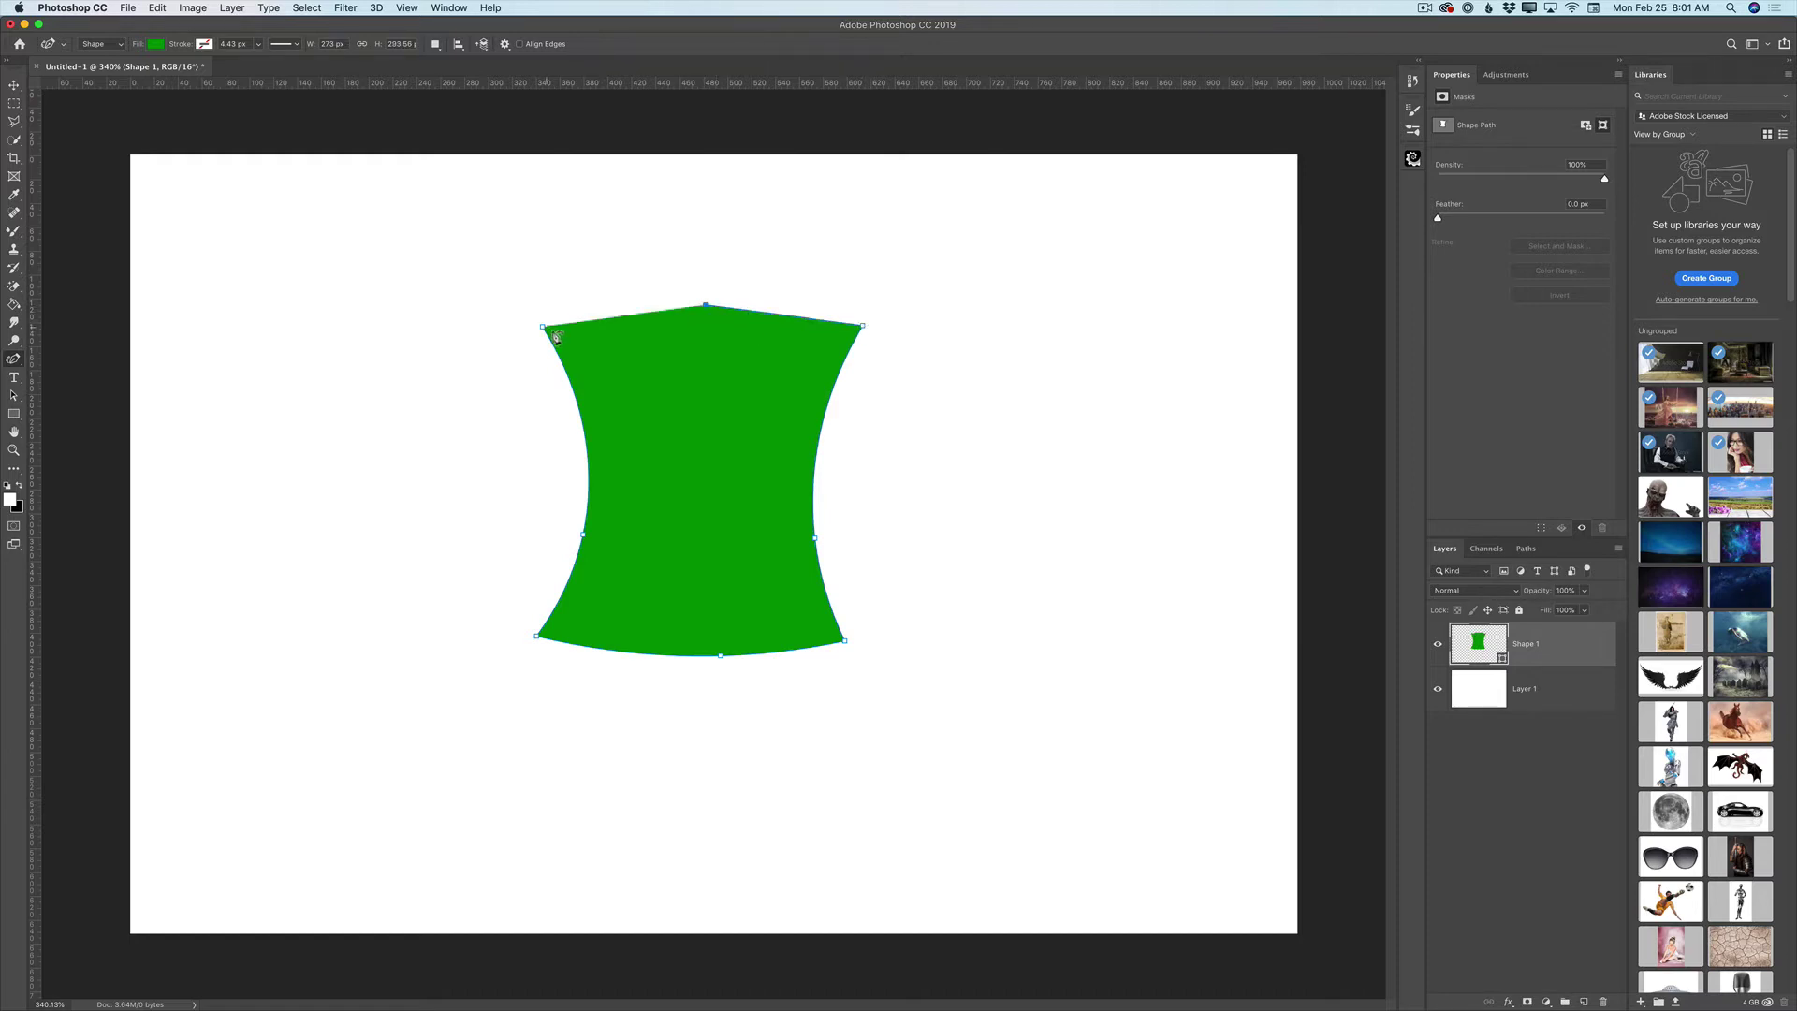
pyautogui.moveTo(544, 328); pyautogui.dragTo(561, 384)
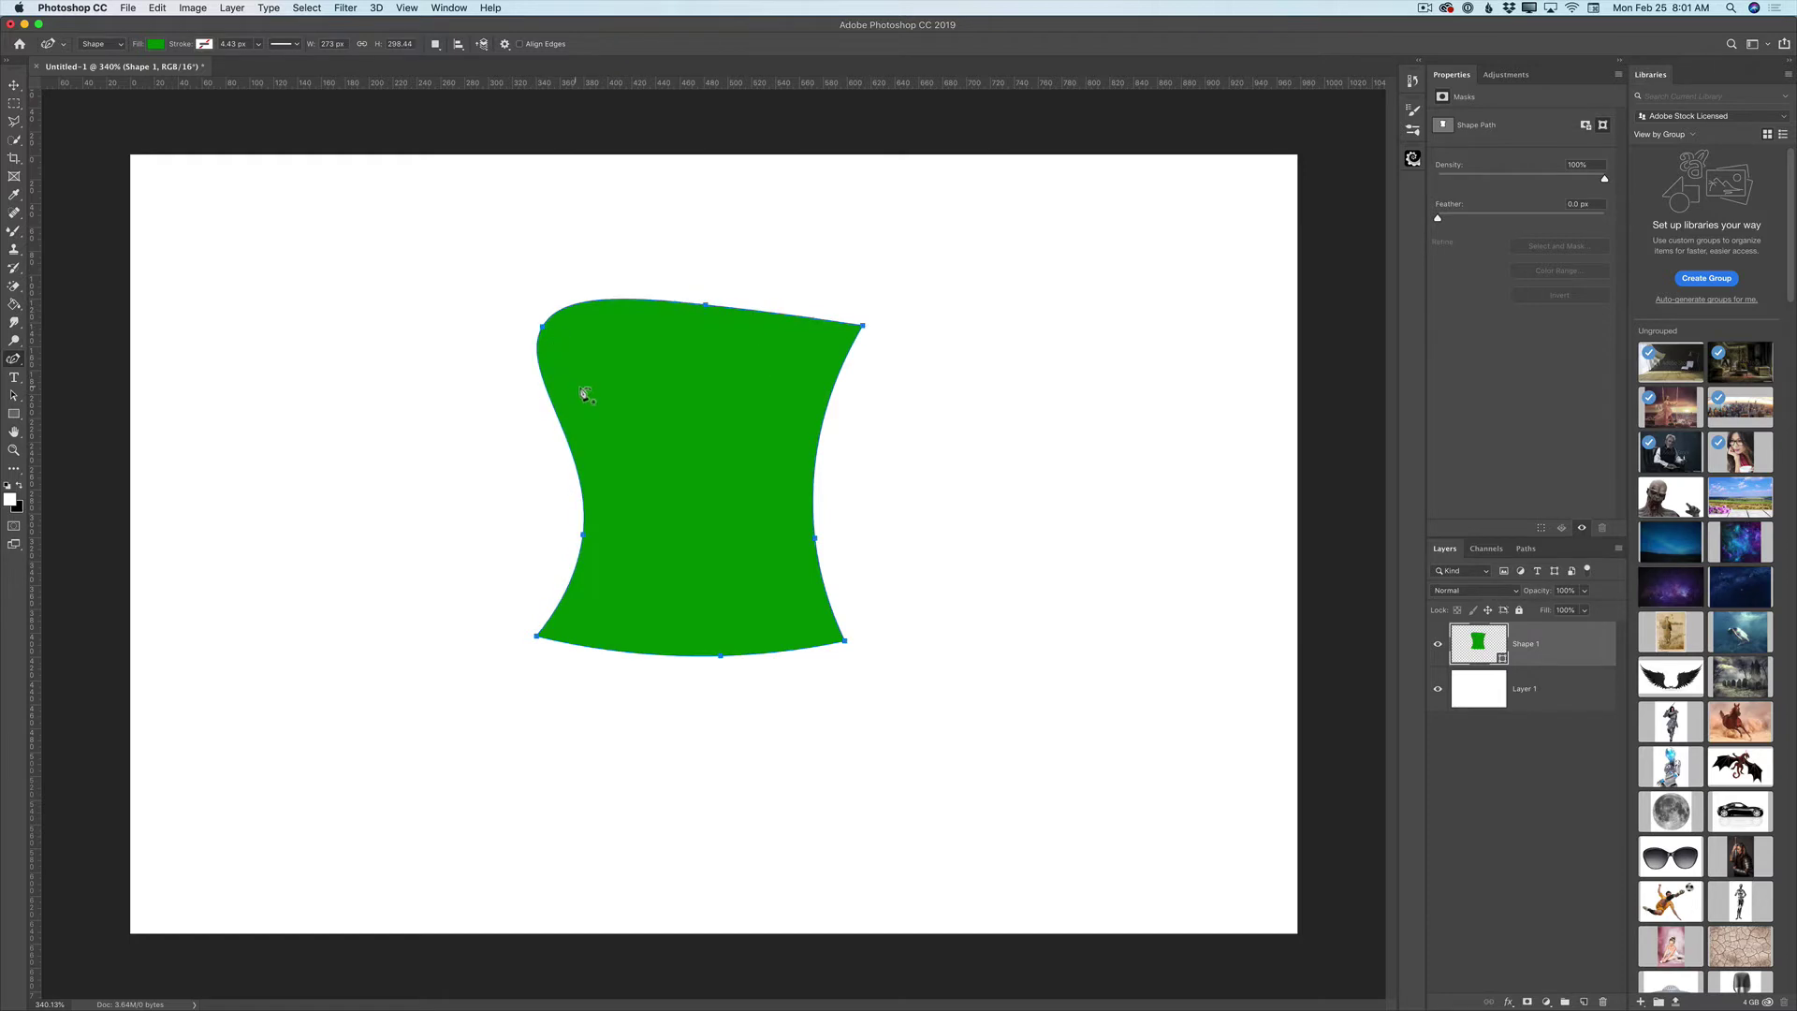
pyautogui.click(545, 328)
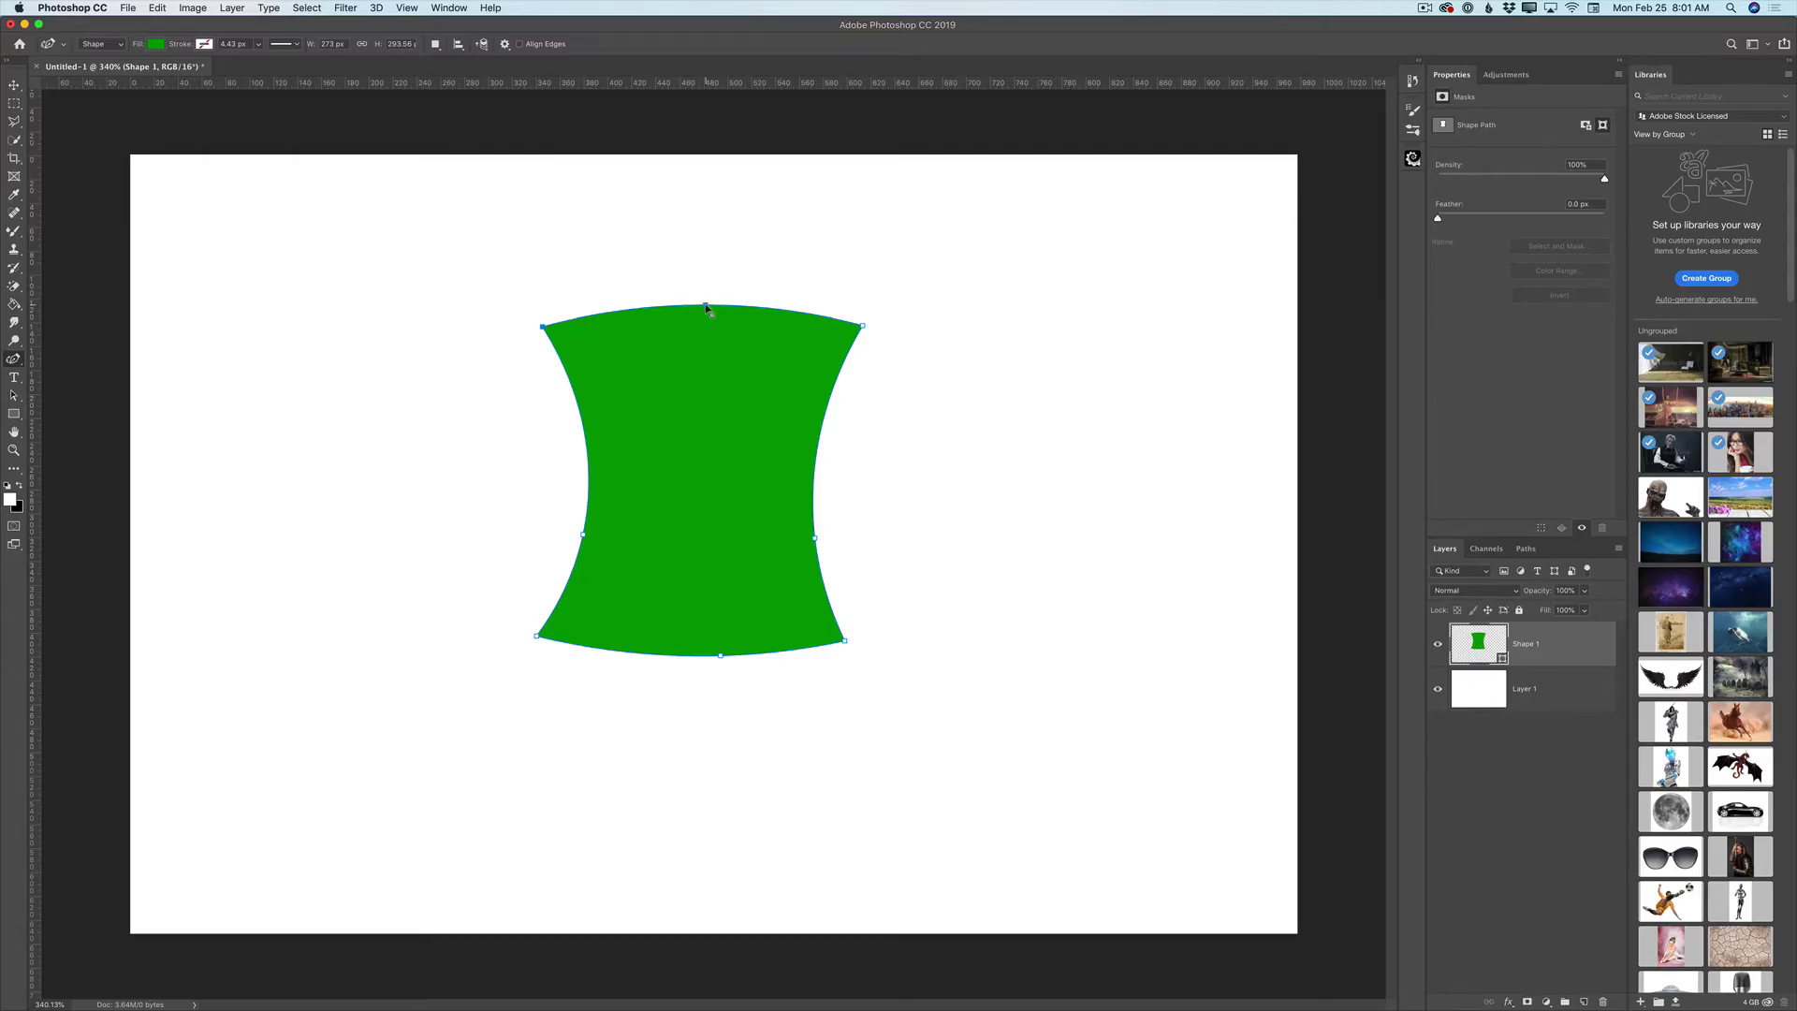
# Refine the crown's outline by bowing its upper and lower edges further outward and making both side curves shallower
pyautogui.moveTo(702, 305); pyautogui.dragTo(708, 295)
pyautogui.moveTo(719, 660); pyautogui.dragTo(708, 668)
pyautogui.moveTo(846, 644); pyautogui.dragTo(853, 646)
pyautogui.moveTo(815, 542); pyautogui.dragTo(830, 538)
pyautogui.moveTo(586, 539); pyautogui.dragTo(565, 536)
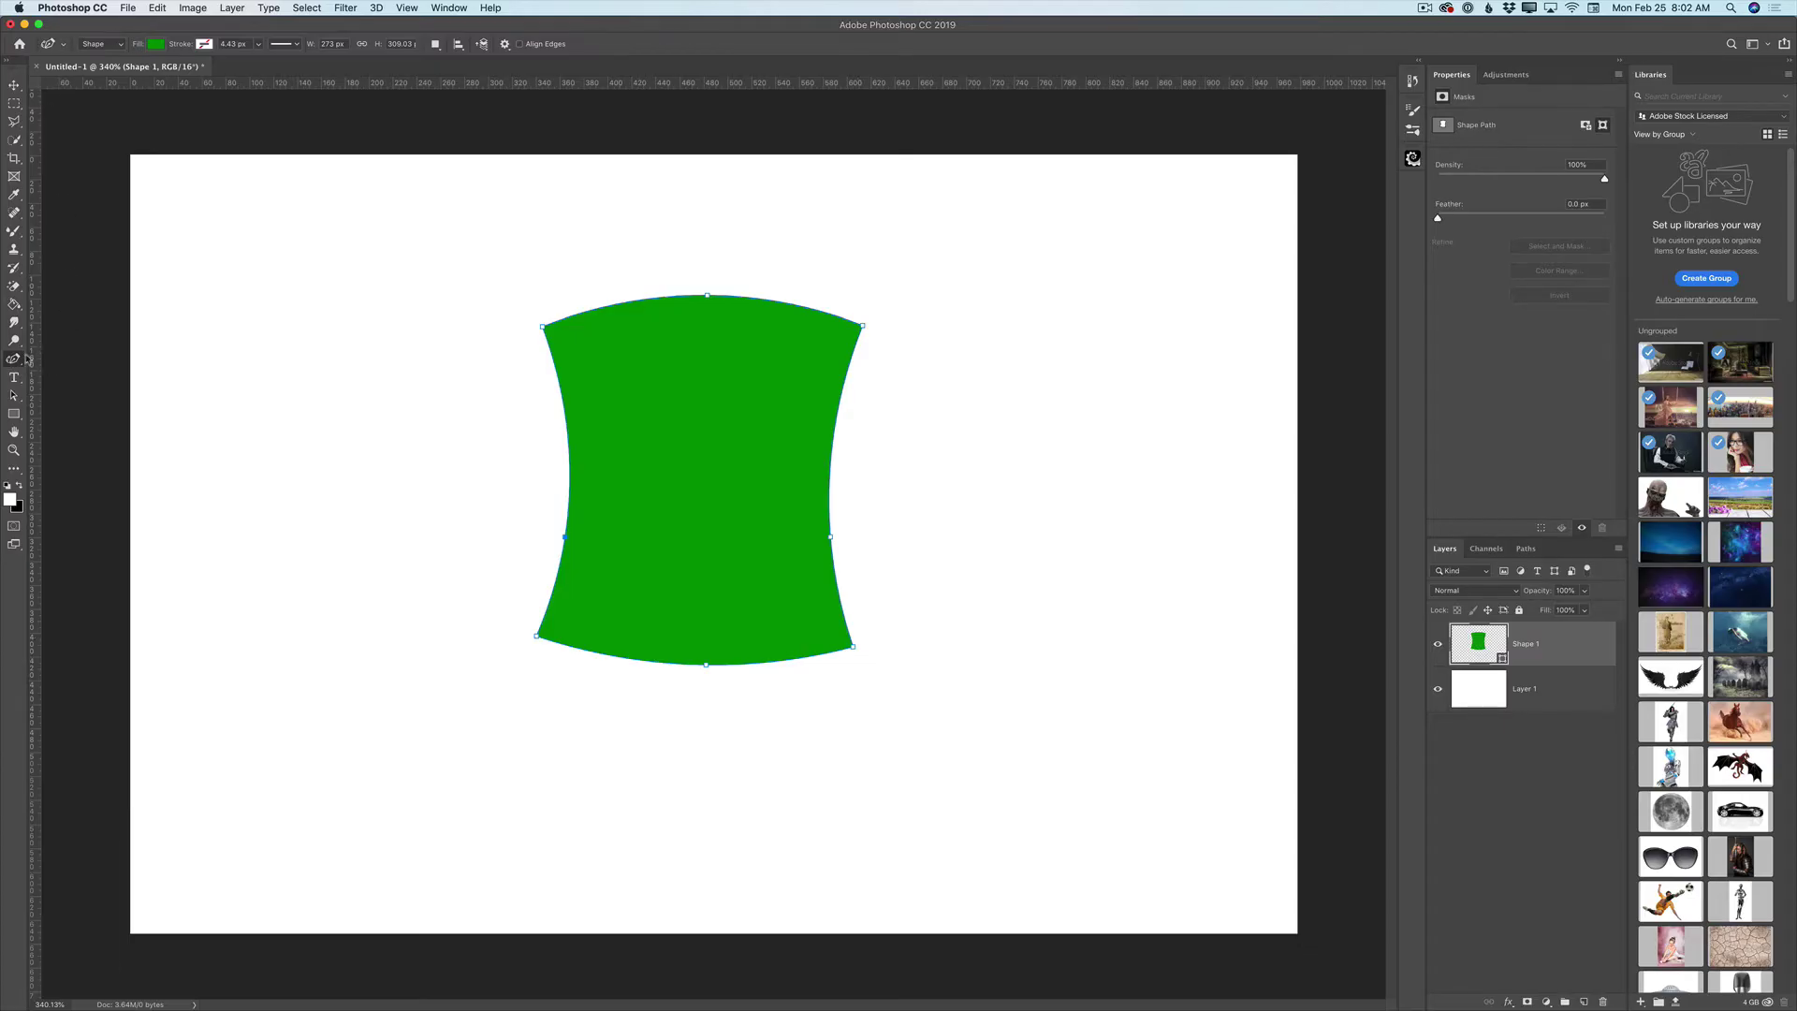
# Change the crown's fill to a gradient and recolour its black stop dark green
pyautogui.click(156, 45)
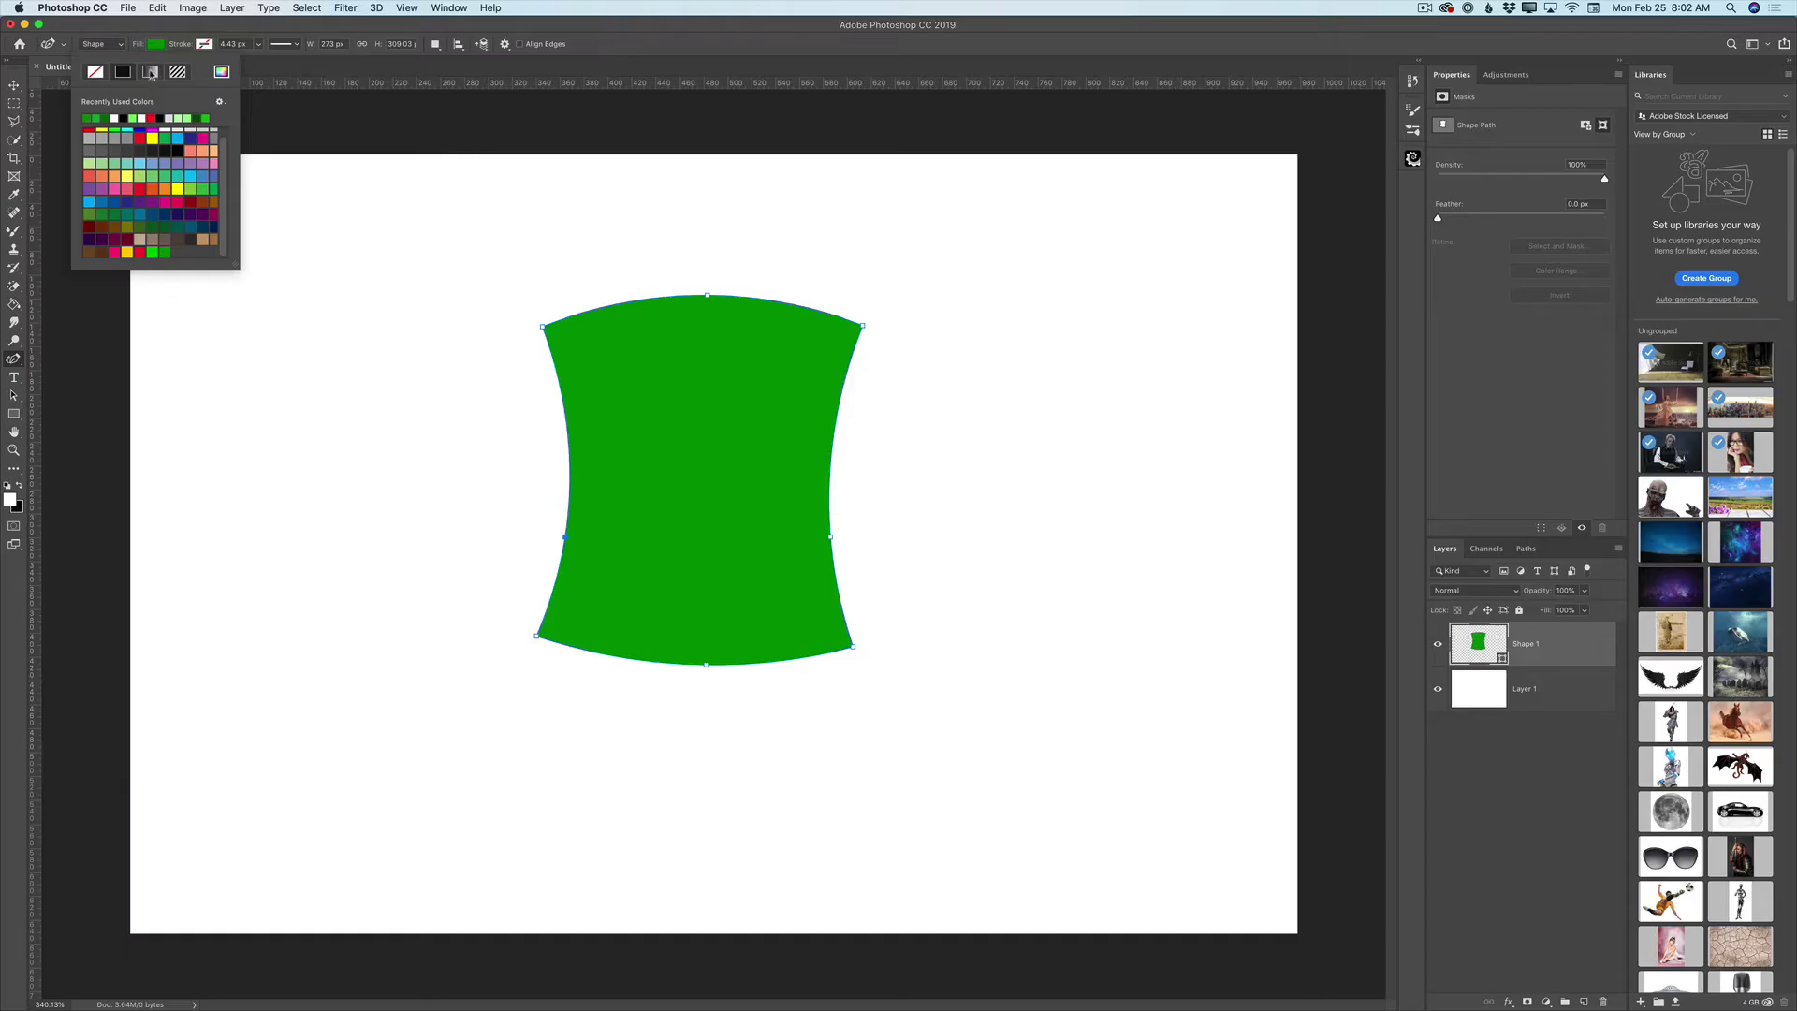
pyautogui.click(150, 72)
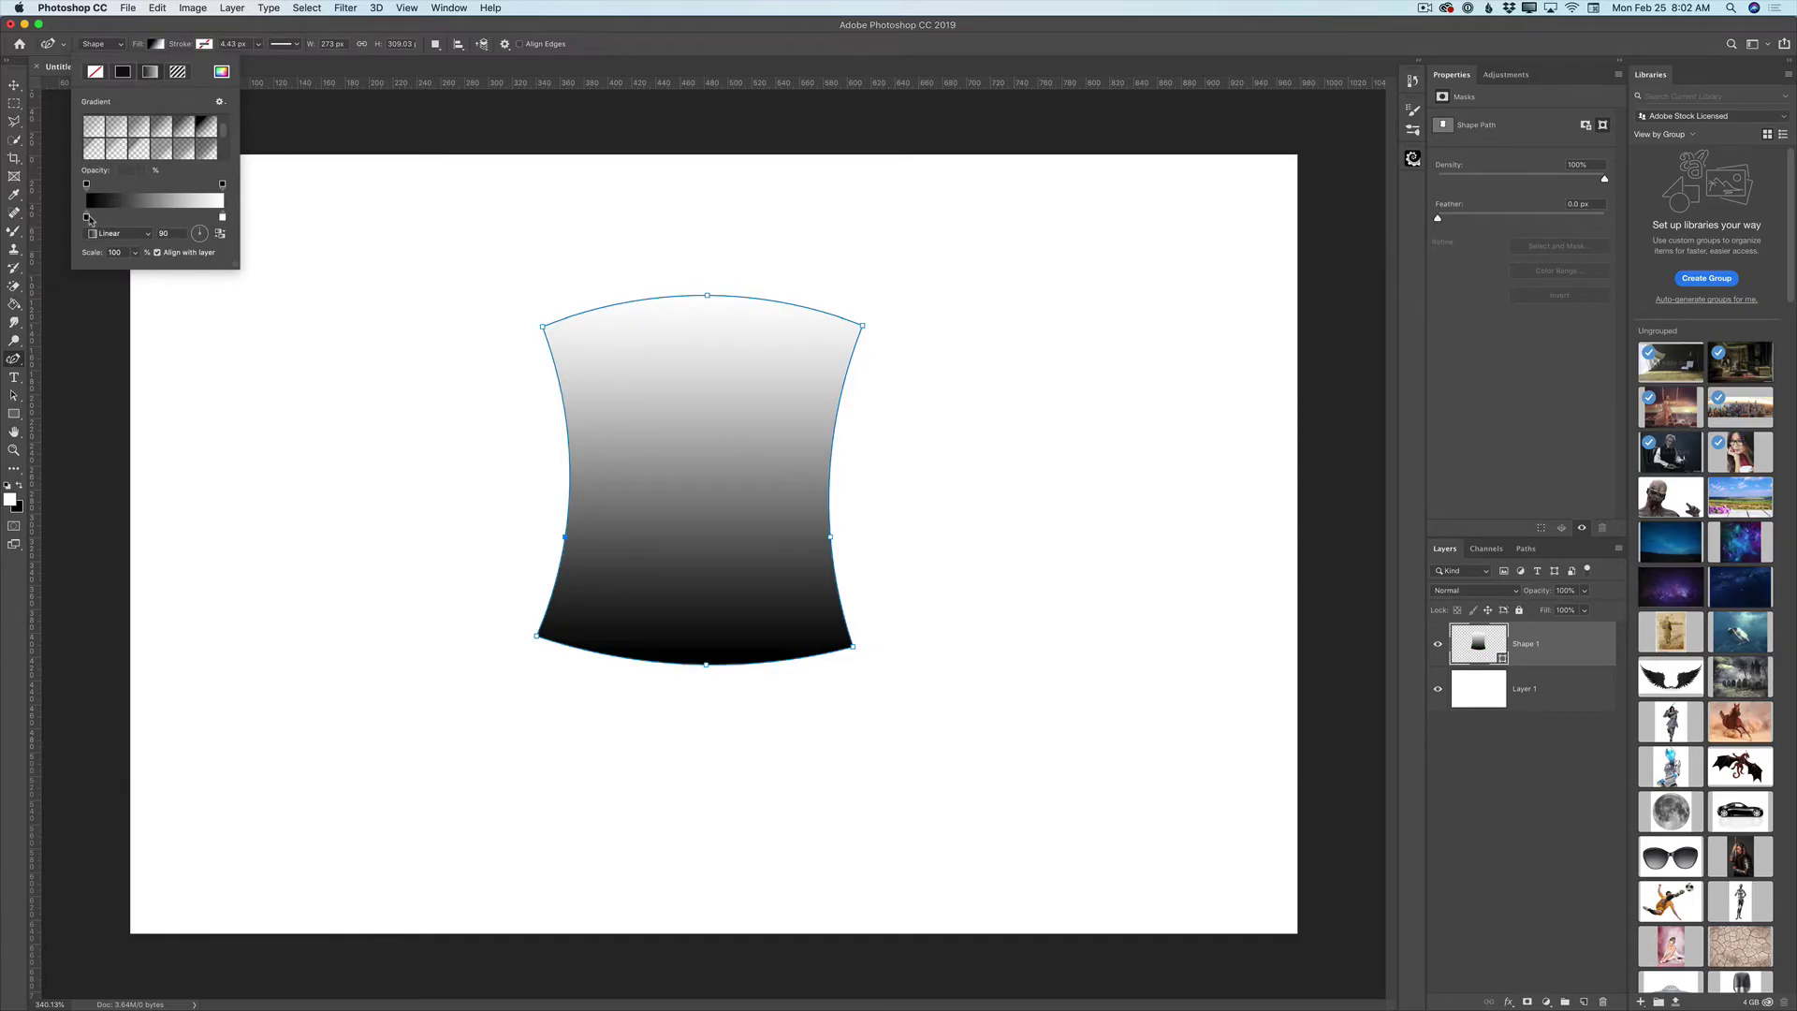
pyautogui.doubleClick(87, 218)
pyautogui.click(1231, 508)
pyautogui.moveTo(1231, 513); pyautogui.dragTo(1210, 506)
pyautogui.click(1208, 520)
pyautogui.click(1356, 387)
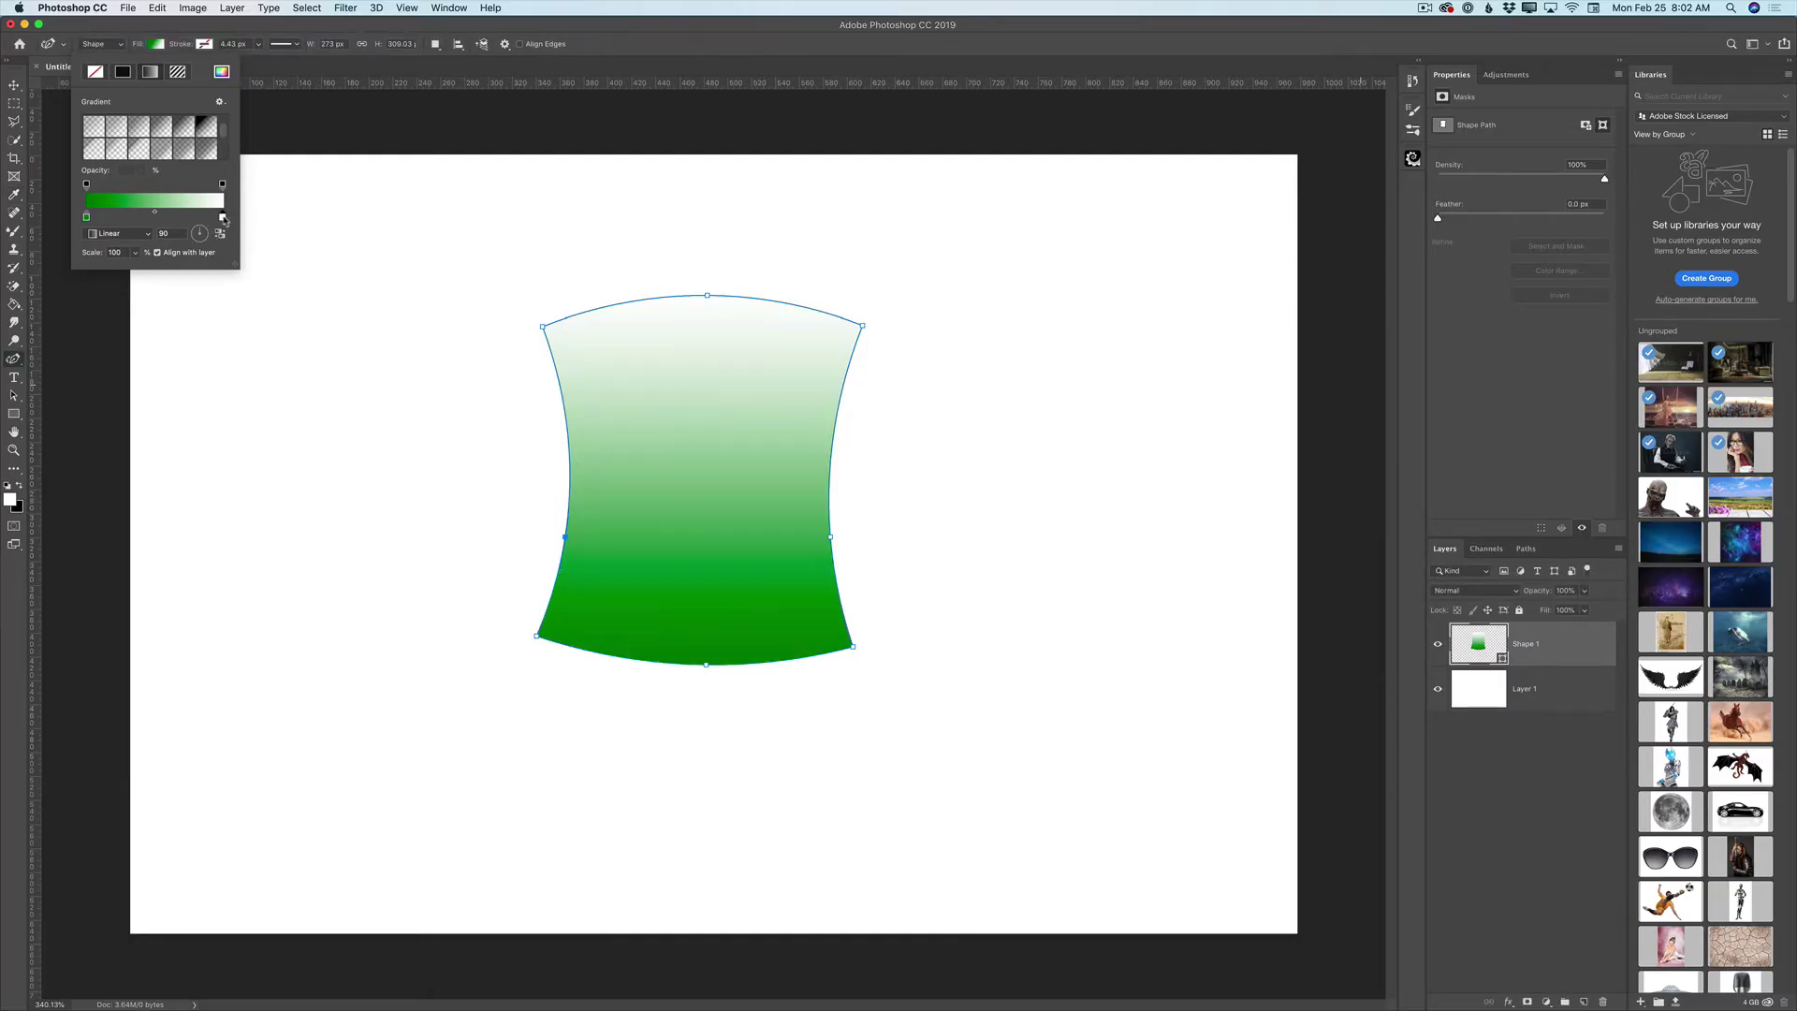
# Recolour the gradient's white stop bright green, #69ec41
pyautogui.doubleClick(222, 218)
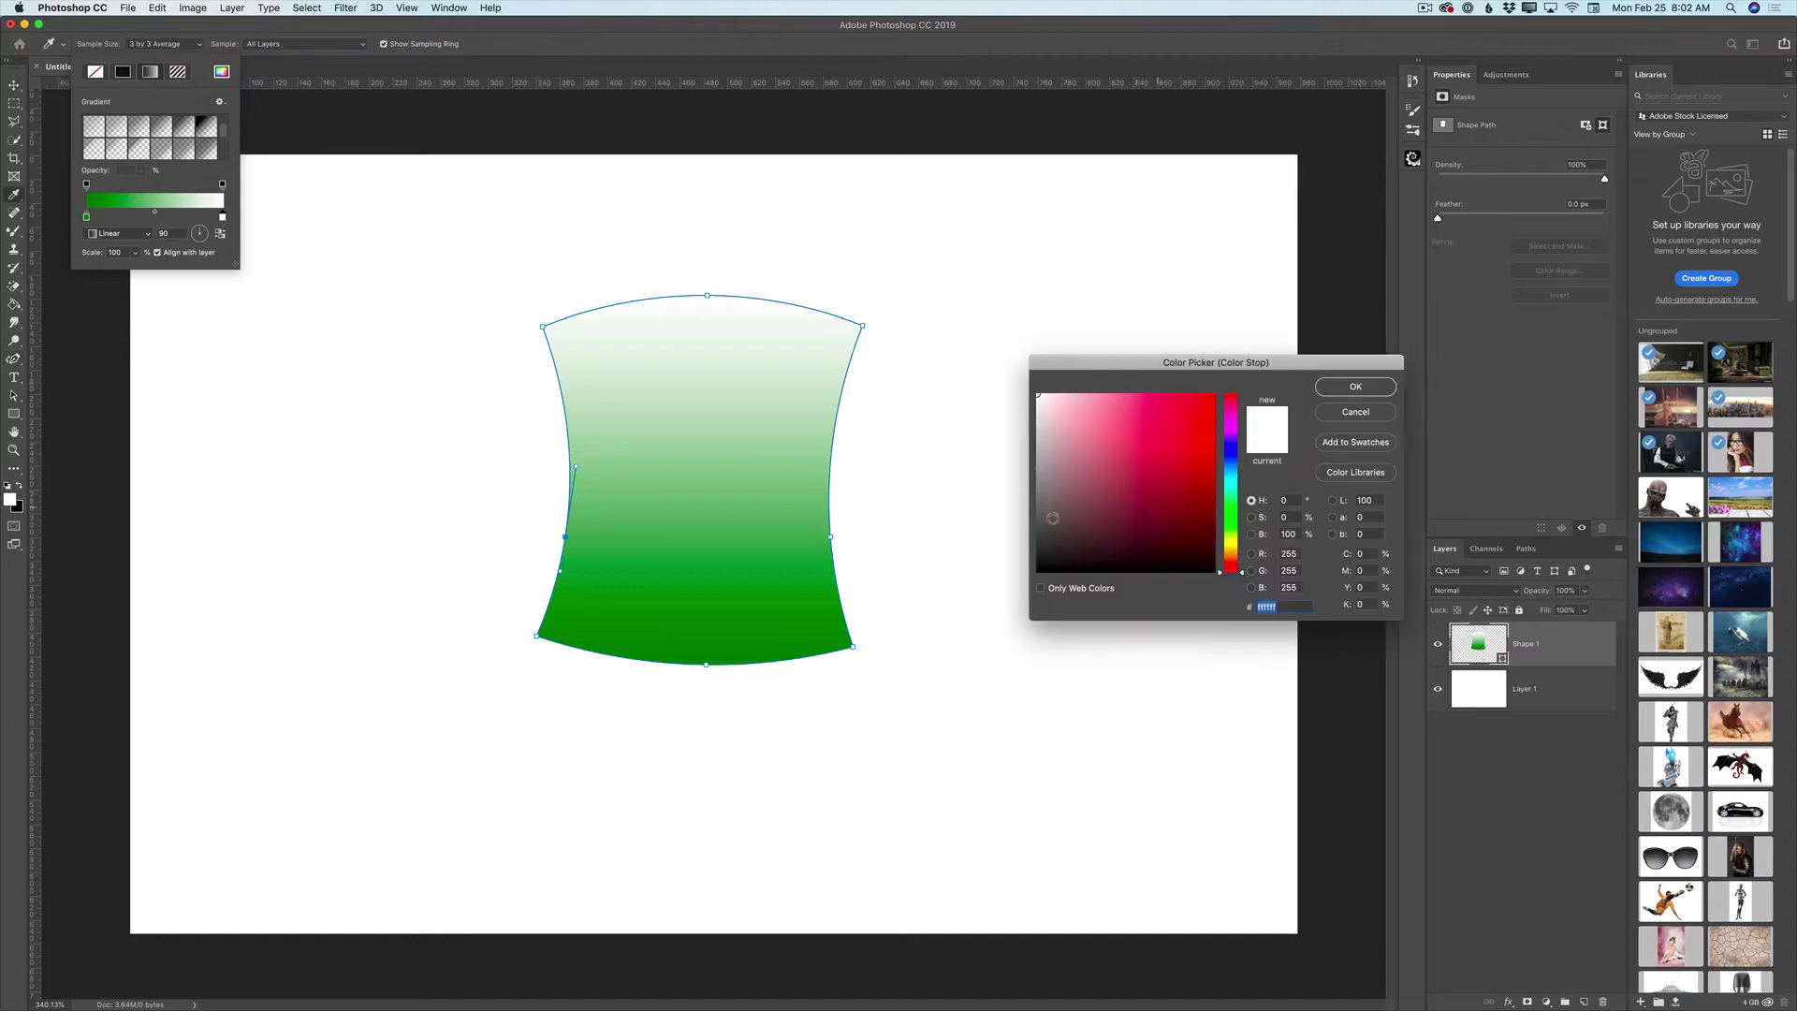
pyautogui.click(743, 592)
pyautogui.moveTo(1171, 432); pyautogui.dragTo(1166, 406)
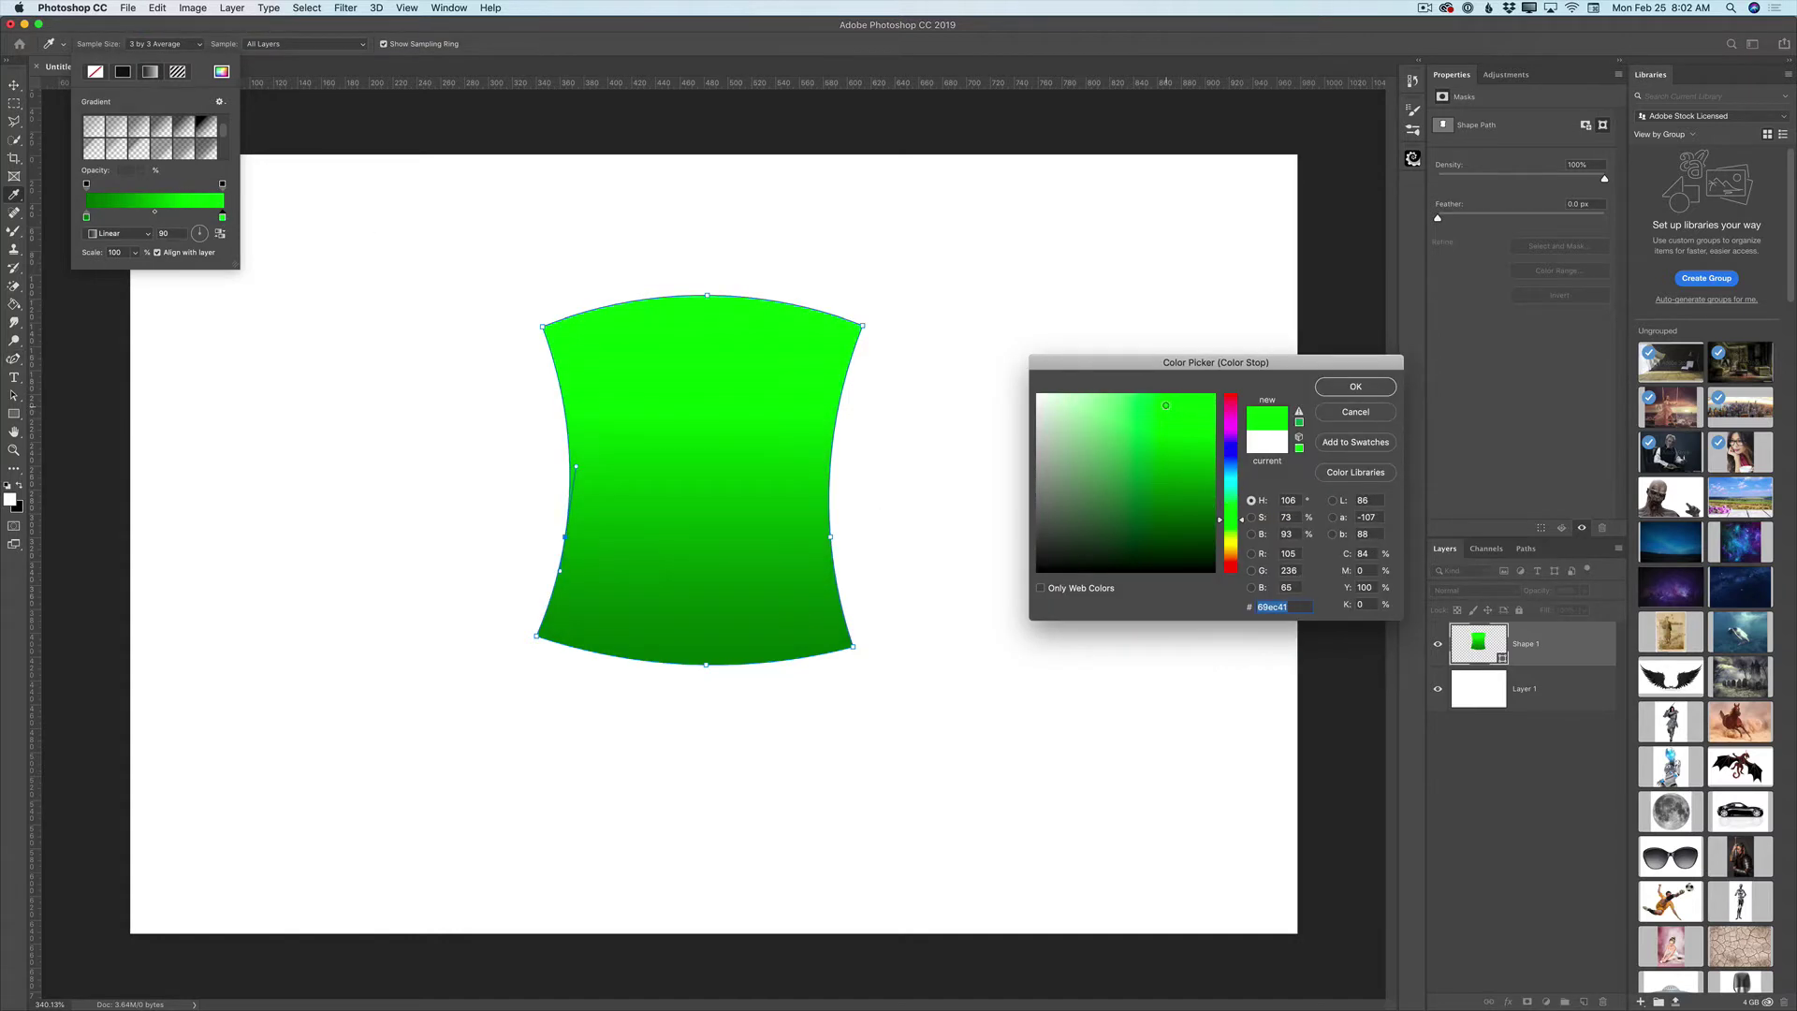
pyautogui.click(1372, 389)
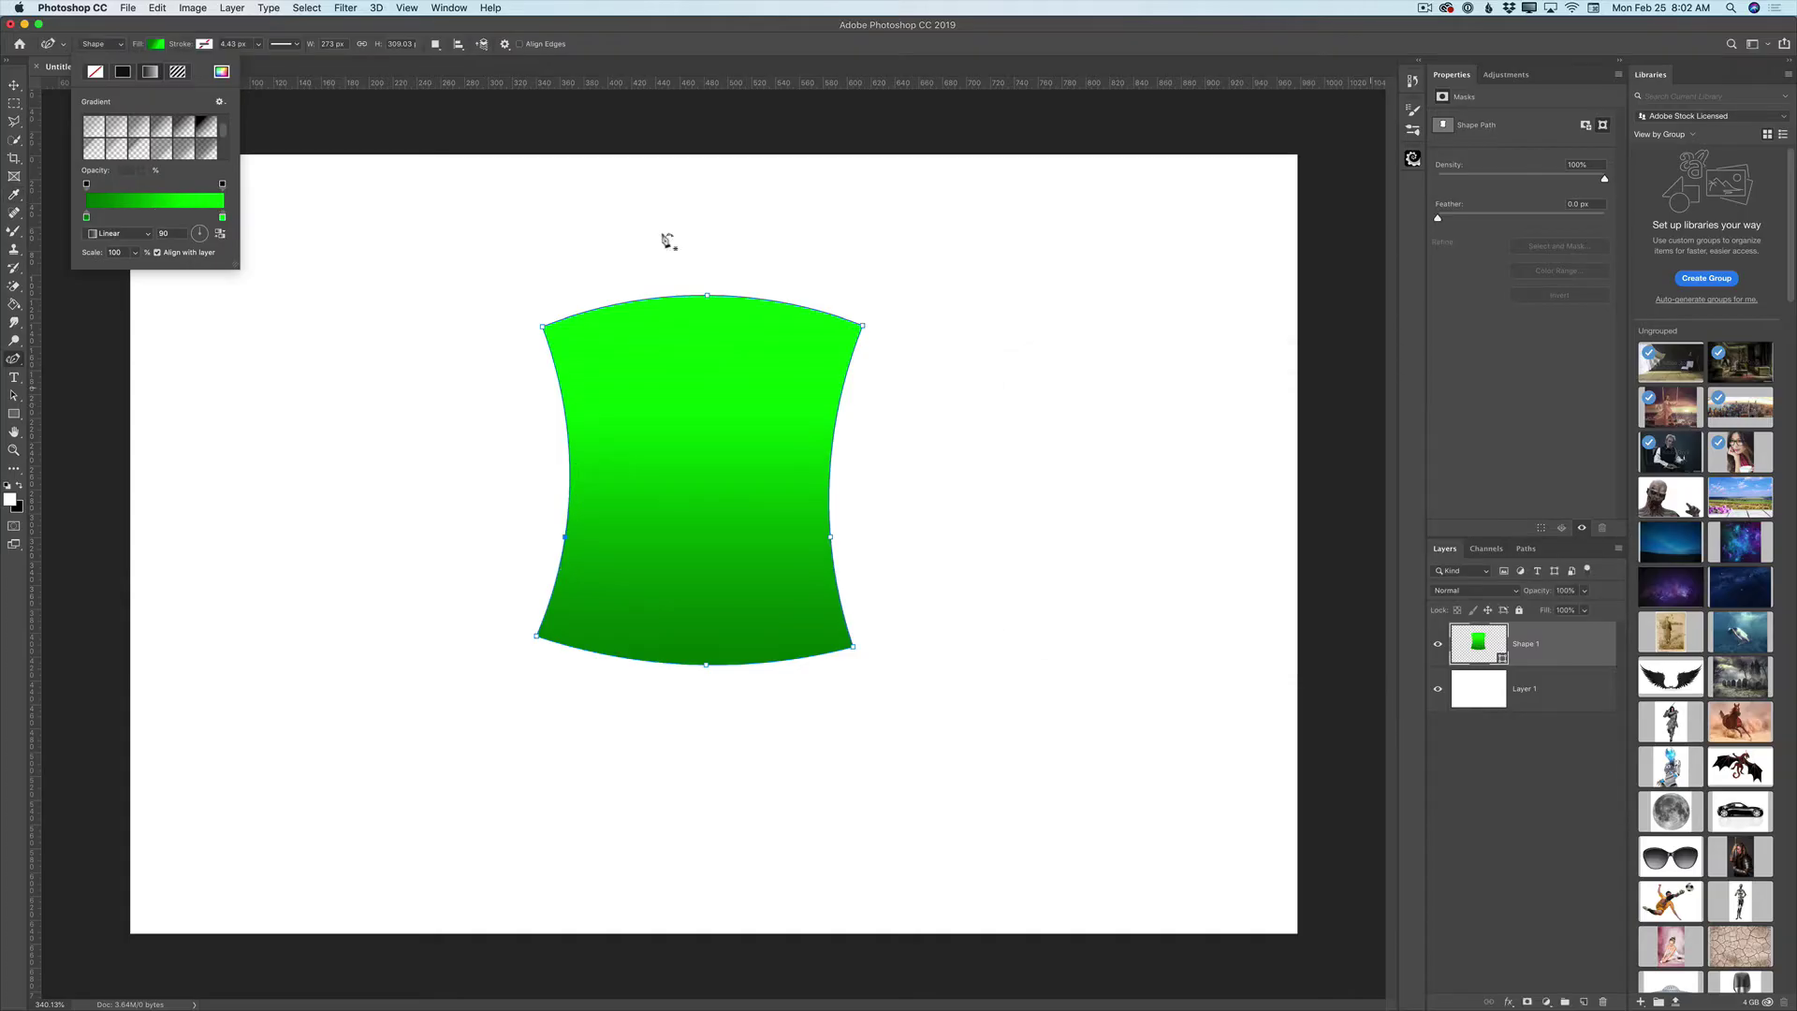
# Make the crown's gradient Reflected at an angle of -1, with bright green in the centre and dark green toward both sides
pyautogui.click(149, 235)
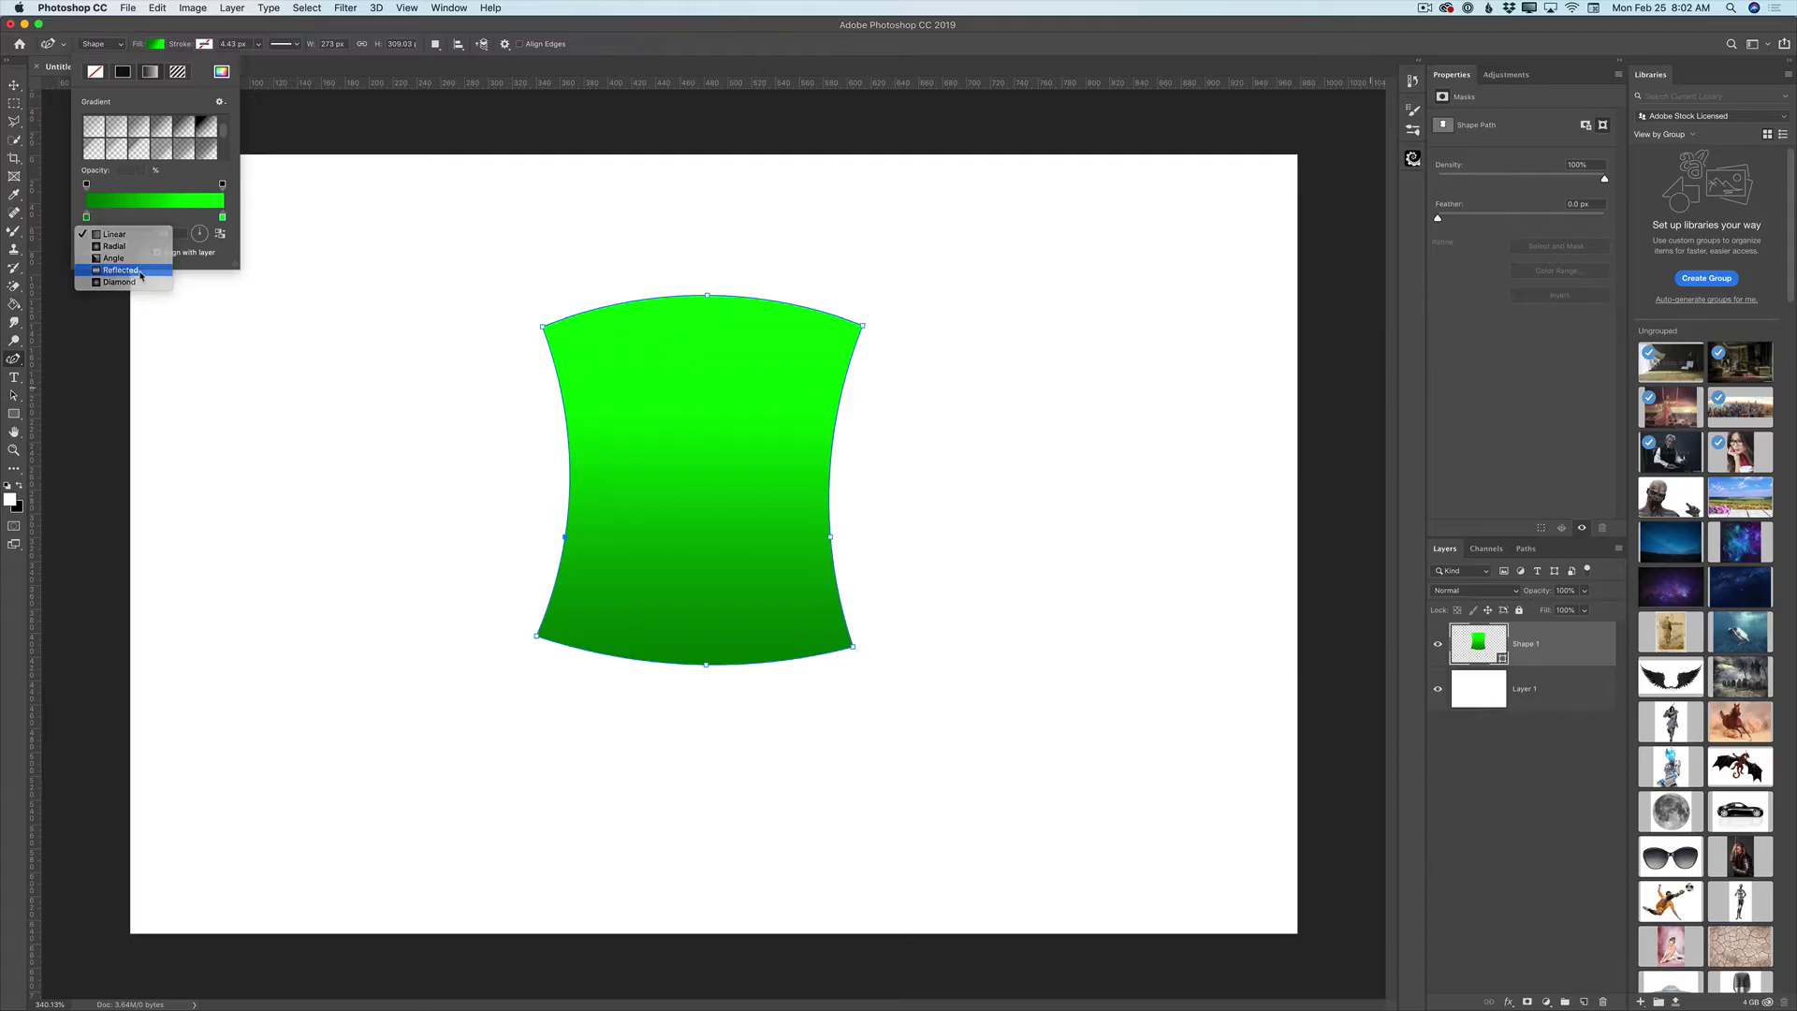
pyautogui.click(142, 272)
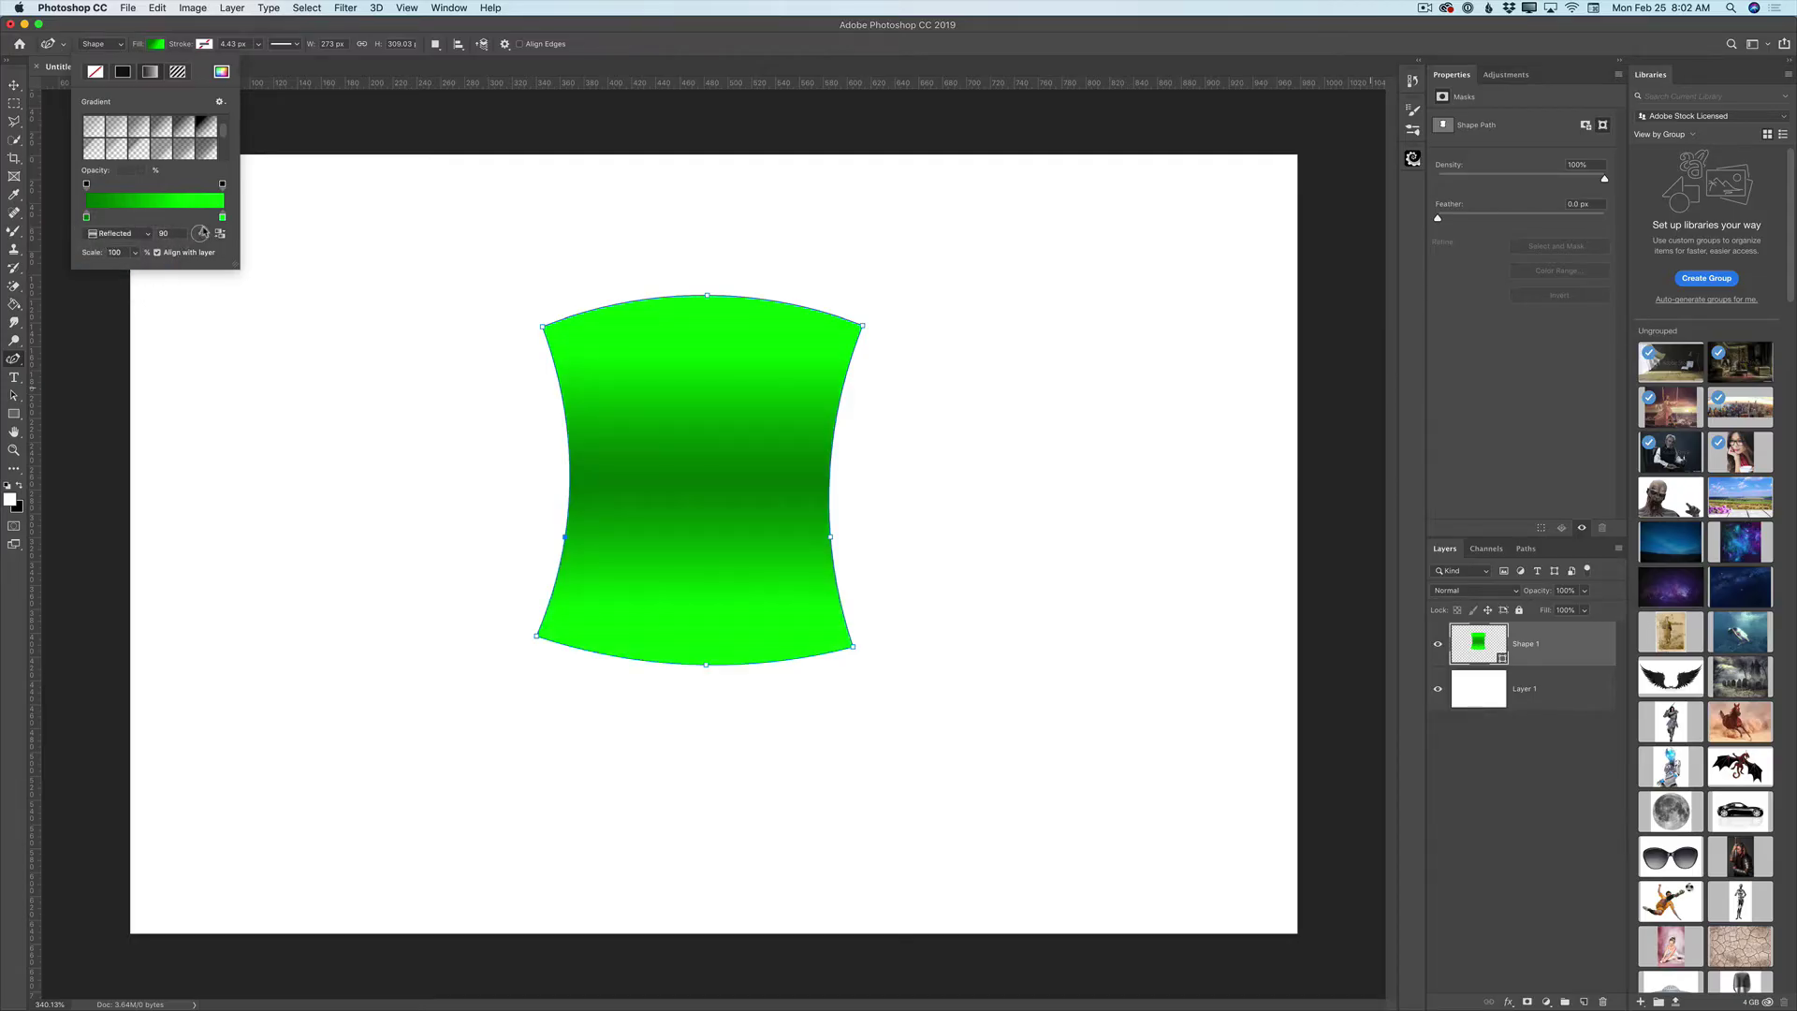
pyautogui.click(207, 236)
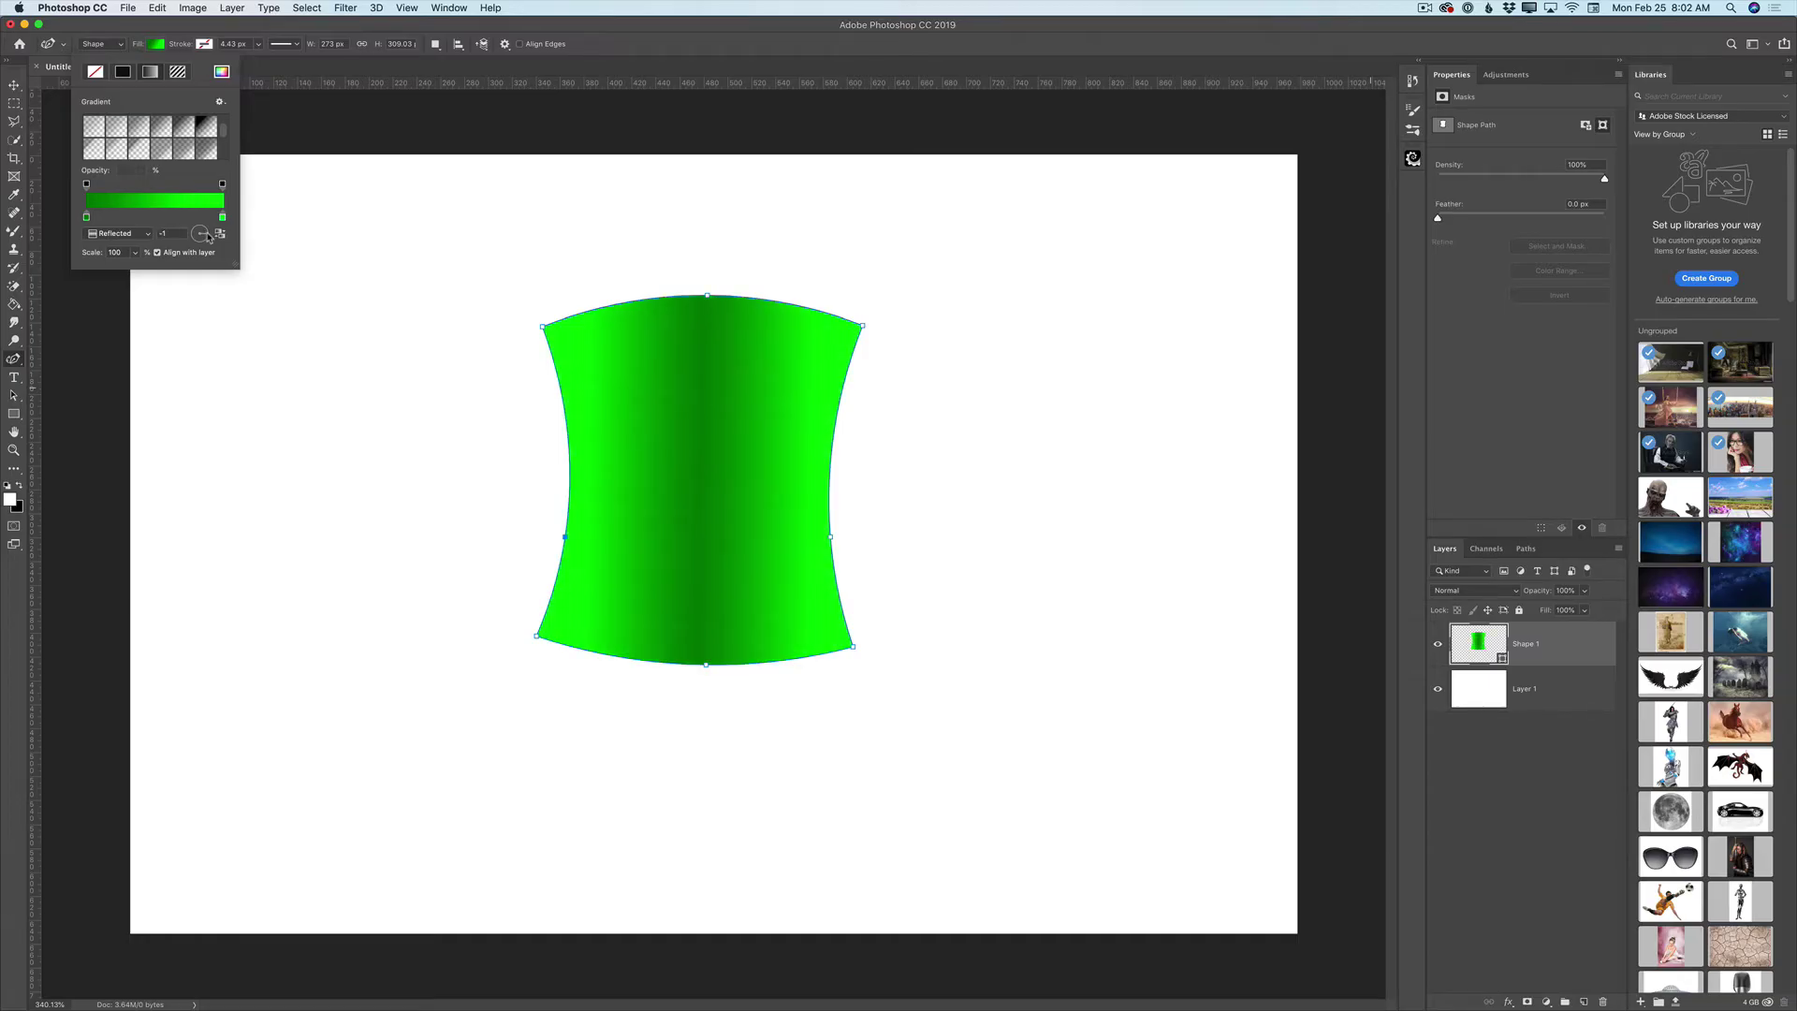
pyautogui.moveTo(88, 218); pyautogui.dragTo(211, 219)
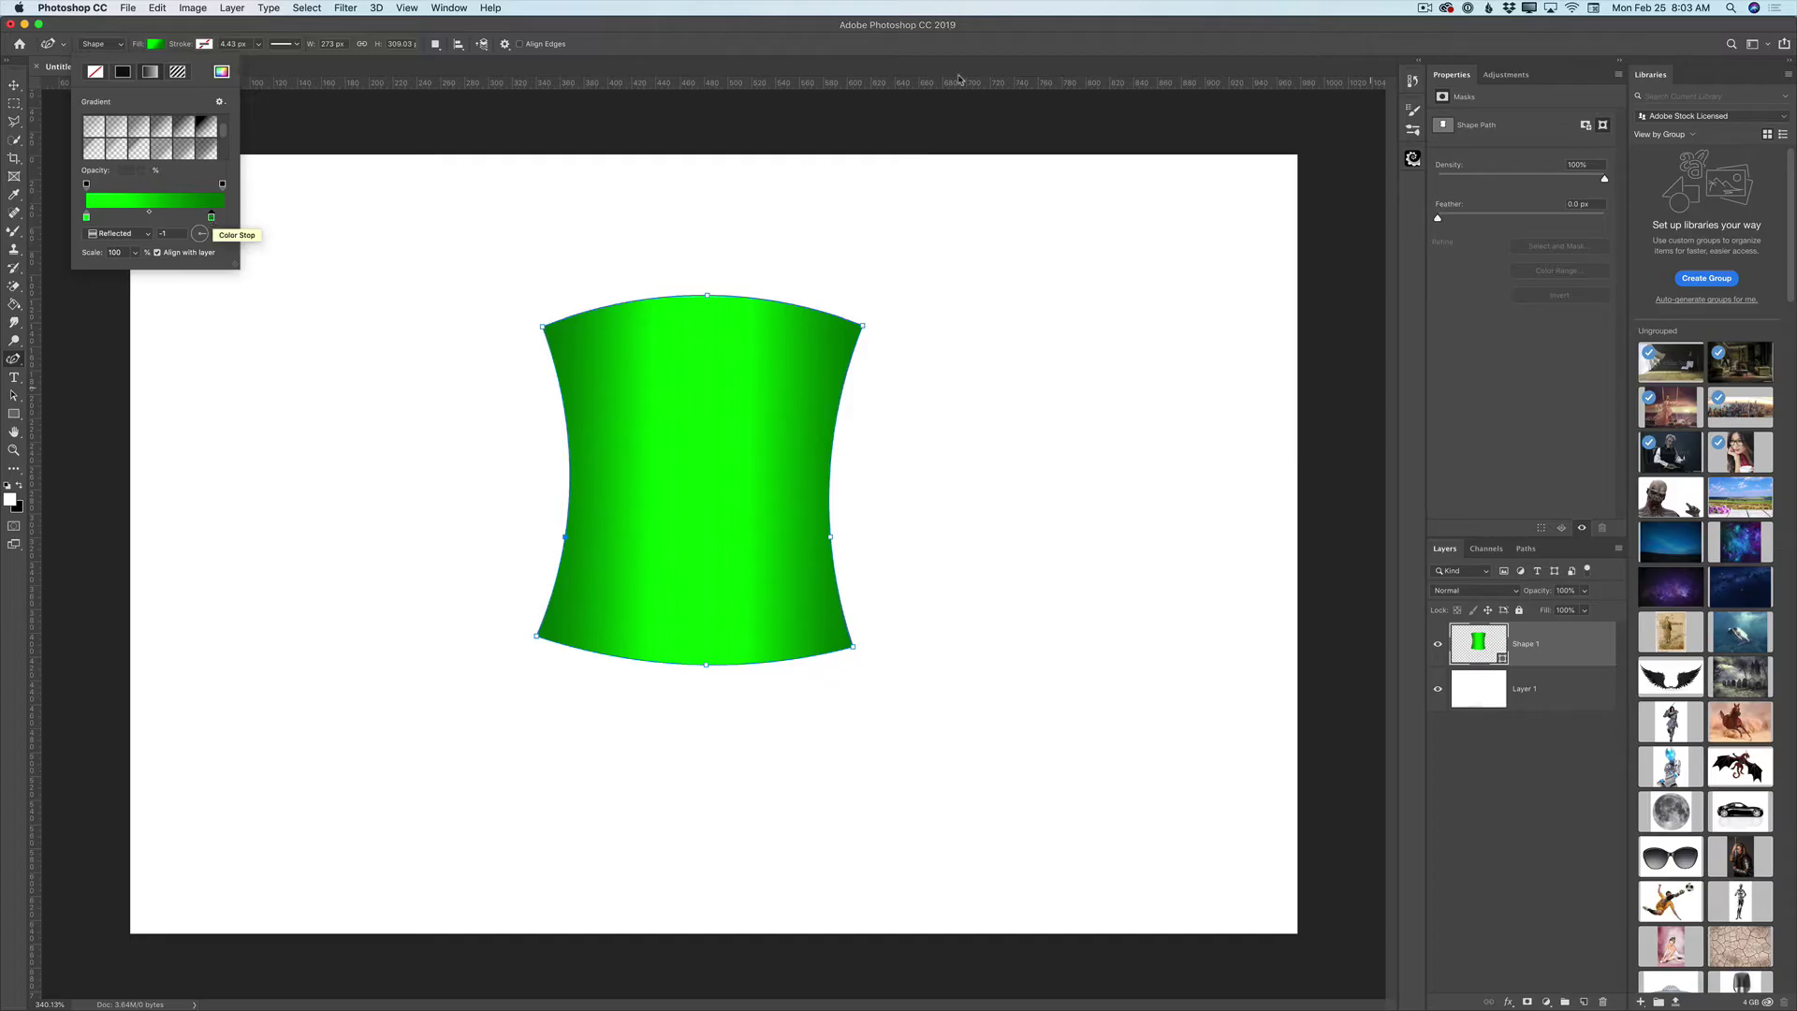
# Add a new empty layer between Layer 1 and the crown's shape layer
pyautogui.click(1557, 703)
pyautogui.click(1561, 702)
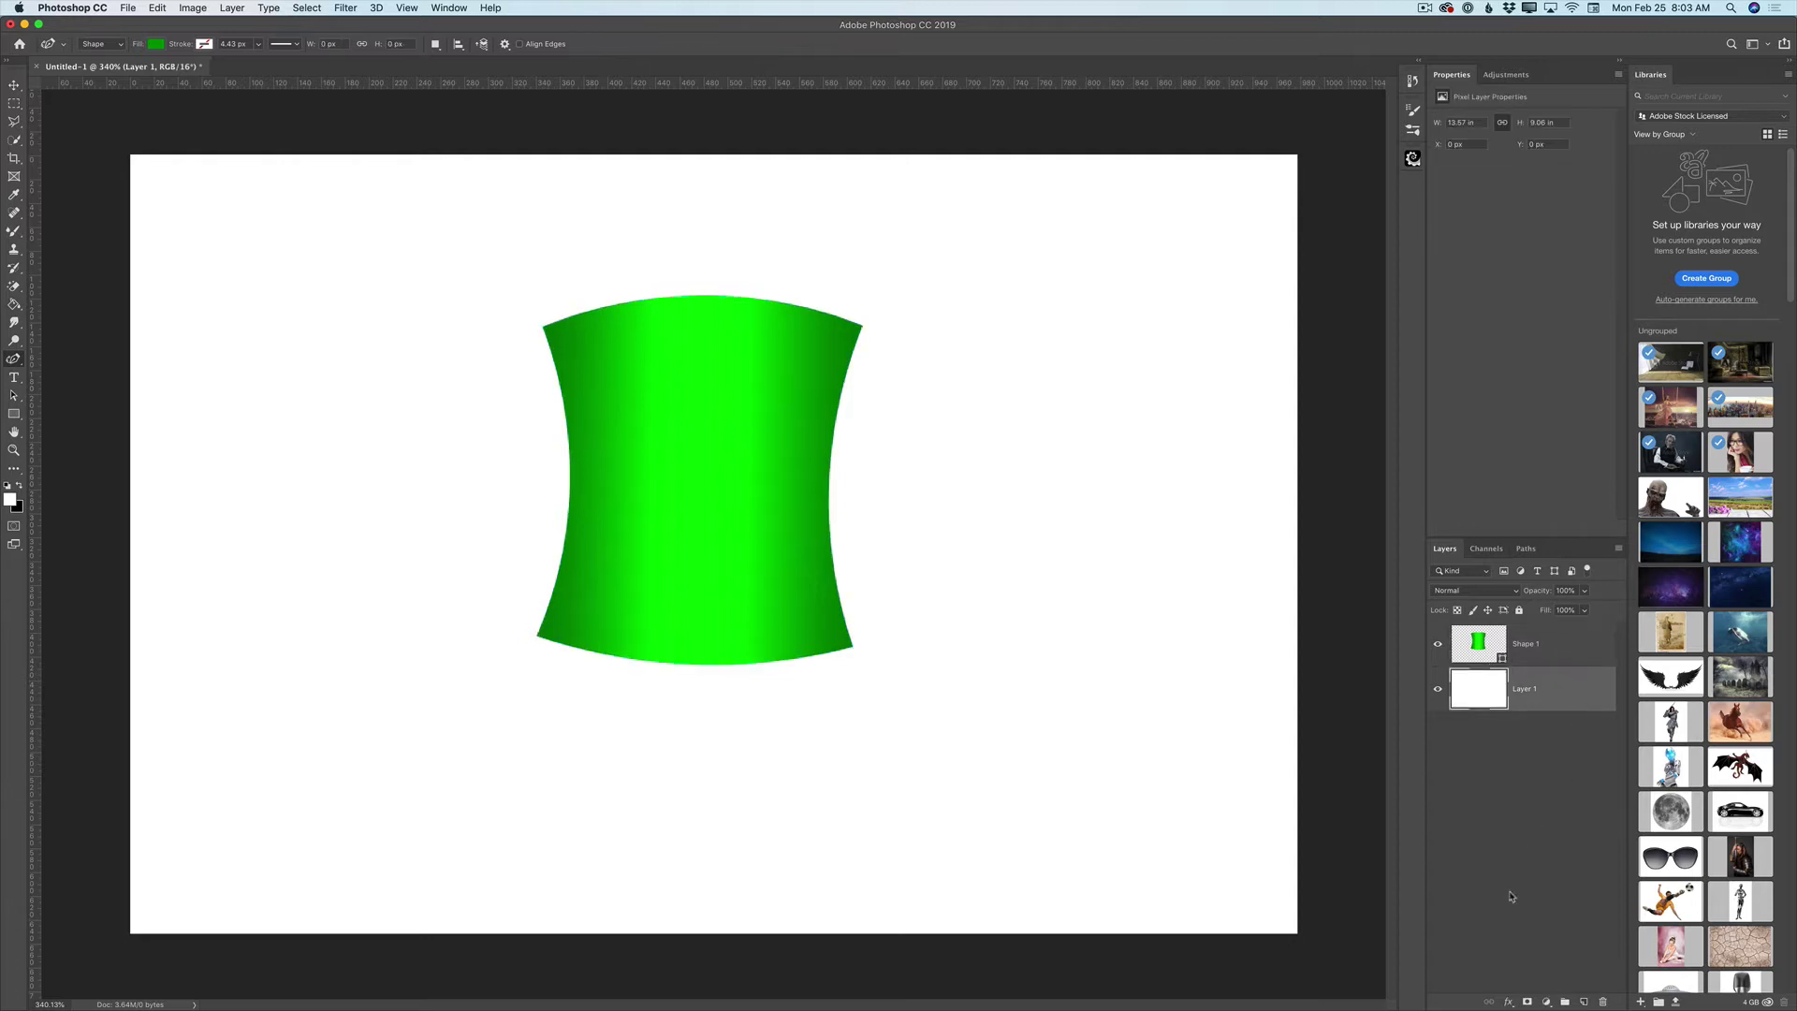
pyautogui.click(1584, 1002)
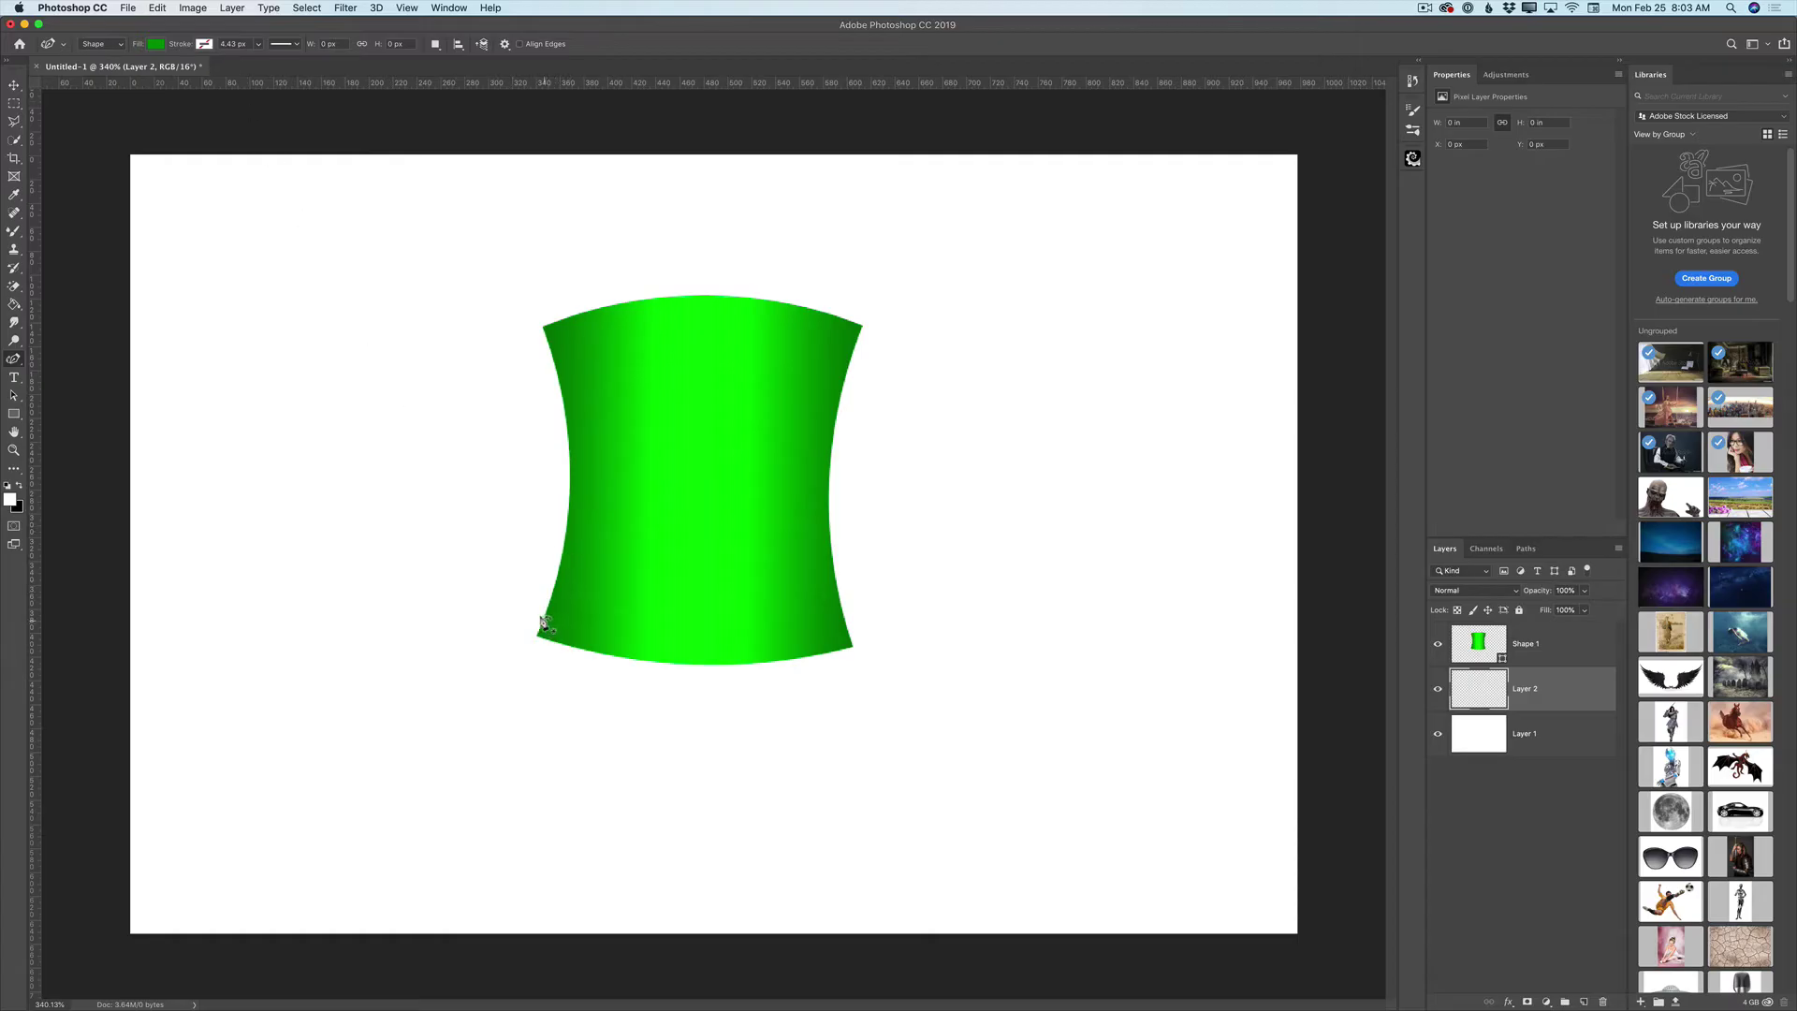
# Draw the hat's brim behind the crown's base as a closed curved green shape about 463 px wide with upturned ends
pyautogui.click(554, 592)
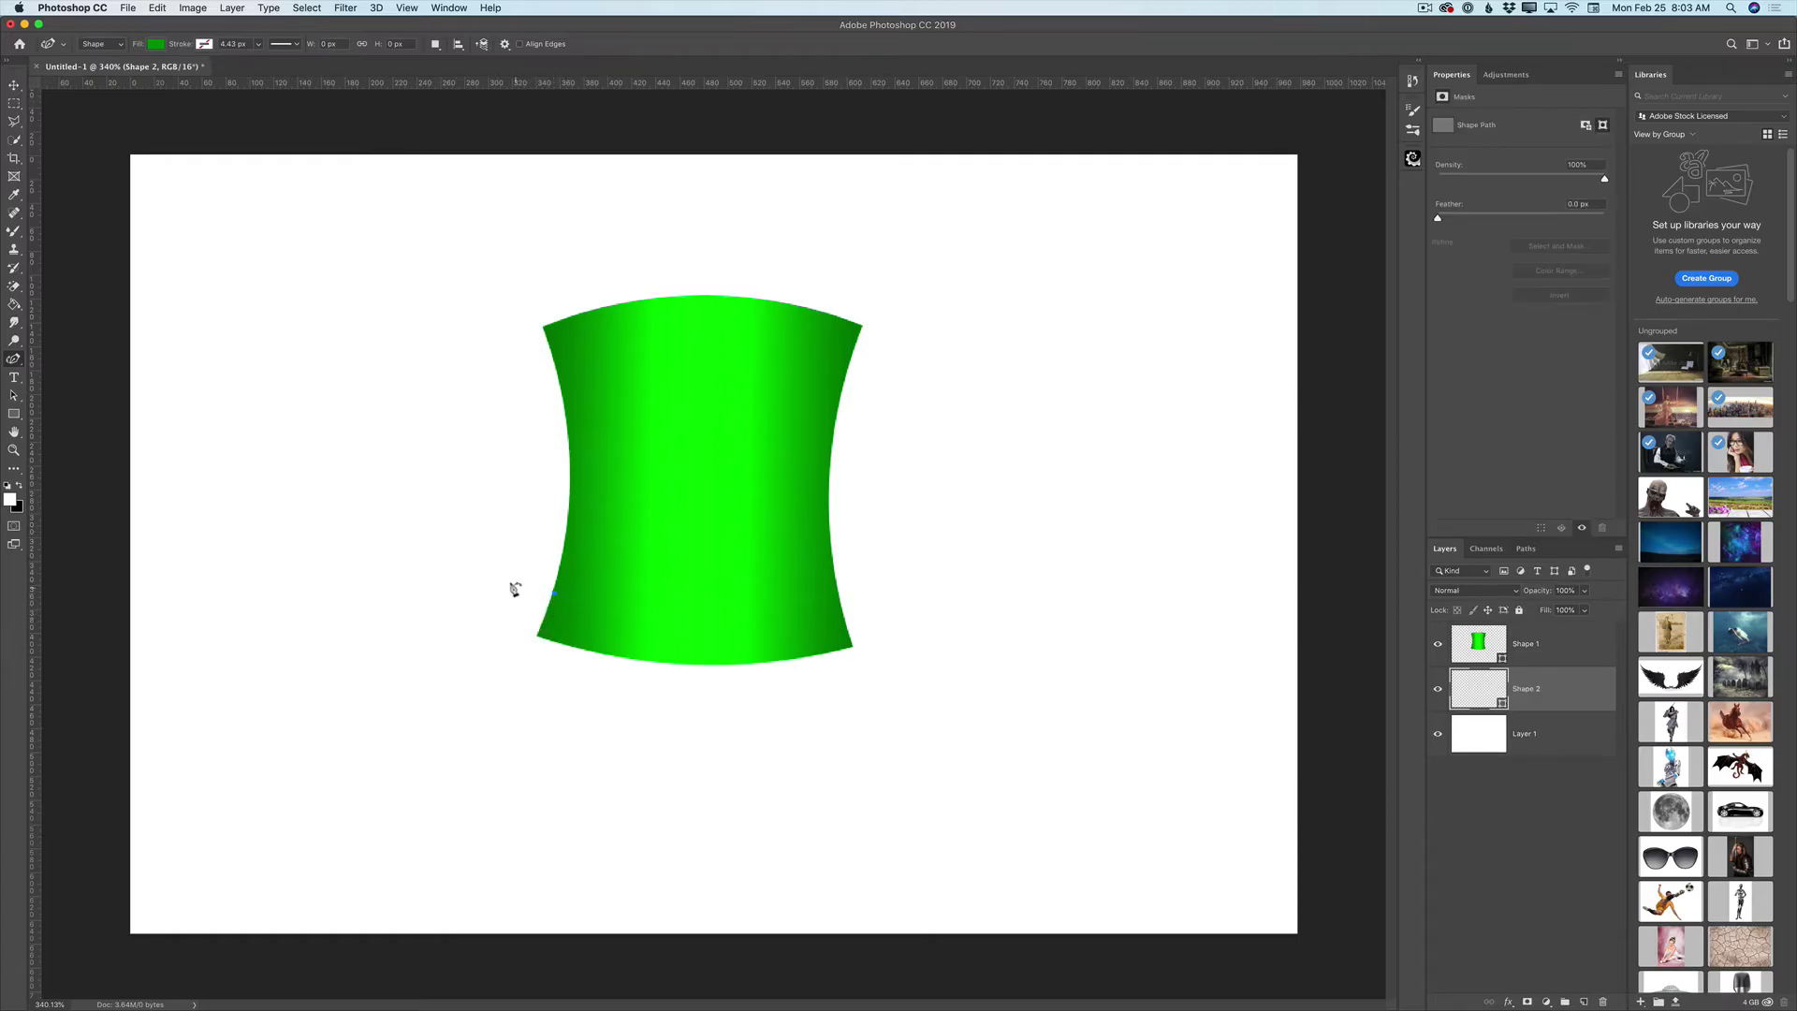
pyautogui.click(488, 566)
pyautogui.click(429, 596)
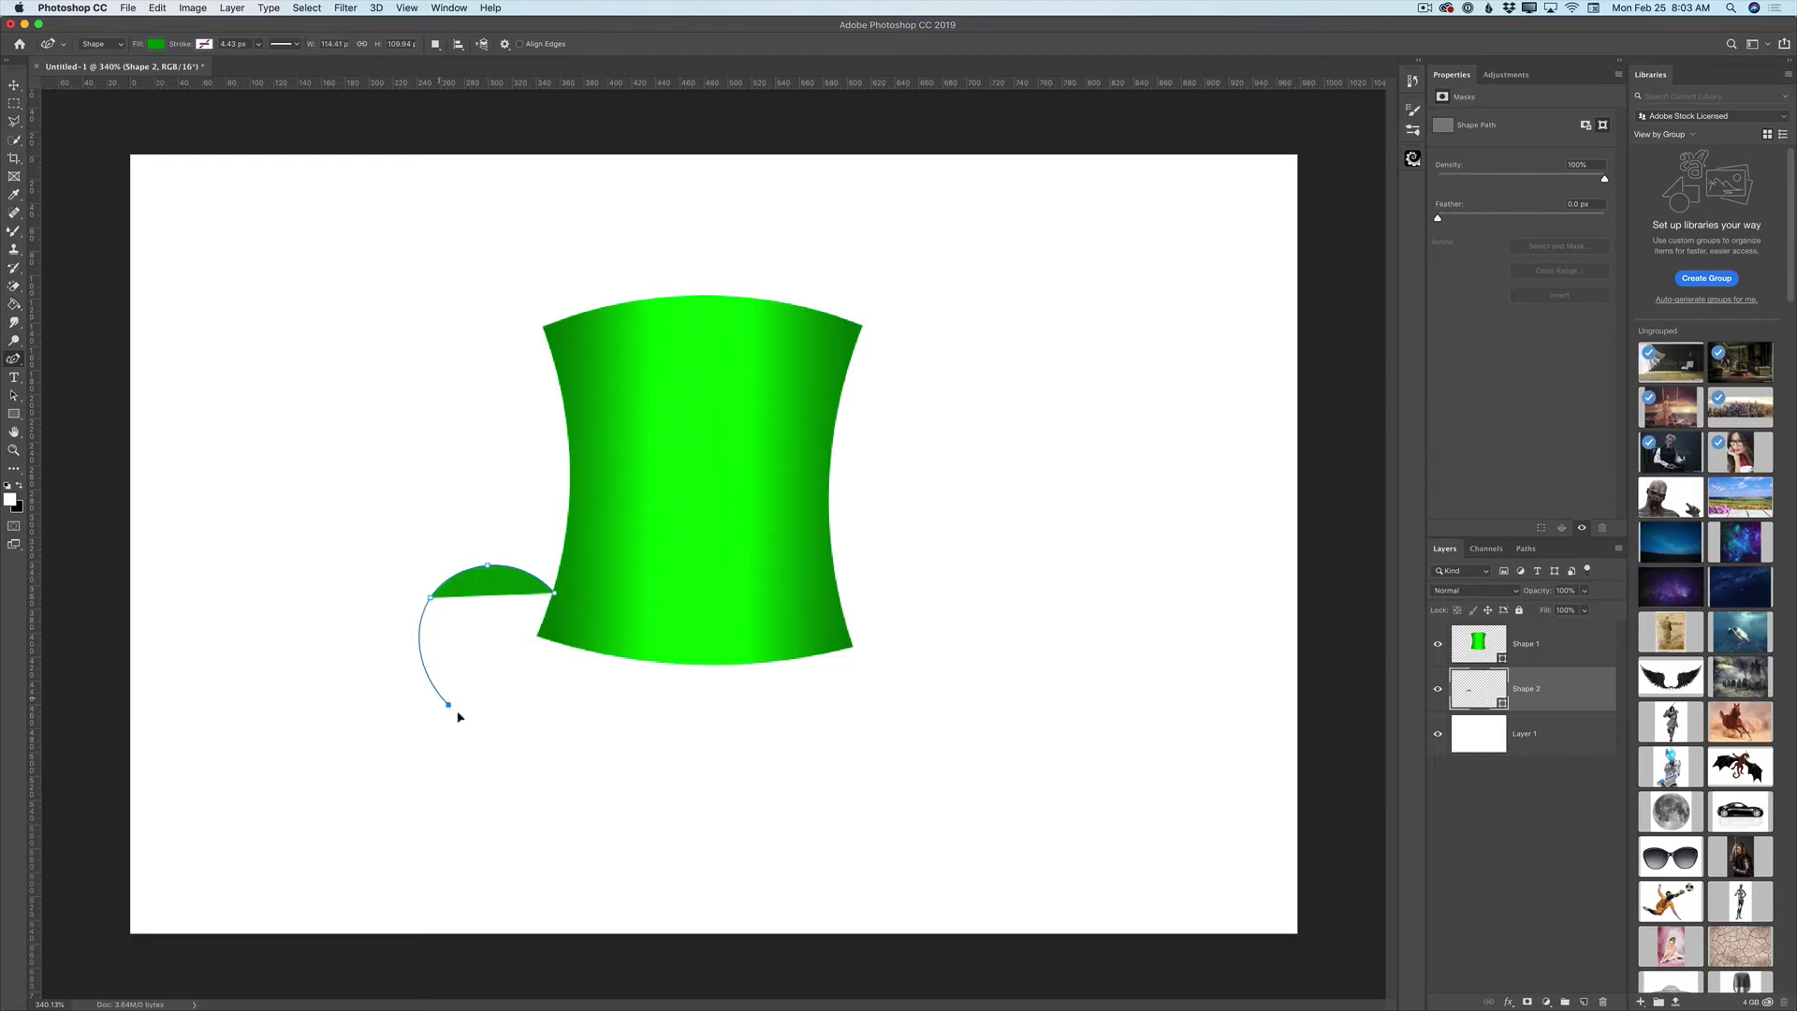
pyautogui.click(512, 743)
pyautogui.click(761, 793)
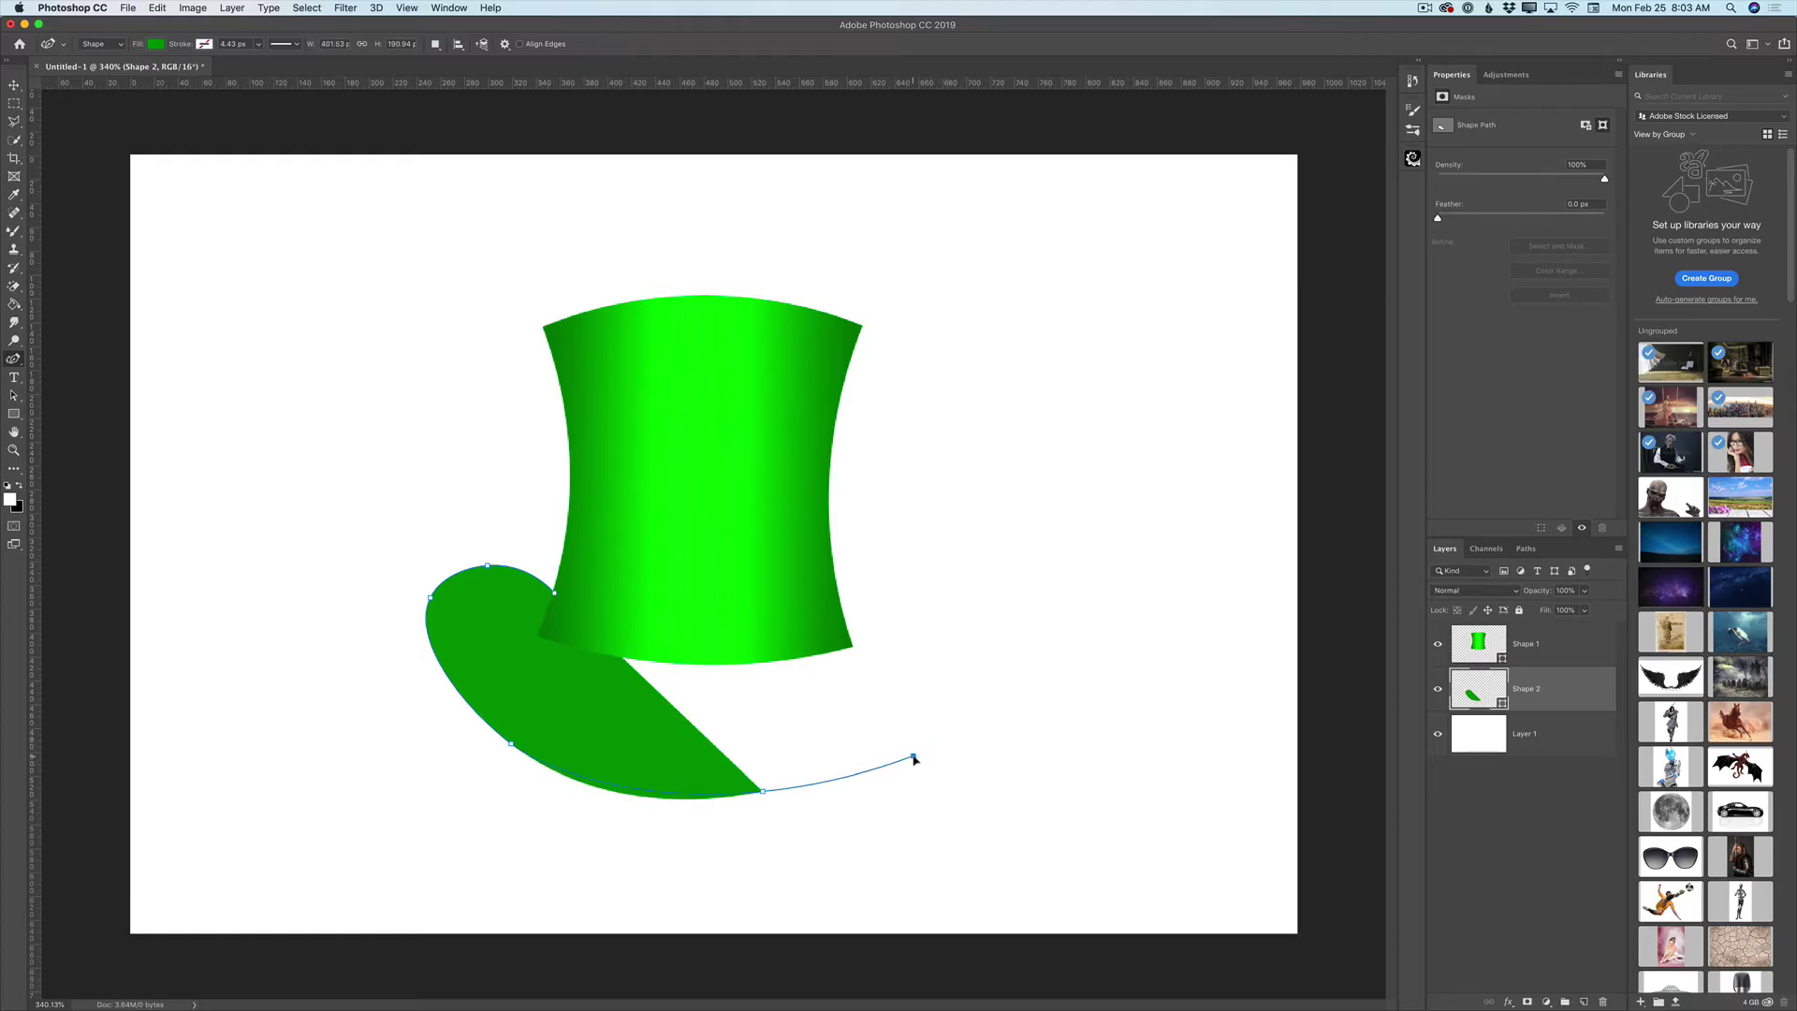
pyautogui.click(901, 753)
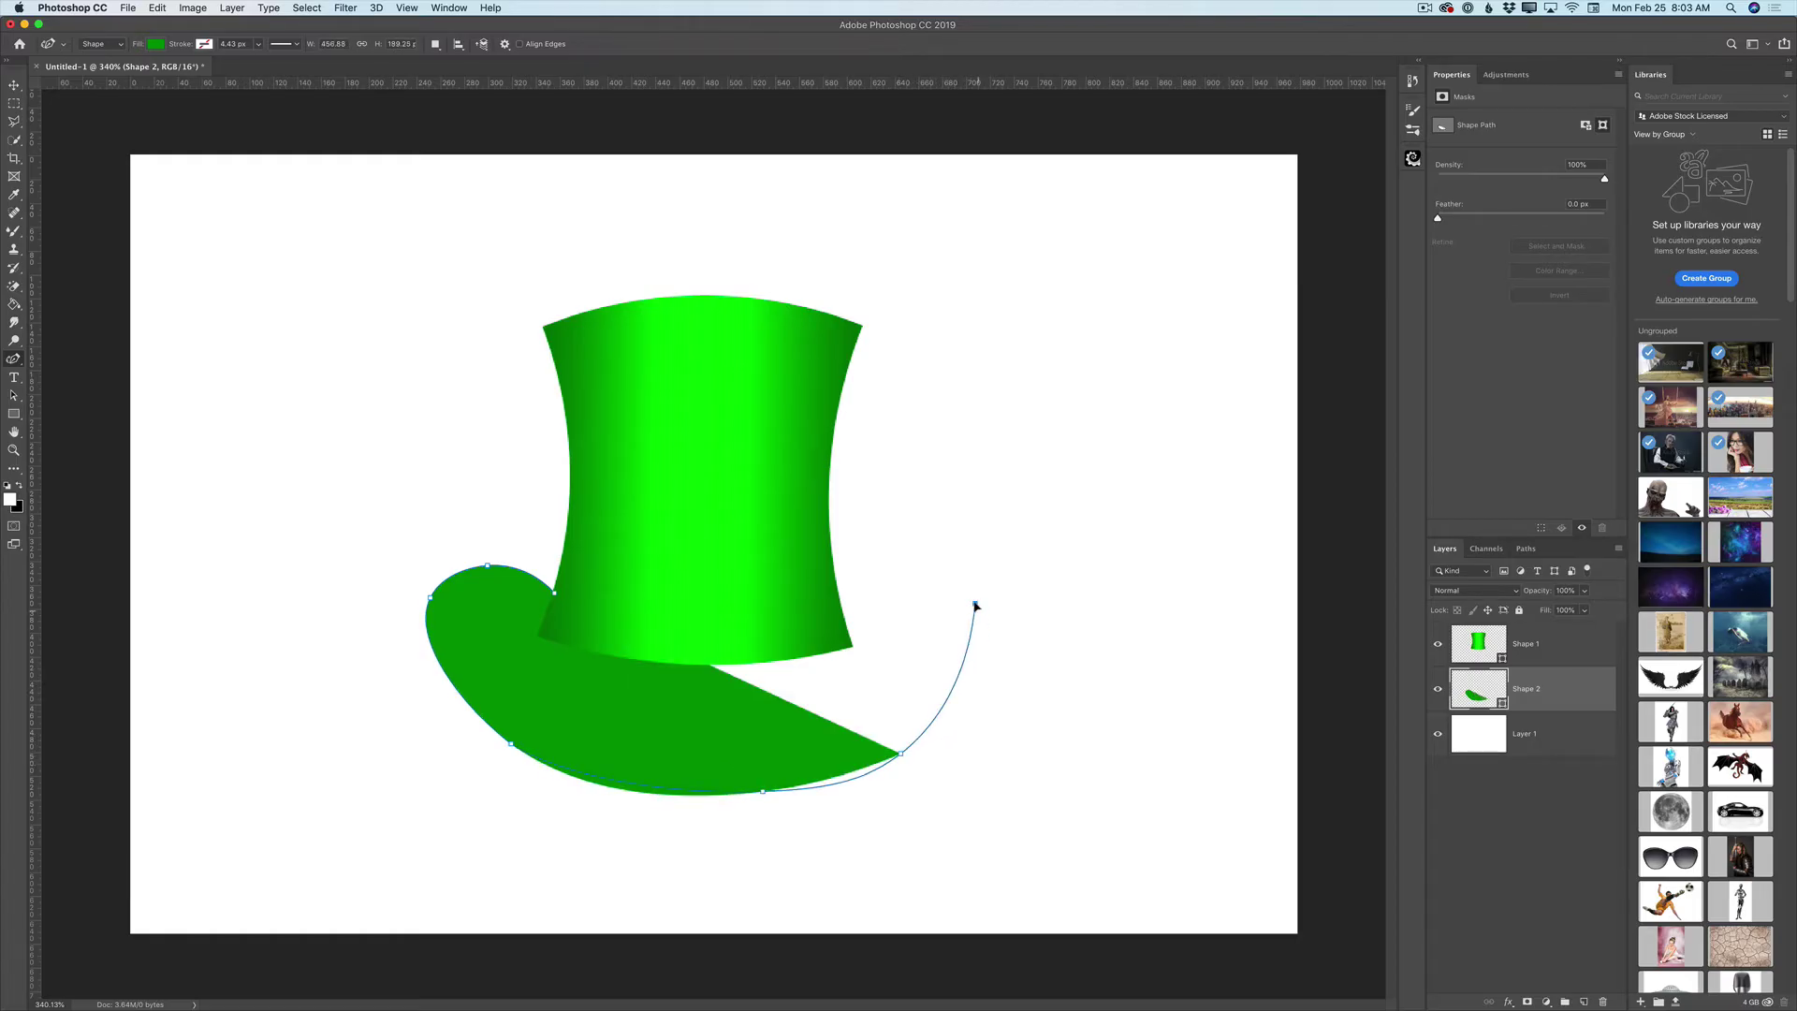
pyautogui.click(972, 601)
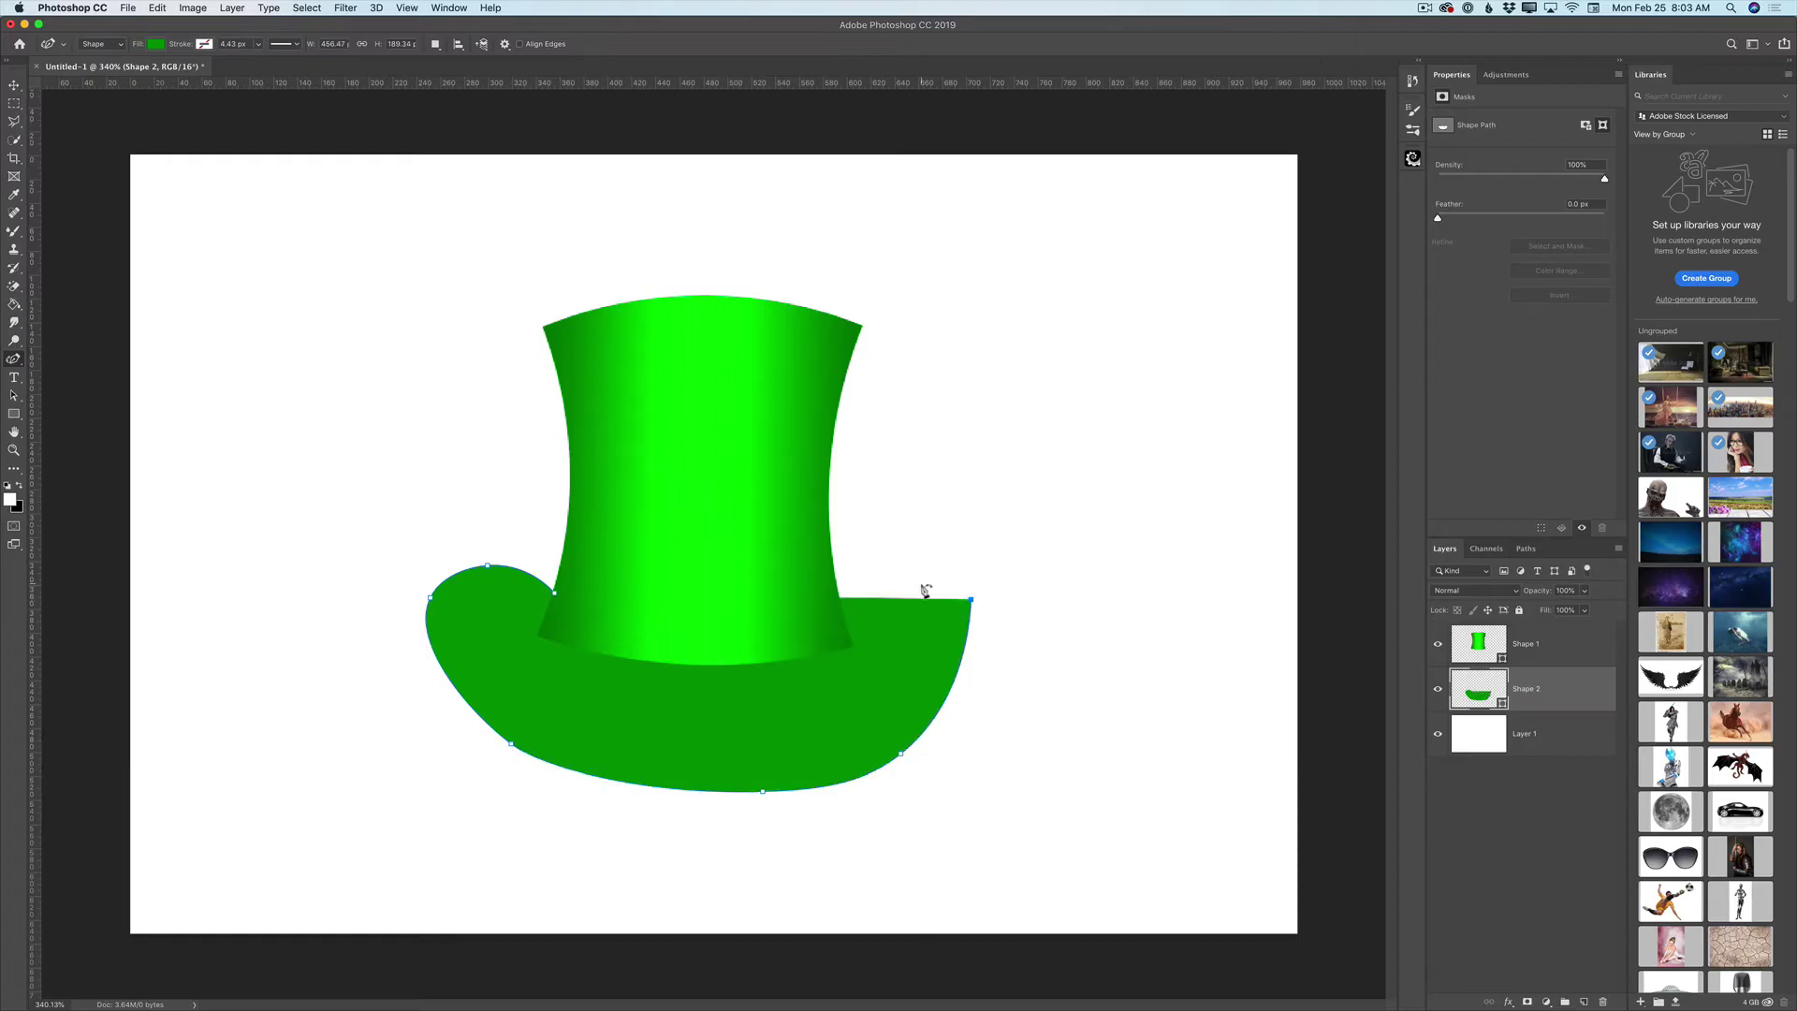
pyautogui.click(889, 584)
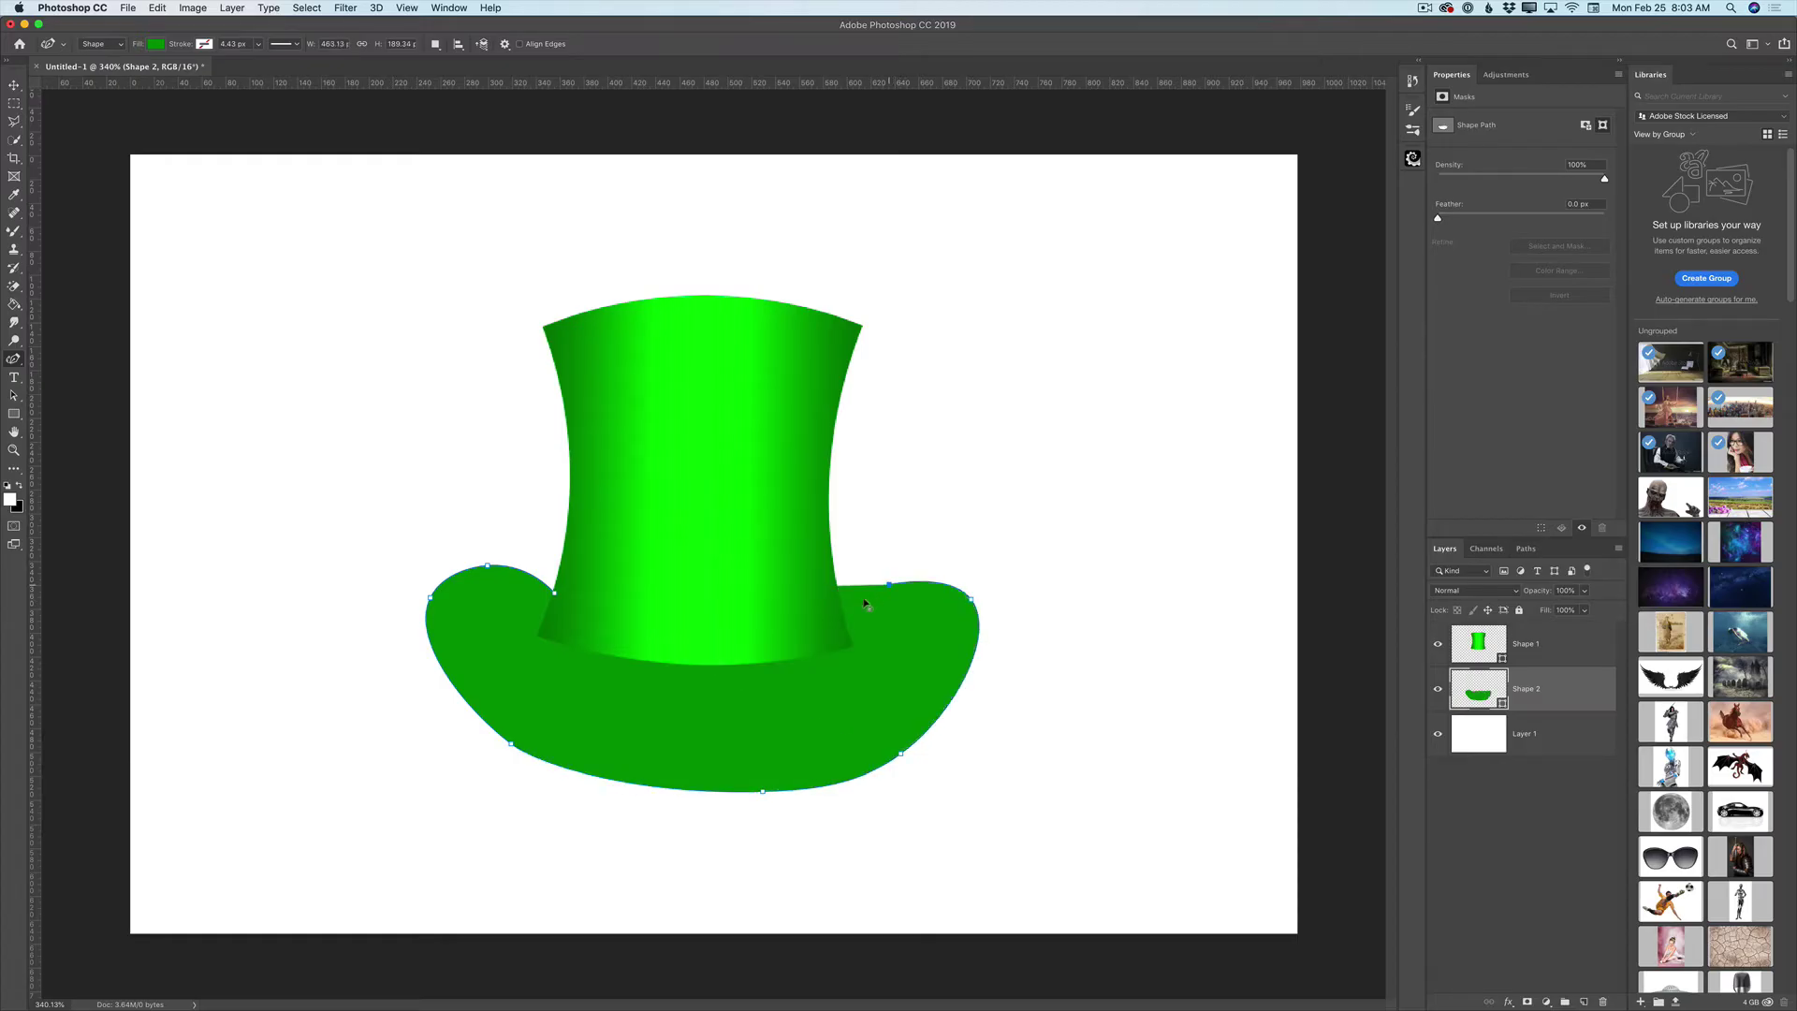
pyautogui.click(841, 611)
pyautogui.click(665, 632)
pyautogui.click(555, 595)
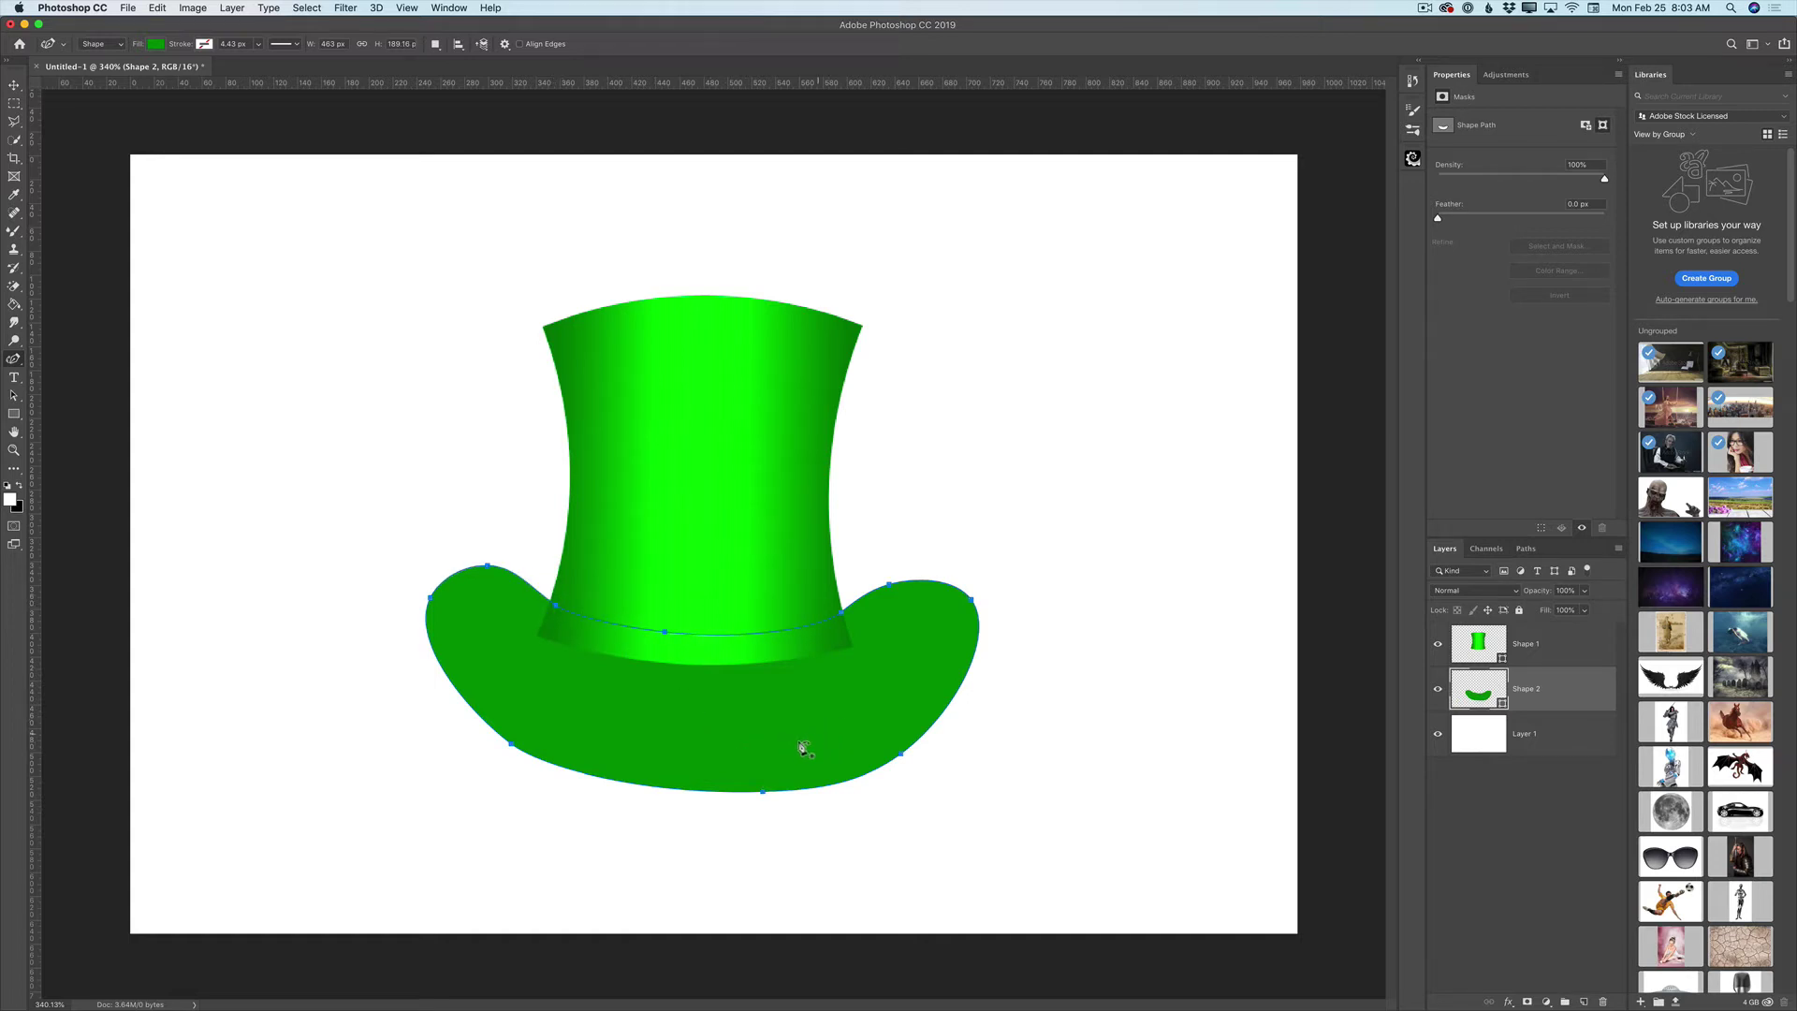
# Even out the brim by centring its lowest anchor, raising the lower side anchors and pushing both outer ends outward
pyautogui.moveTo(764, 794); pyautogui.dragTo(689, 778)
pyautogui.moveTo(900, 756); pyautogui.dragTo(912, 733)
pyautogui.moveTo(509, 745)
pyautogui.mouseDown()
pyautogui.moveTo(522, 755)
pyautogui.moveTo(503, 734)
pyautogui.mouseUp()
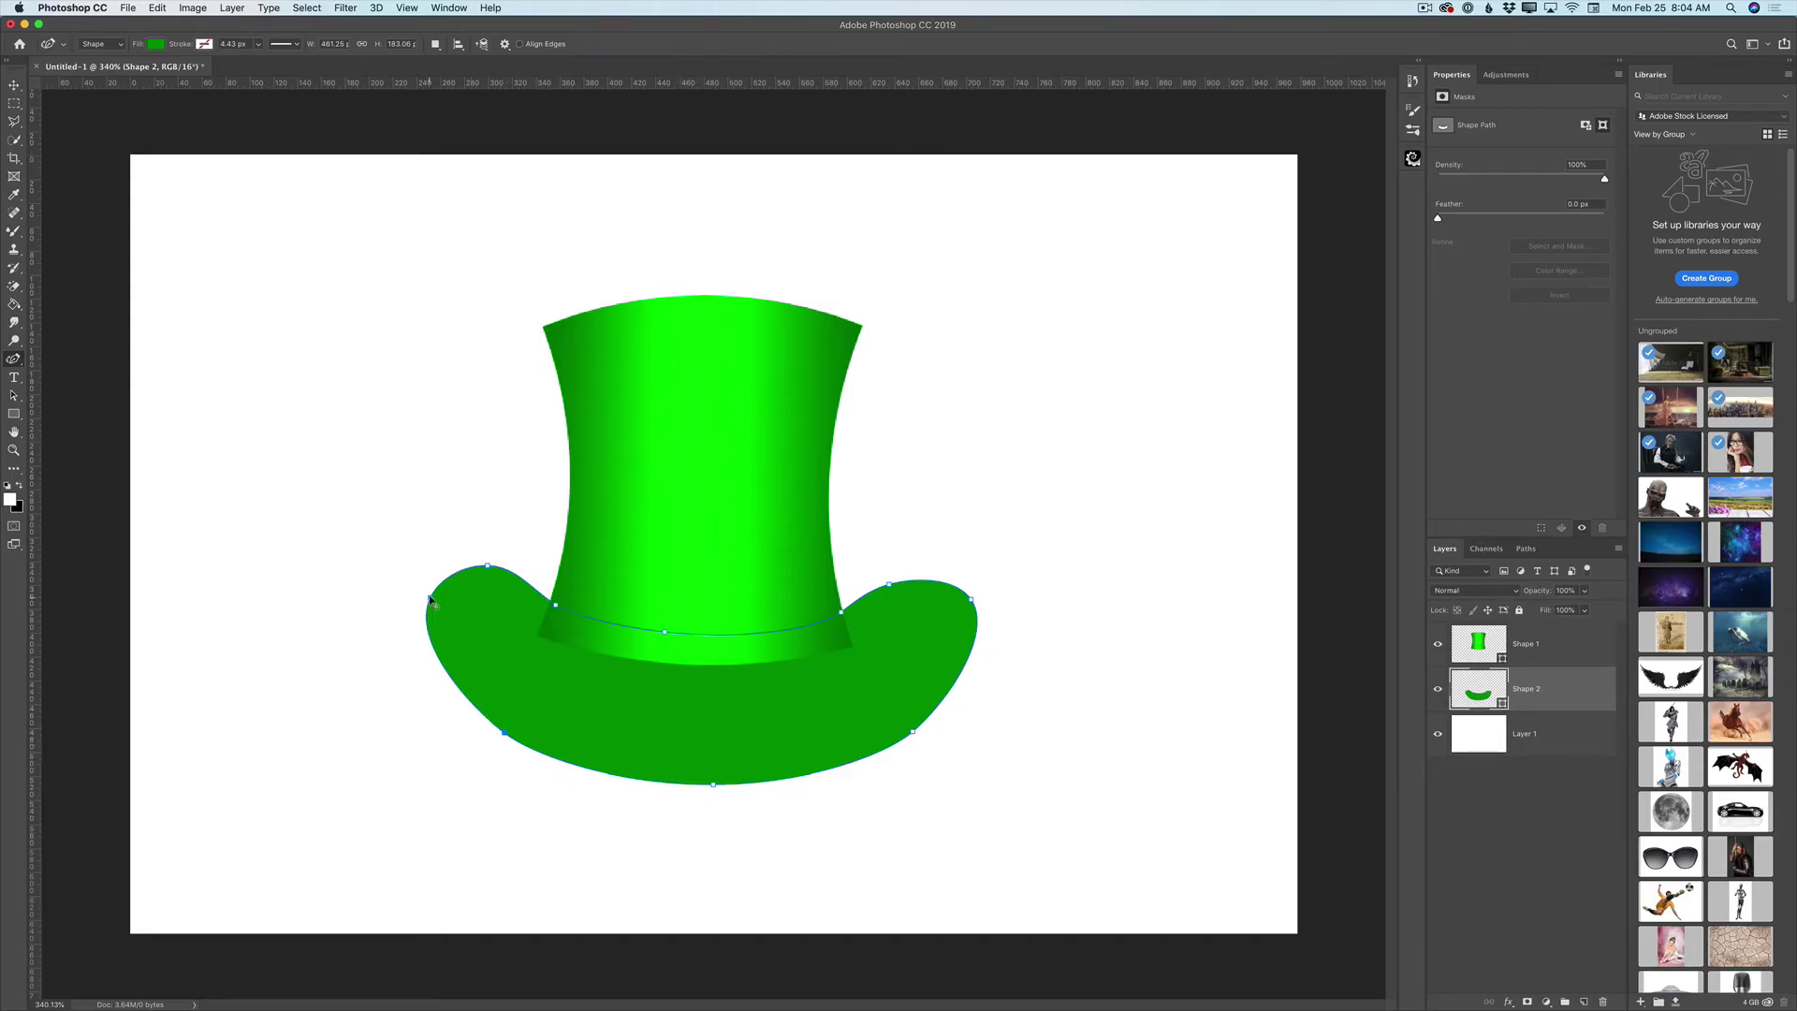
pyautogui.moveTo(431, 600); pyautogui.dragTo(421, 606)
pyautogui.moveTo(970, 598); pyautogui.dragTo(989, 623)
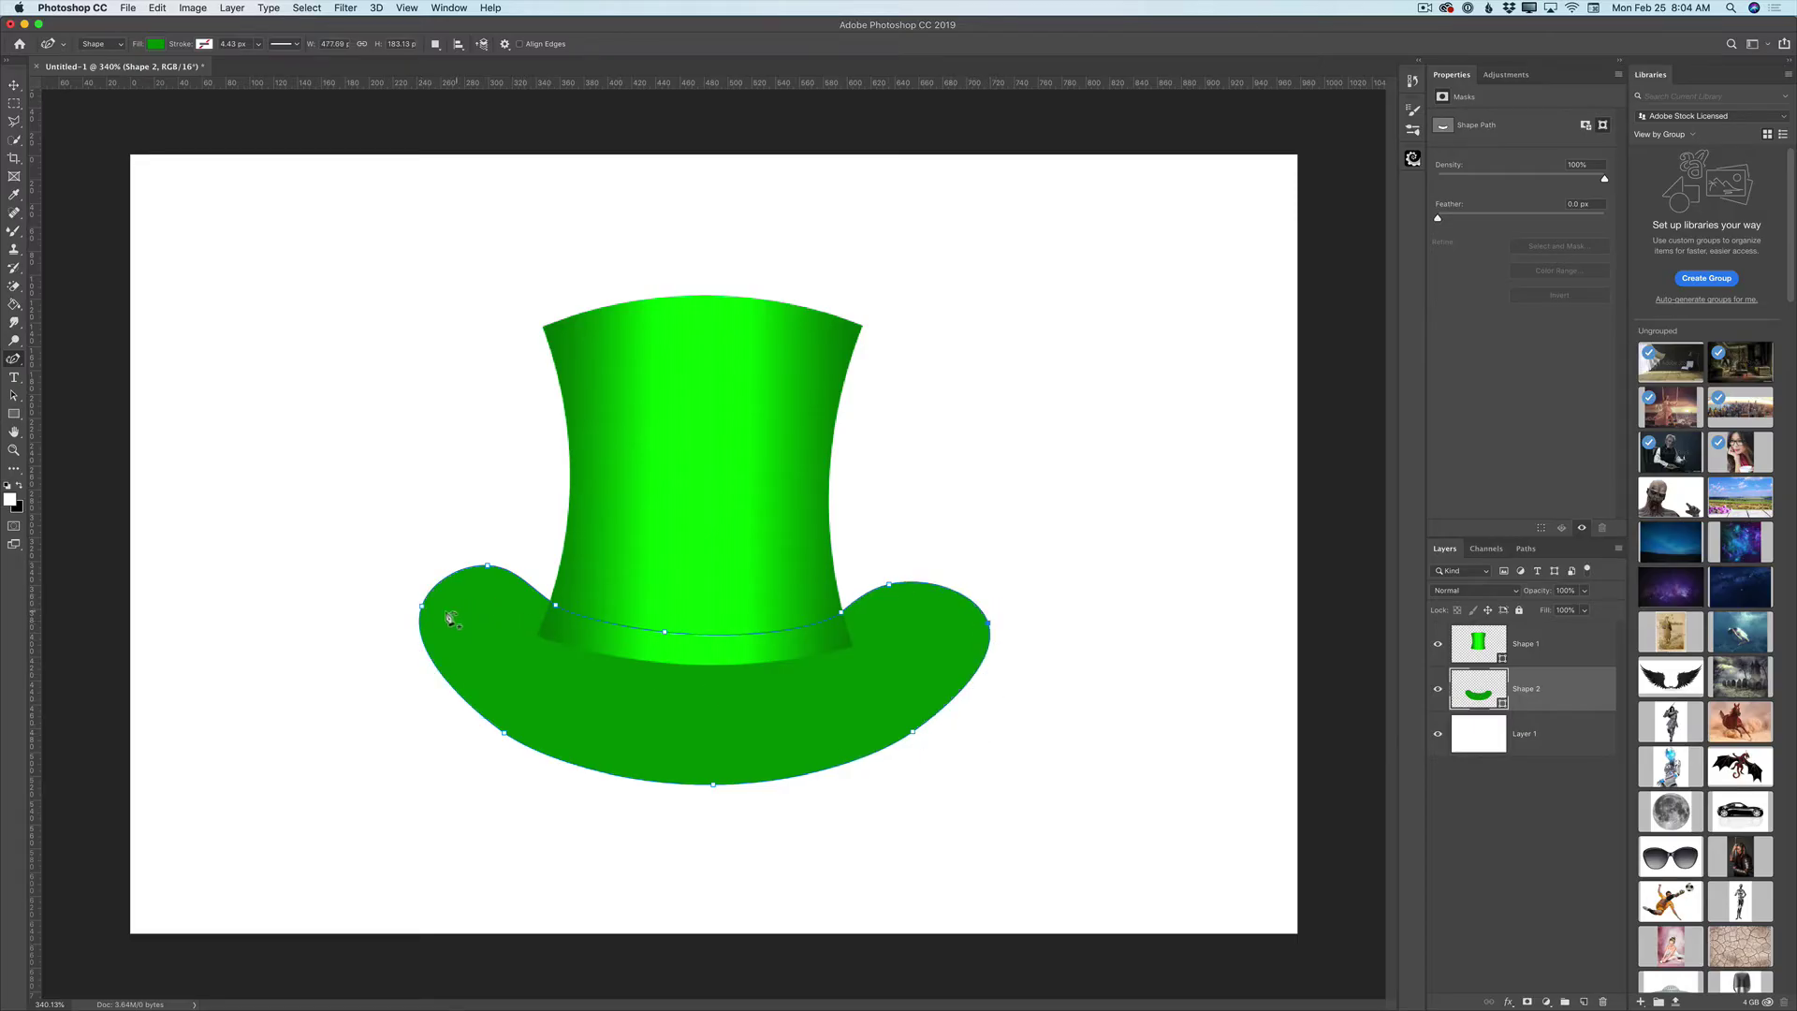
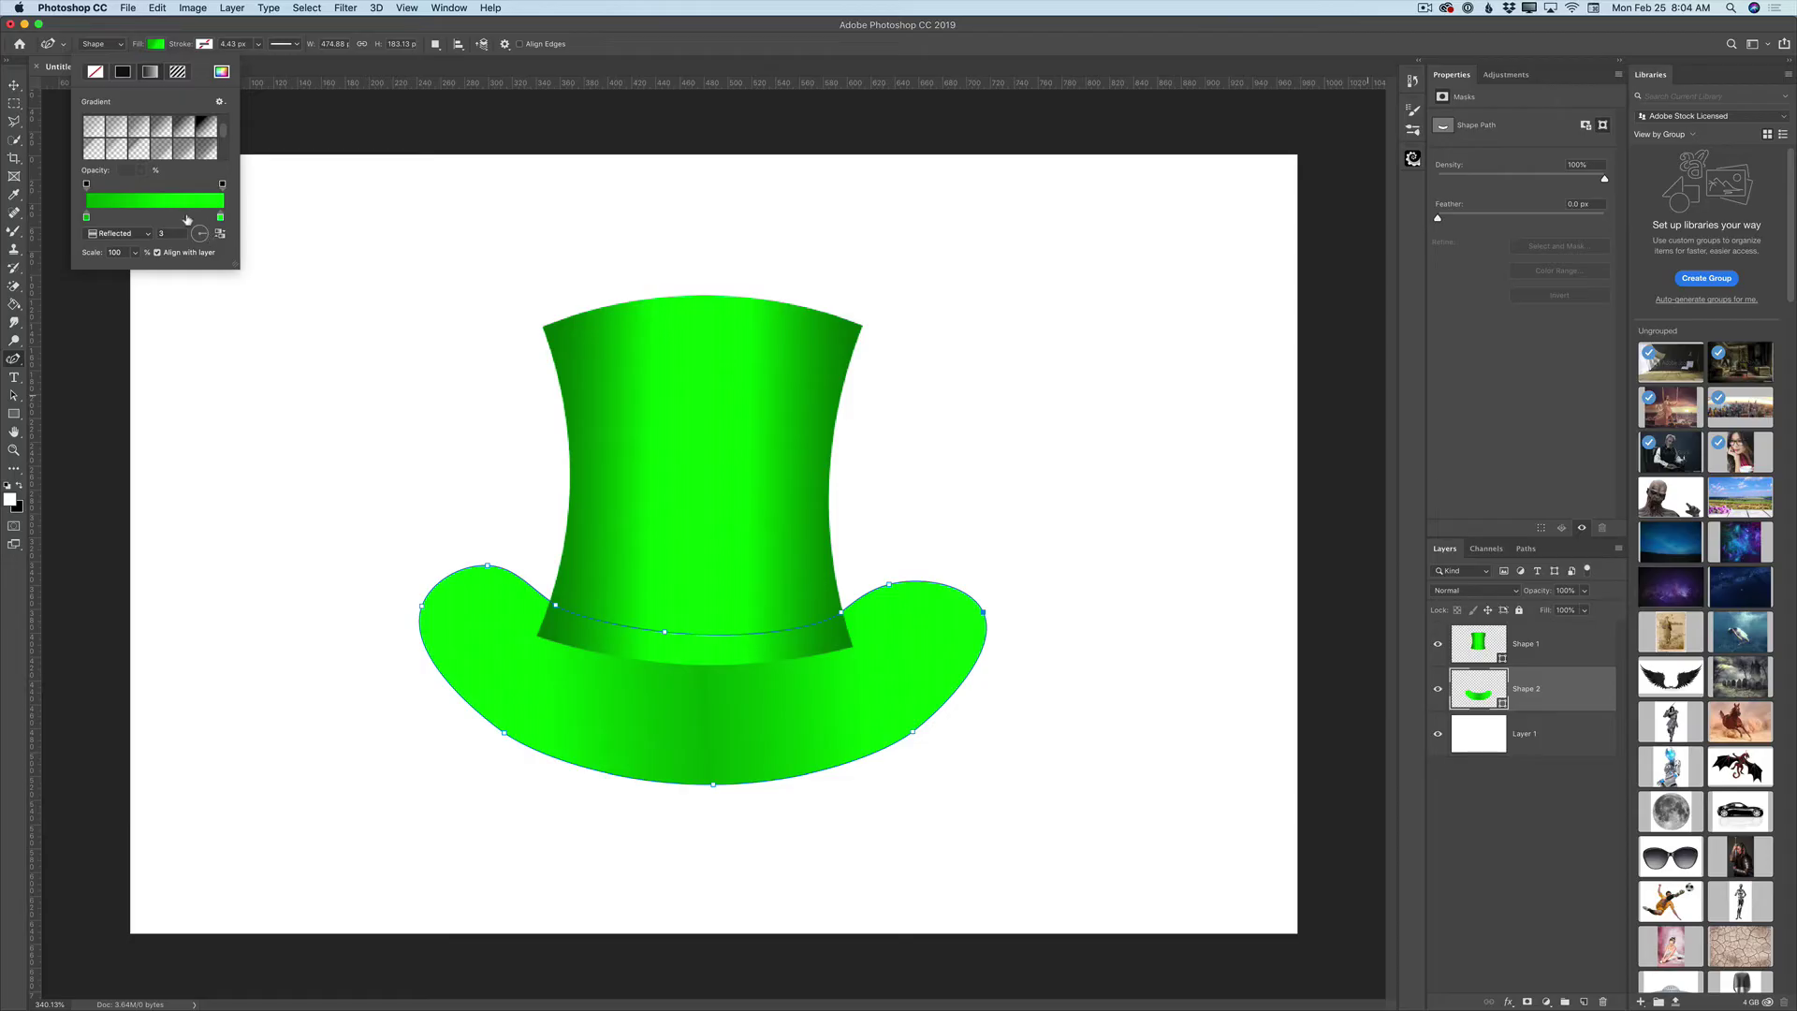
pyautogui.moveTo(86, 217); pyautogui.dragTo(182, 230)
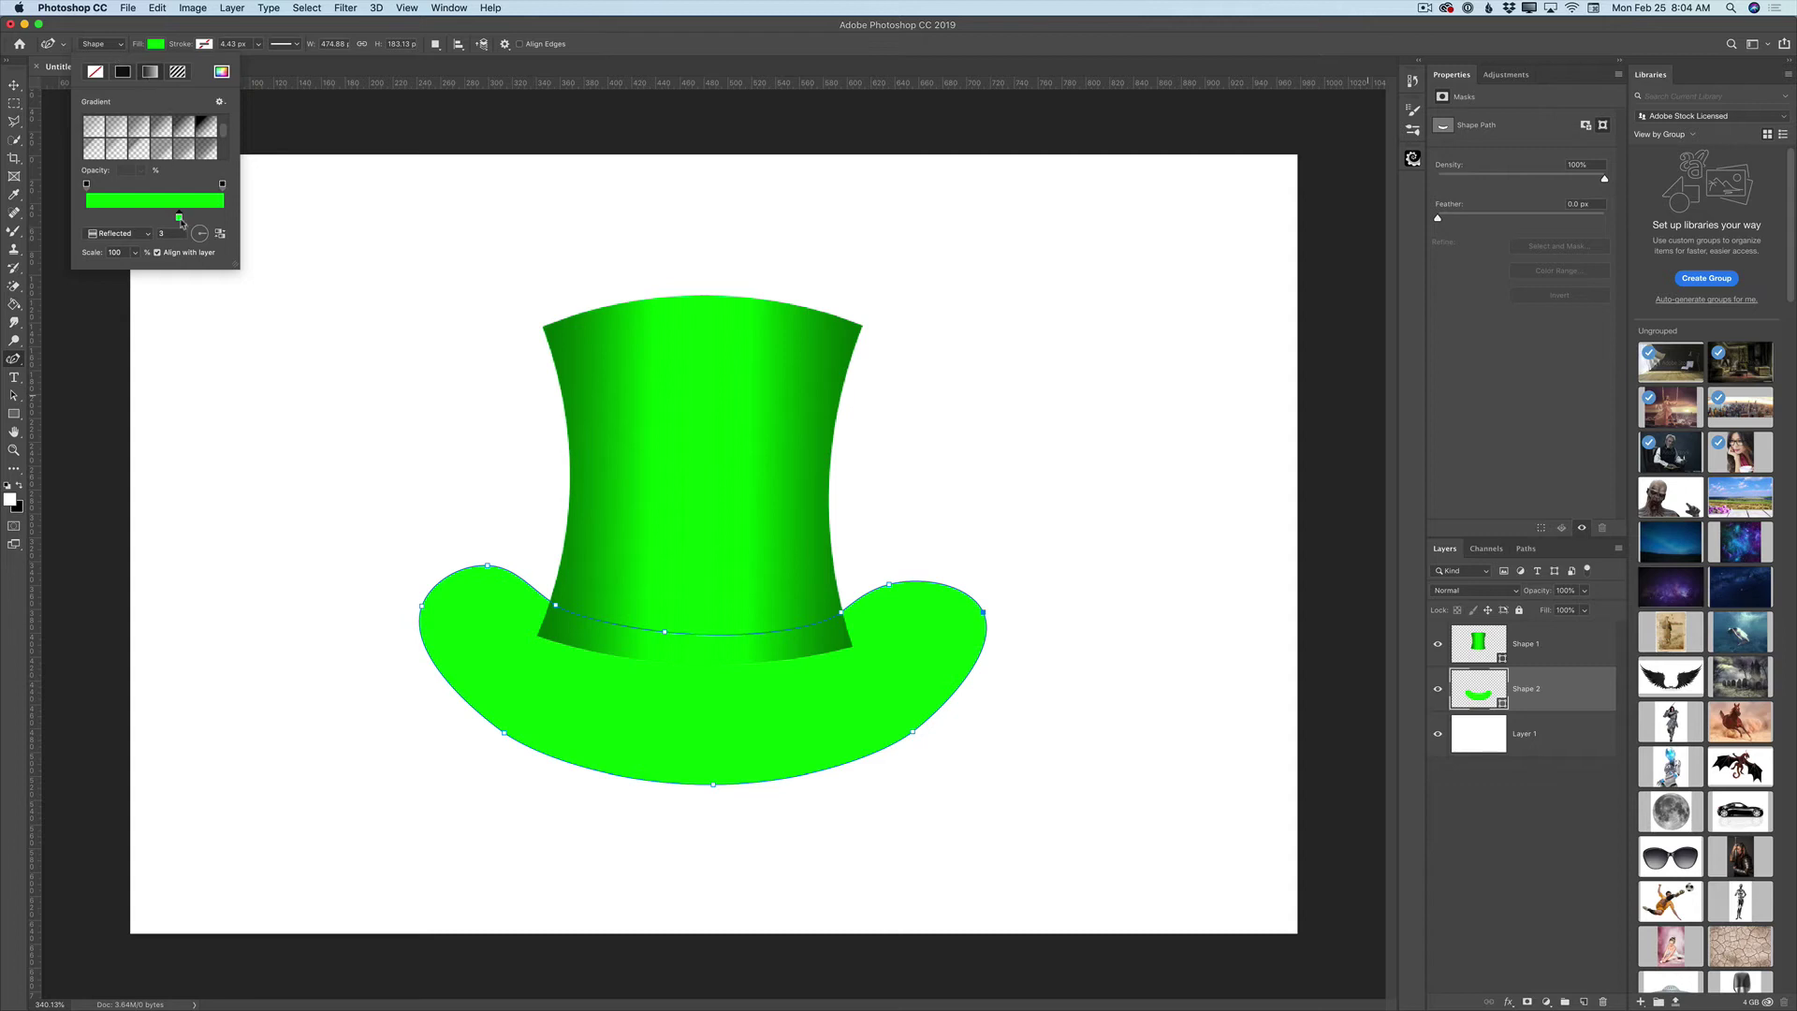
pyautogui.moveTo(181, 221); pyautogui.dragTo(87, 219)
pyautogui.click(157, 7)
pyautogui.click(161, 25)
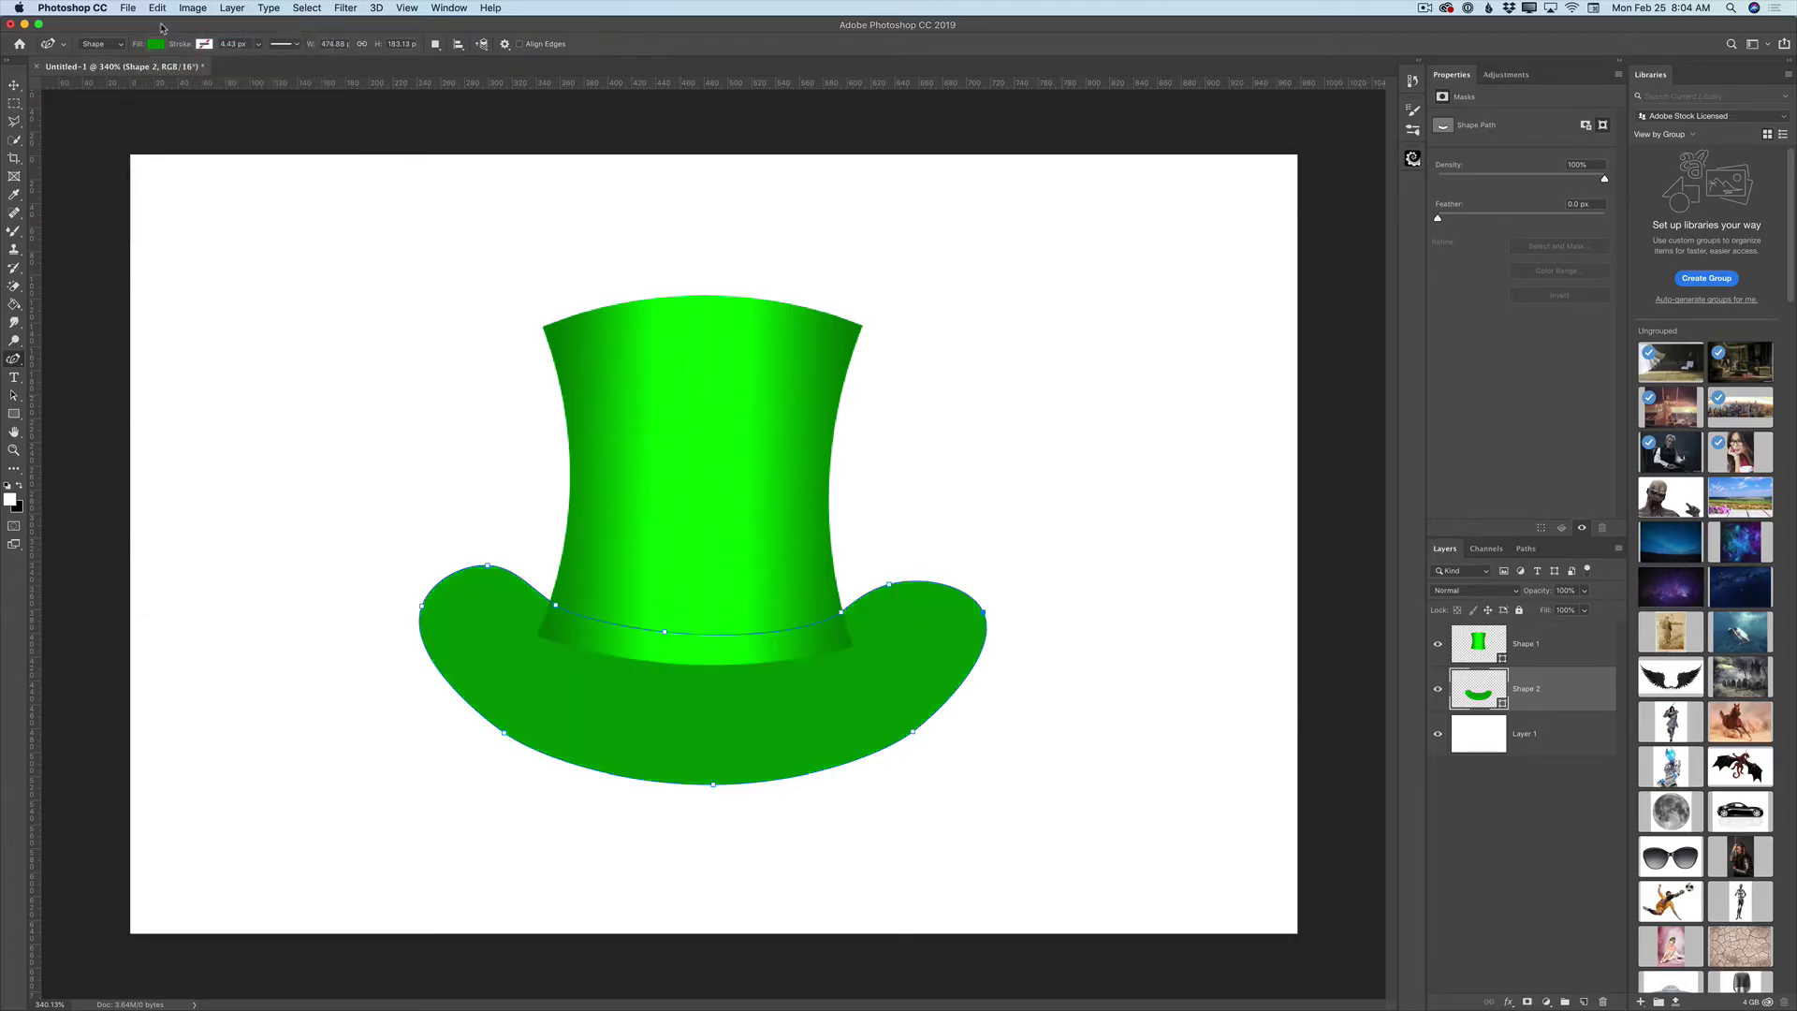
# Fill the brim with a linear gradient running from a medium dark green to bright green, both sampled from the crown
pyautogui.click(156, 44)
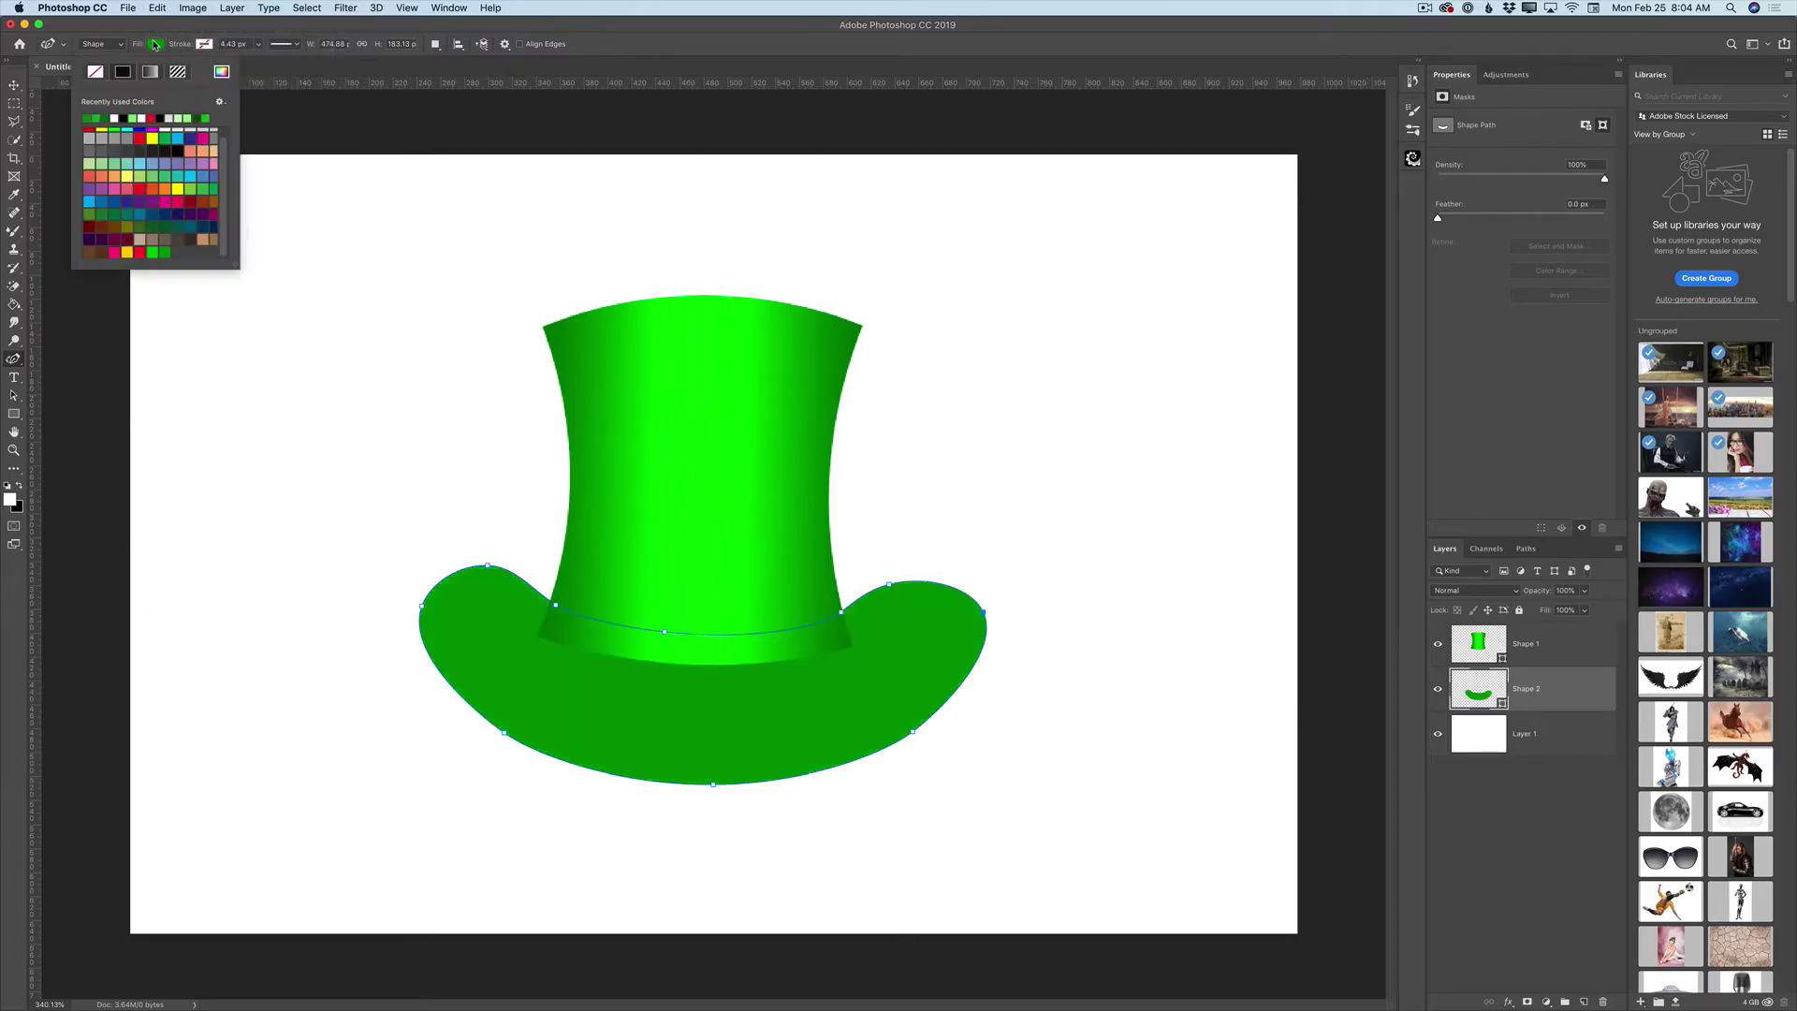
pyautogui.click(151, 72)
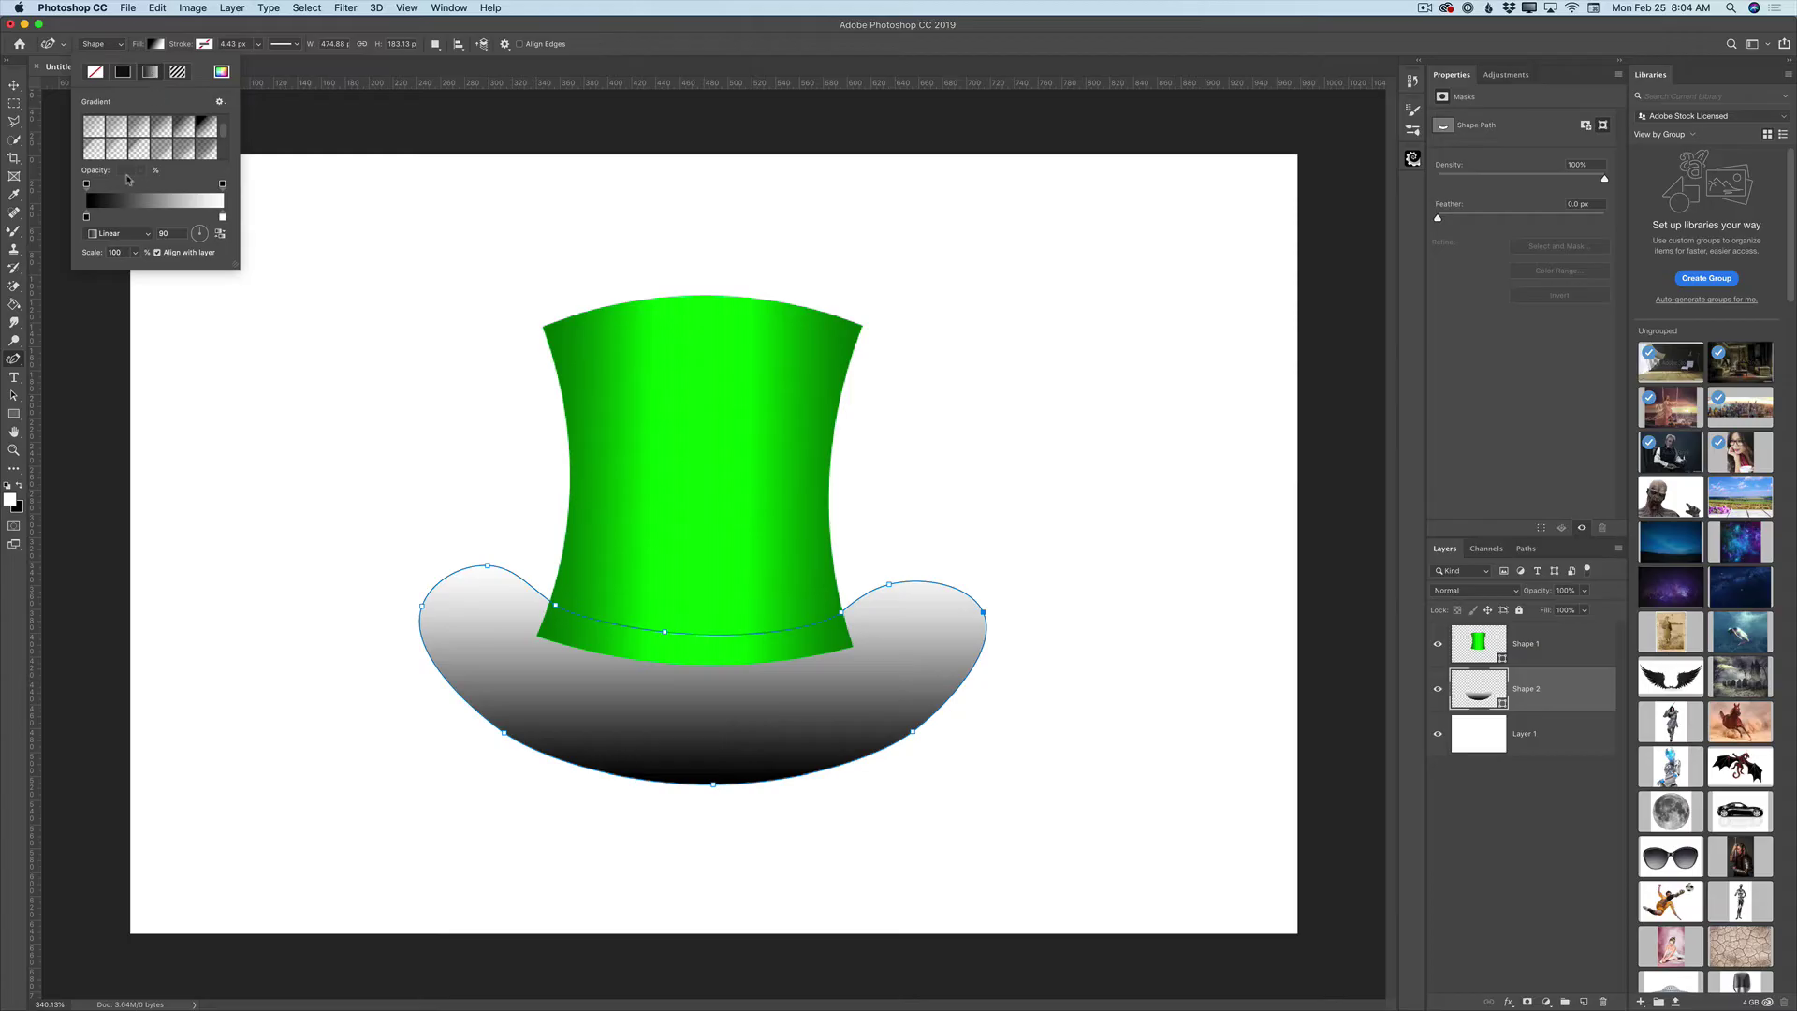
pyautogui.doubleClick(86, 217)
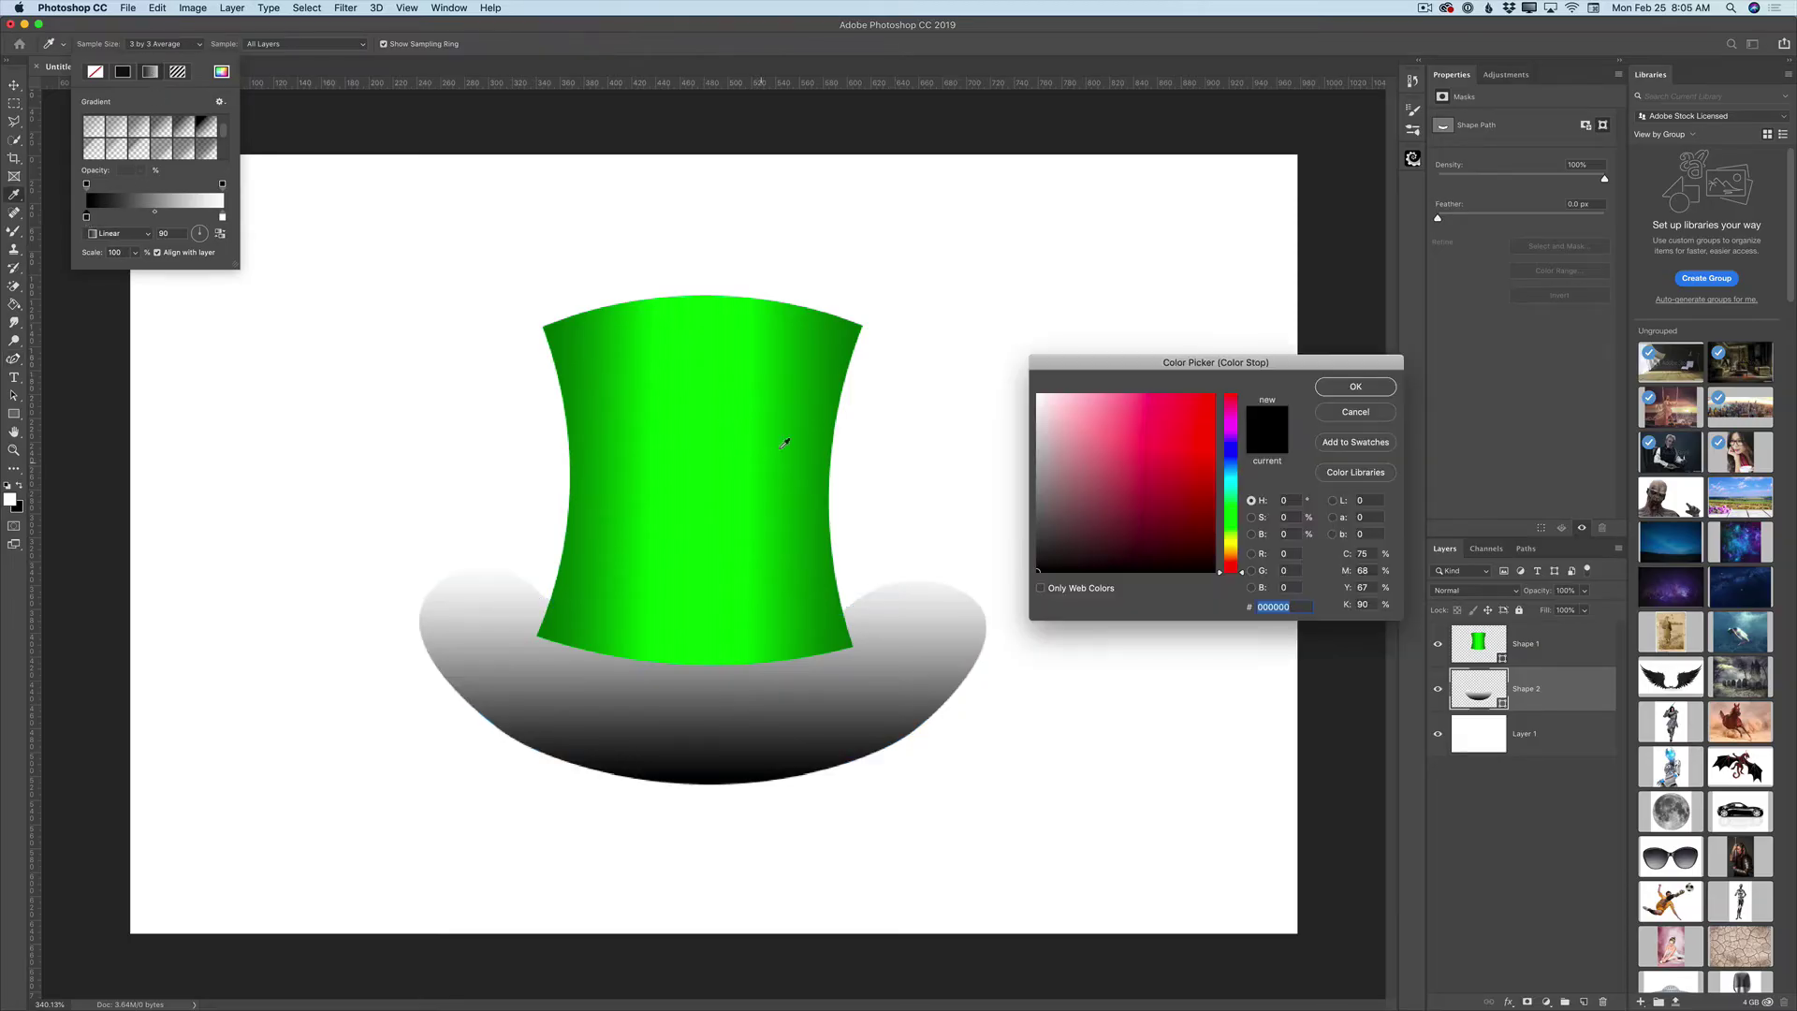
pyautogui.click(816, 379)
pyautogui.click(1356, 387)
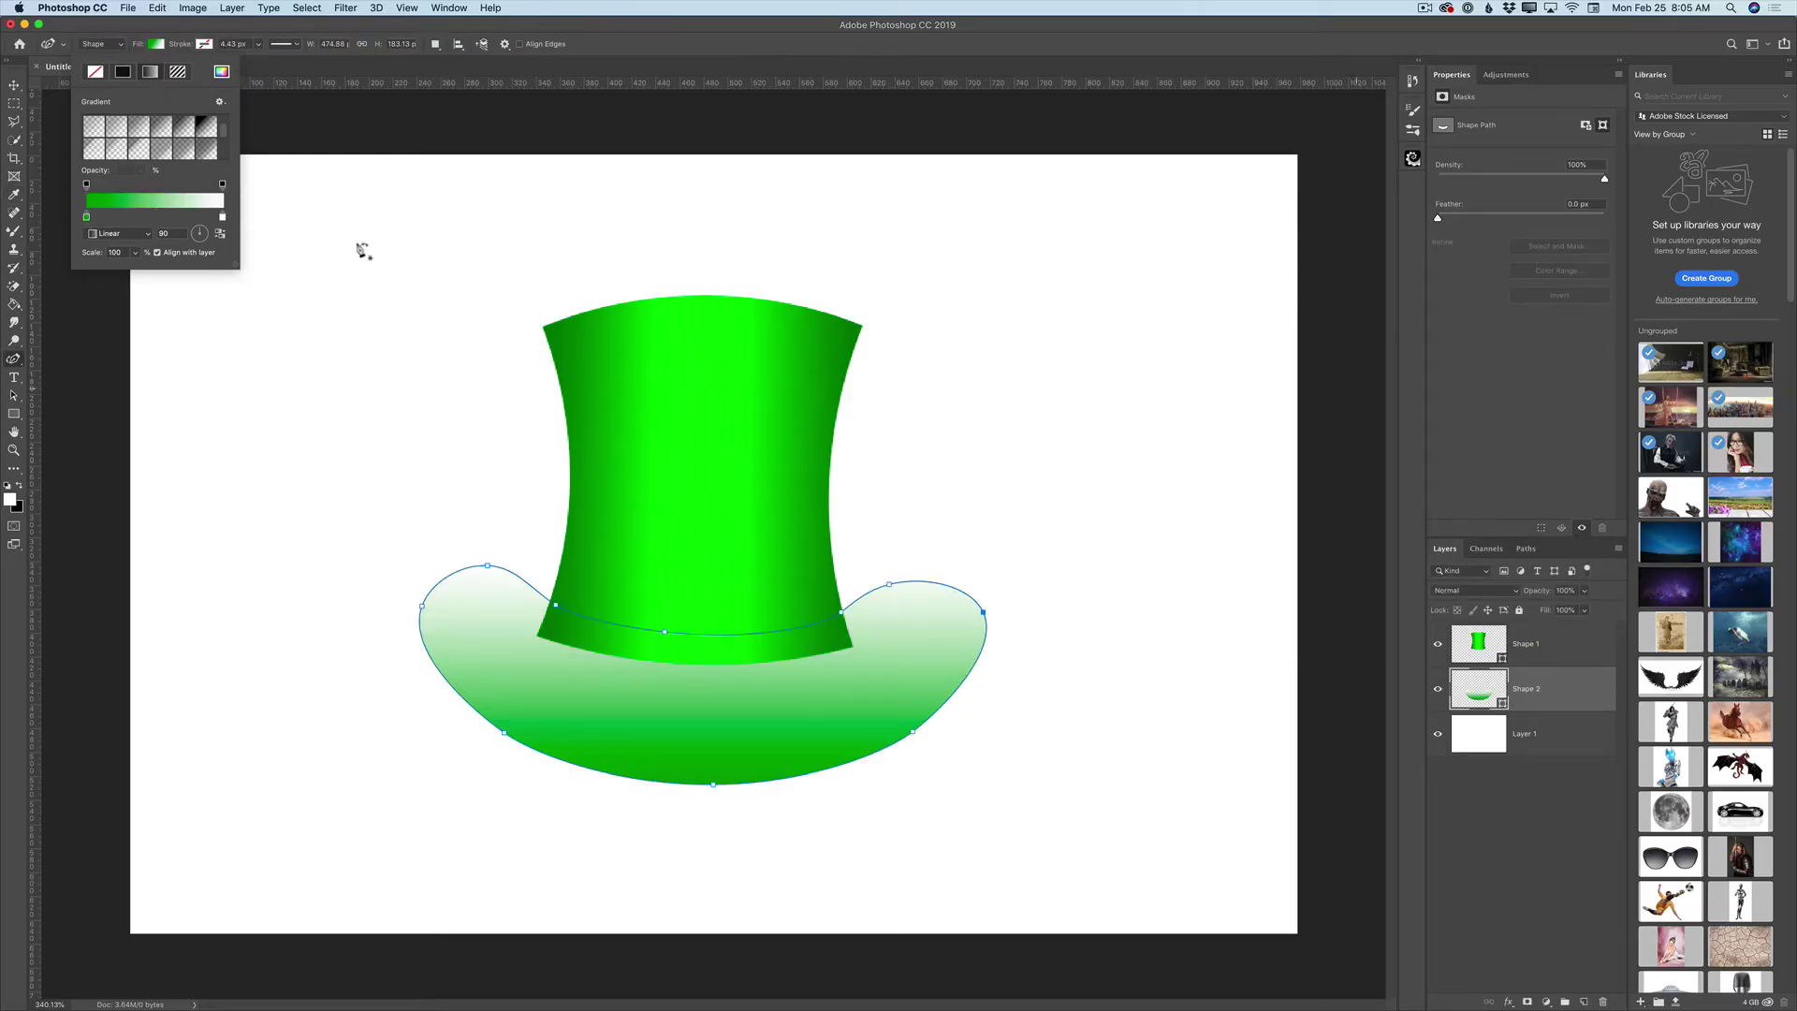
pyautogui.doubleClick(221, 217)
pyautogui.click(701, 610)
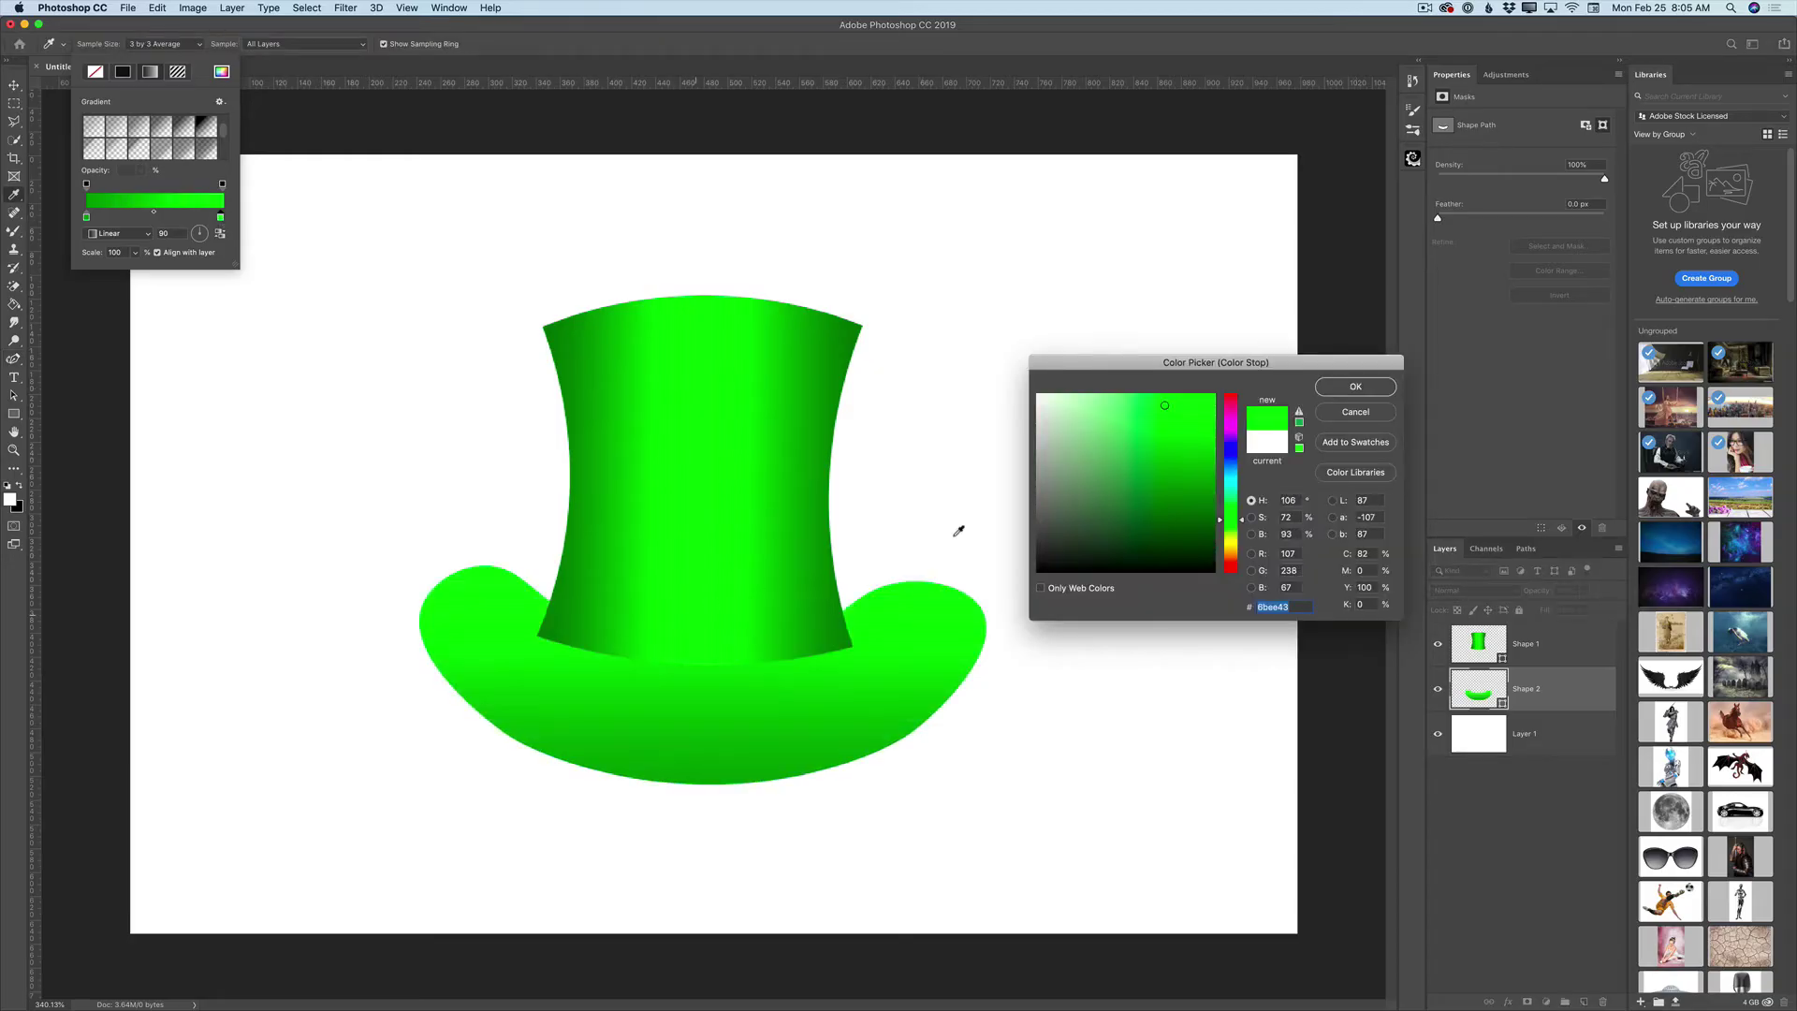
pyautogui.click(1355, 386)
# Swap the brim gradient's colour stops and make it Reflected across the brim's width, with bright green in the centre
pyautogui.moveTo(220, 218); pyautogui.dragTo(86, 219)
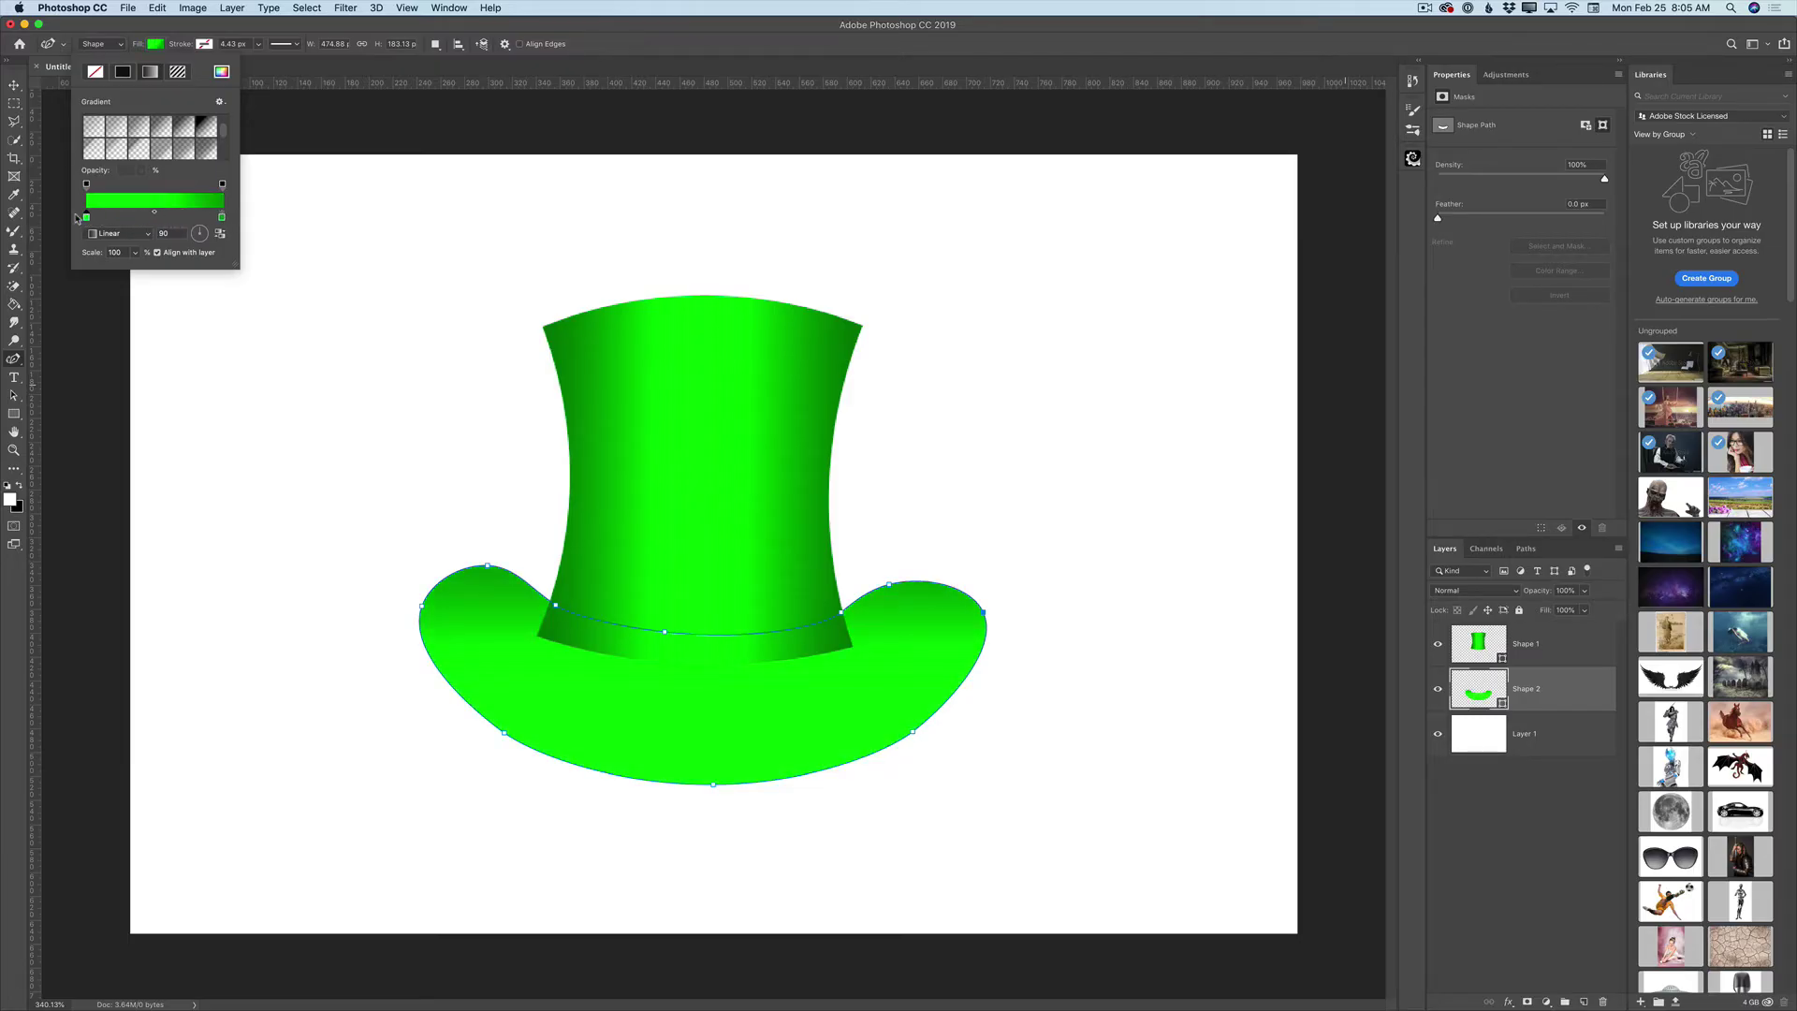
pyautogui.click(148, 236)
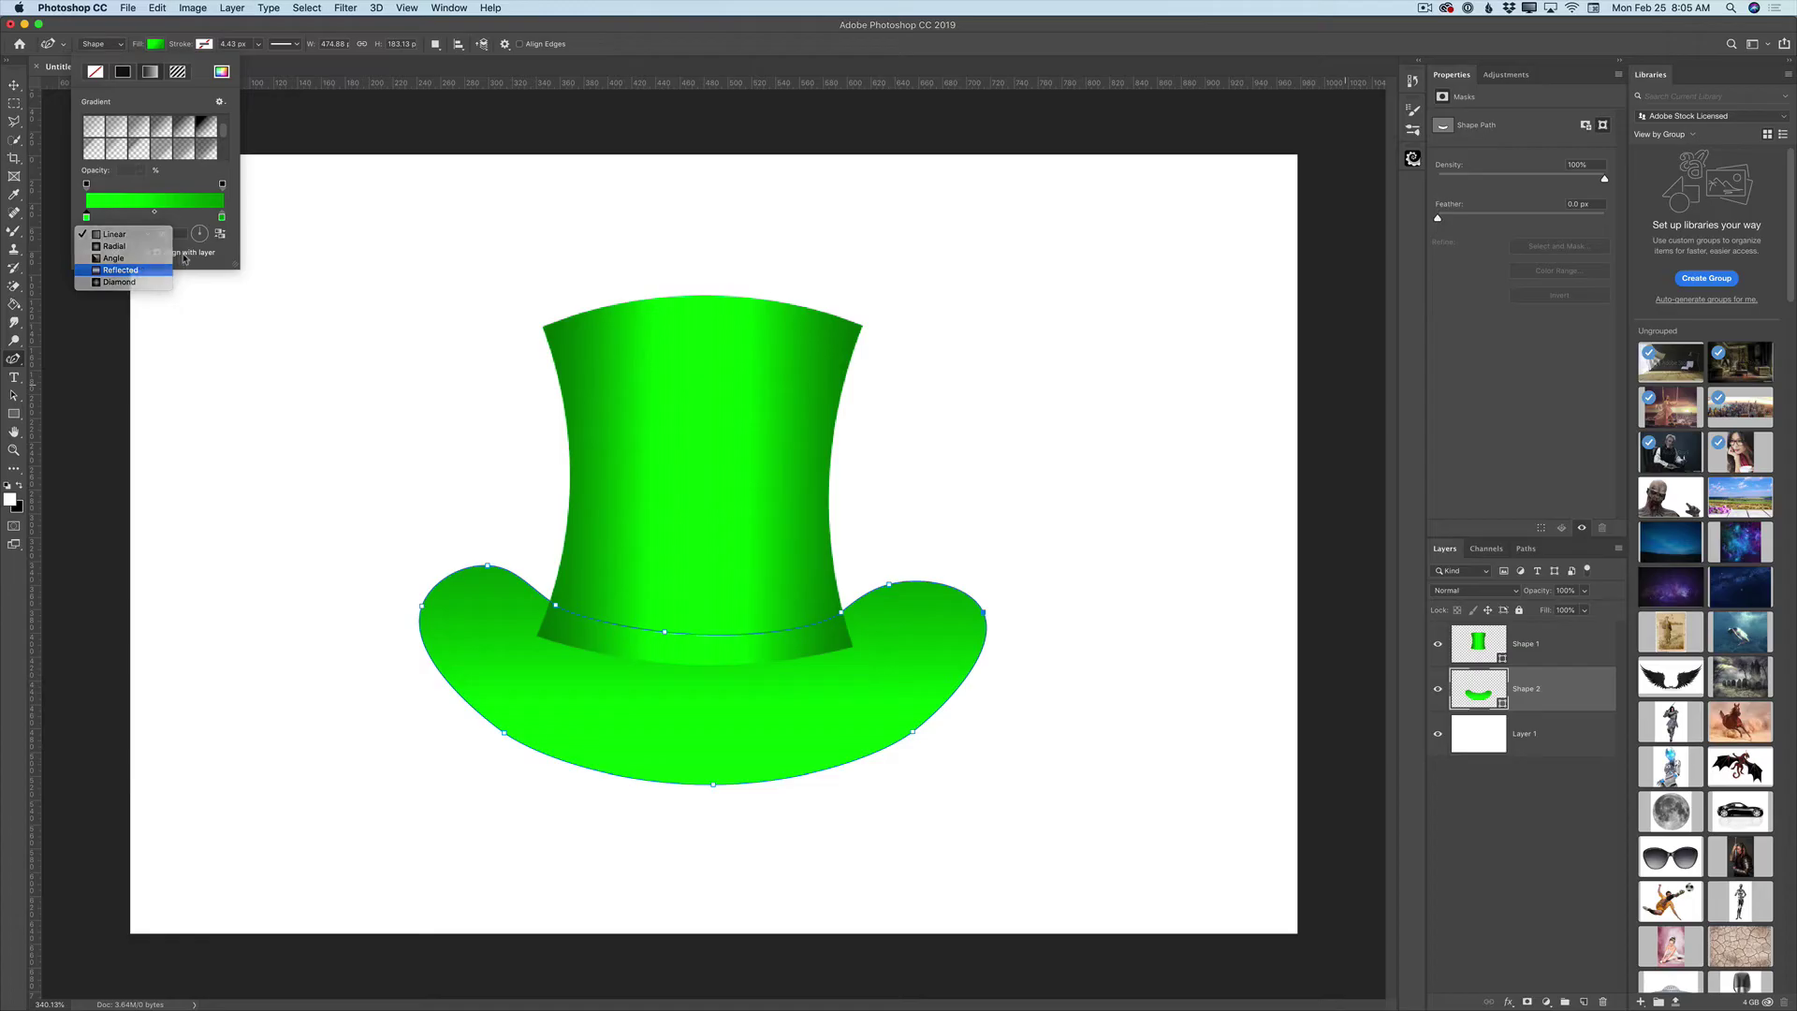
pyautogui.click(122, 270)
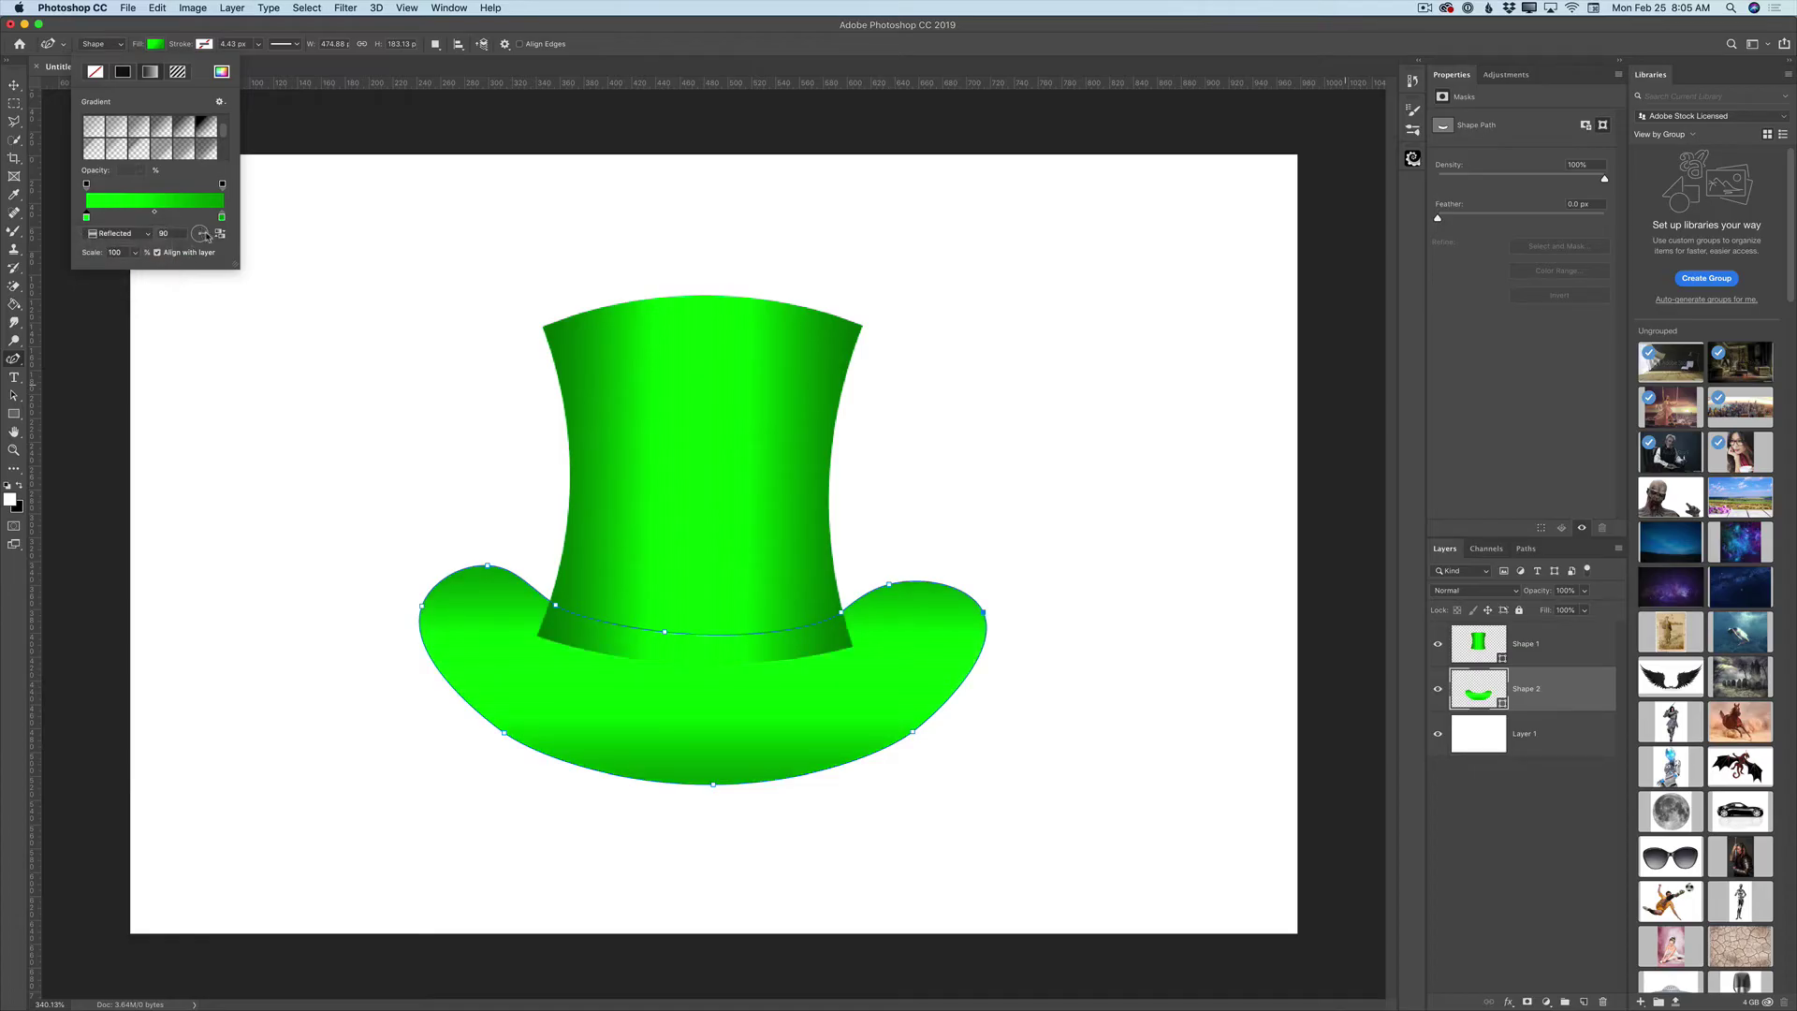
pyautogui.click(206, 235)
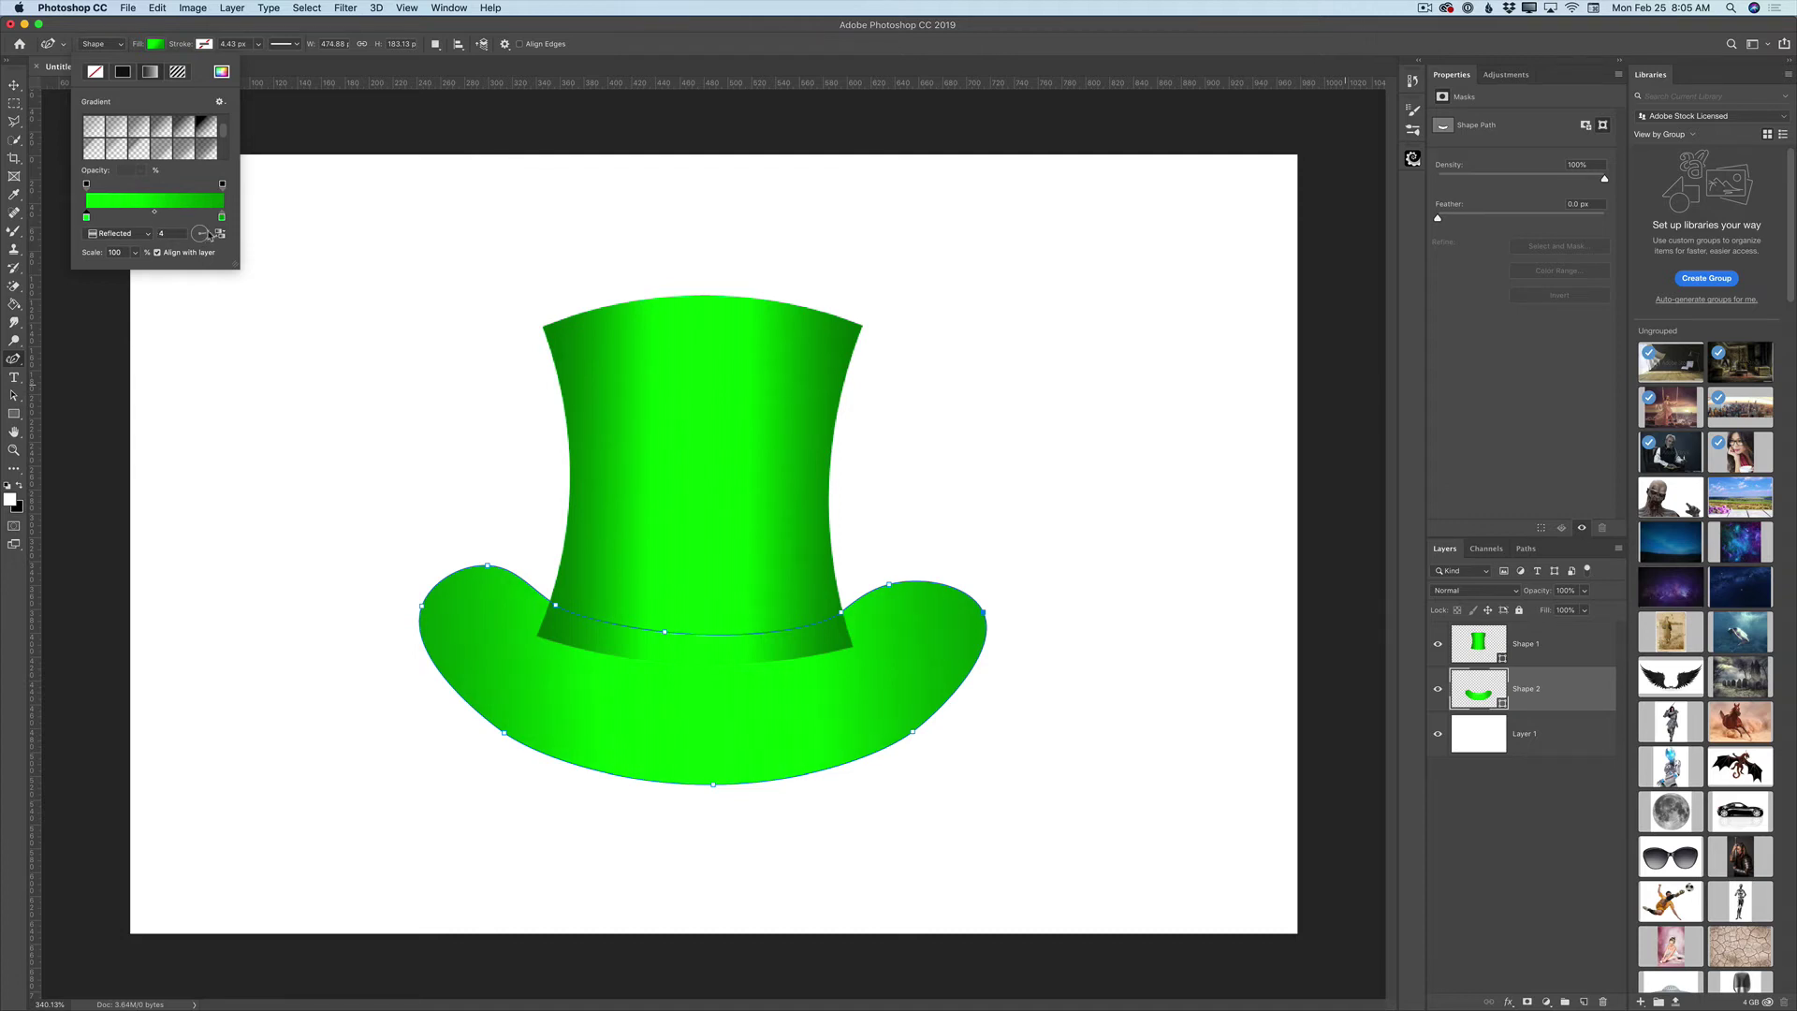
# Shift the brim gradient's dark green stop inward to narrow the bright area in the brim's centre
pyautogui.moveTo(222, 219); pyautogui.dragTo(199, 219)
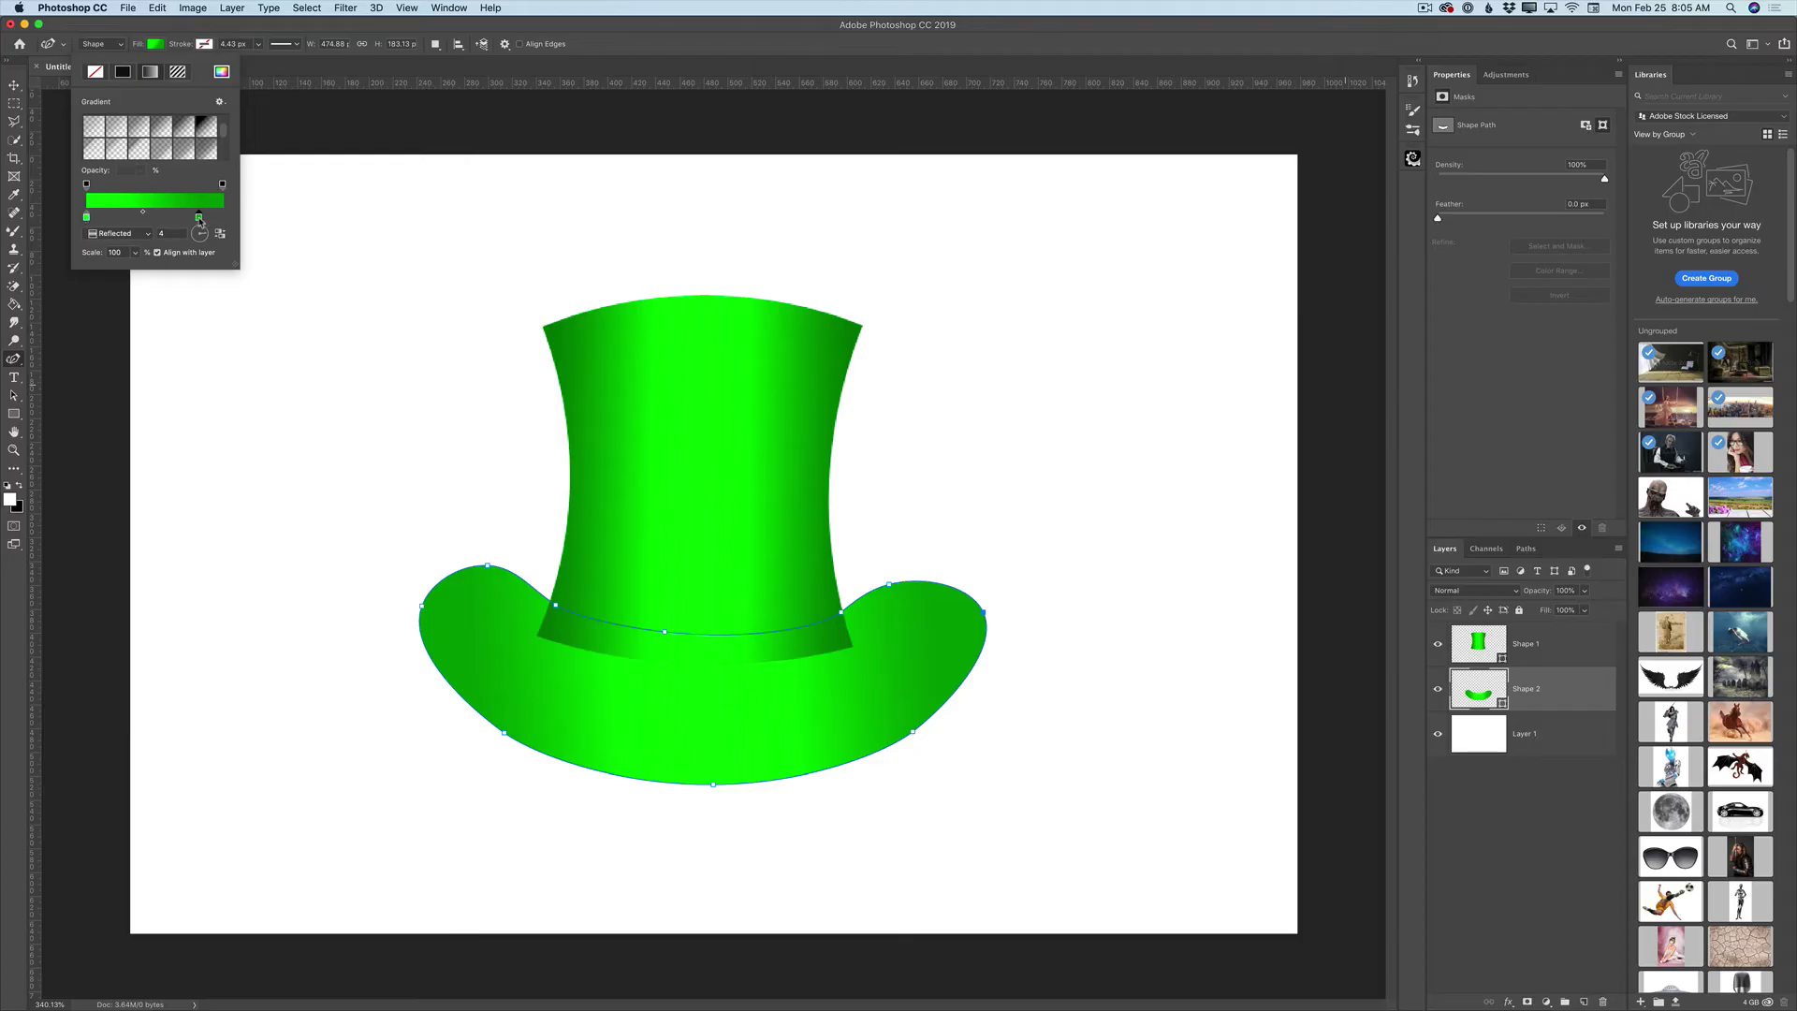
pyautogui.moveTo(198, 218)
pyautogui.mouseDown()
pyautogui.moveTo(156, 219)
pyautogui.moveTo(174, 219)
pyautogui.mouseUp()
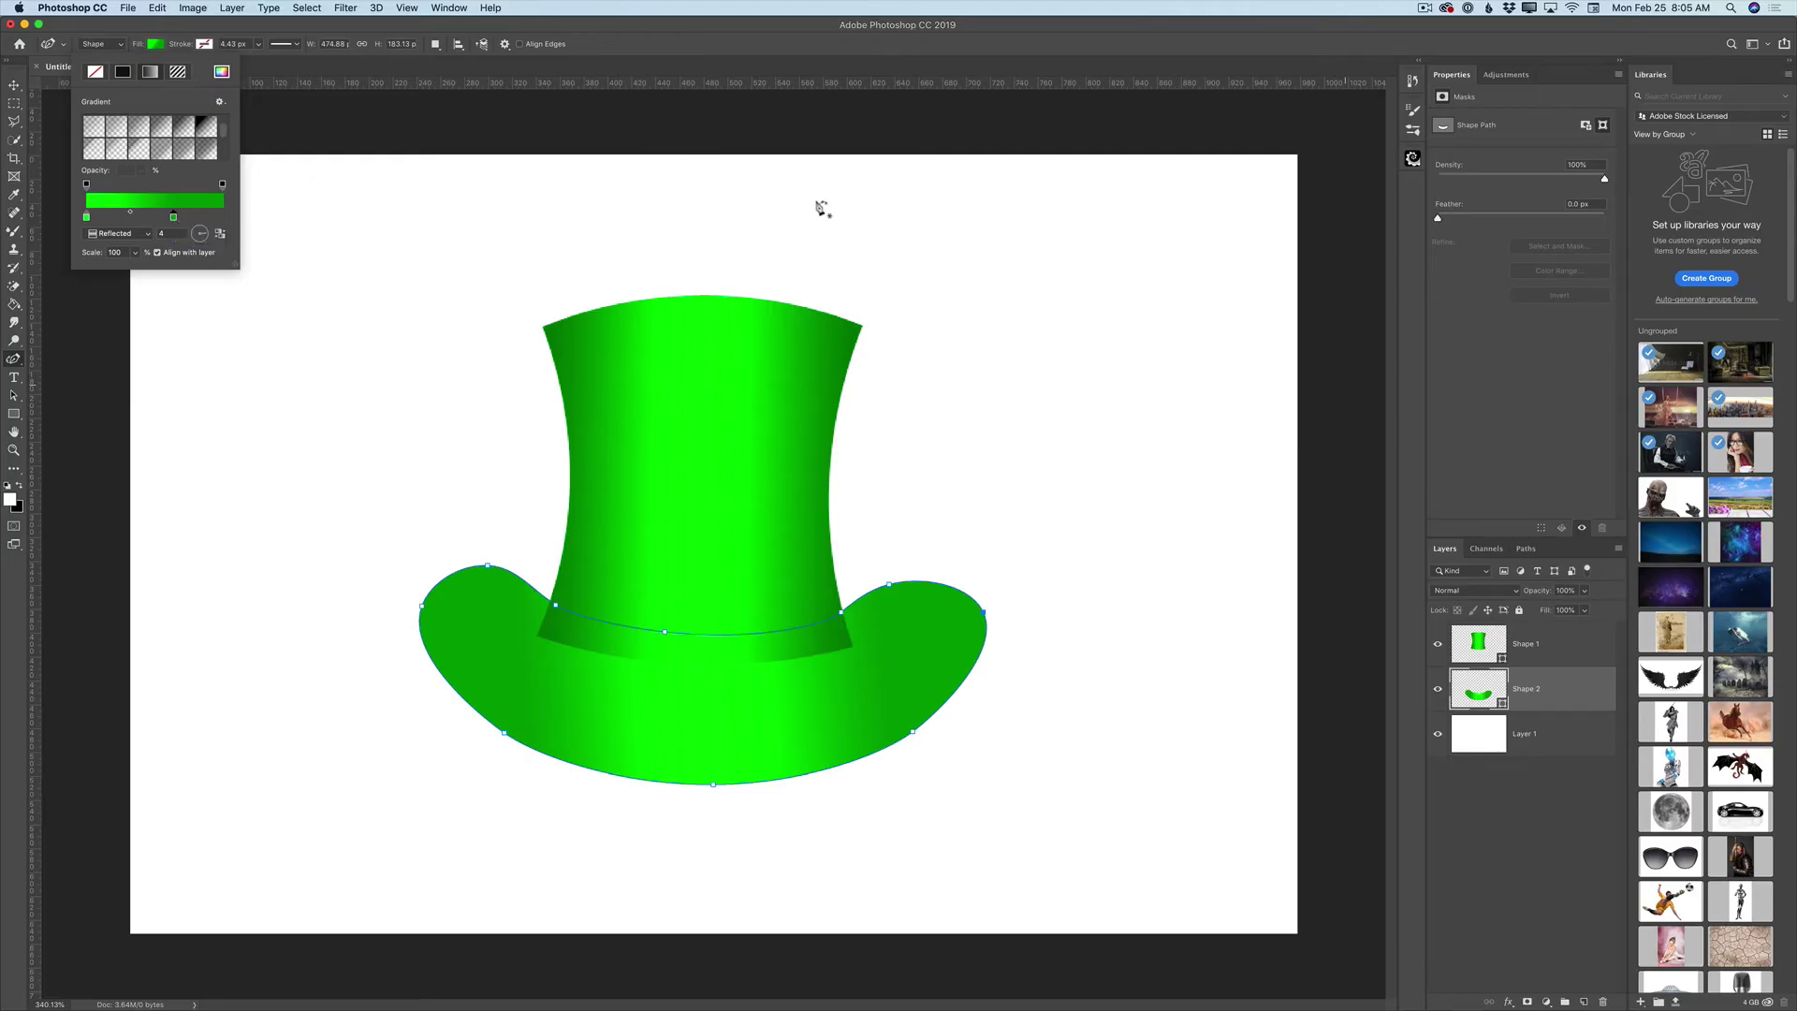
pyautogui.click(1577, 681)
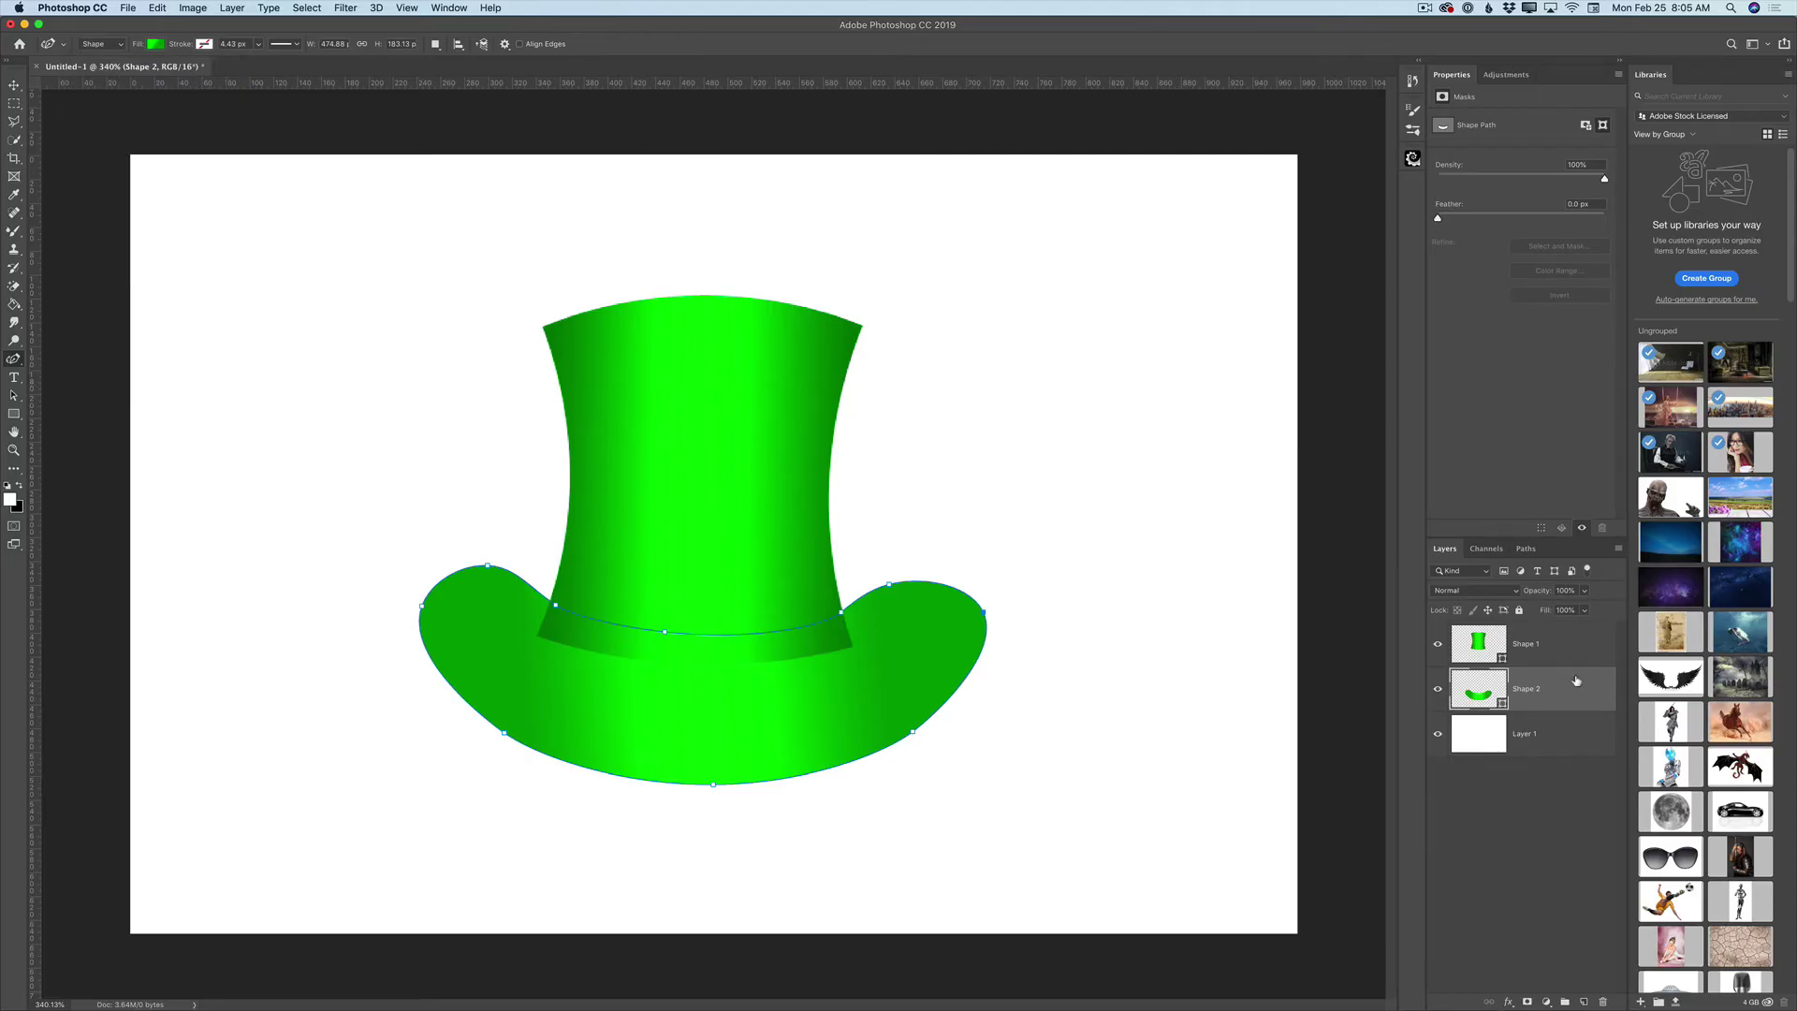
# Add a new empty layer above the crown's shape layer and set the Curvature Pen's fill to black
pyautogui.click(1572, 661)
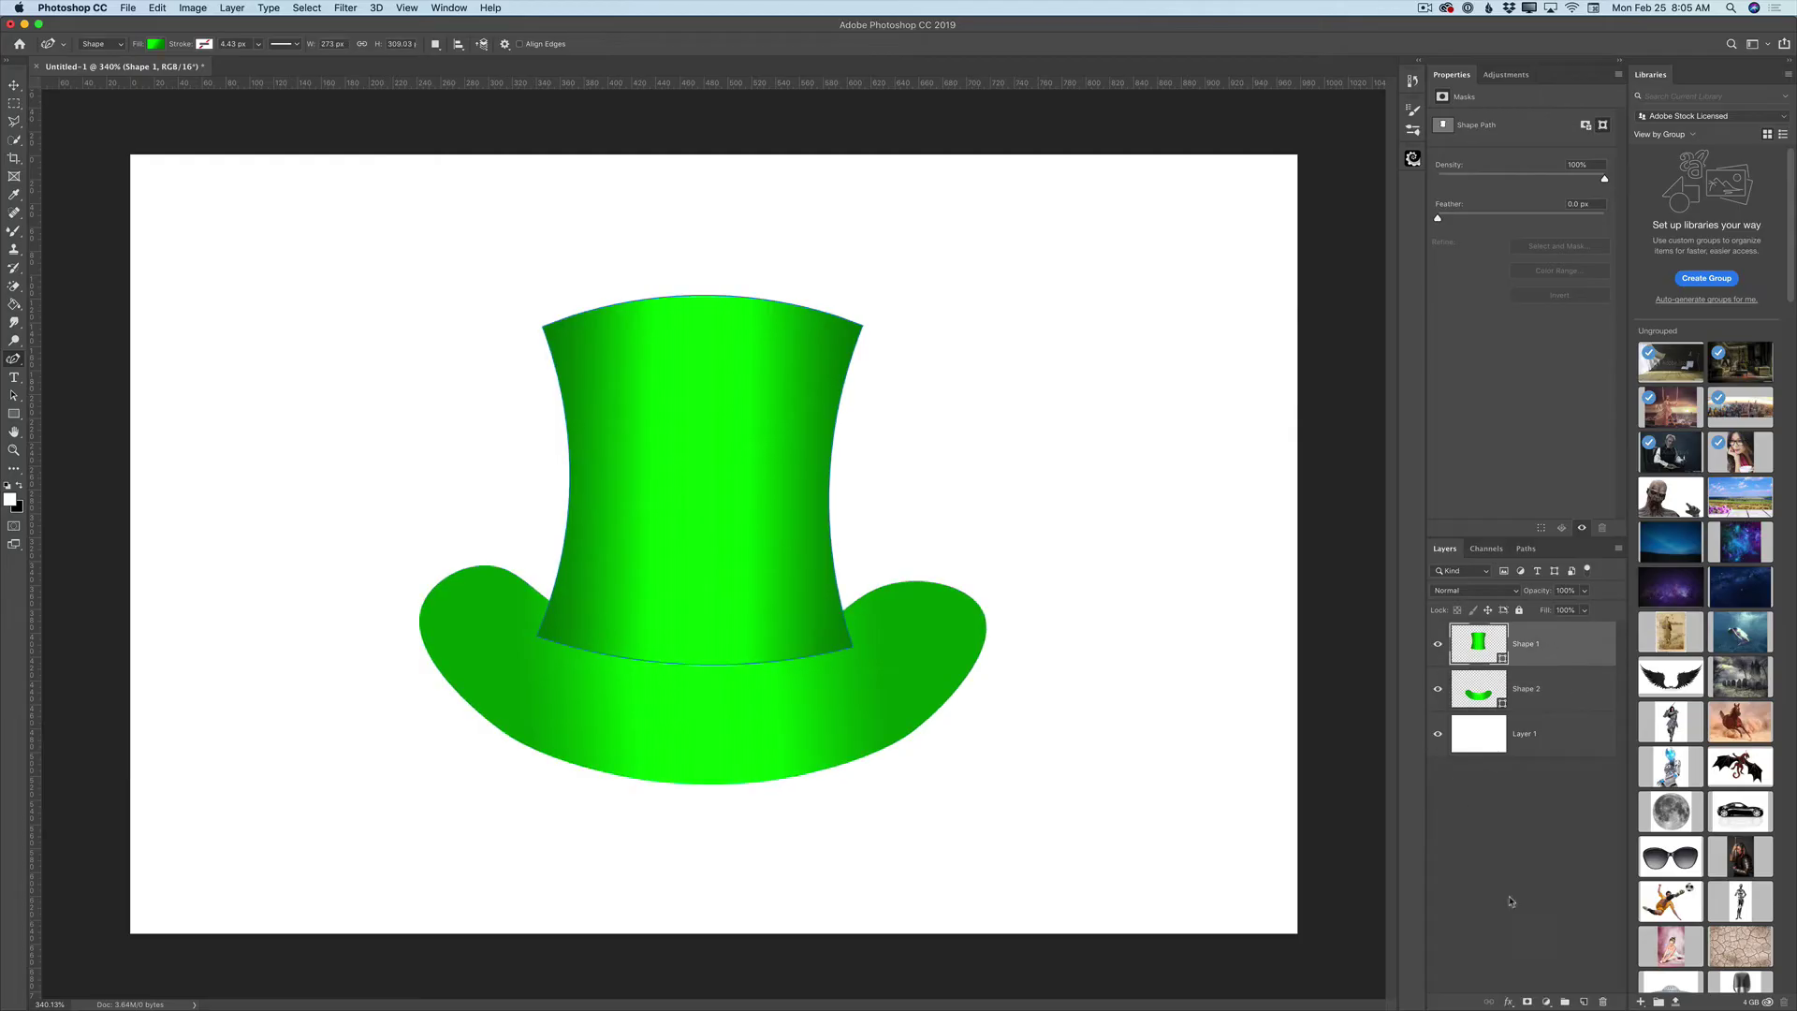
pyautogui.click(1584, 1001)
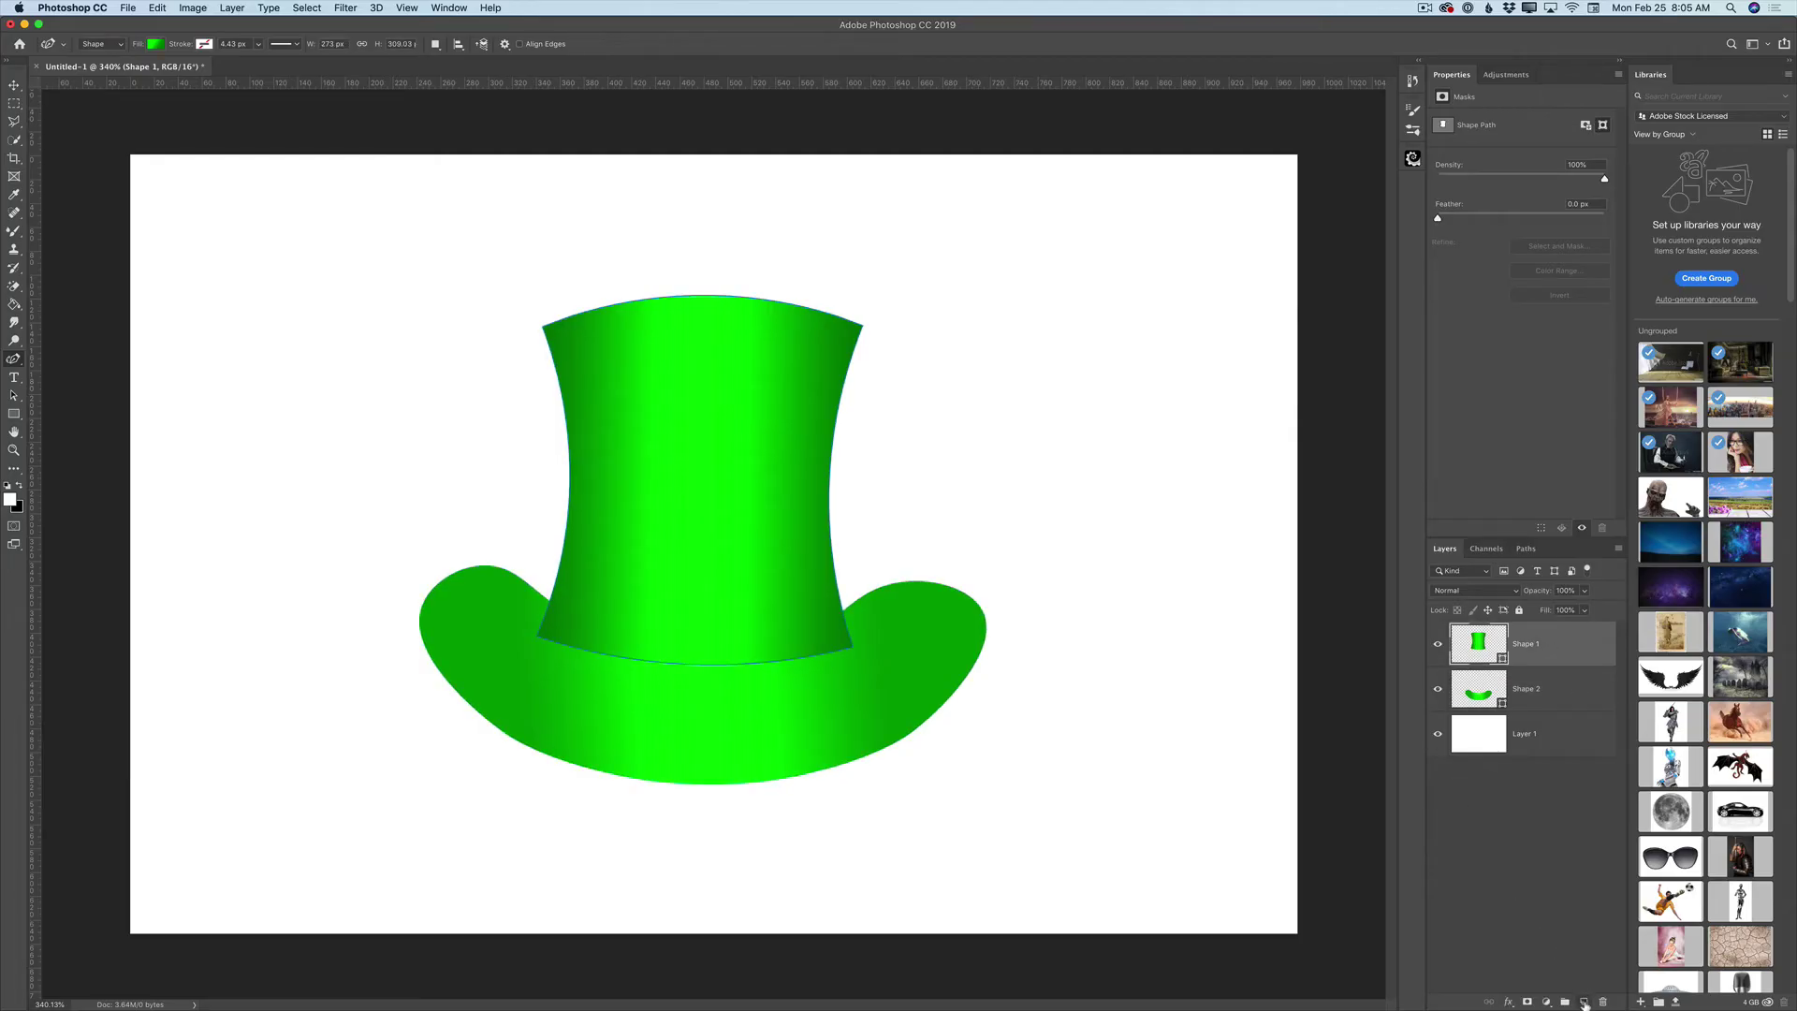
pyautogui.click(16, 359)
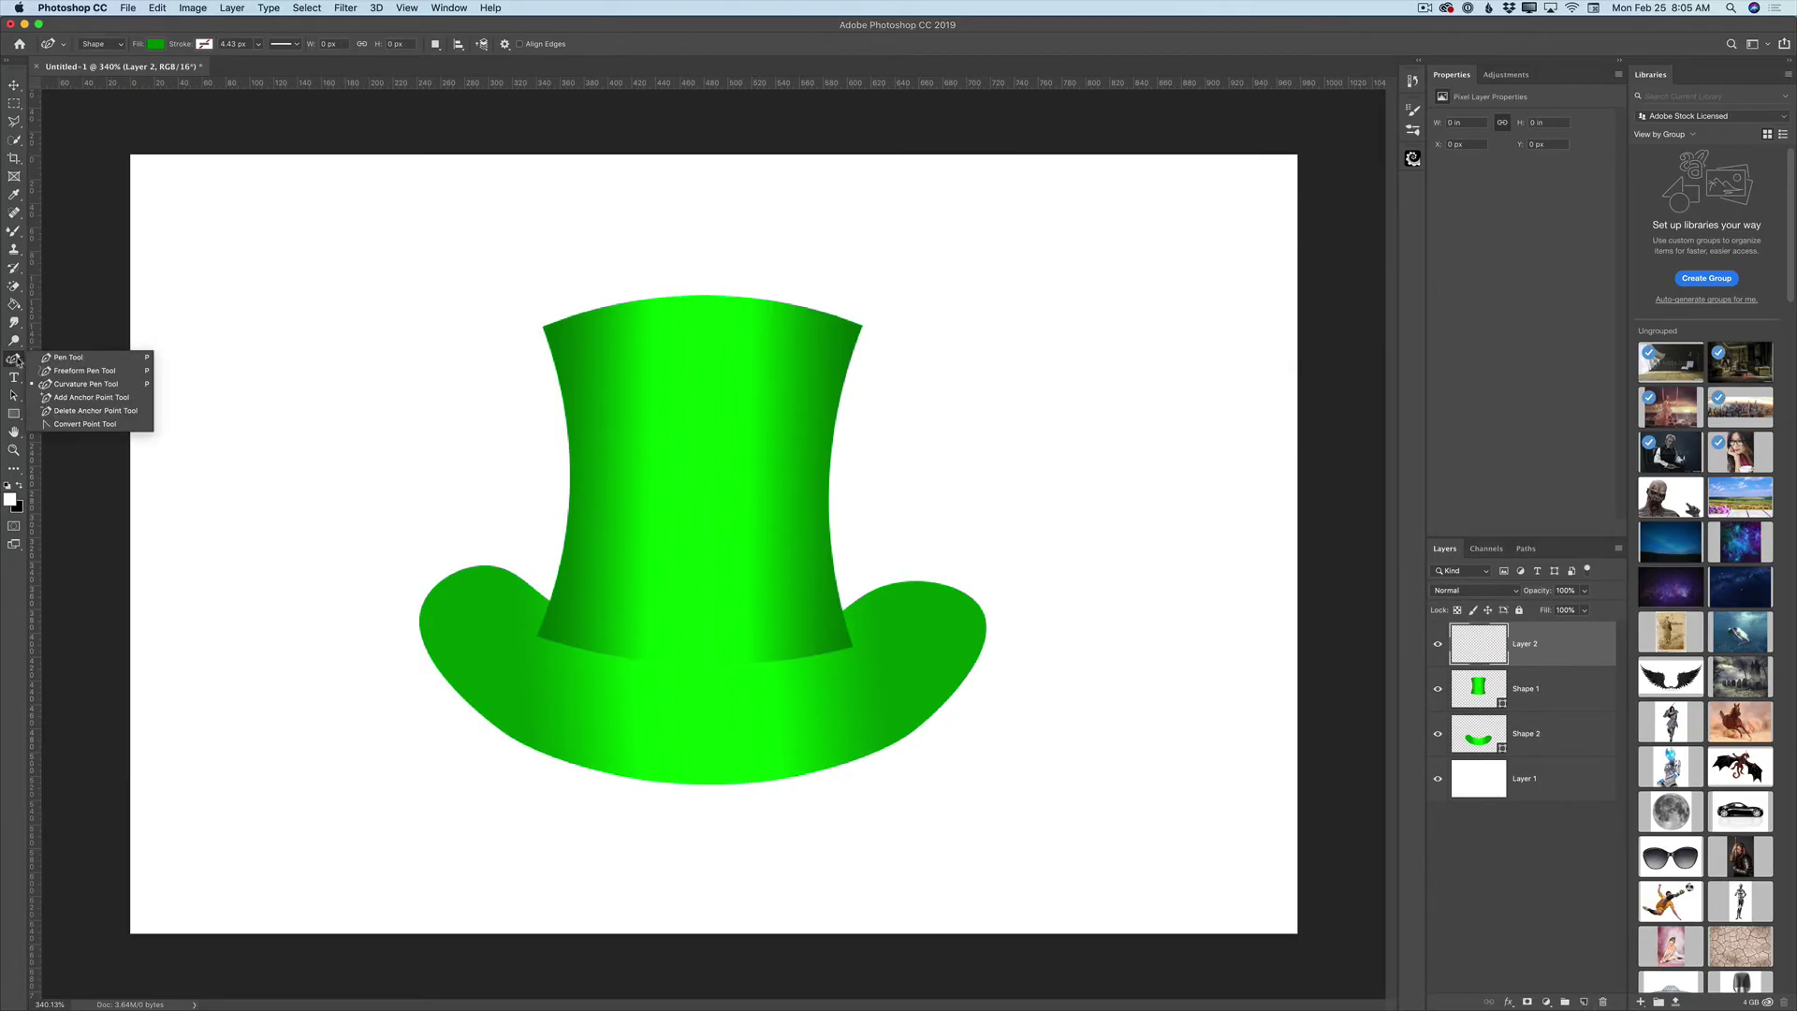
pyautogui.click(75, 385)
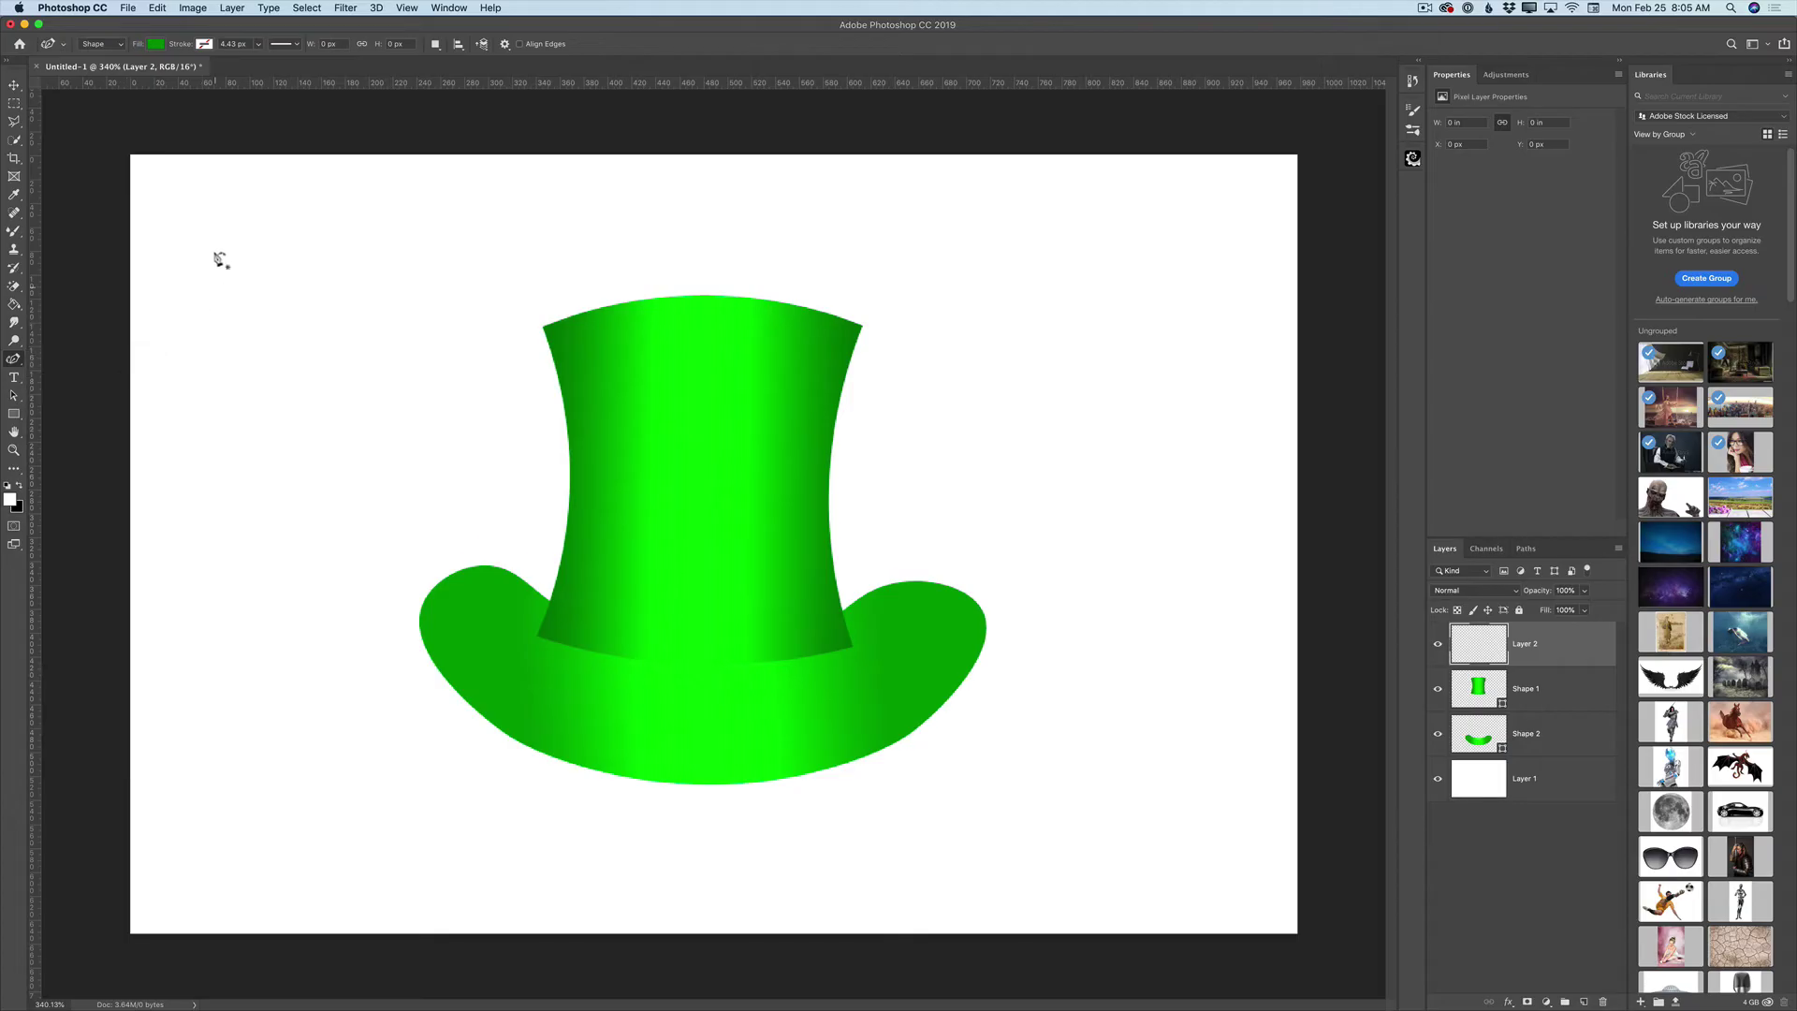
pyautogui.click(156, 45)
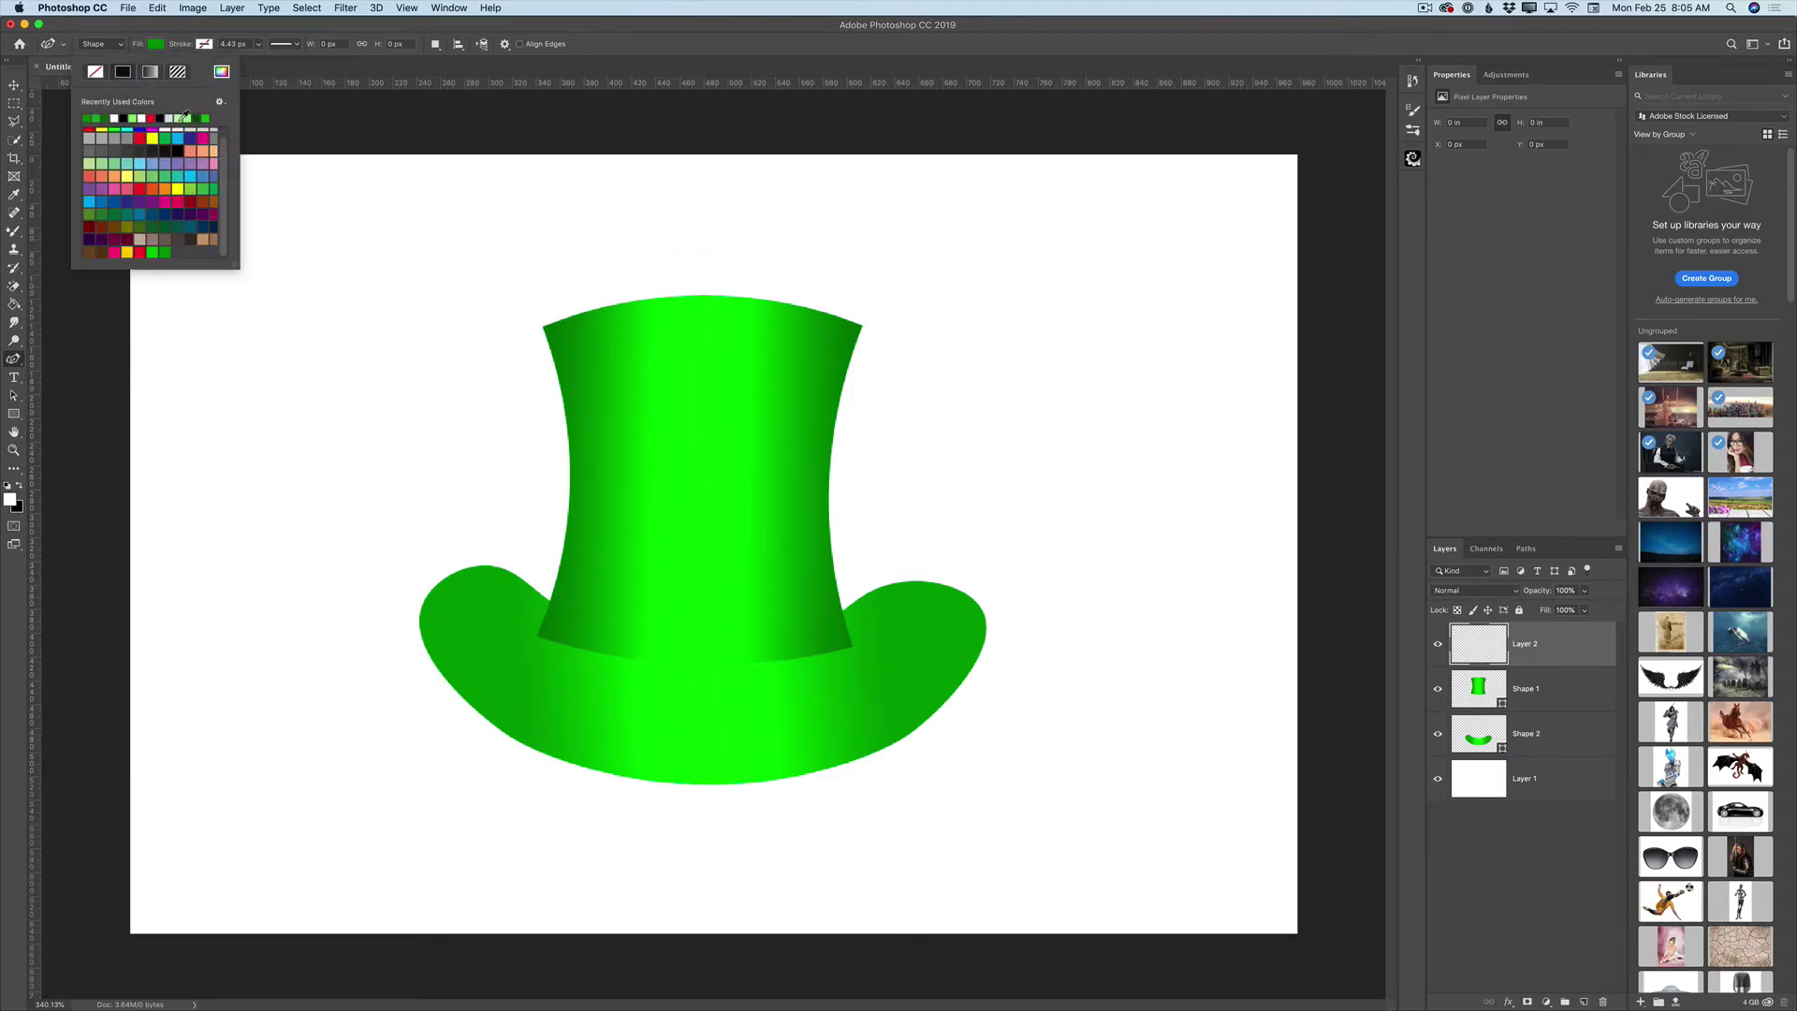
pyautogui.click(162, 117)
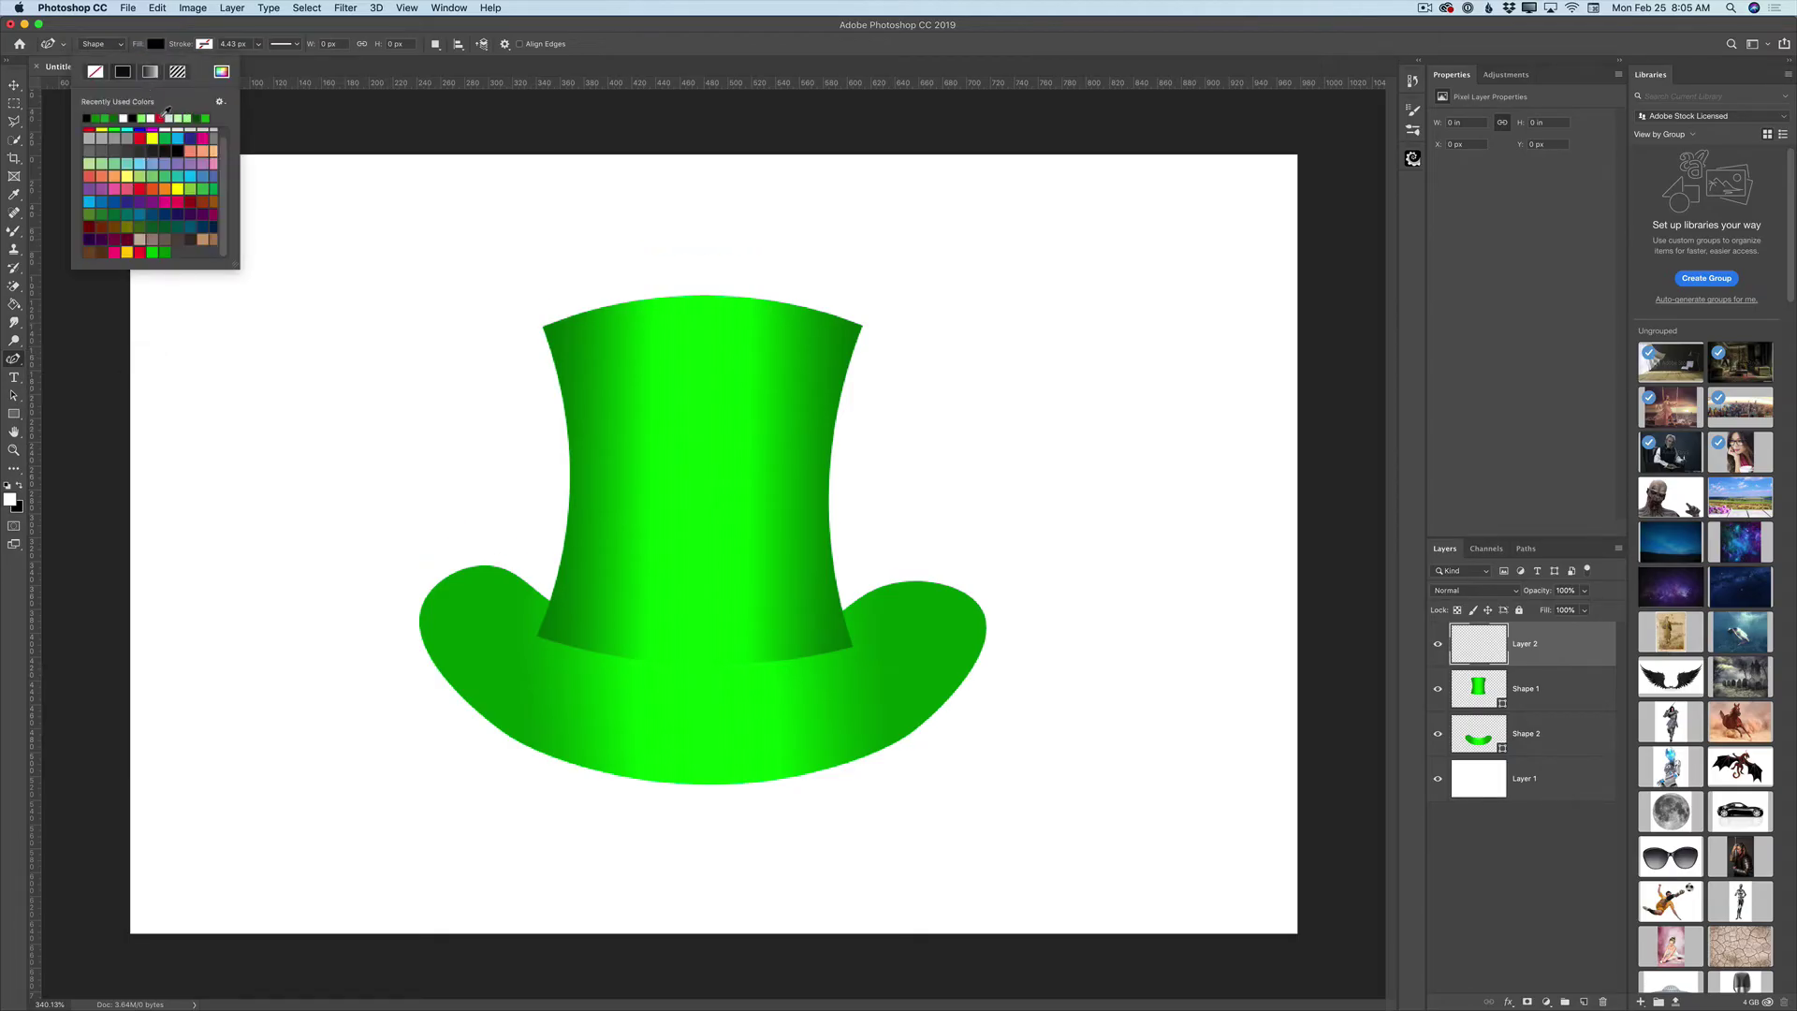
# Start a black hatband with a slightly sagging upper edge across the lower crown and a side following the crown's right edge
pyautogui.click(559, 559)
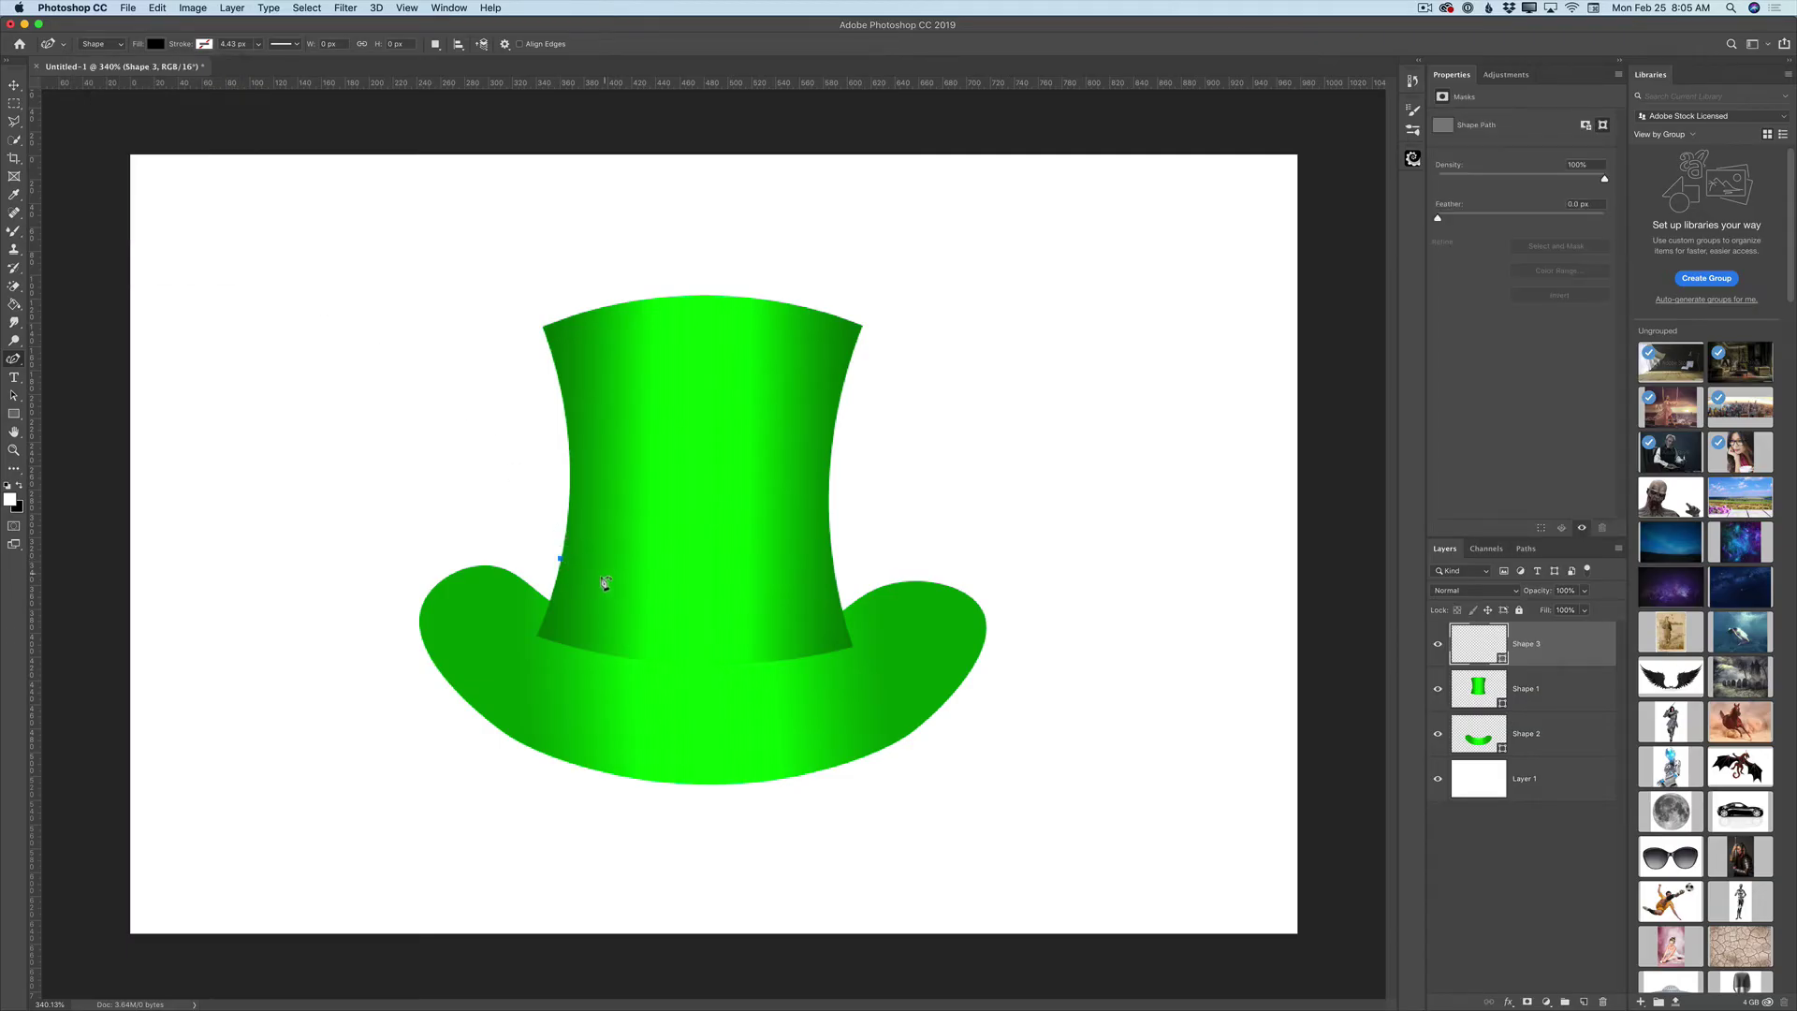
pyautogui.click(660, 581)
pyautogui.click(704, 579)
pyautogui.click(835, 571)
pyautogui.click(835, 573)
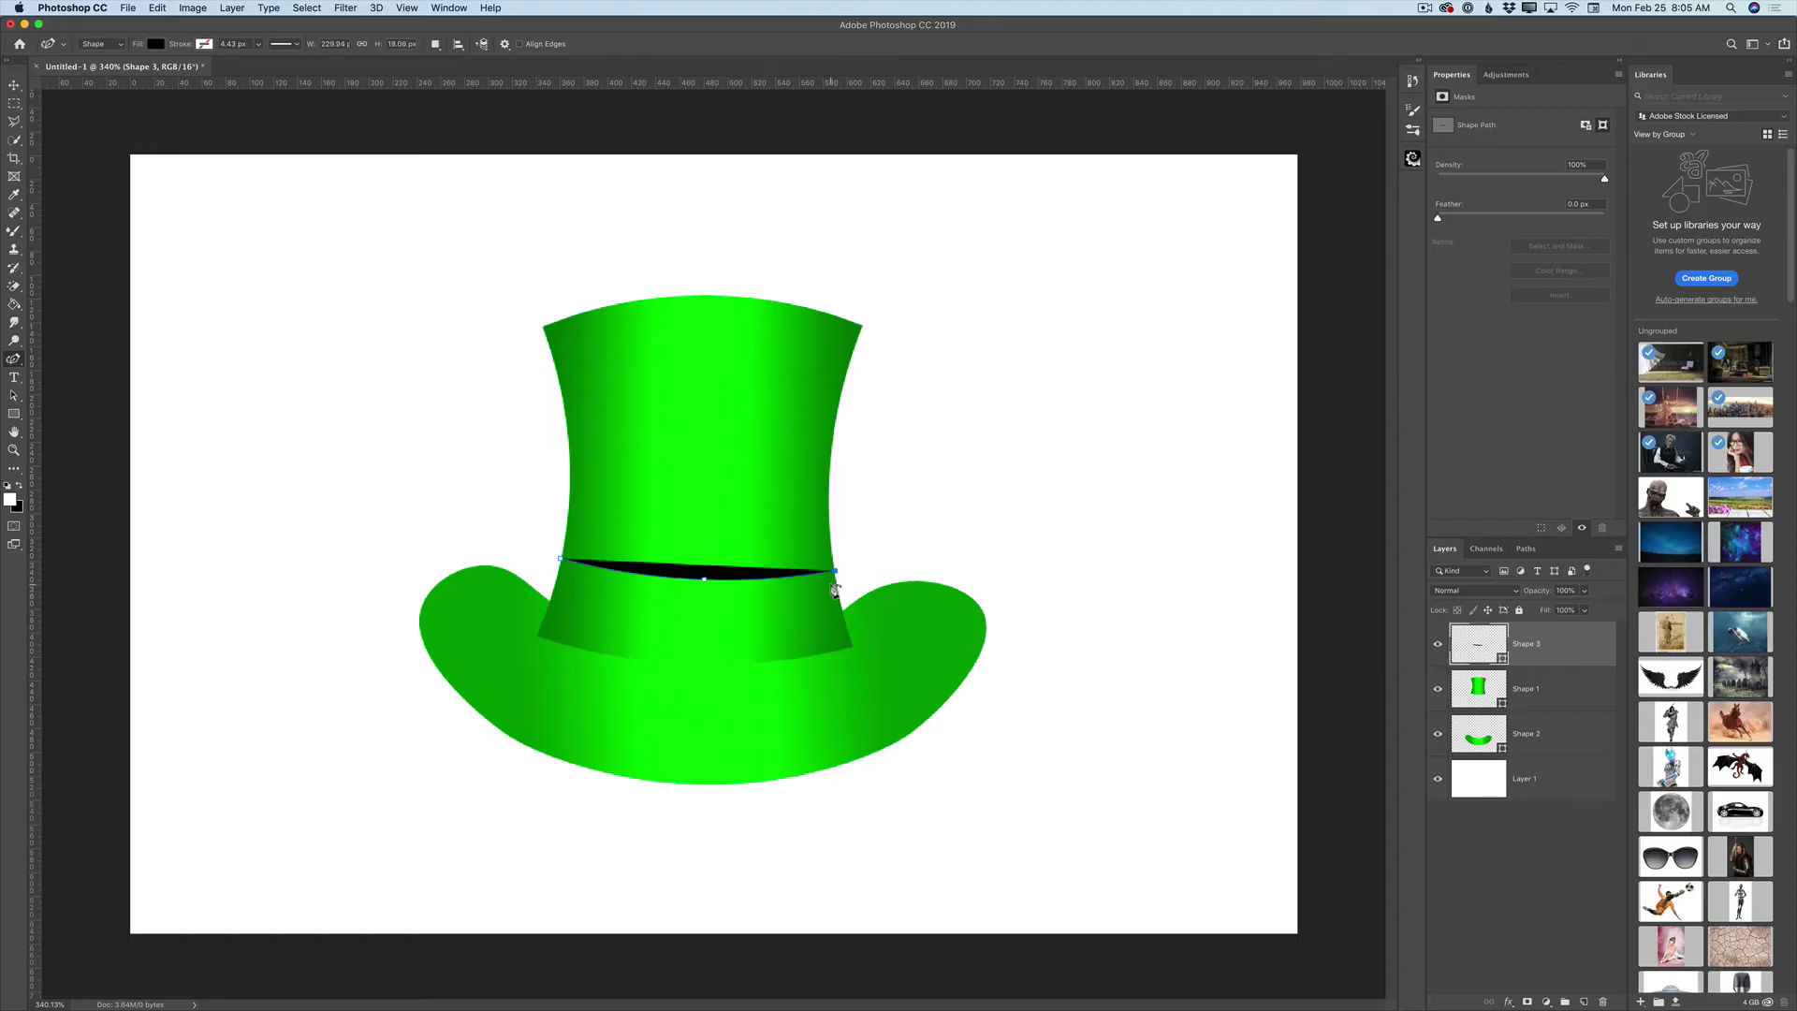
pyautogui.click(838, 576)
pyautogui.click(839, 605)
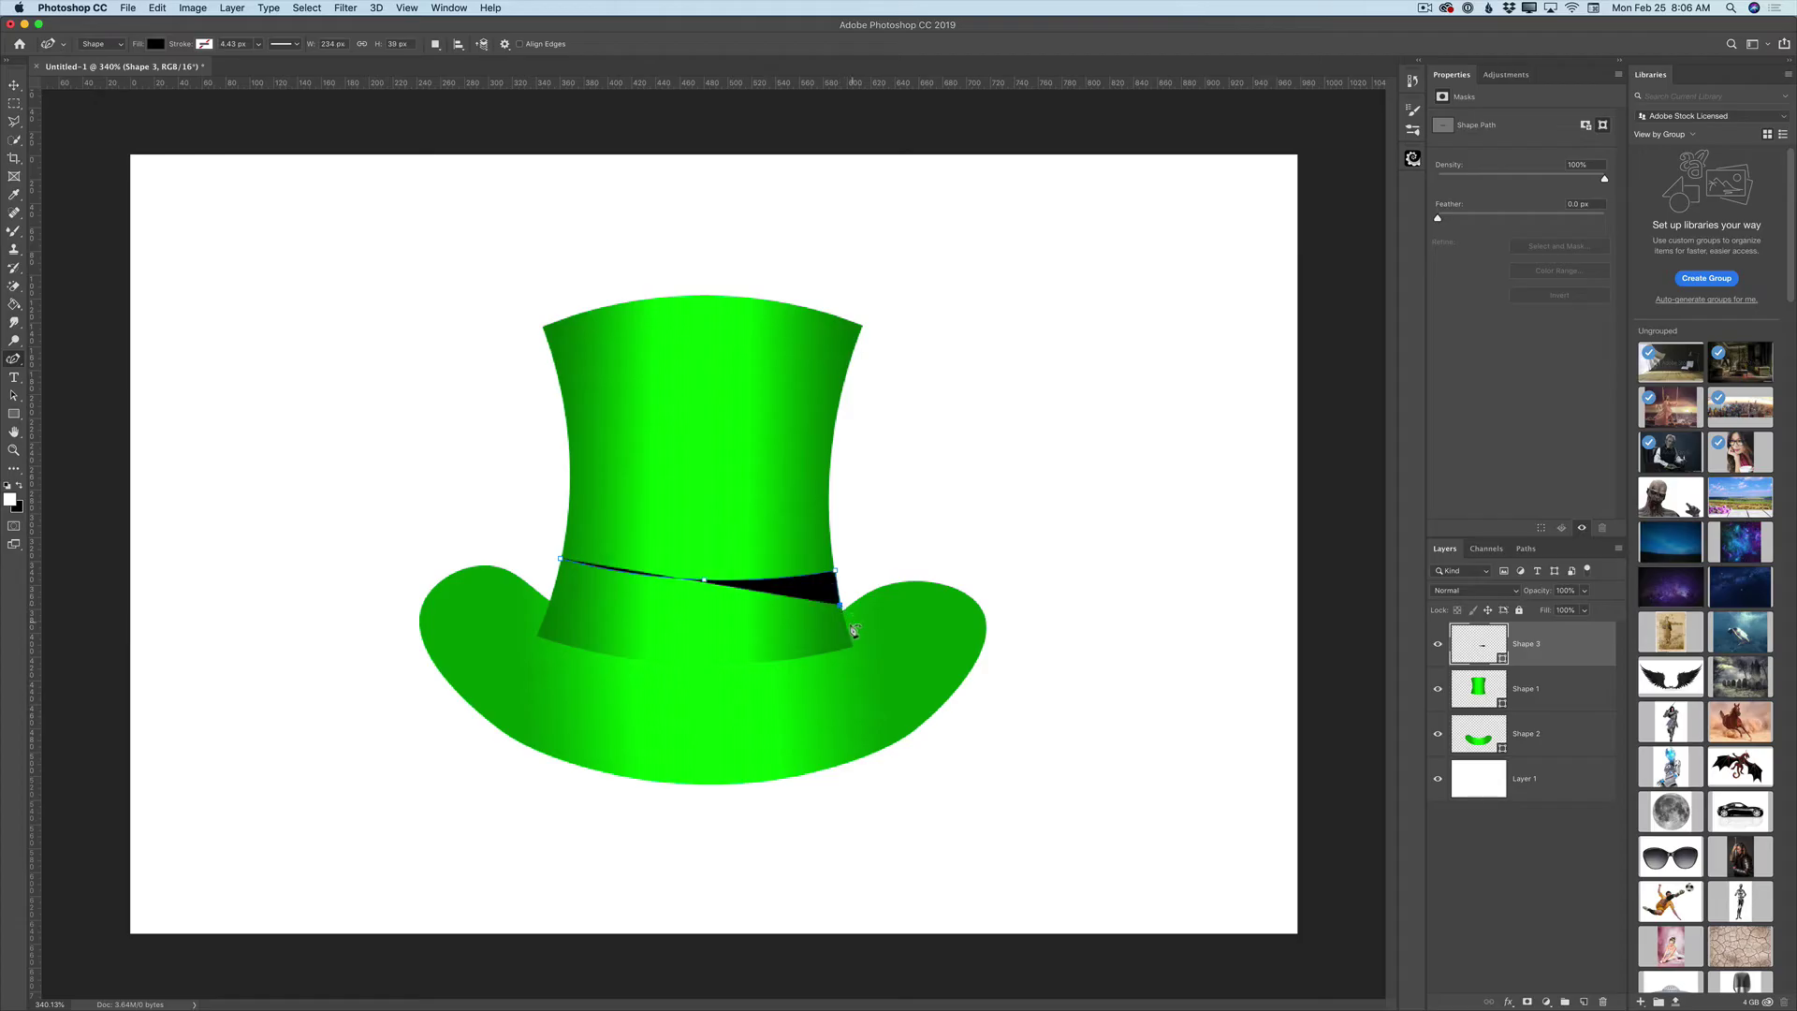
pyautogui.click(850, 635)
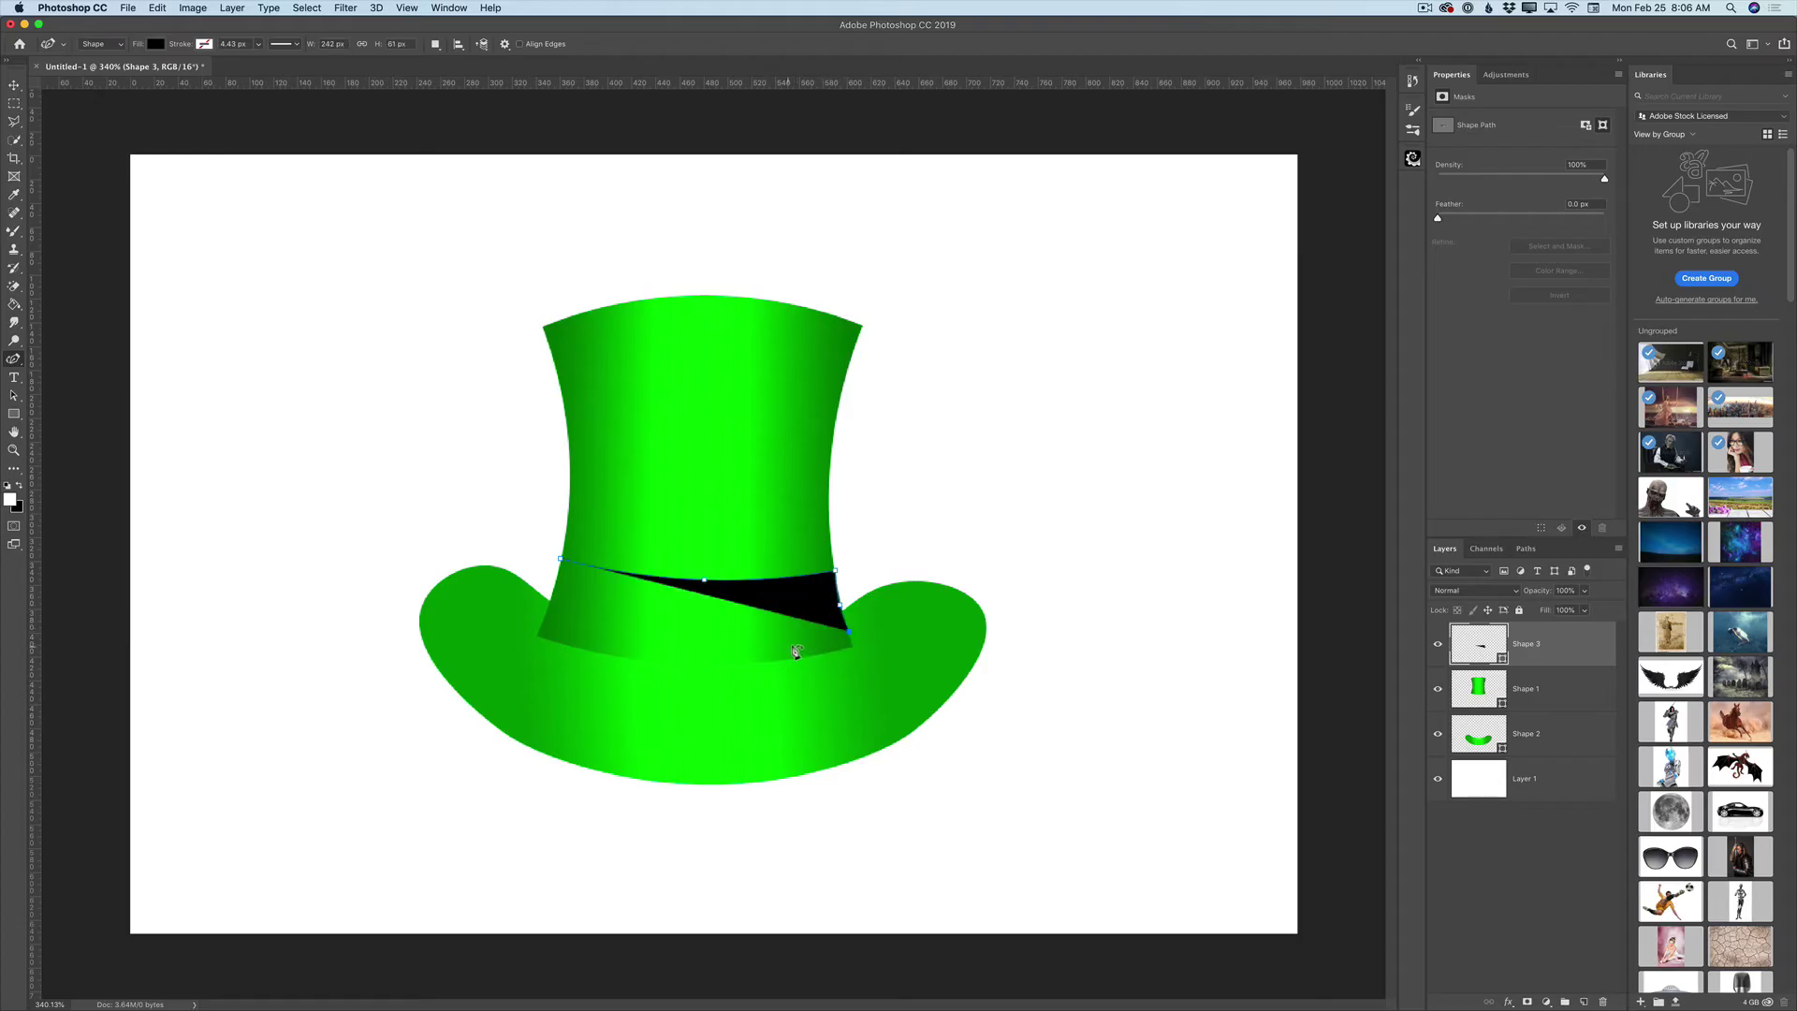
# Close the hatband with a curved lower edge and a sharp upper-left corner, about 255 px wide and 69 px high
pyautogui.click(698, 647)
pyautogui.click(704, 644)
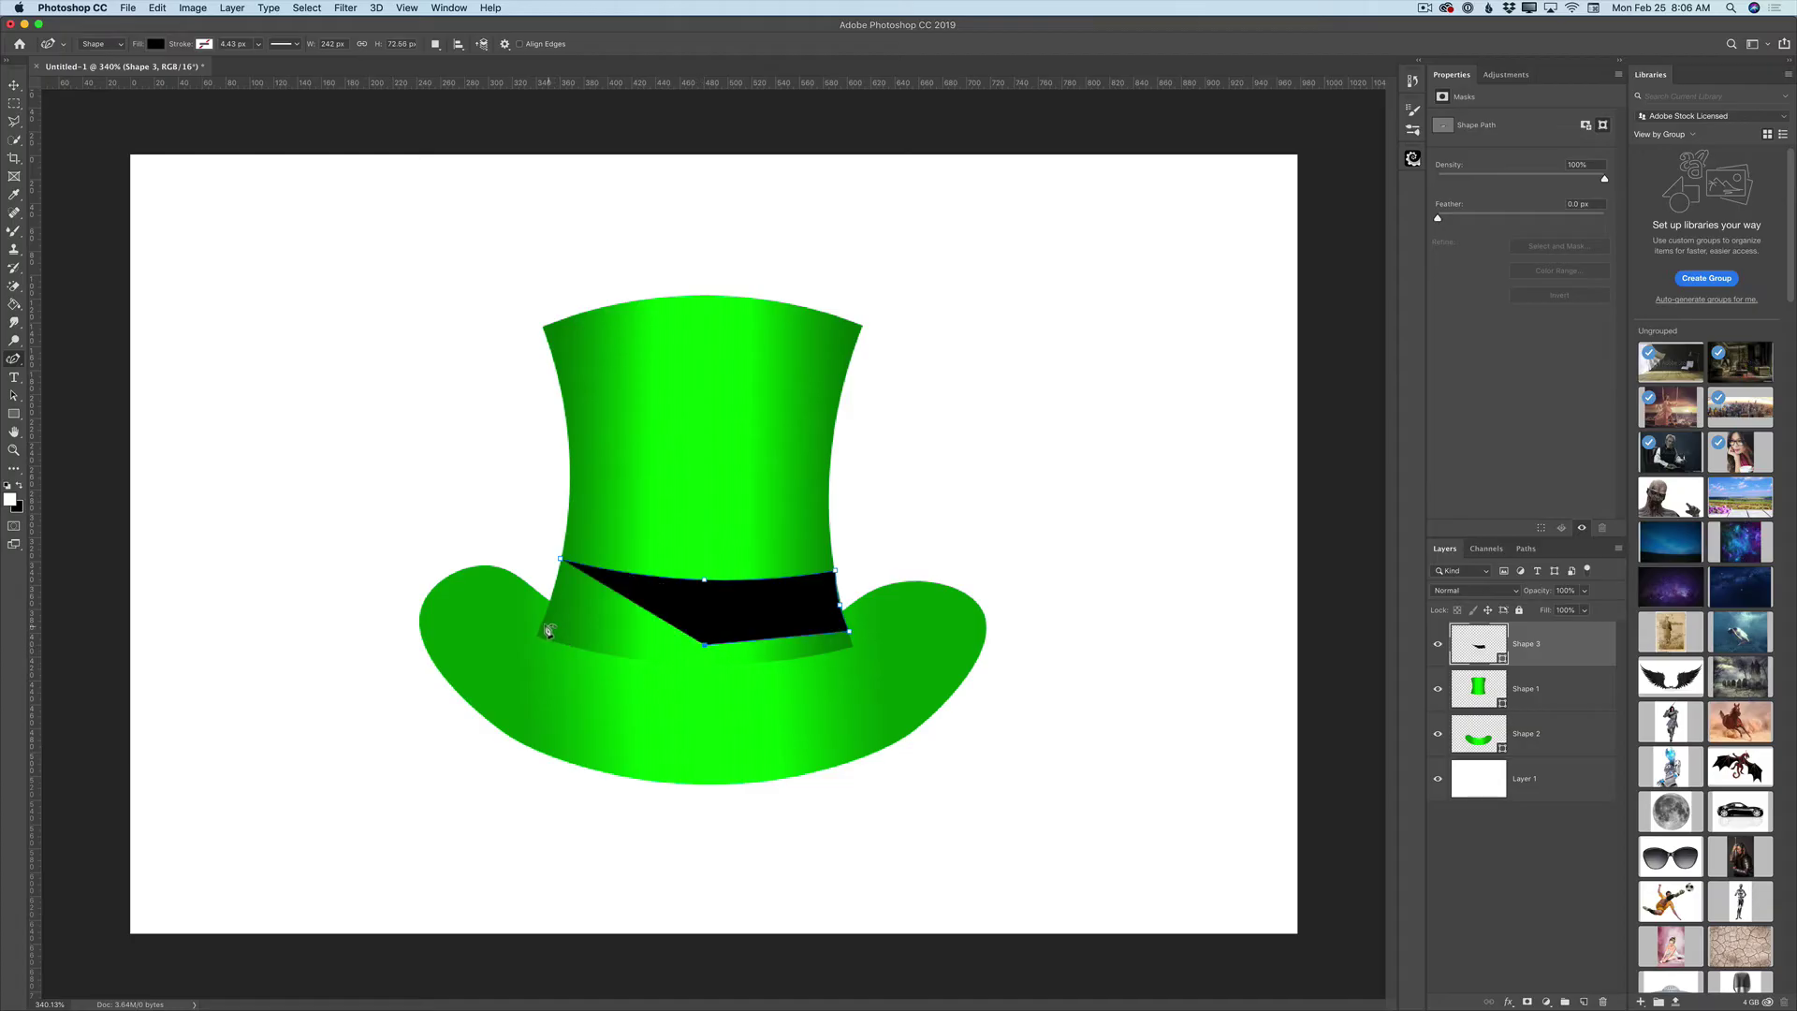
pyautogui.click(548, 627)
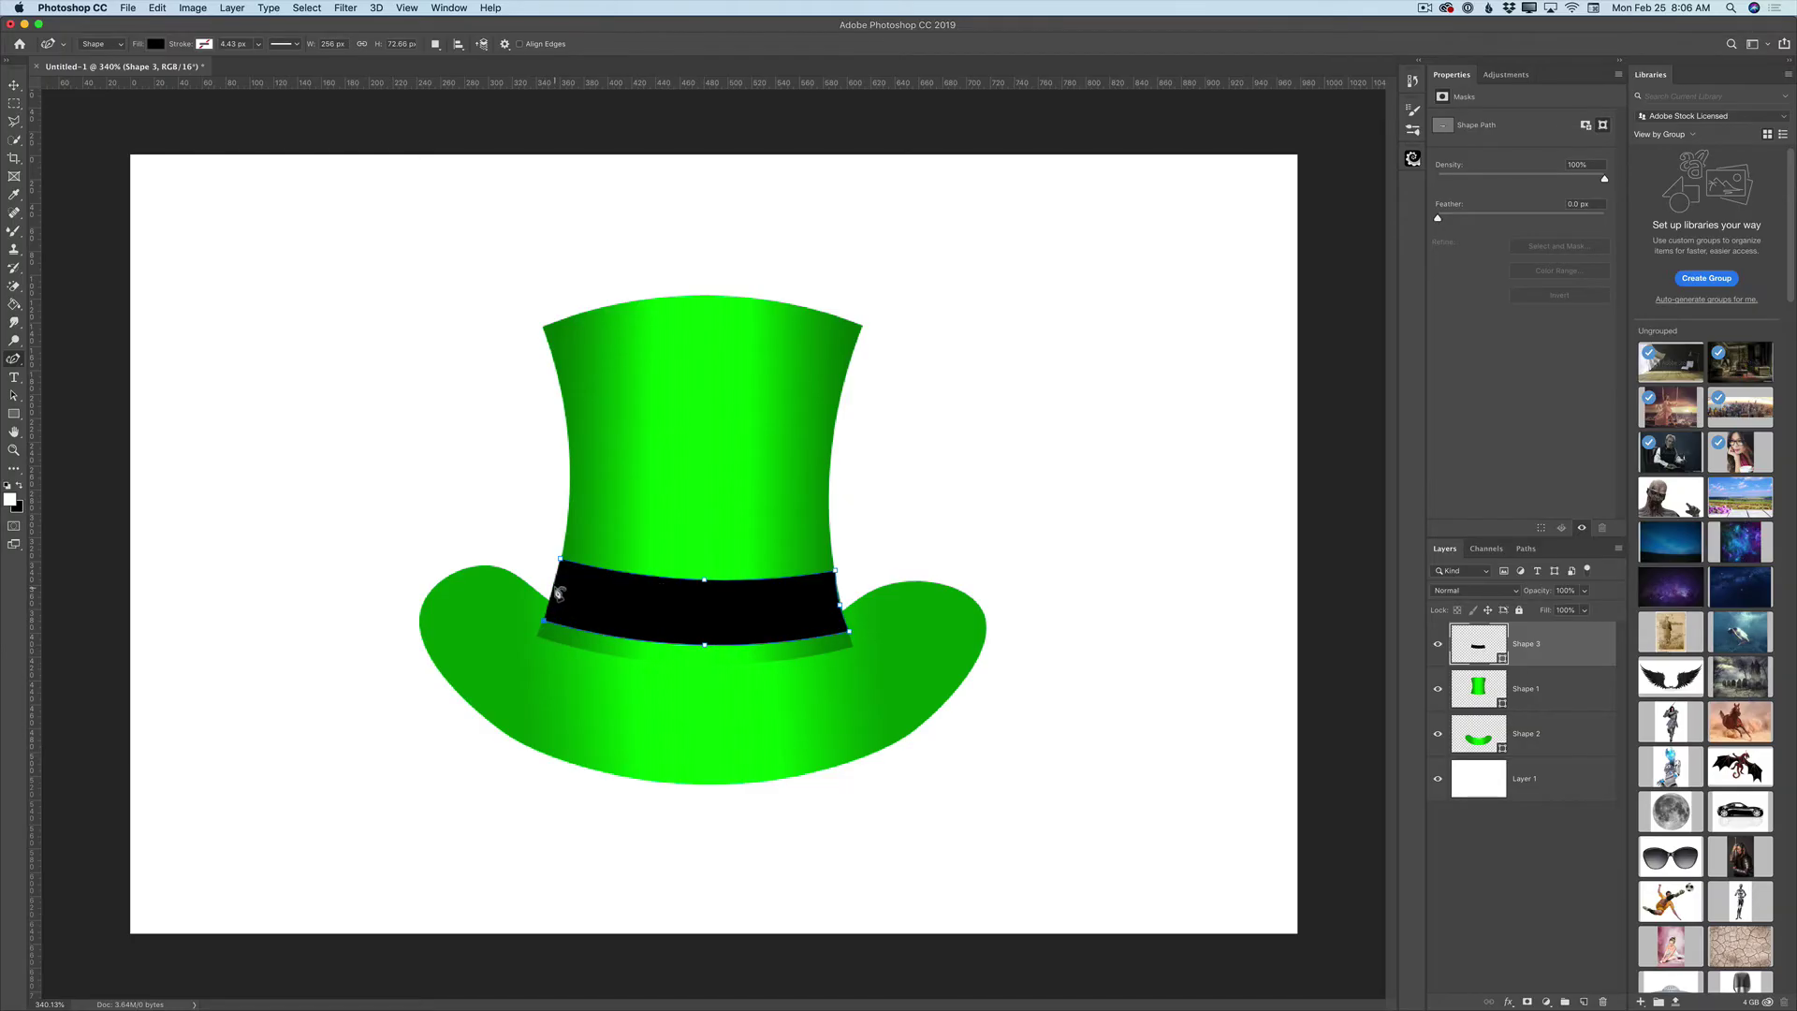
pyautogui.moveTo(550, 587); pyautogui.dragTo(558, 563)
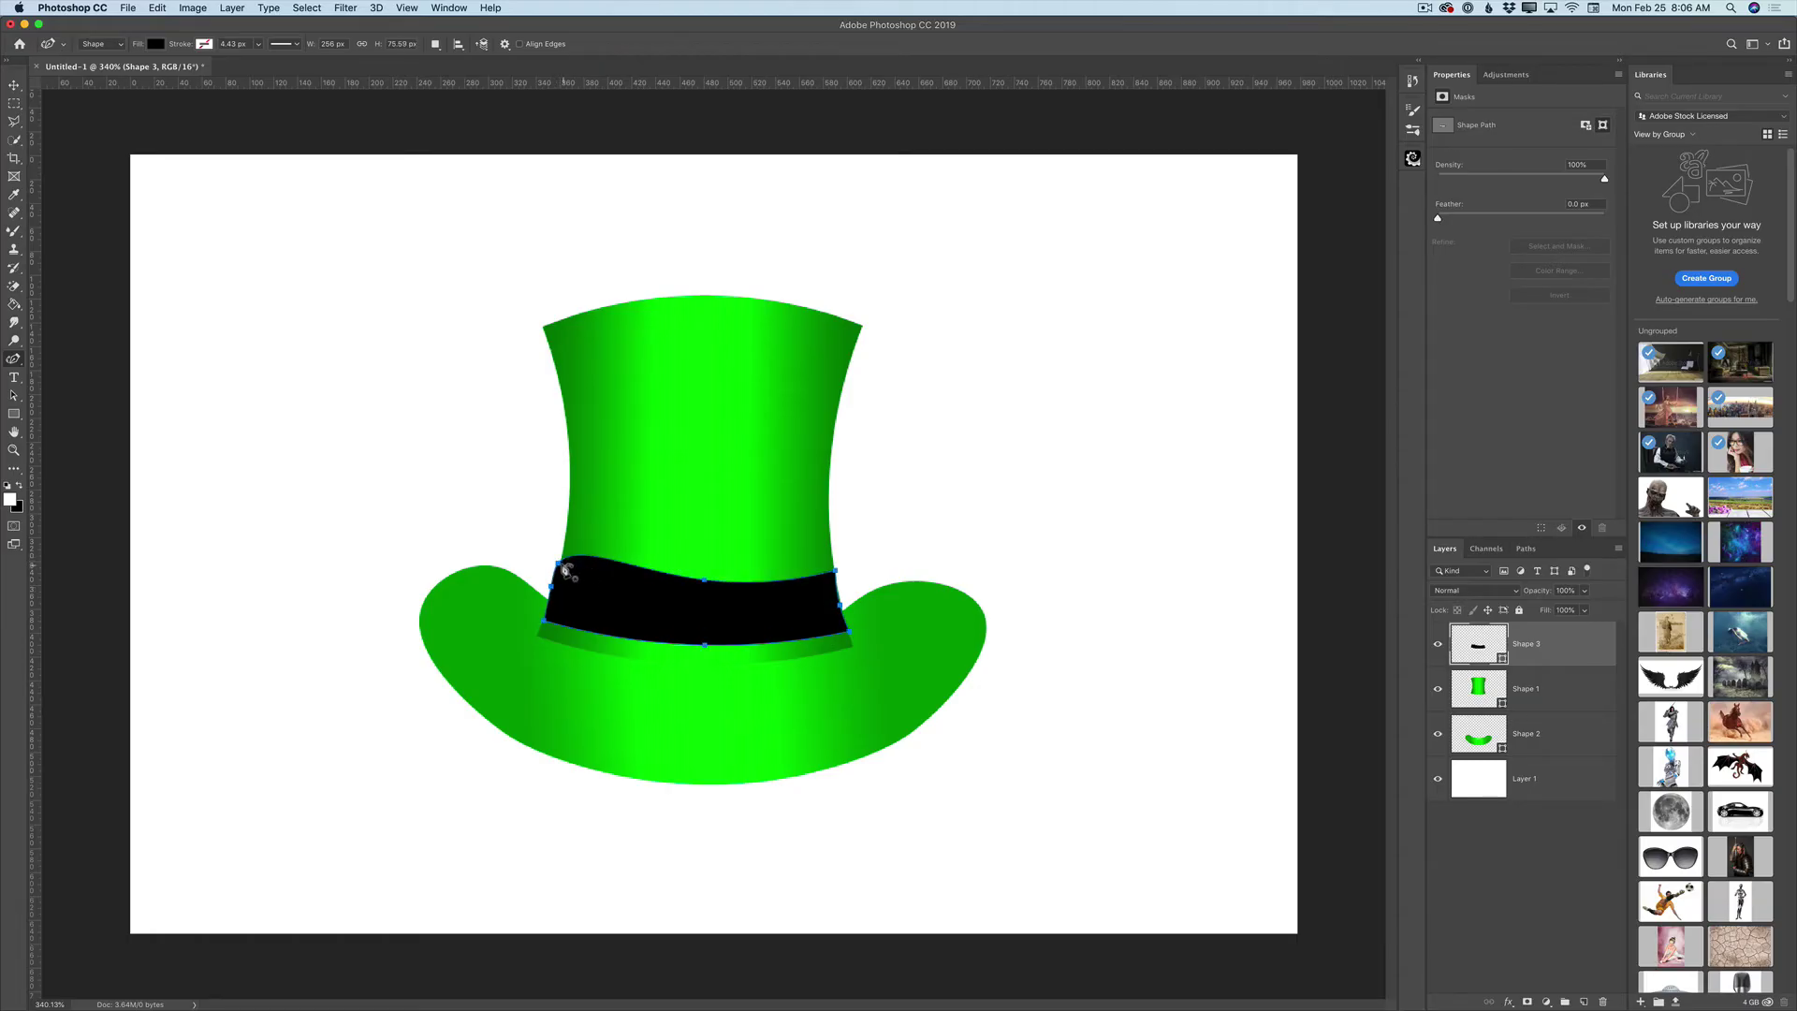
pyautogui.keyDown('alt'); pyautogui.click(559, 565); pyautogui.keyUp('alt')
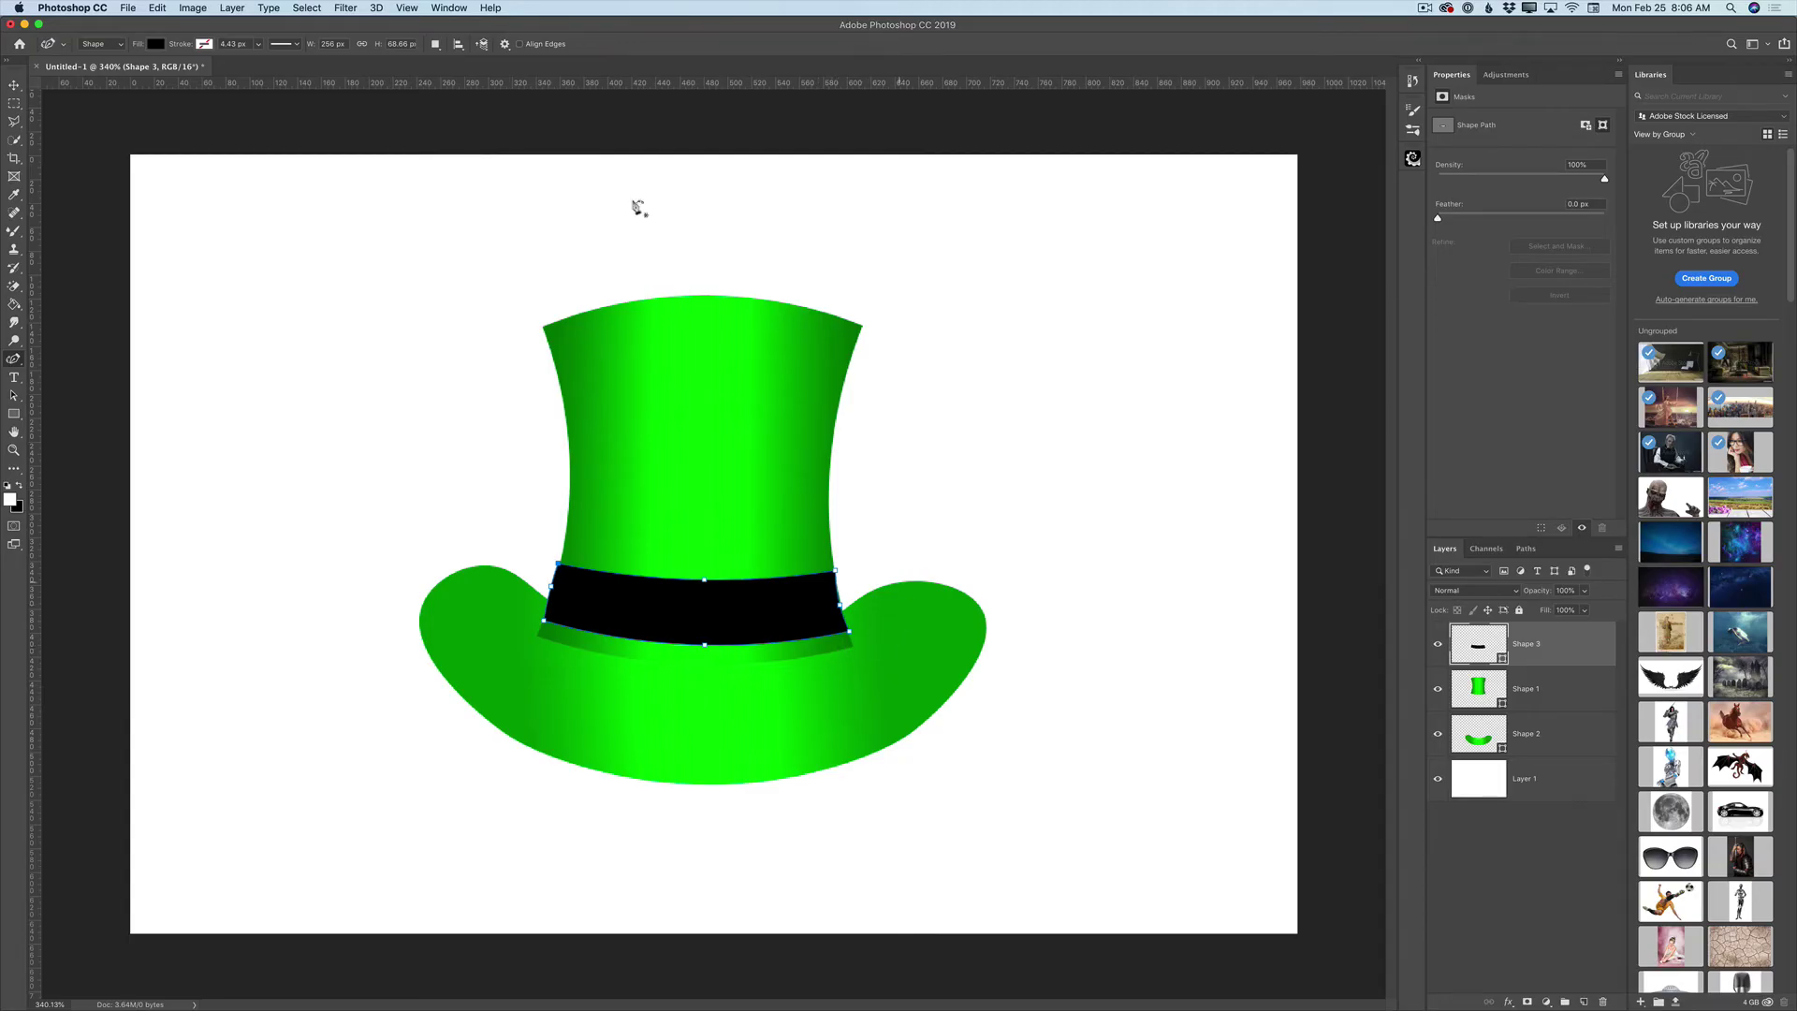
# Fill the hatband with a Reflected gradient at angle 0, with white in the centre and black toward both sides
pyautogui.click(155, 45)
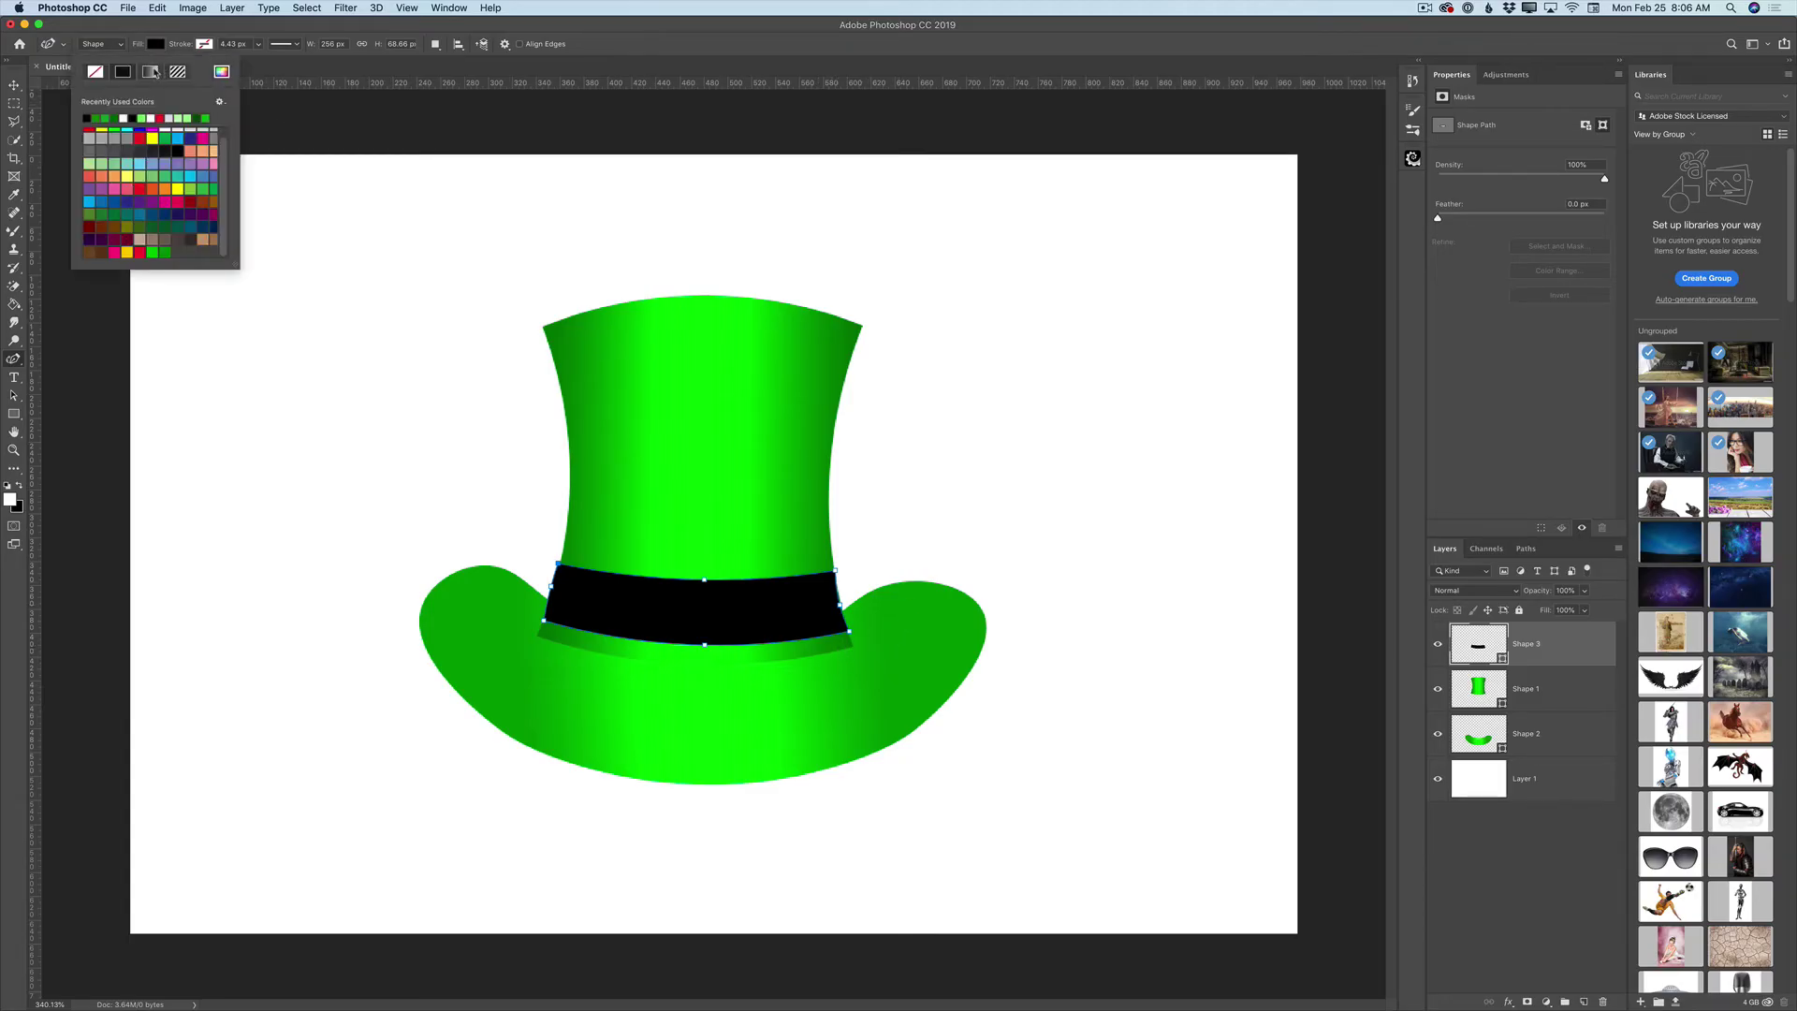
pyautogui.click(150, 72)
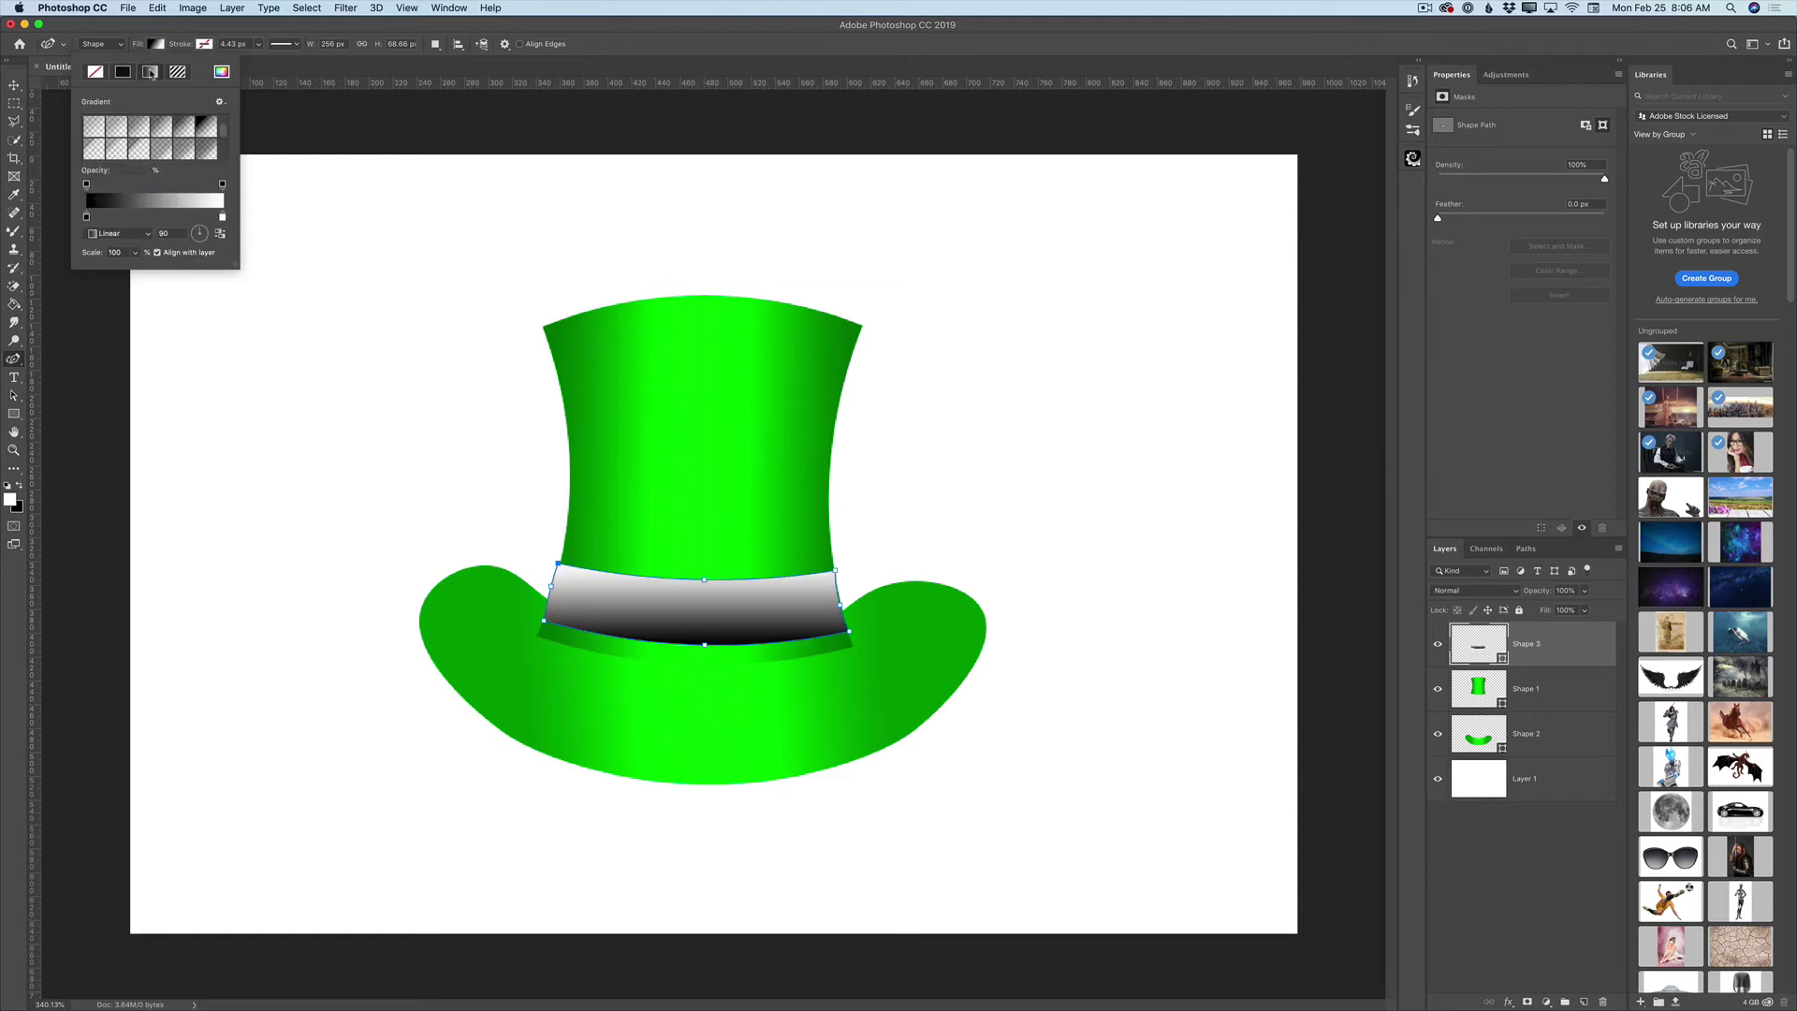
pyautogui.click(145, 234)
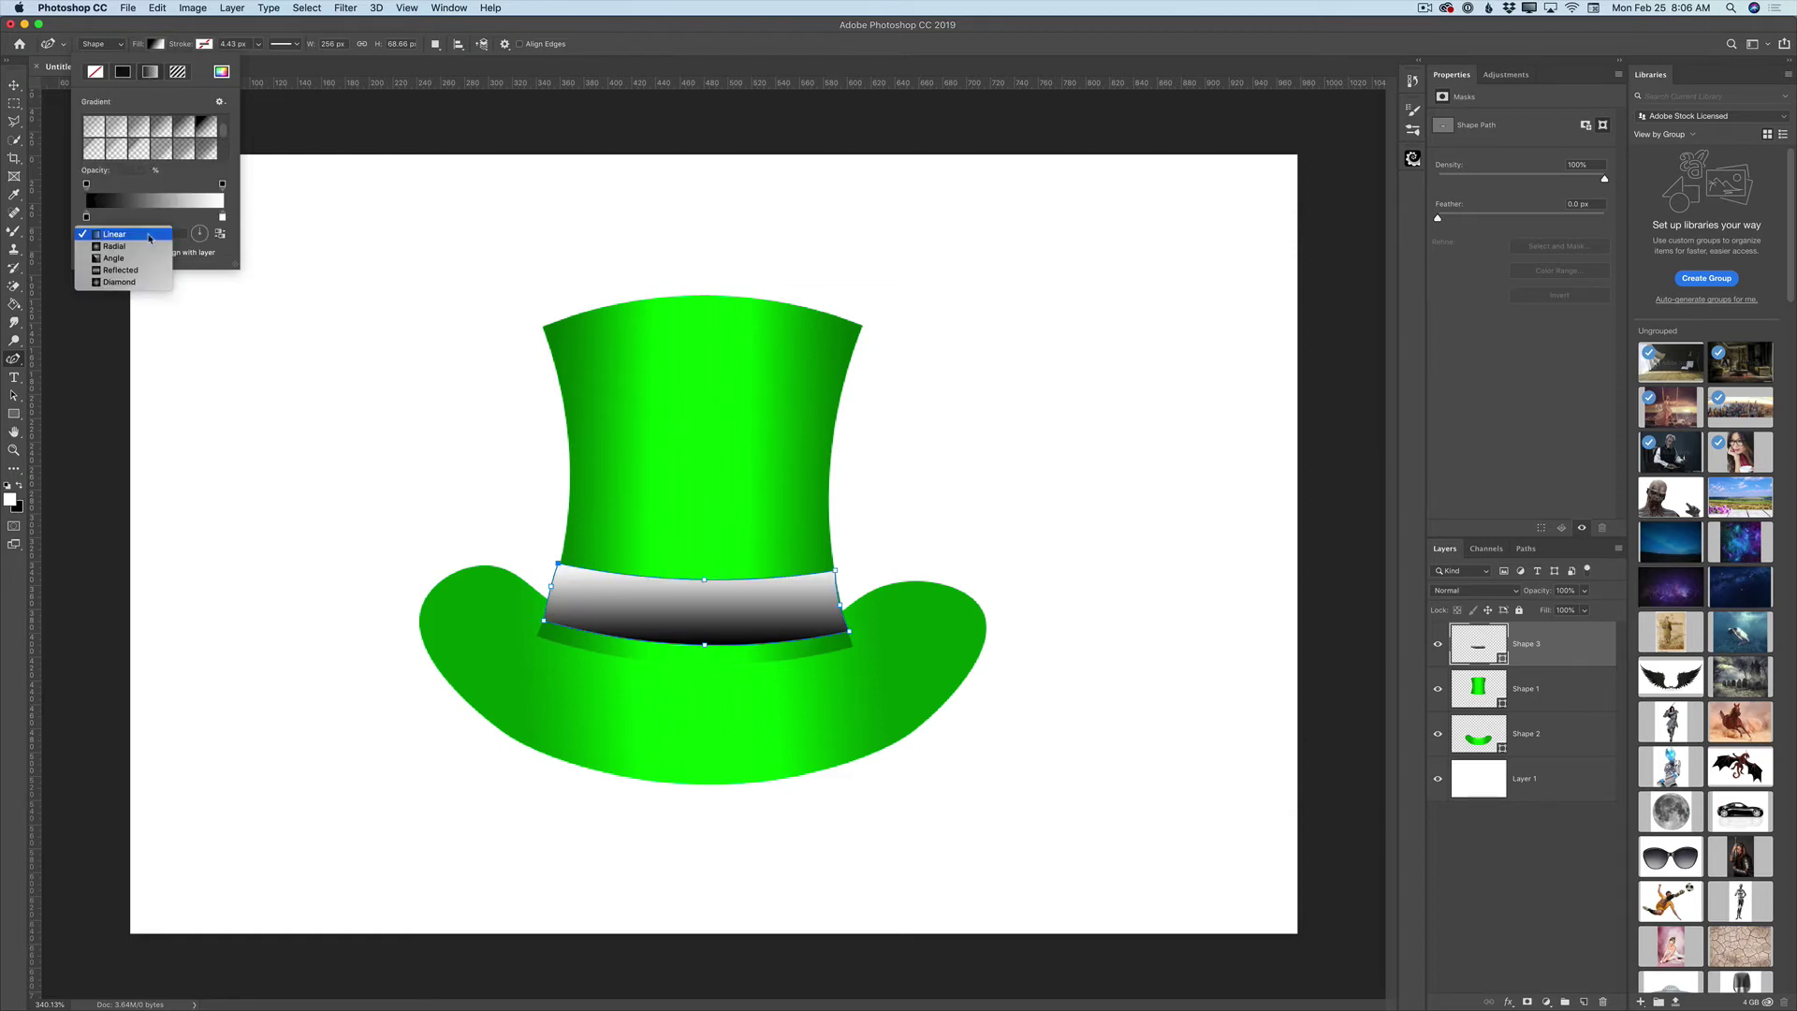
pyautogui.click(135, 270)
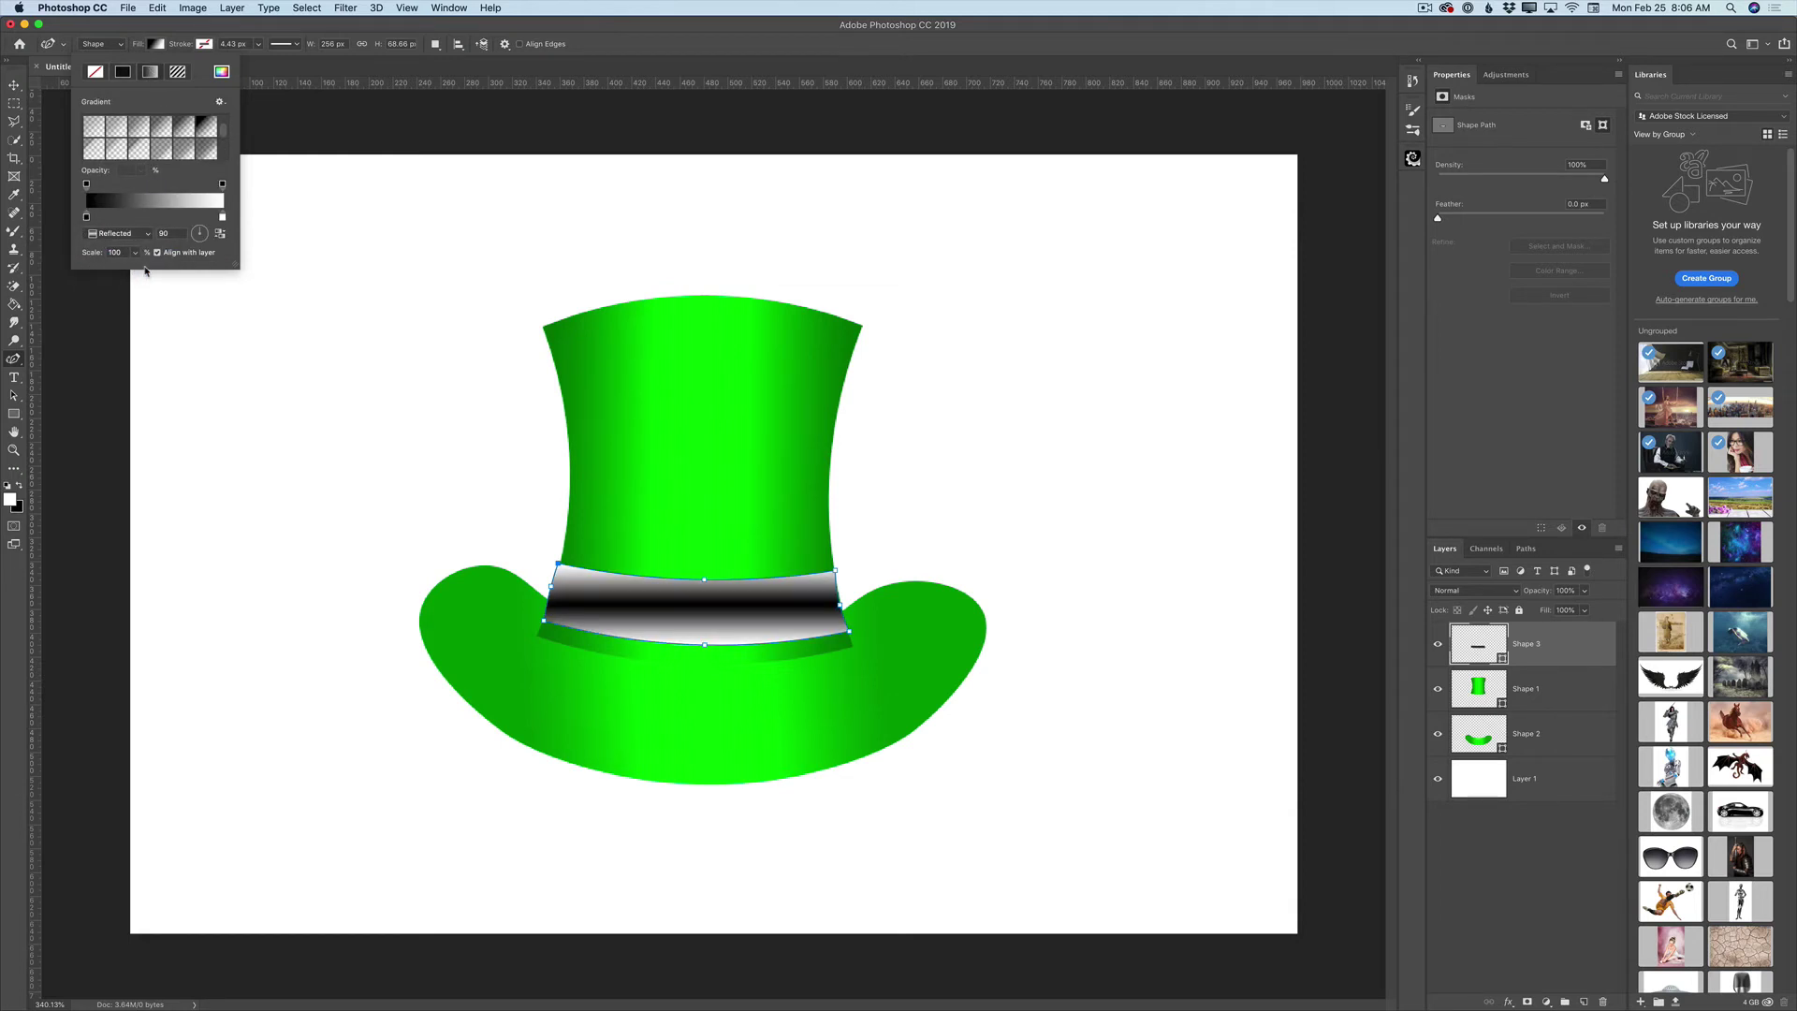
pyautogui.click(205, 237)
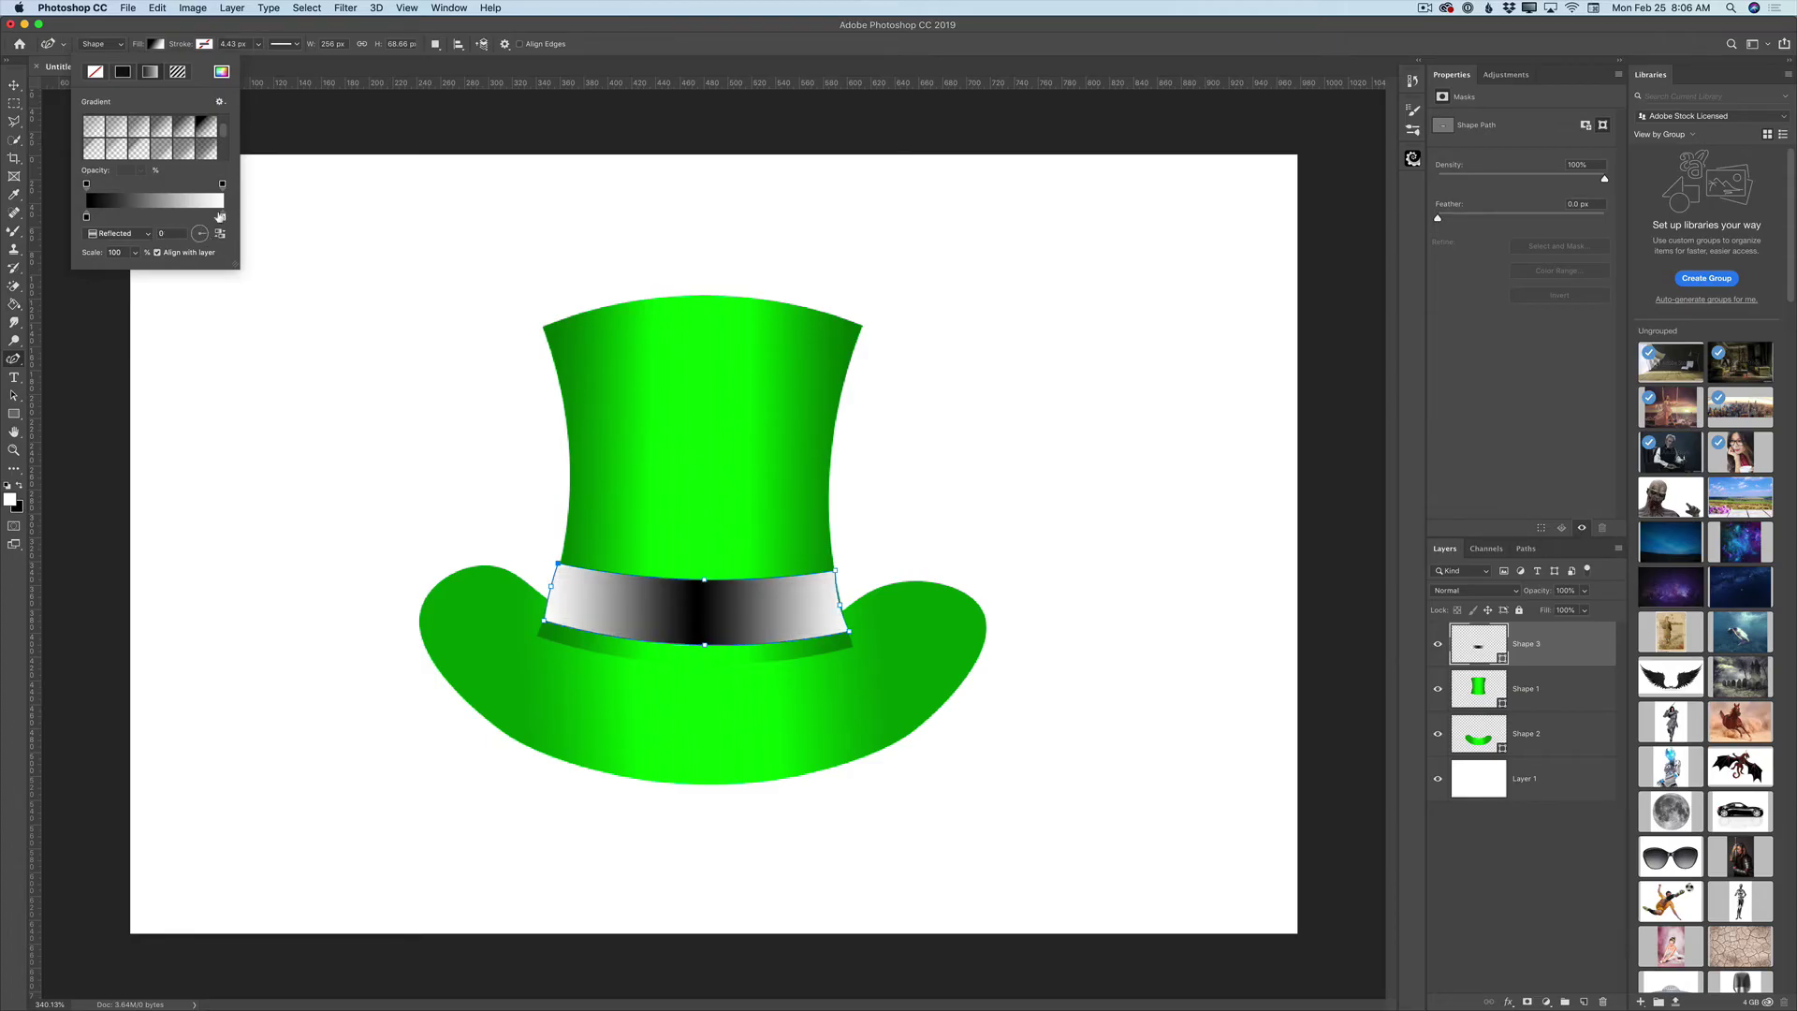
pyautogui.moveTo(210, 217); pyautogui.dragTo(89, 216)
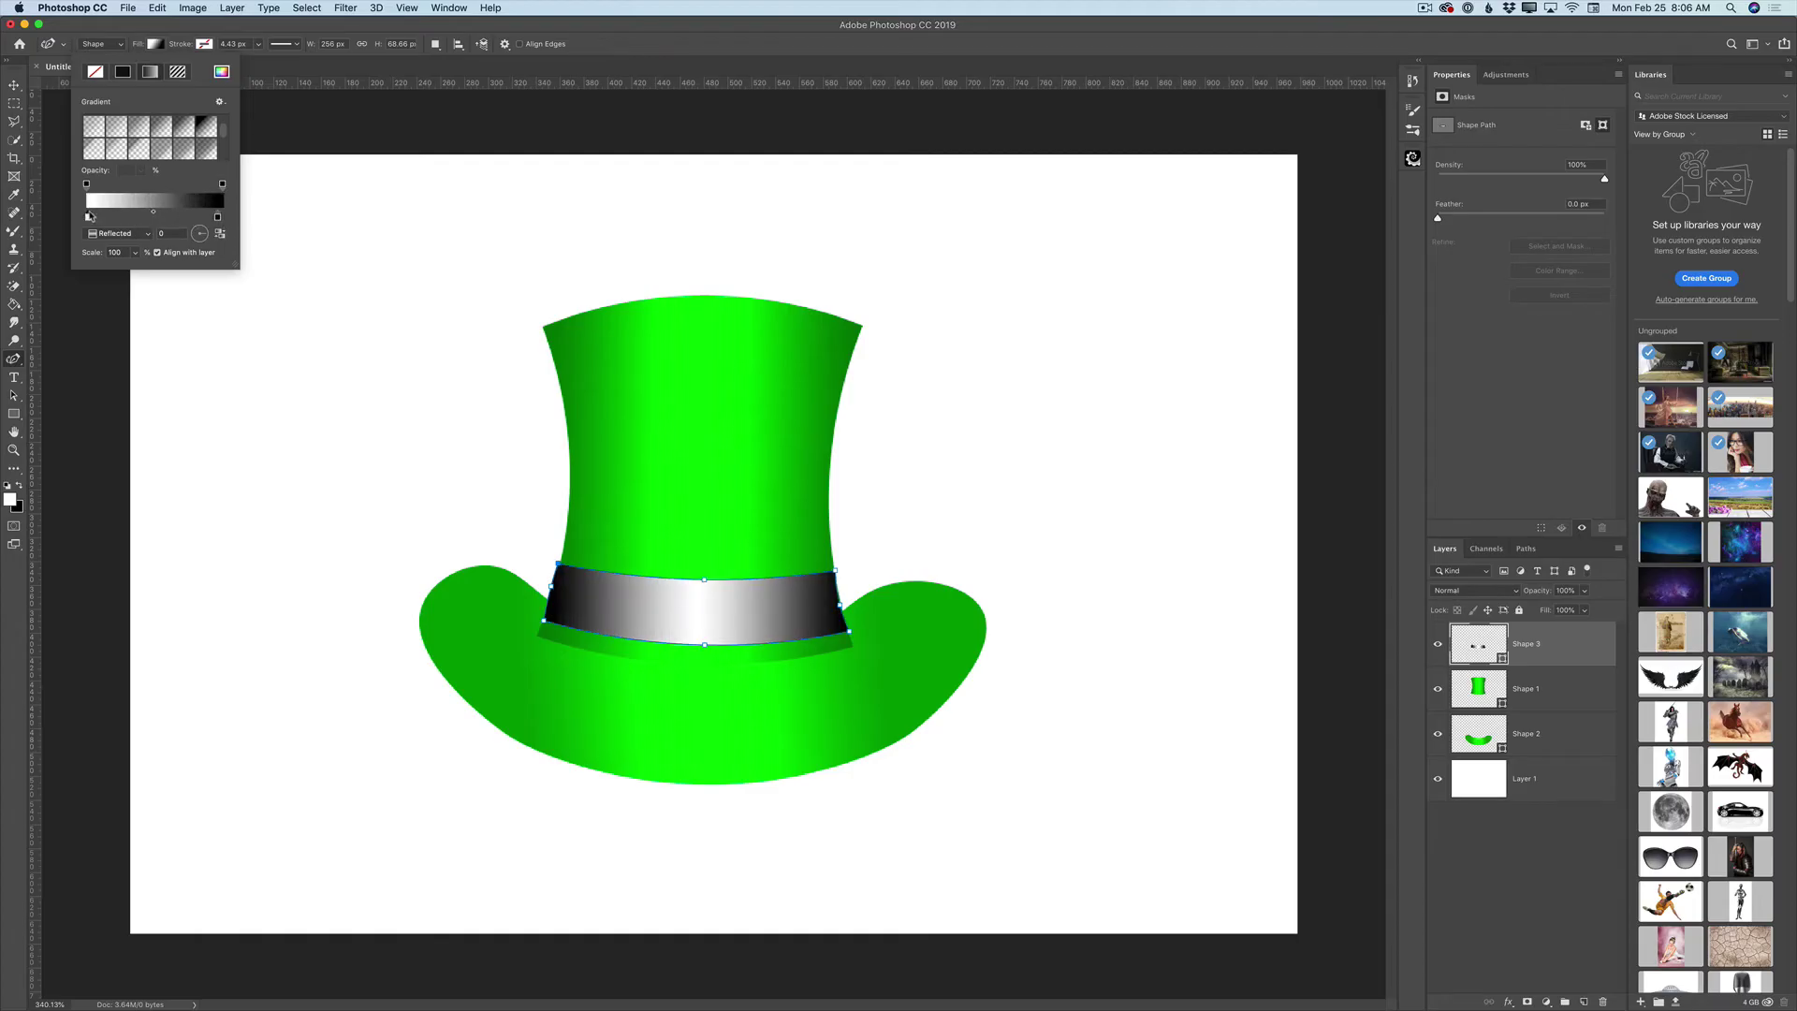
# Widen the hatband's black sides by moving the gradient's black stop inward to about 60 percent of the ramp
pyautogui.click(173, 217)
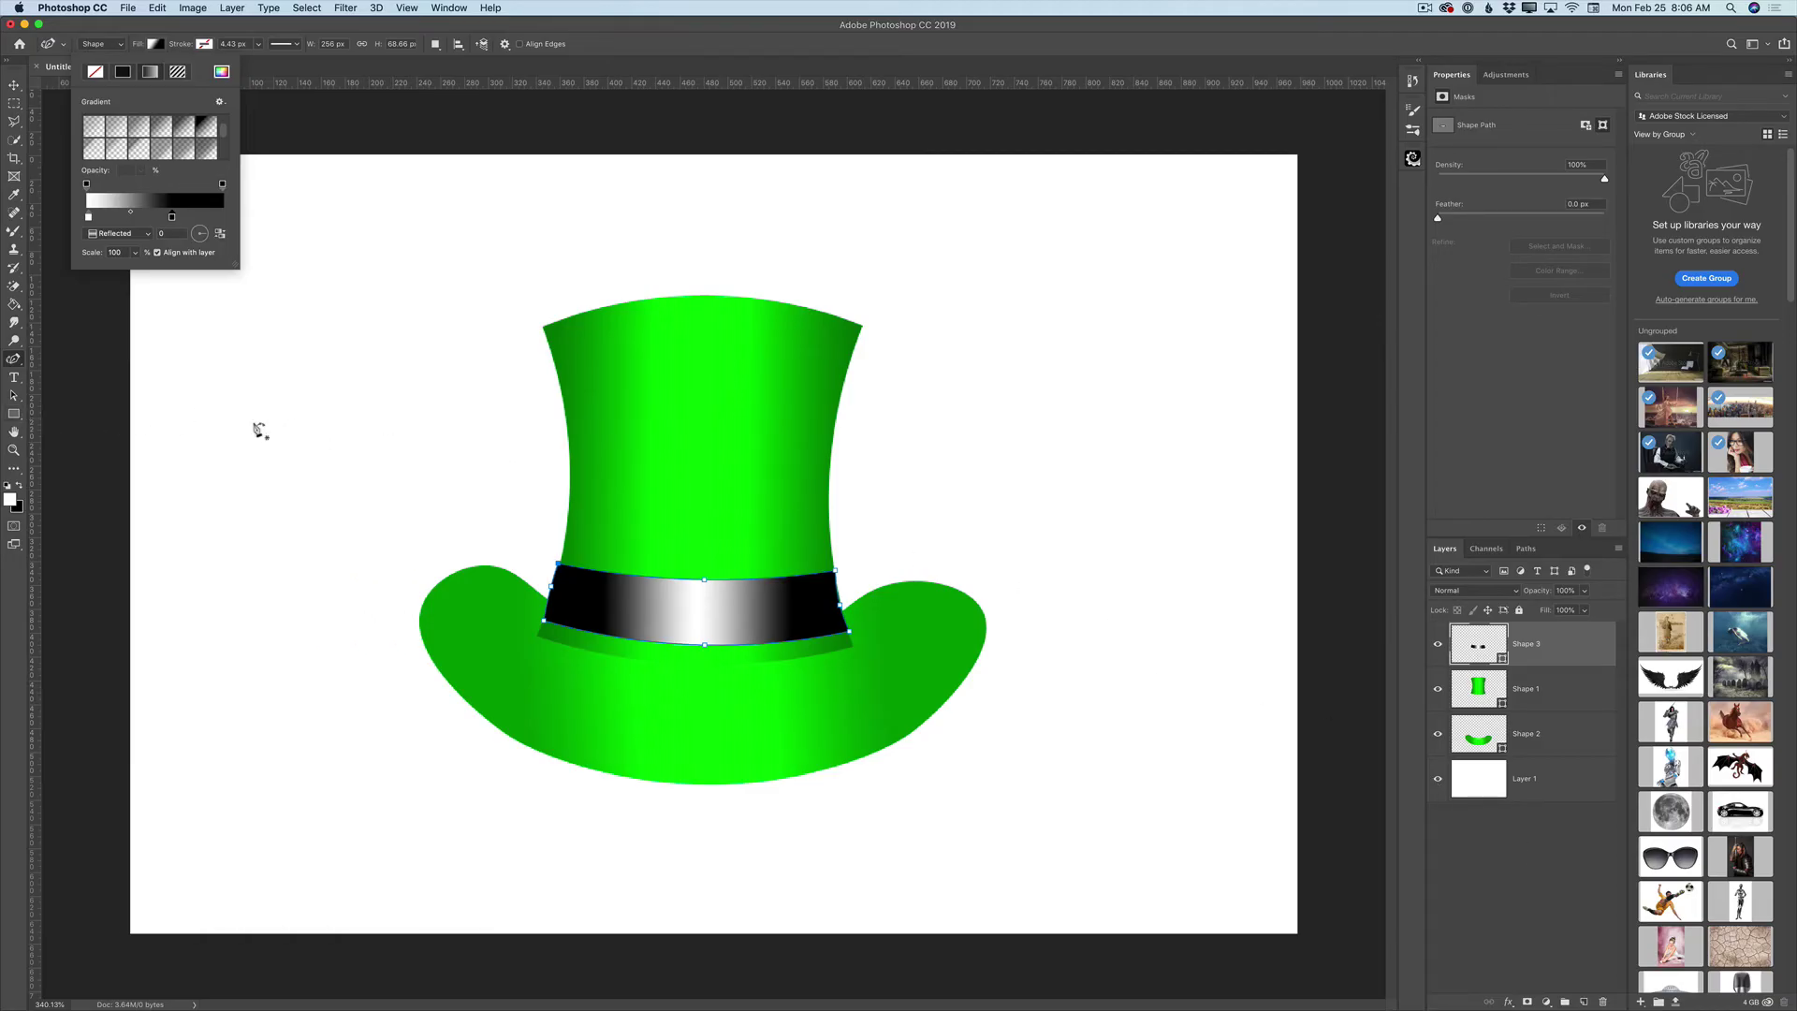
pyautogui.click(1582, 1003)
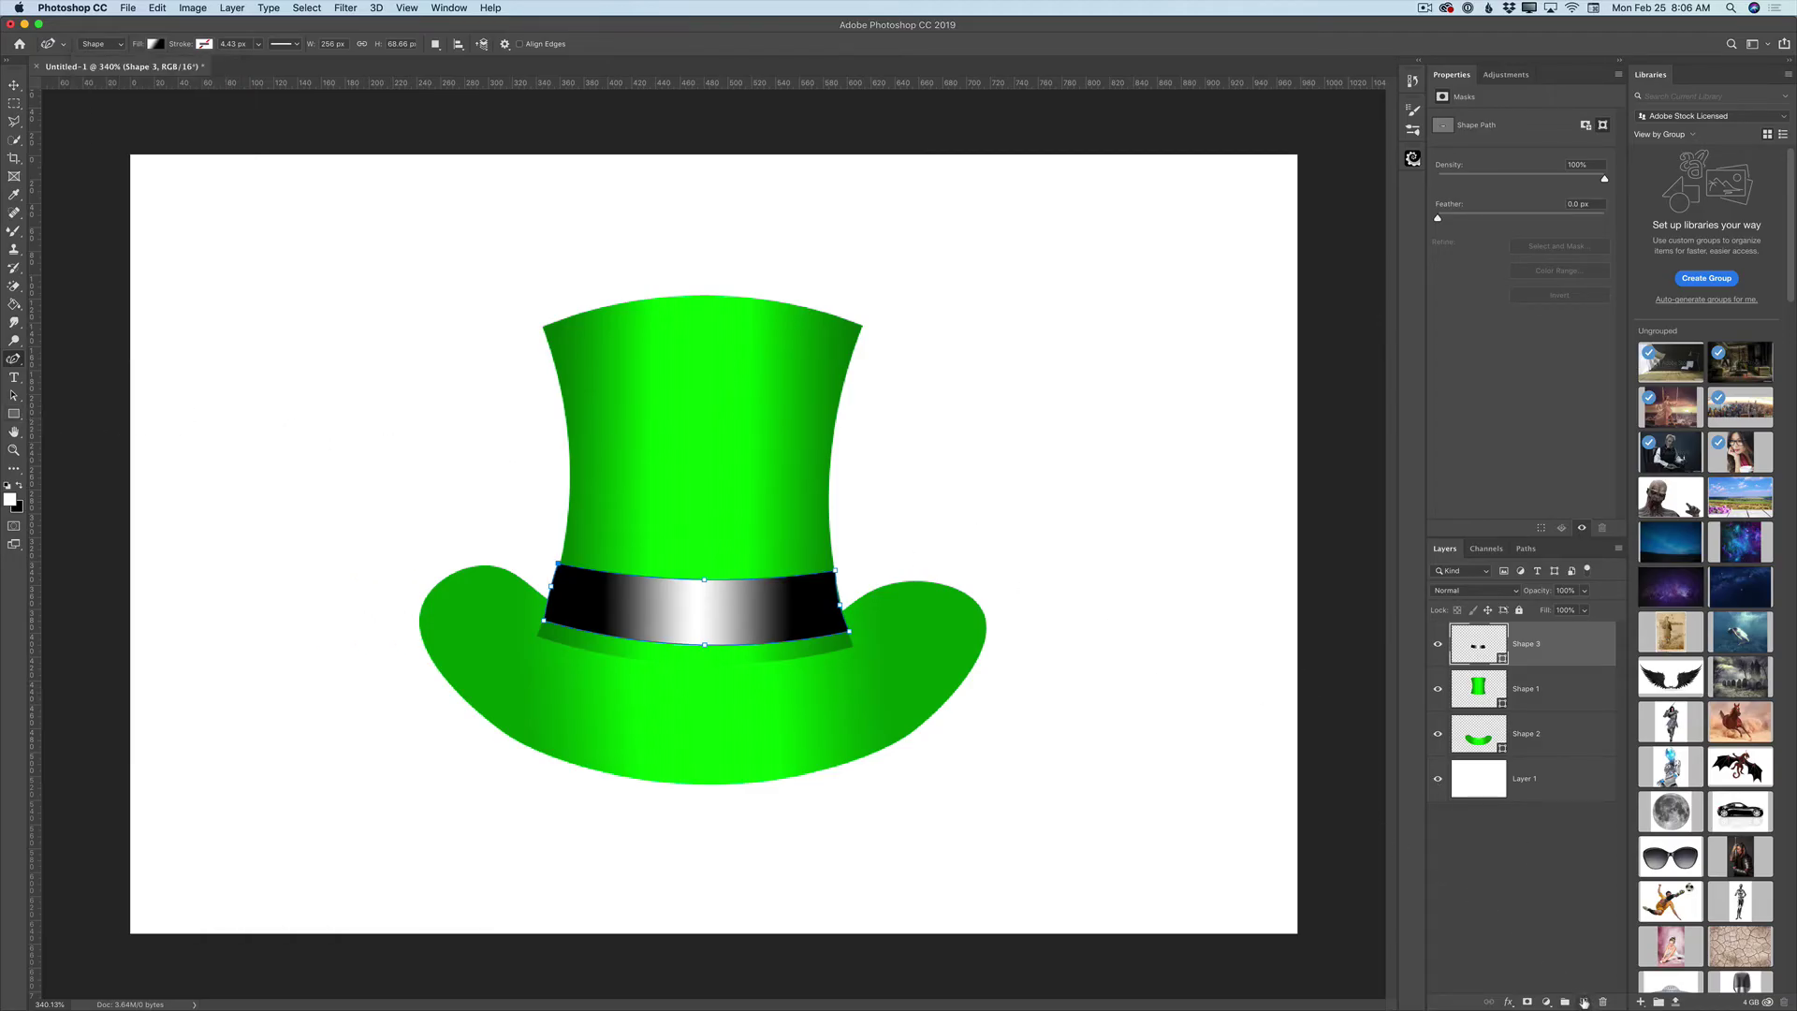
# Add a new layer above the hatband and draw a golden-yellow rectangle about 93 px wide and 82 px high over the band's centre
pyautogui.click(1584, 1002)
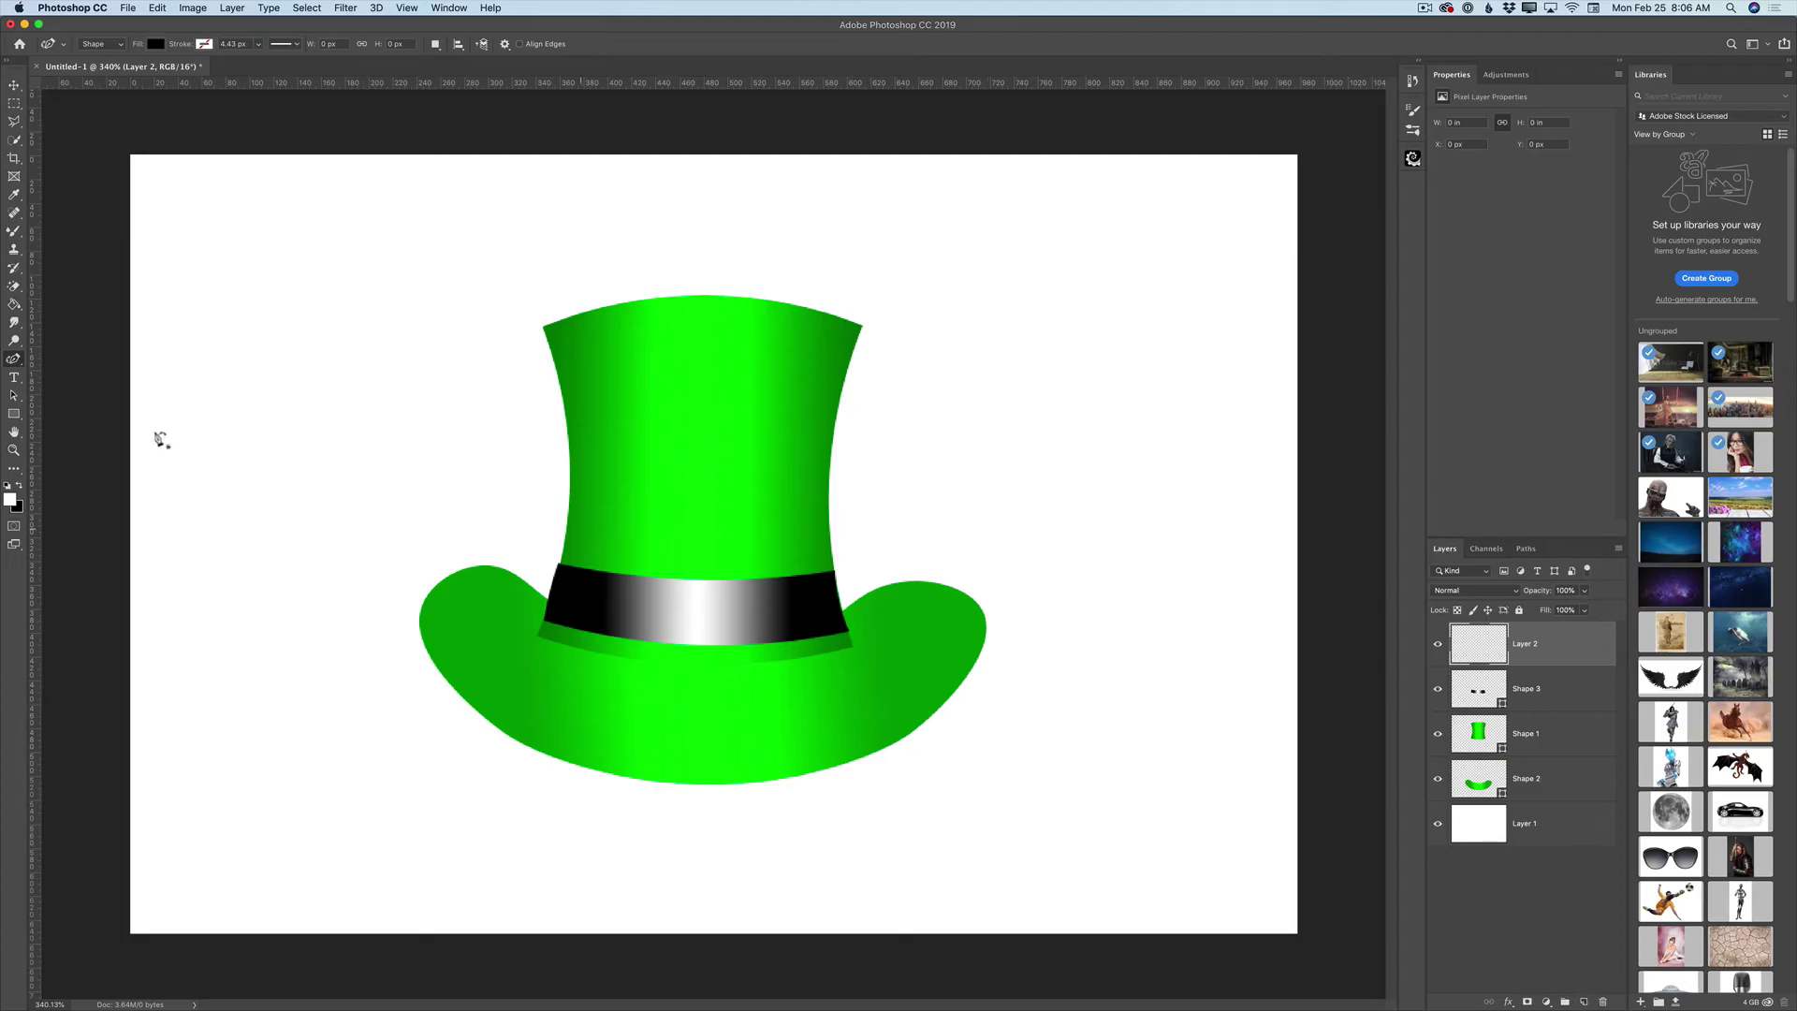
pyautogui.click(12, 415)
pyautogui.rightClick(10, 417)
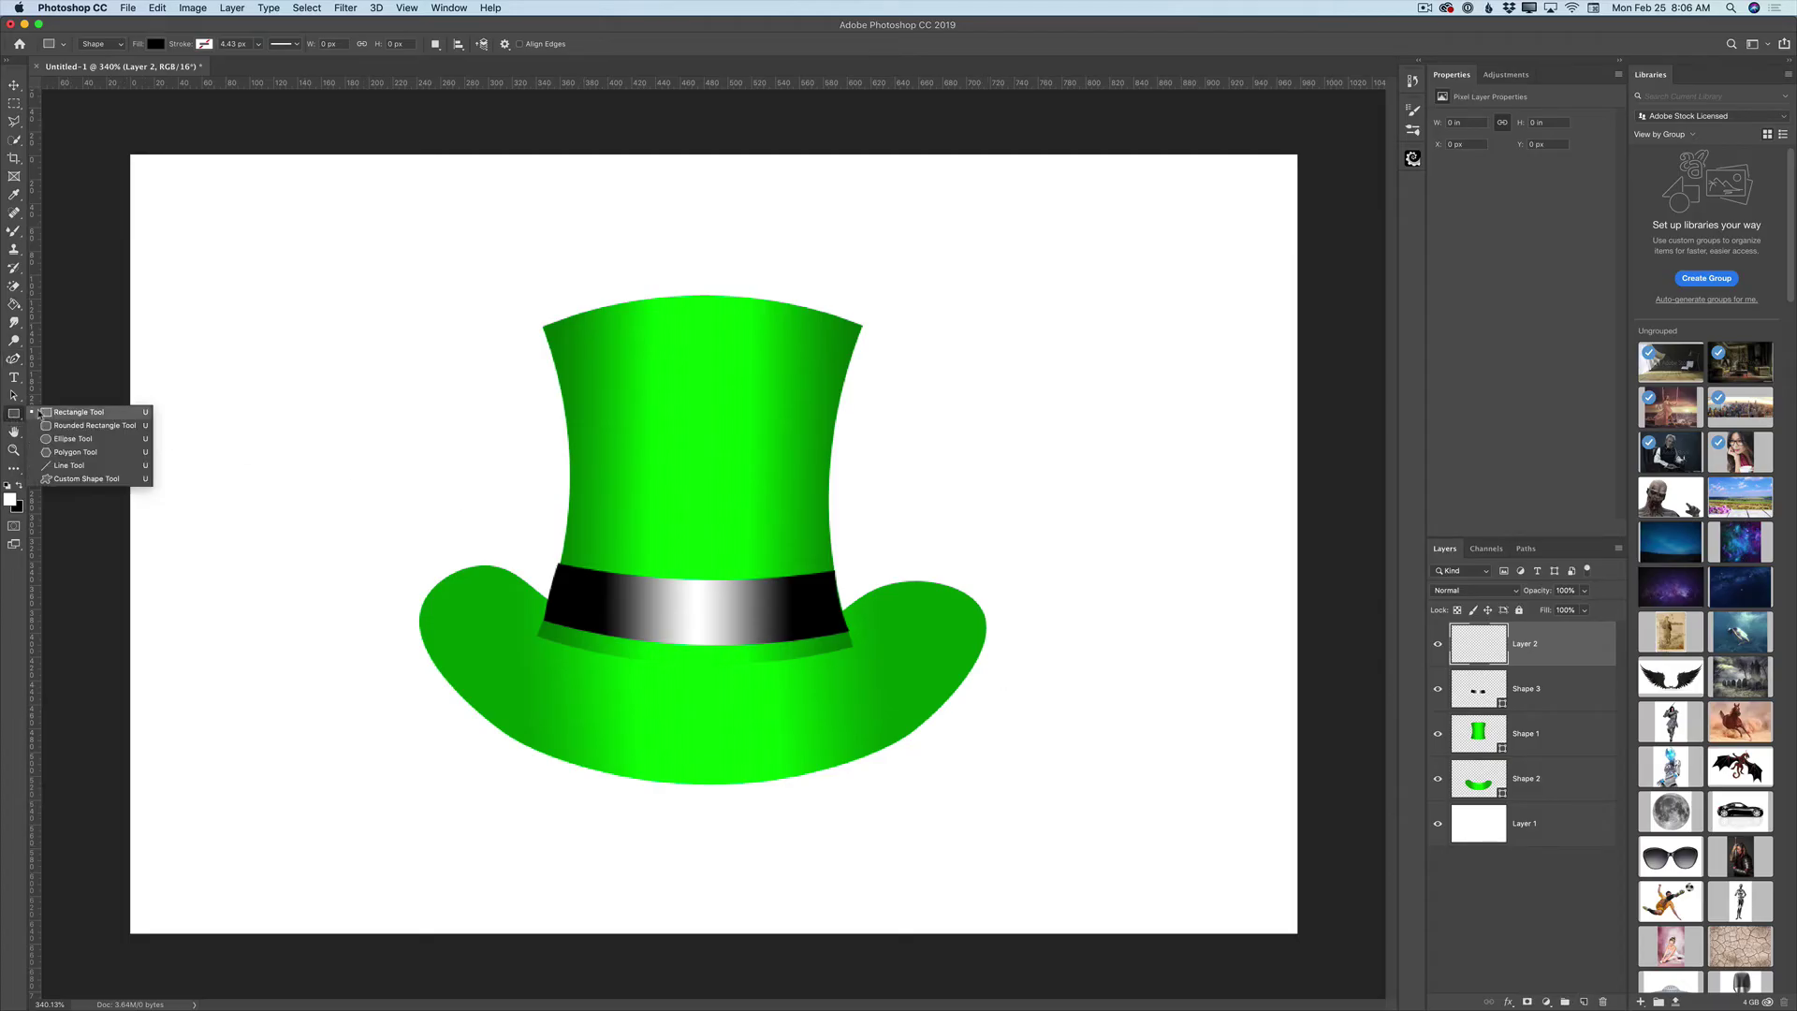
pyautogui.click(73, 413)
pyautogui.click(156, 45)
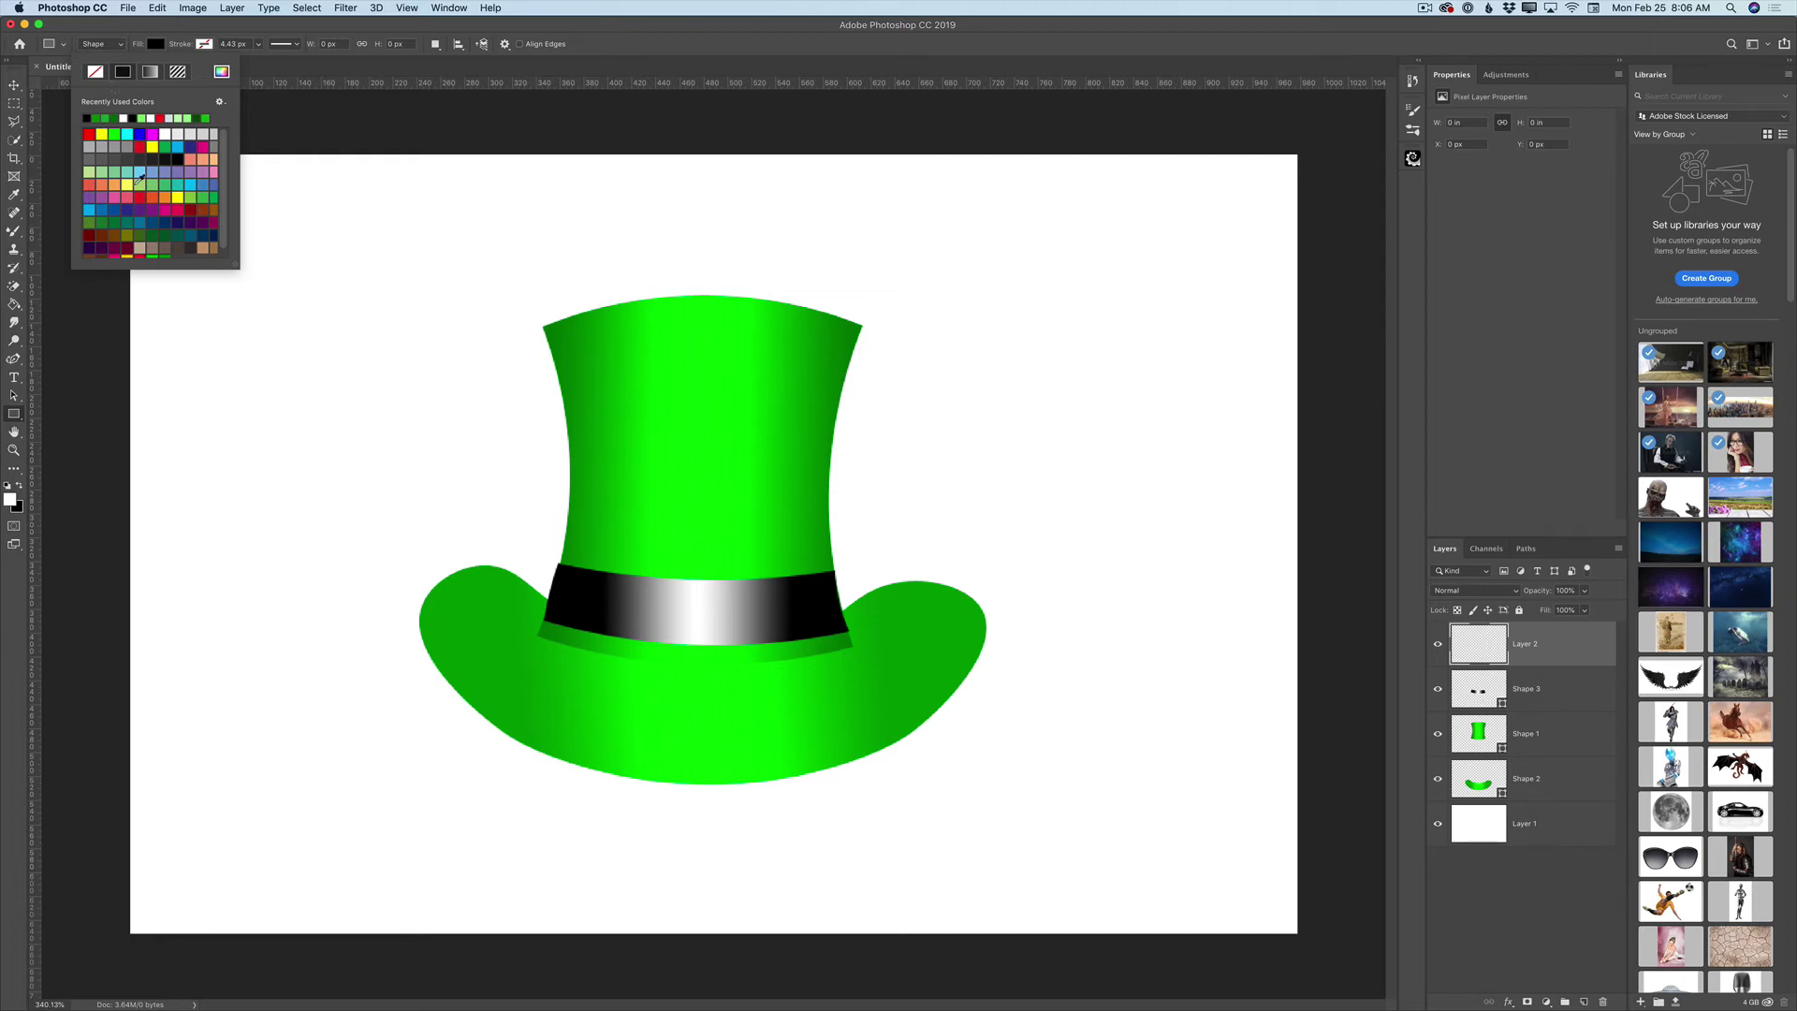
pyautogui.scroll(-1, 124, 246)
pyautogui.click(128, 251)
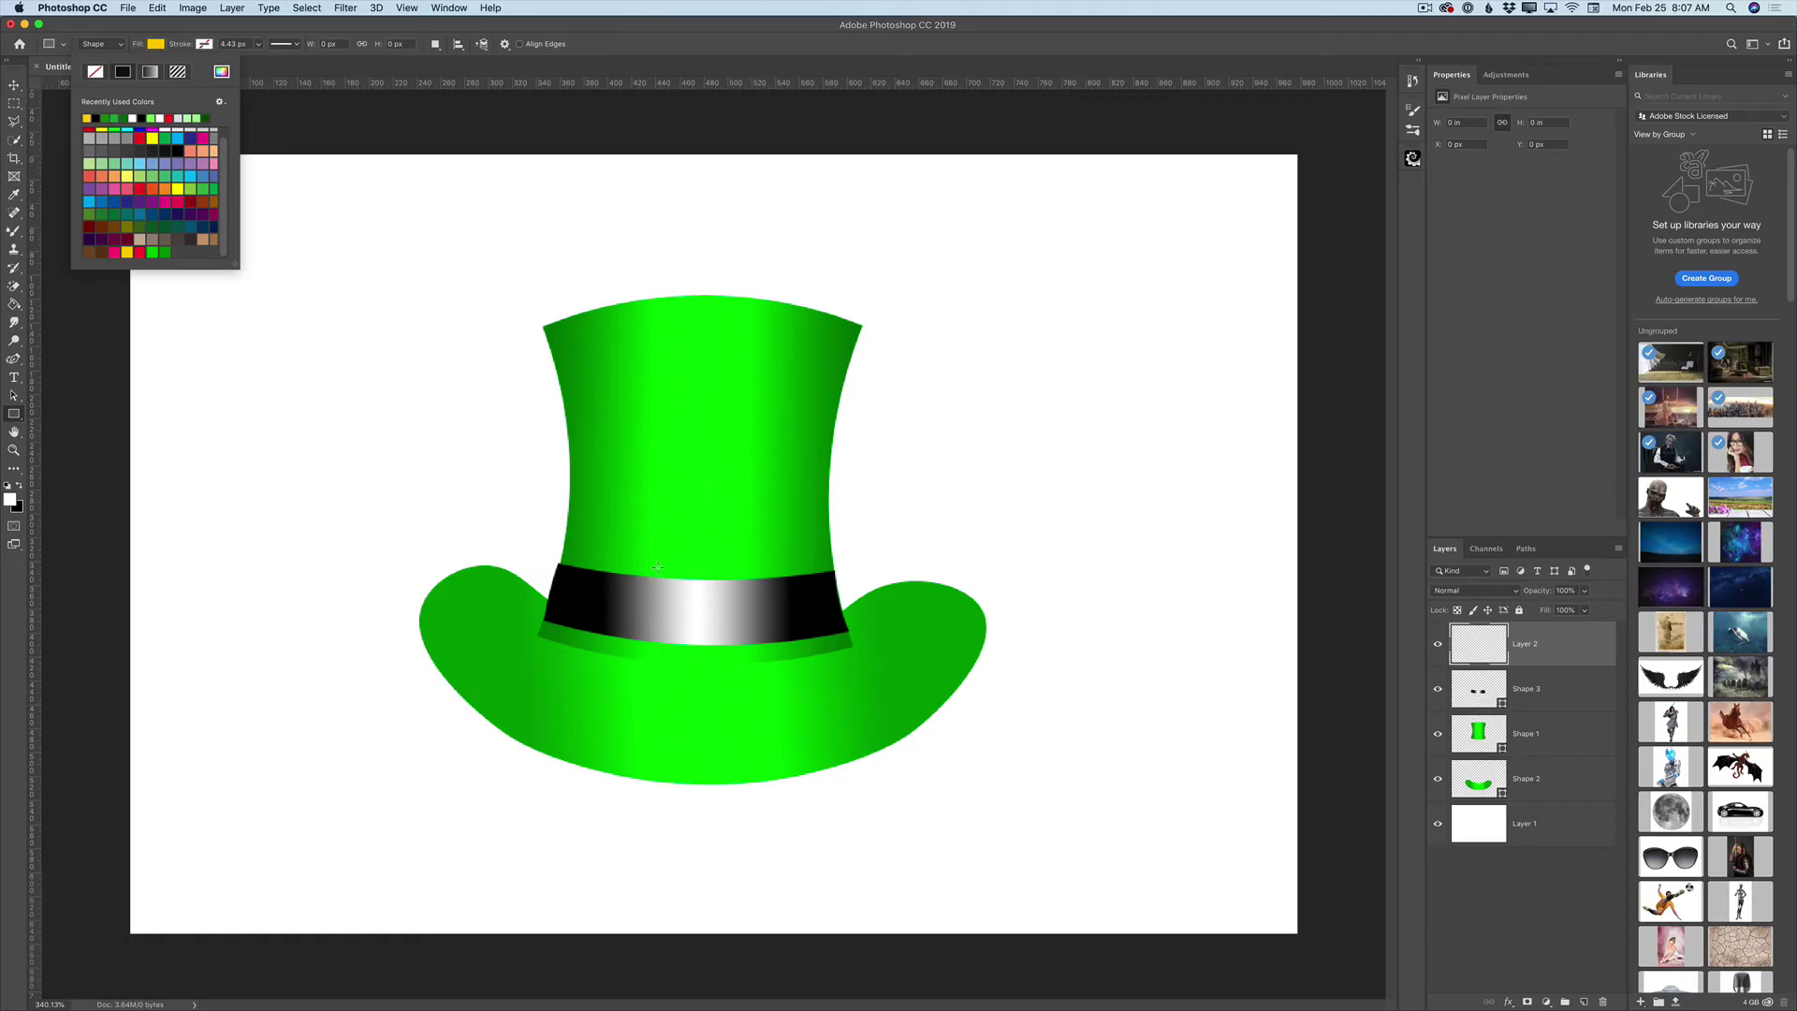
pyautogui.moveTo(650, 560); pyautogui.dragTo(761, 658)
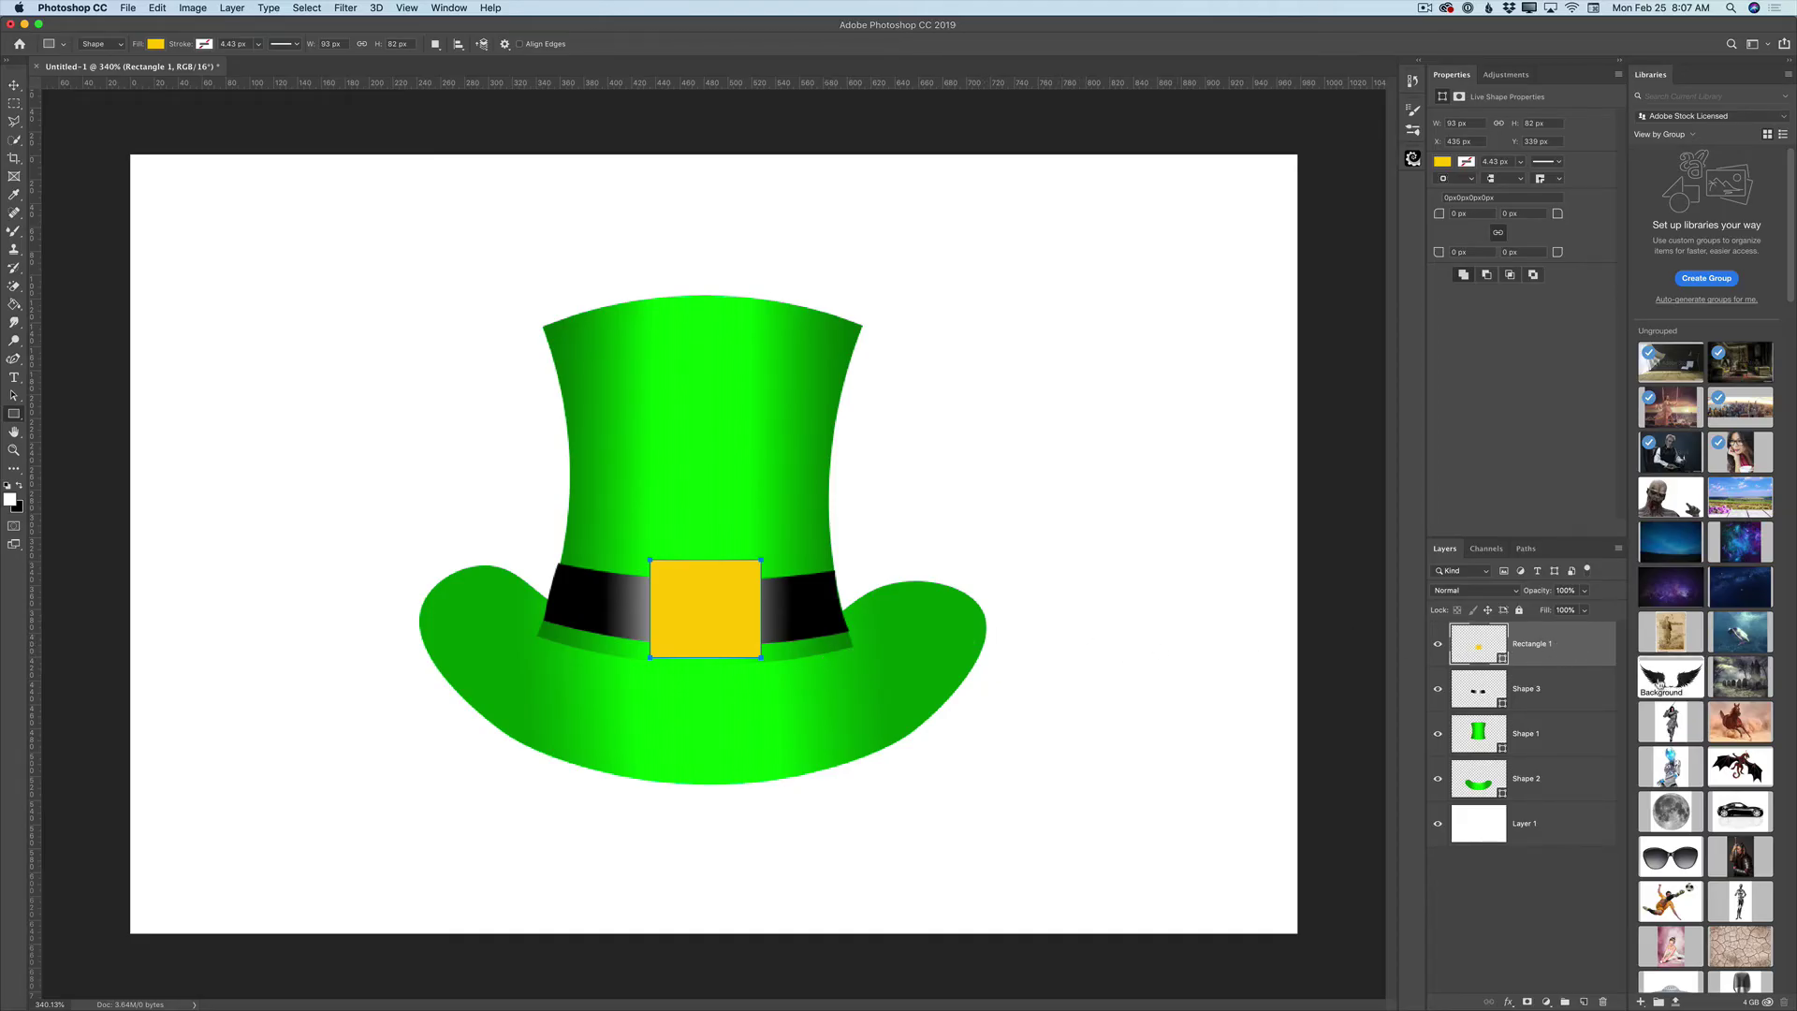
# Rasterize the yellow rectangle's layer and cut out its centre with a rectangular marquee, leaving a thin buckle frame with no active selection
pyautogui.rightClick(1561, 652)
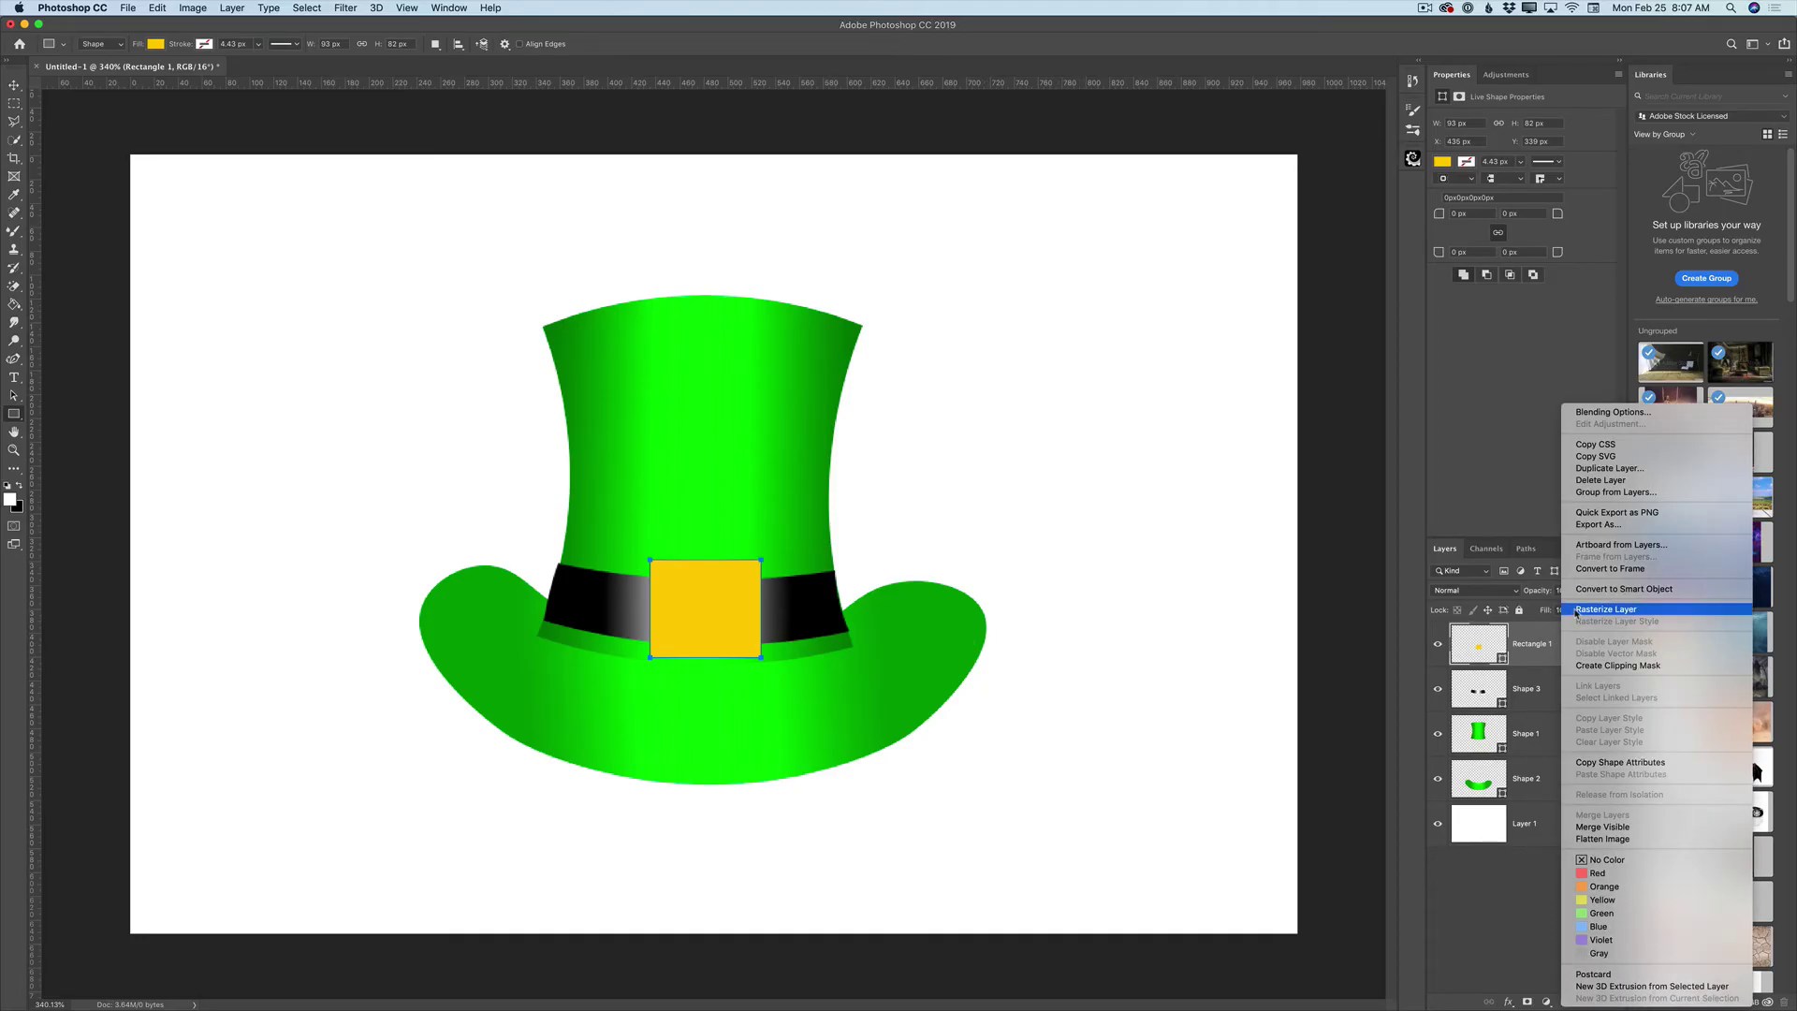
pyautogui.click(1575, 609)
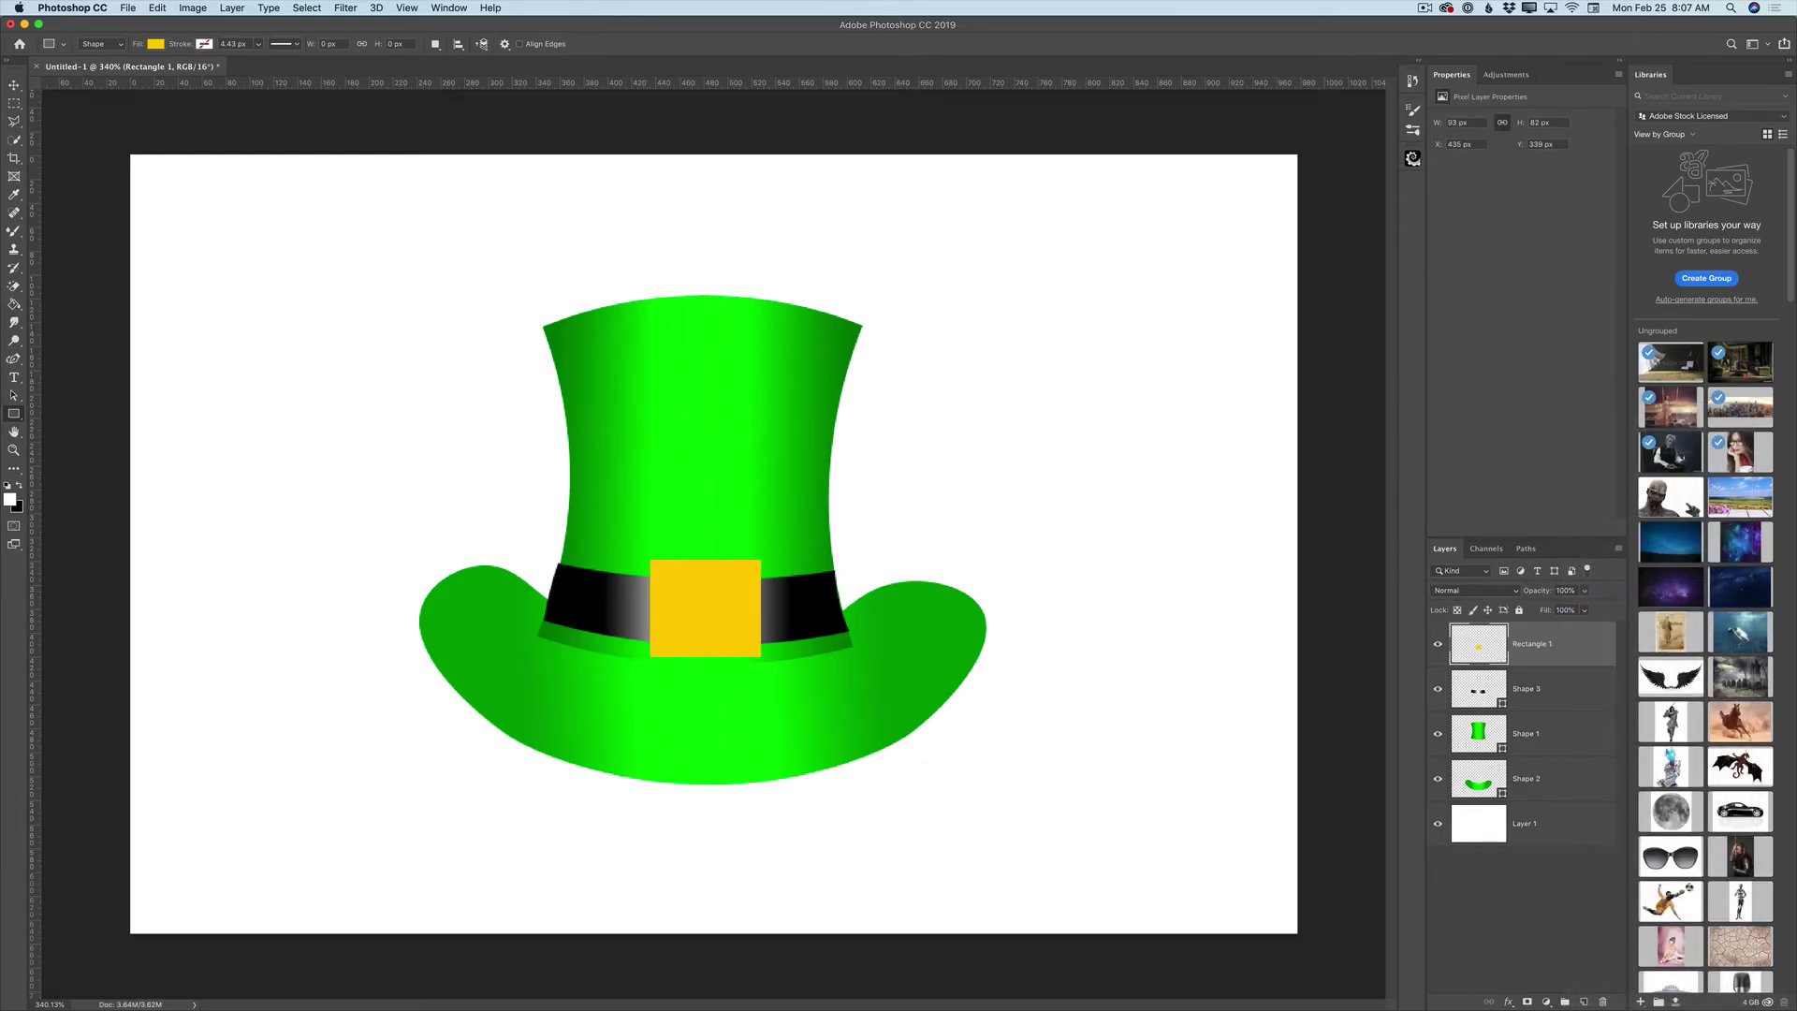
pyautogui.click(14, 105)
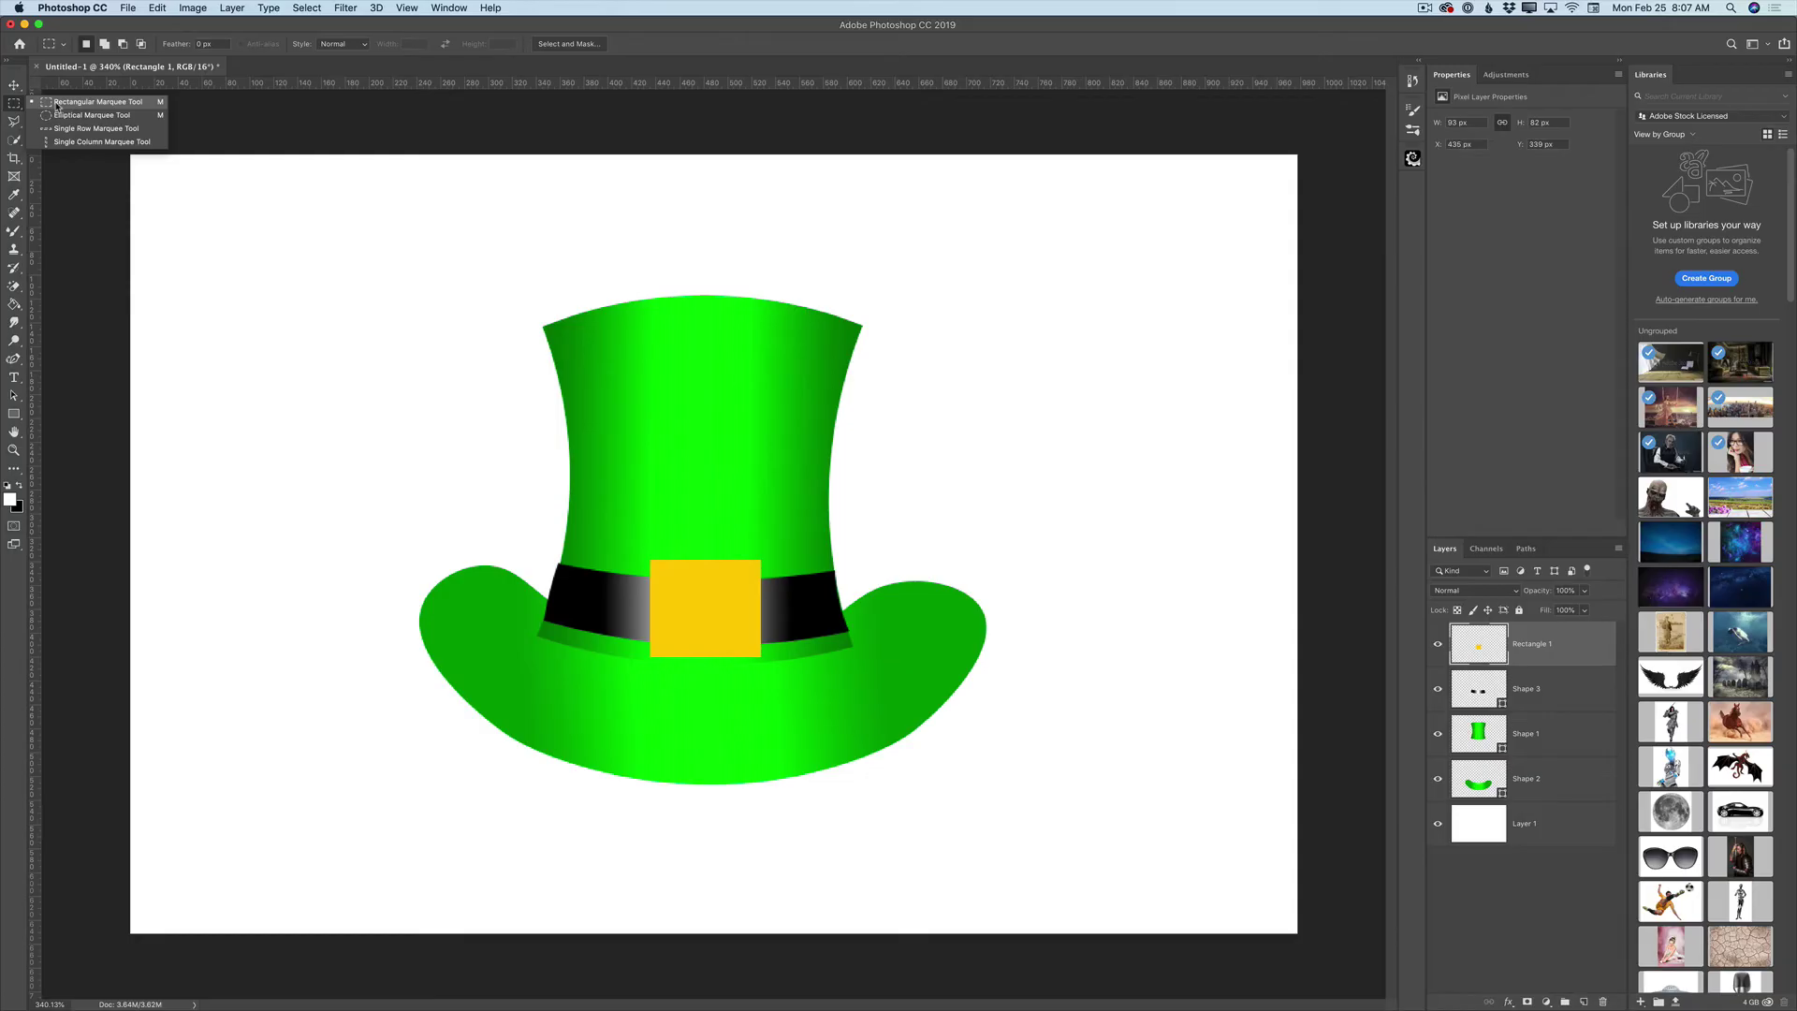
pyautogui.click(63, 103)
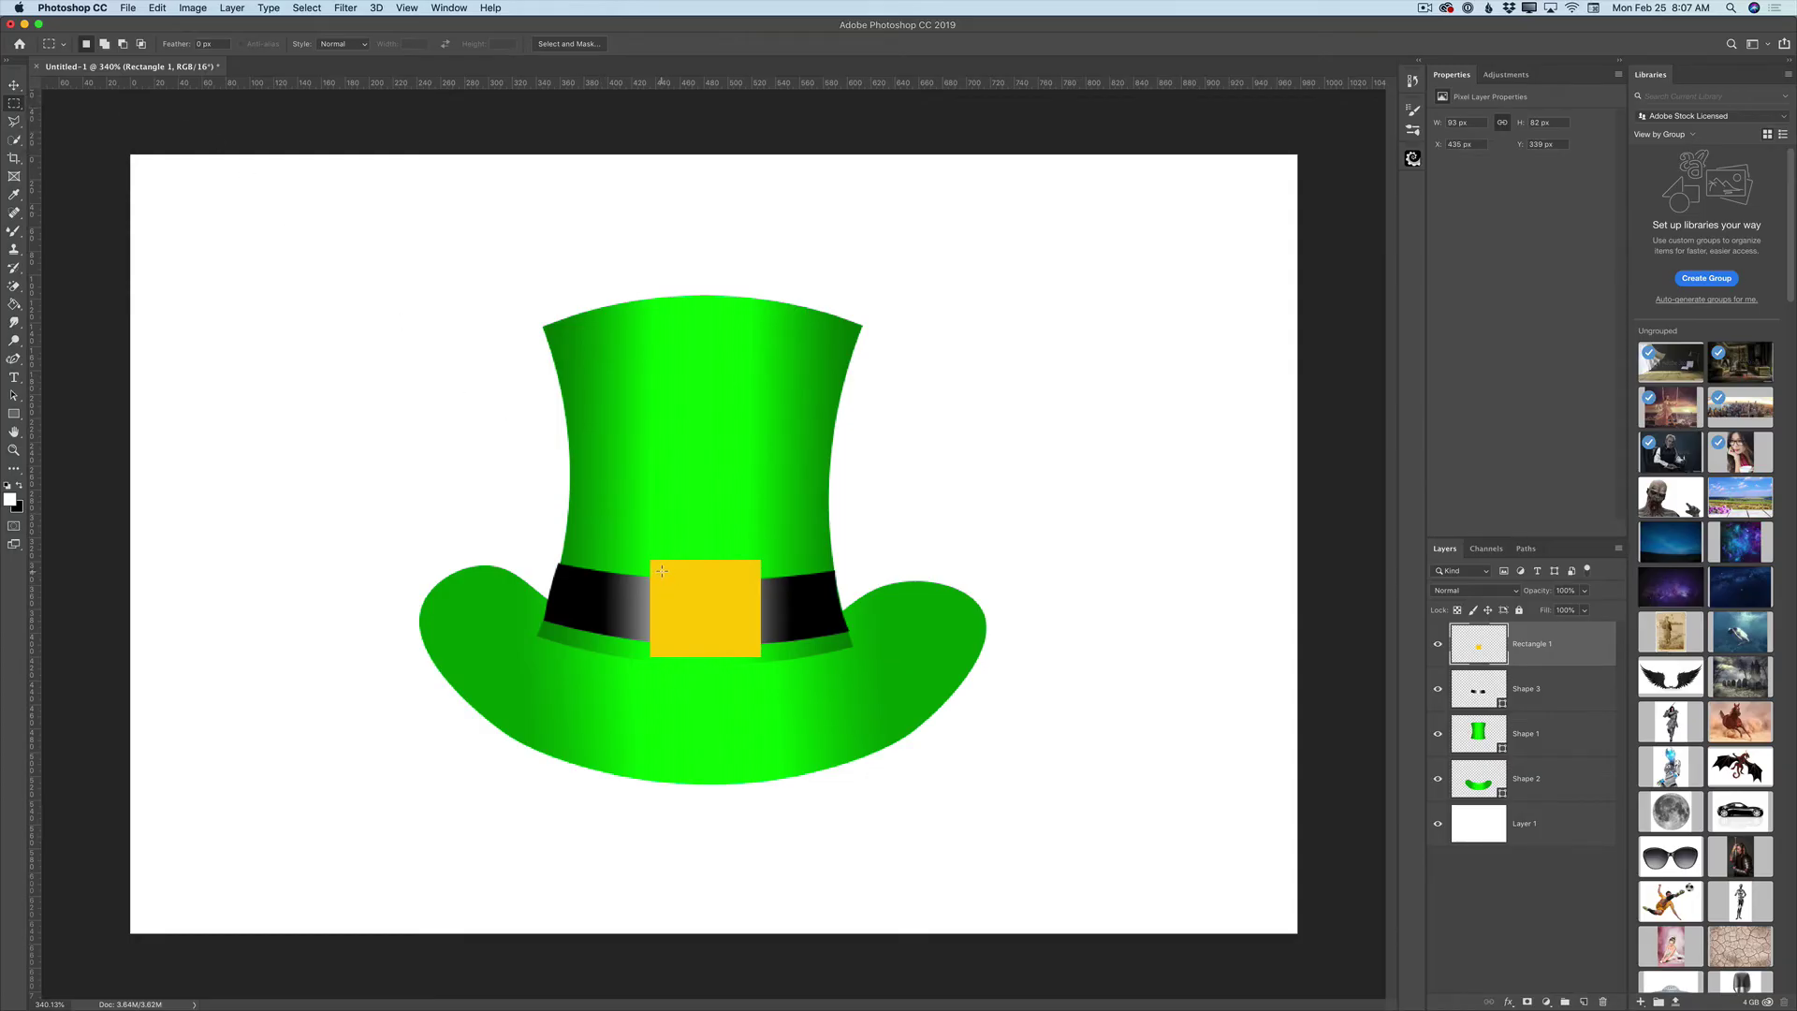
pyautogui.moveTo(661, 569); pyautogui.dragTo(748, 647)
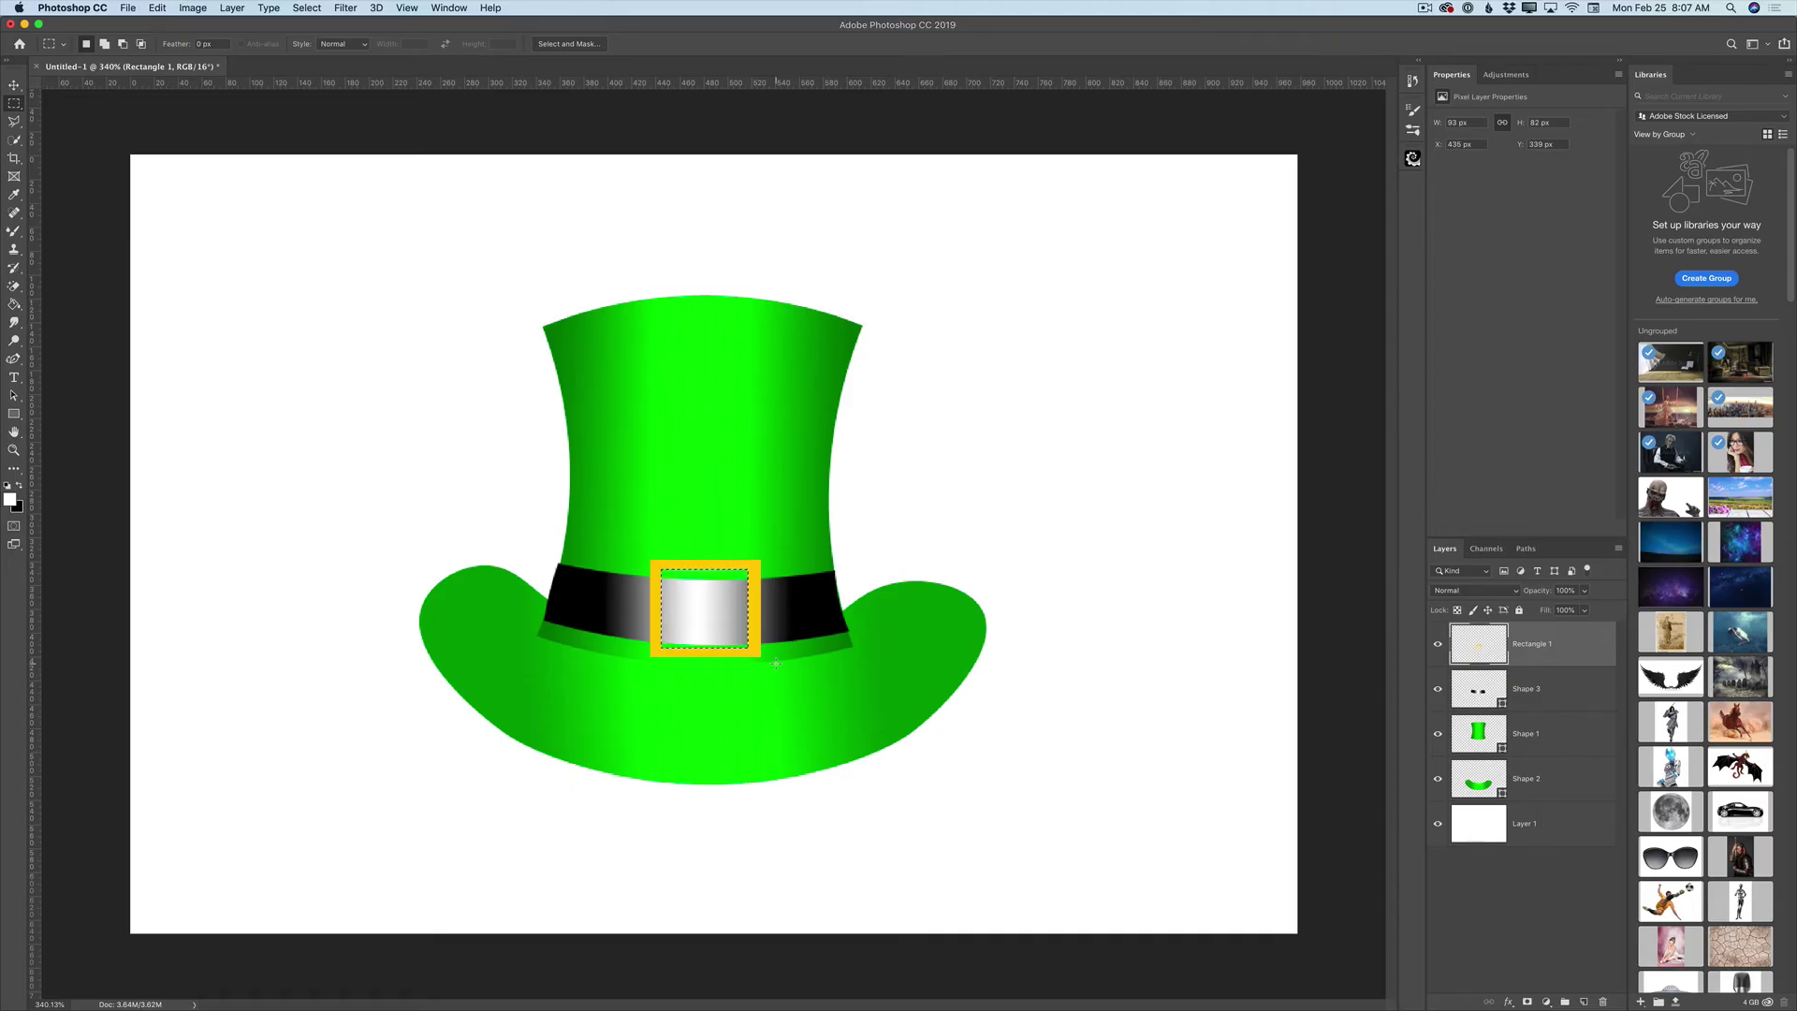
pyautogui.click(345, 8)
pyautogui.moveTo(307, 7)
pyautogui.press('super+d')
# Scale the buckle frame up proportionally to about 103.39%, keeping its upper-left corner in place
pyautogui.click(14, 85)
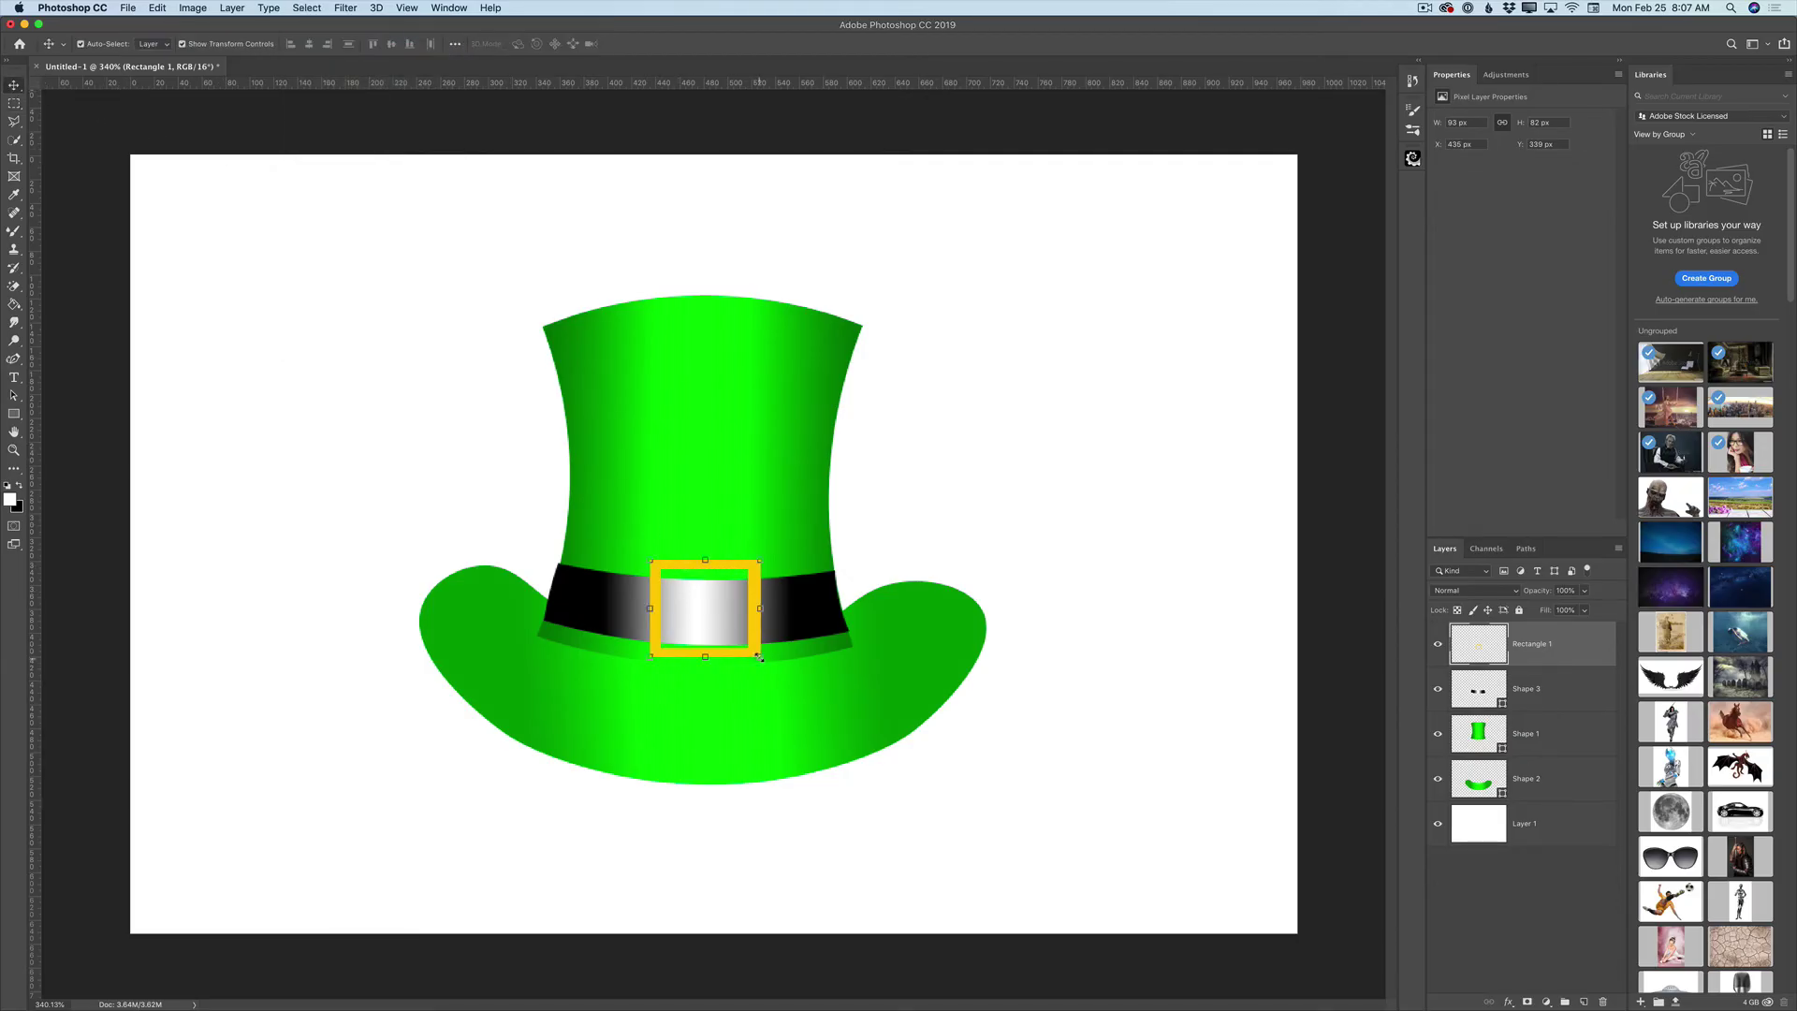
pyautogui.moveTo(761, 659); pyautogui.dragTo(764, 660)
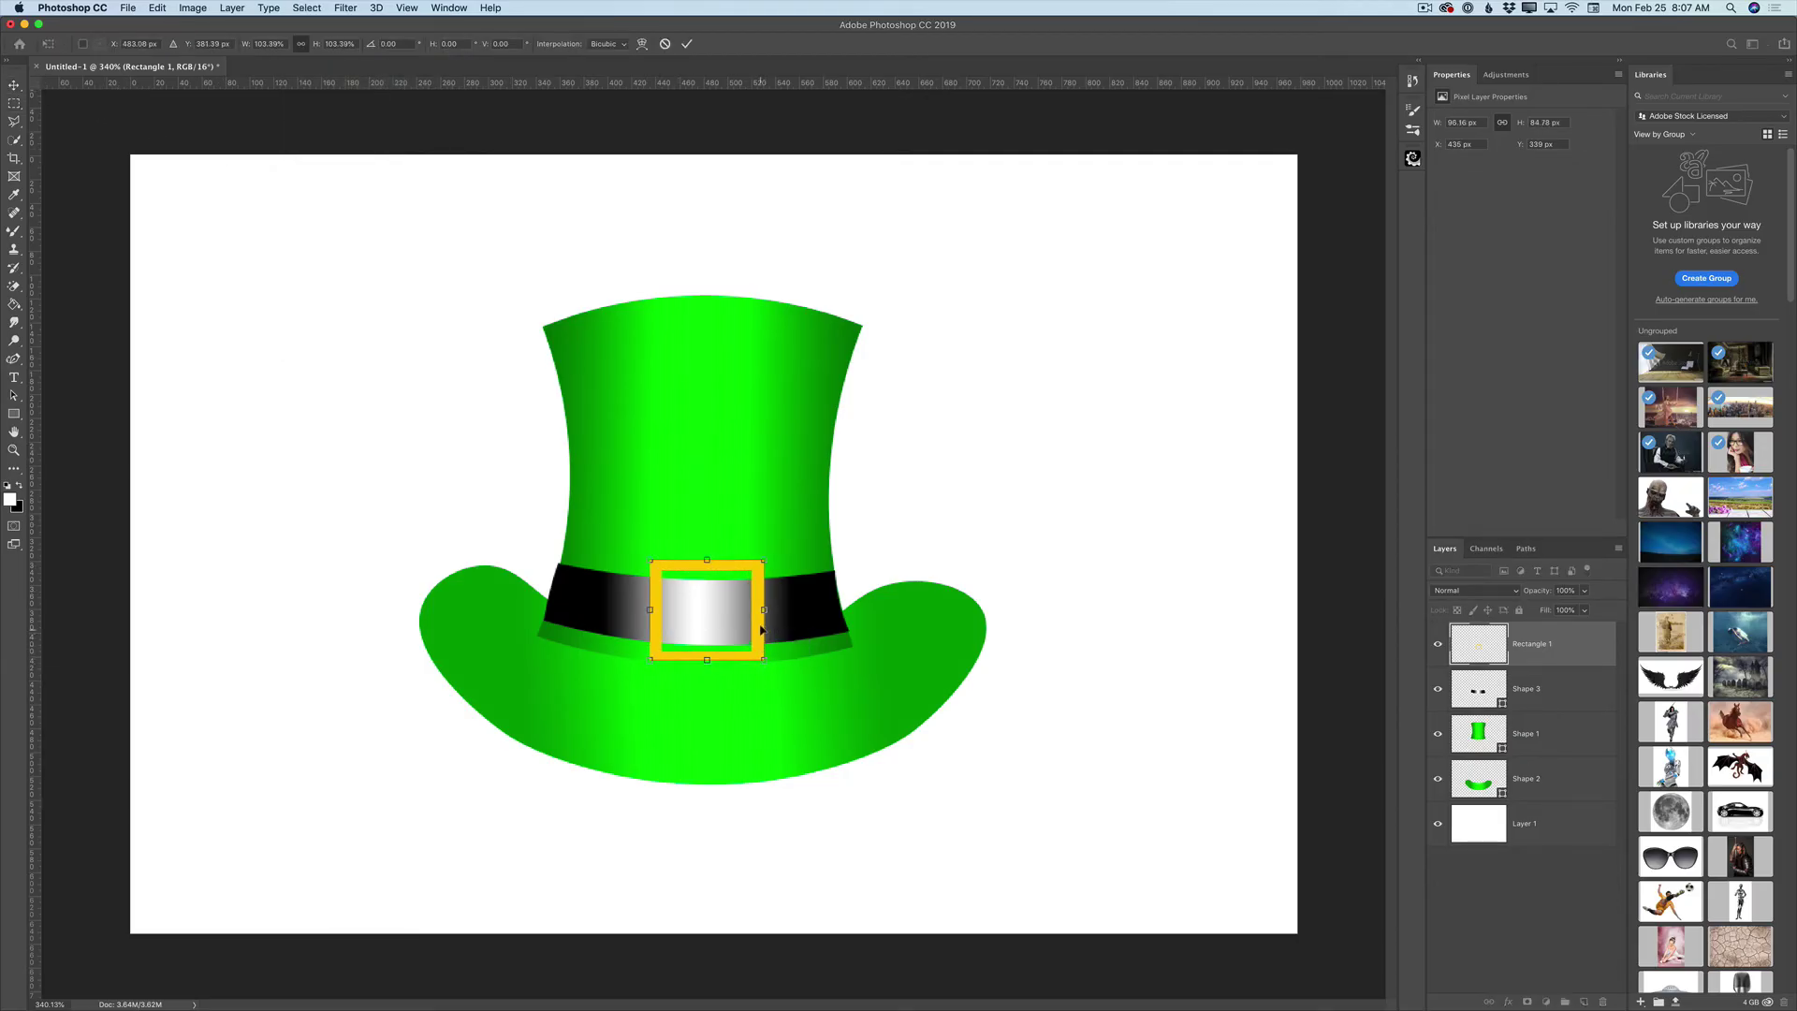
pyautogui.click(687, 44)
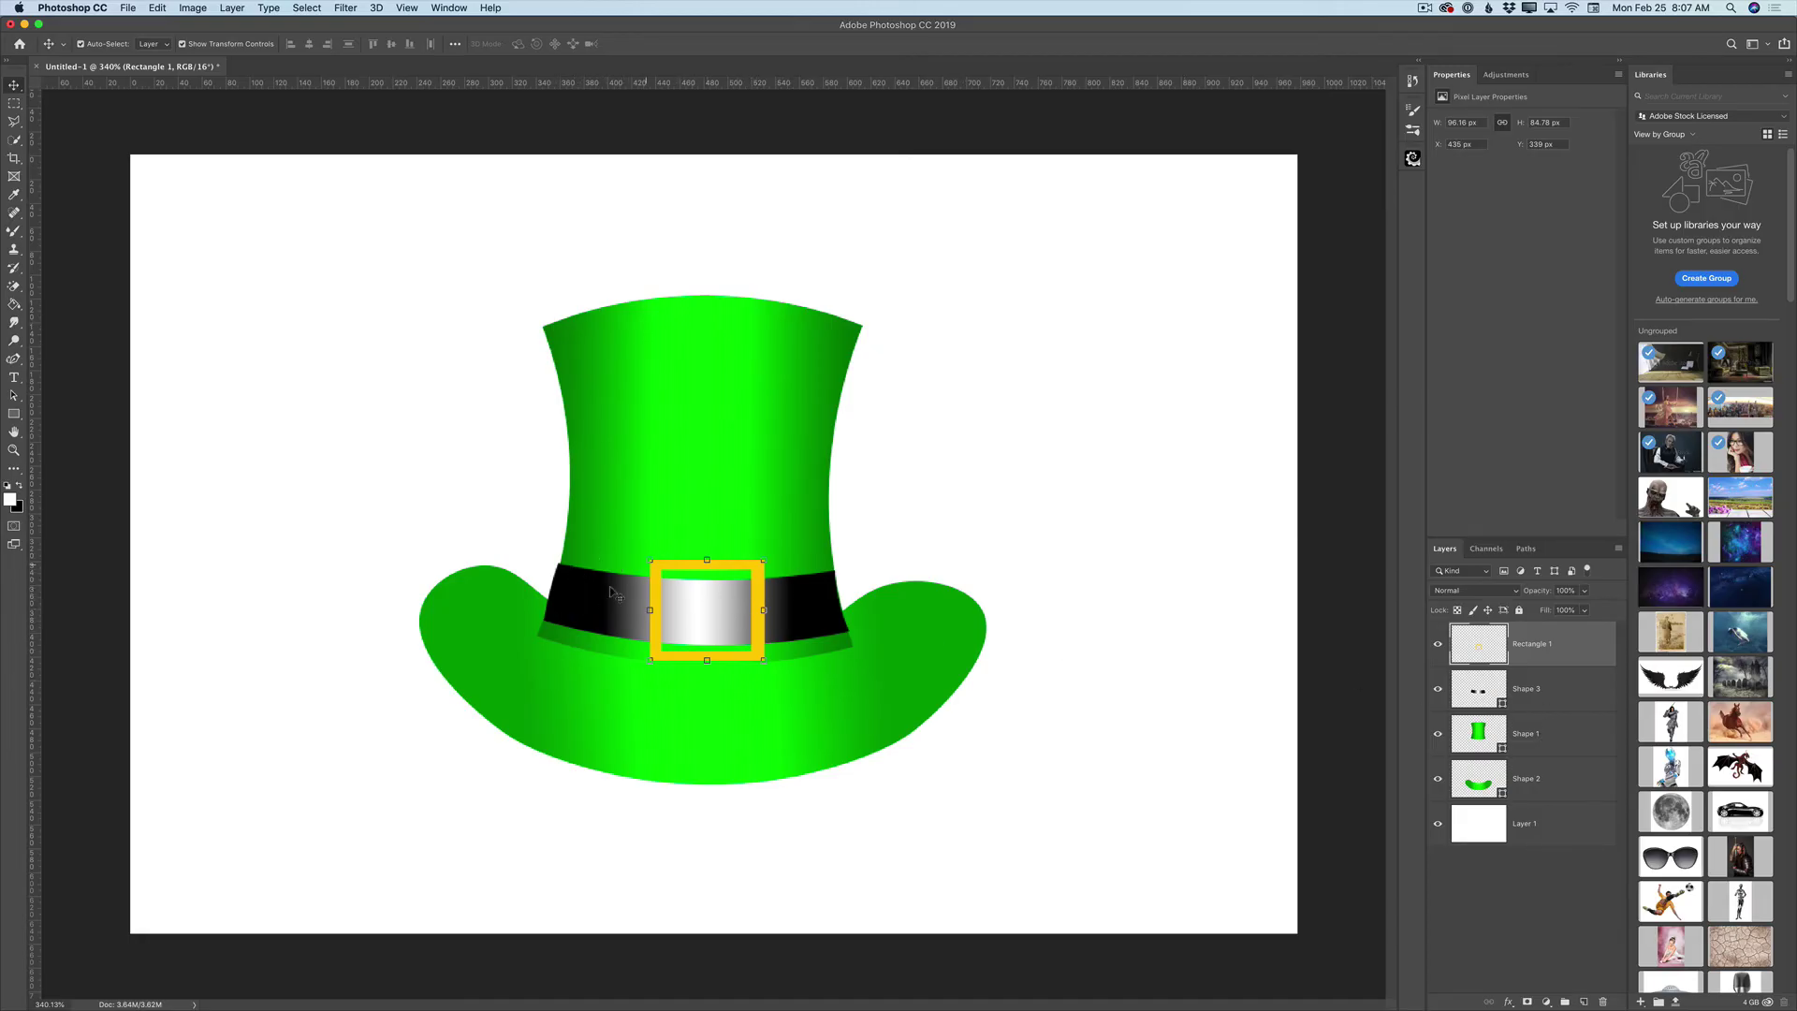
# On a new layer between crown and hatband, draw a yellow vertical bar about 12 by 78 px and centre it within the buckle
pyautogui.click(1549, 740)
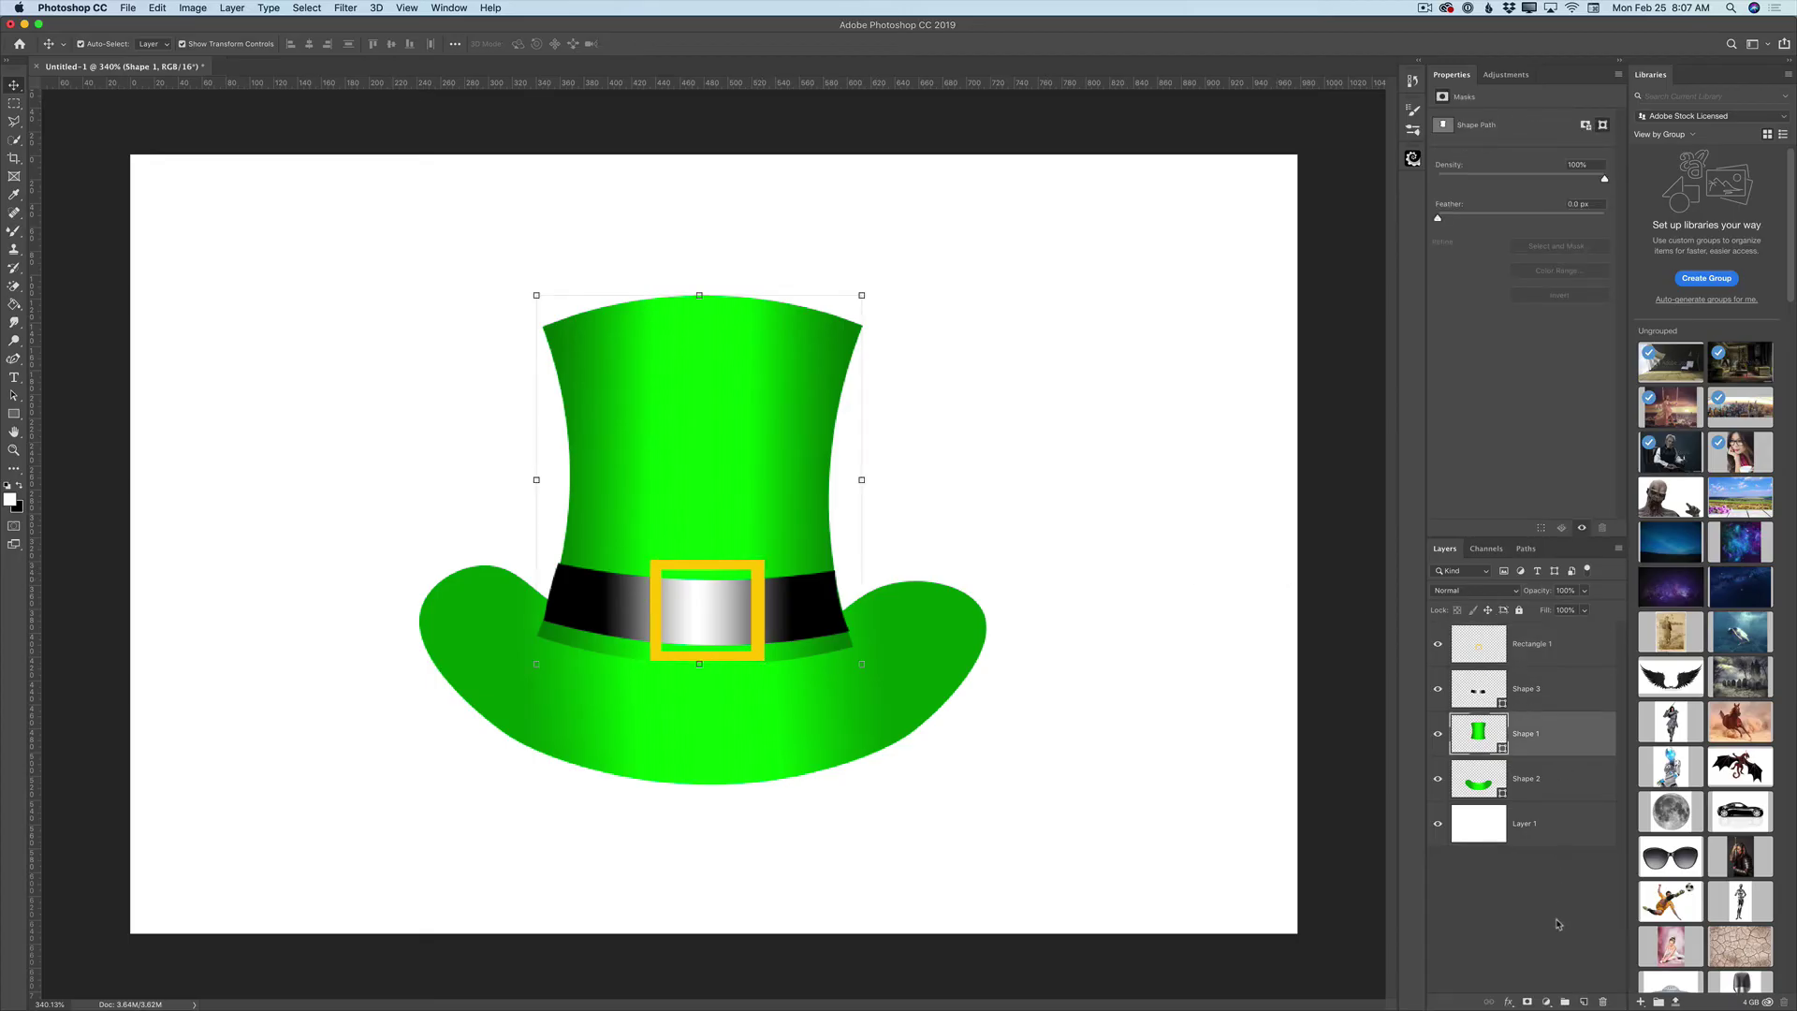
pyautogui.click(1584, 1002)
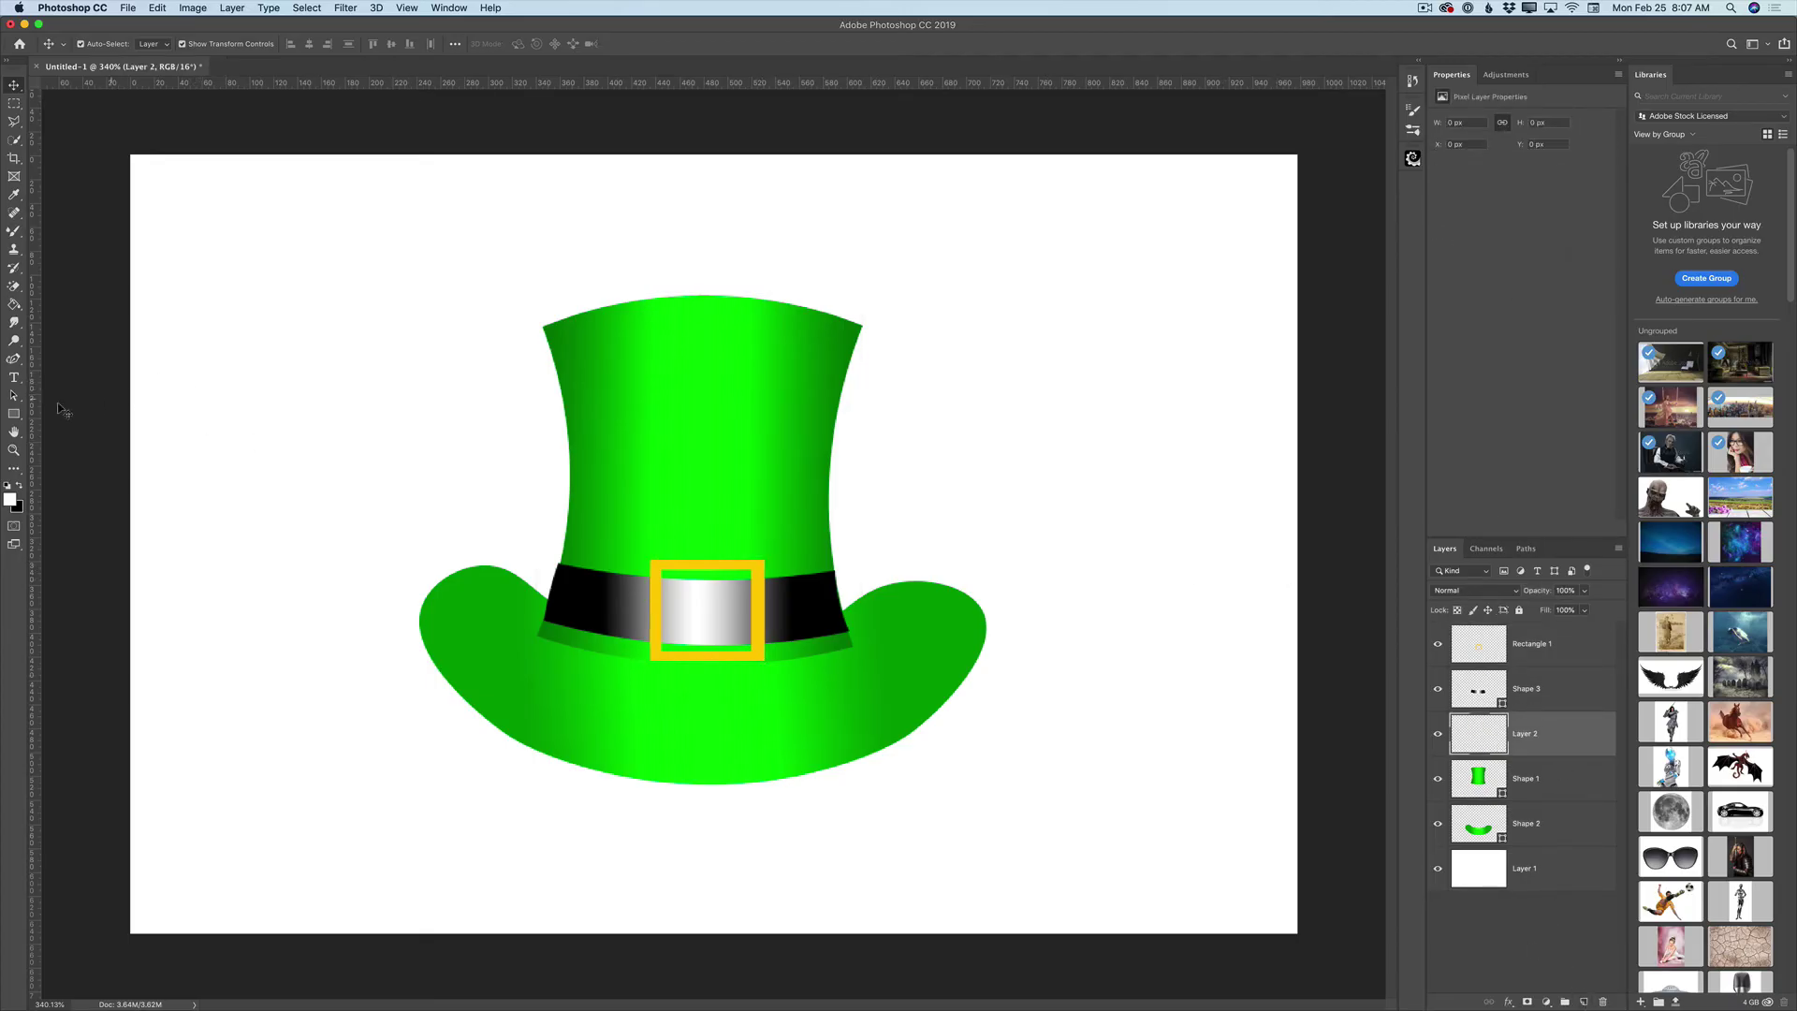
pyautogui.click(14, 414)
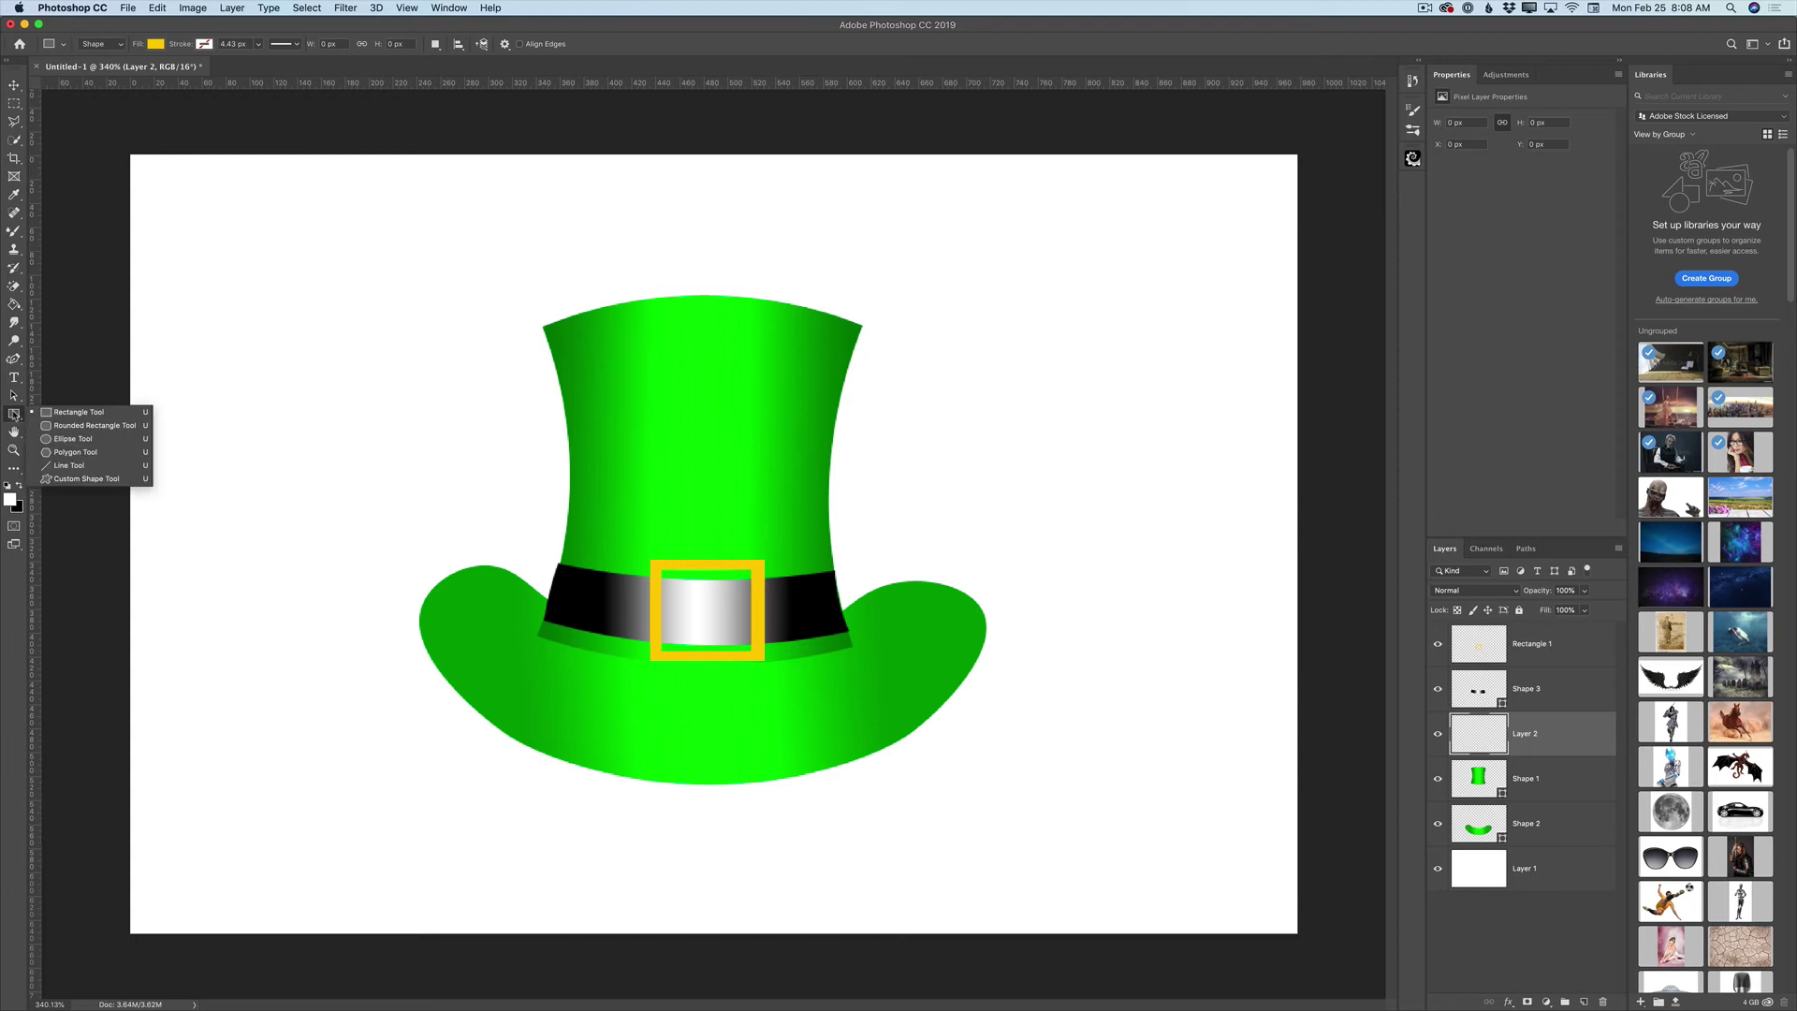
pyautogui.click(65, 412)
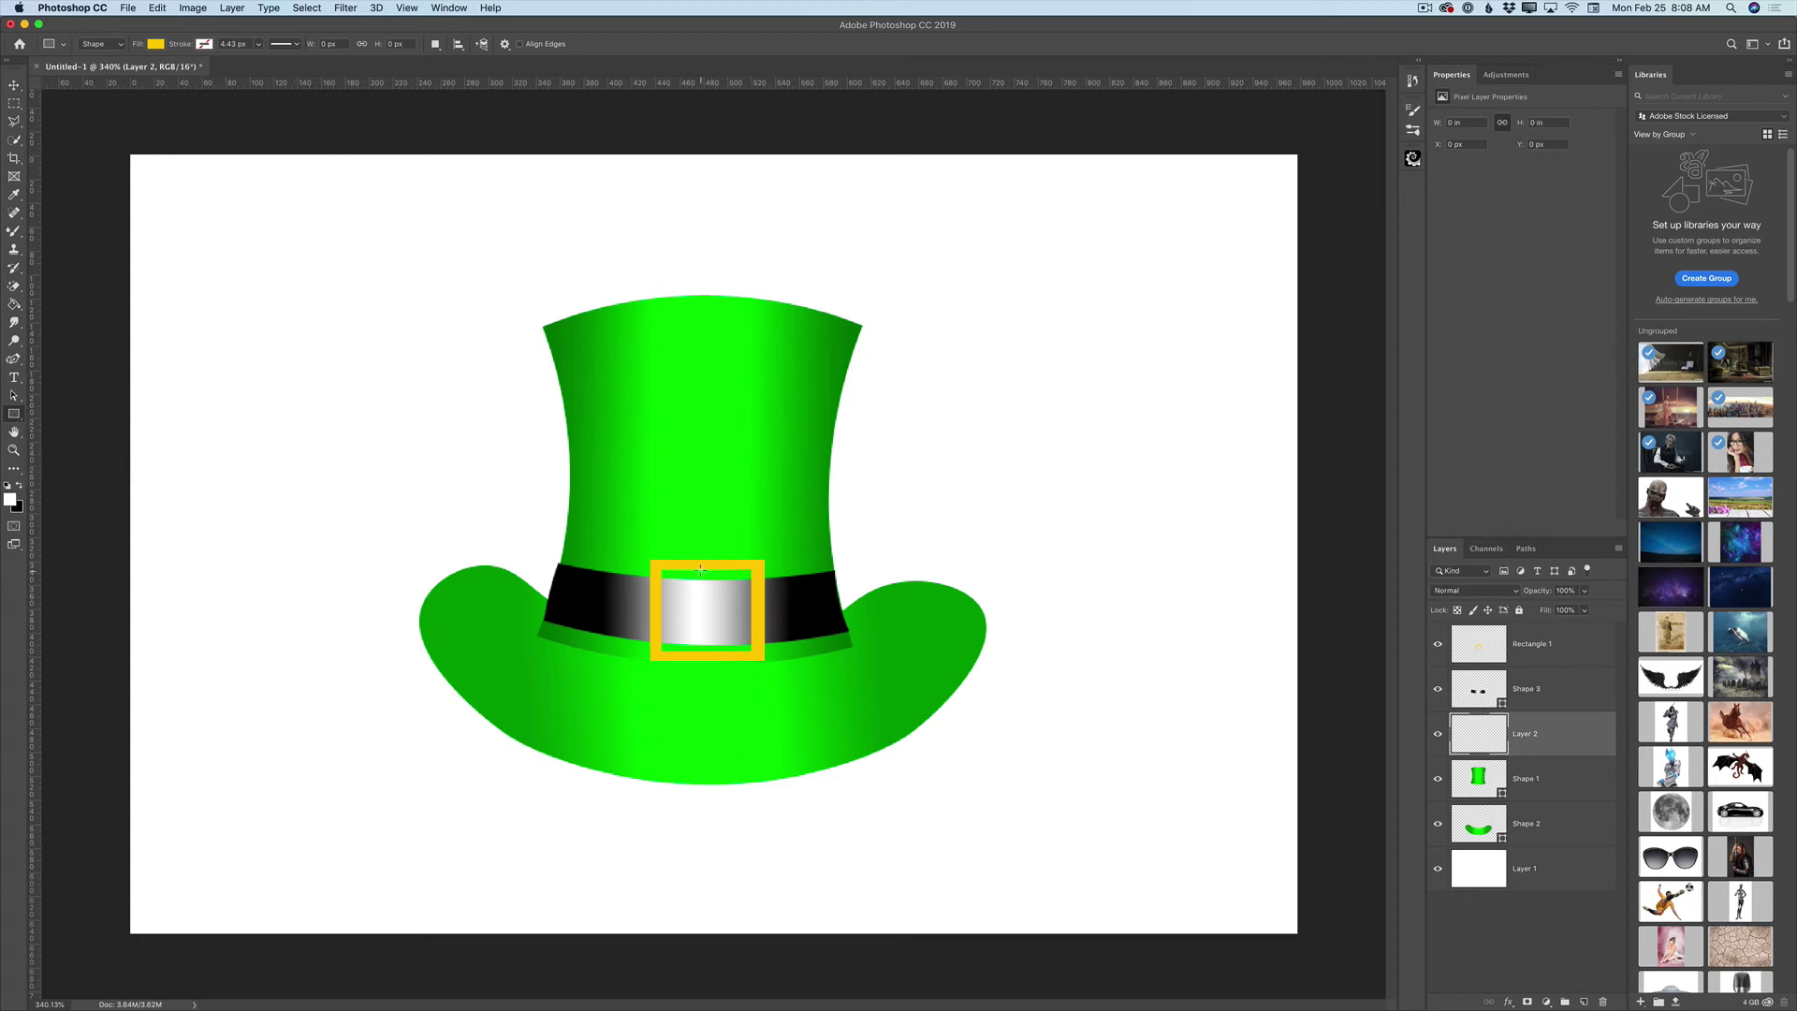
pyautogui.moveTo(694, 563); pyautogui.dragTo(707, 657)
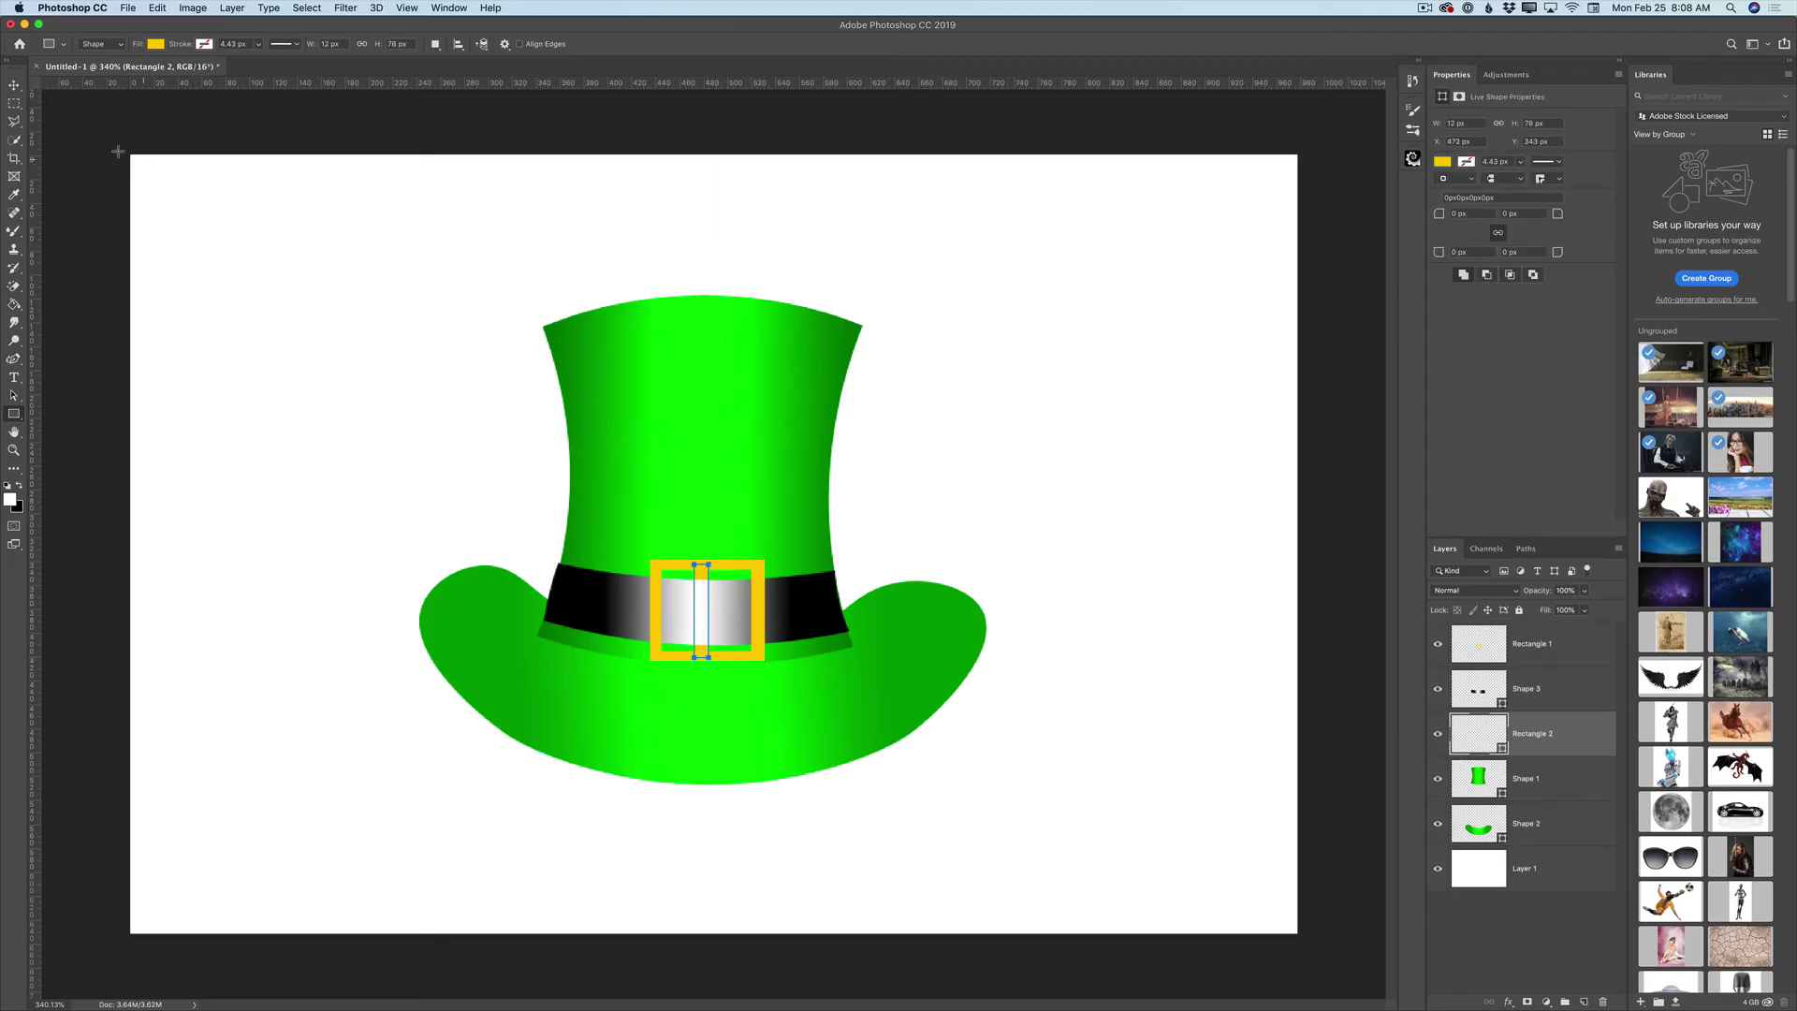
pyautogui.click(14, 86)
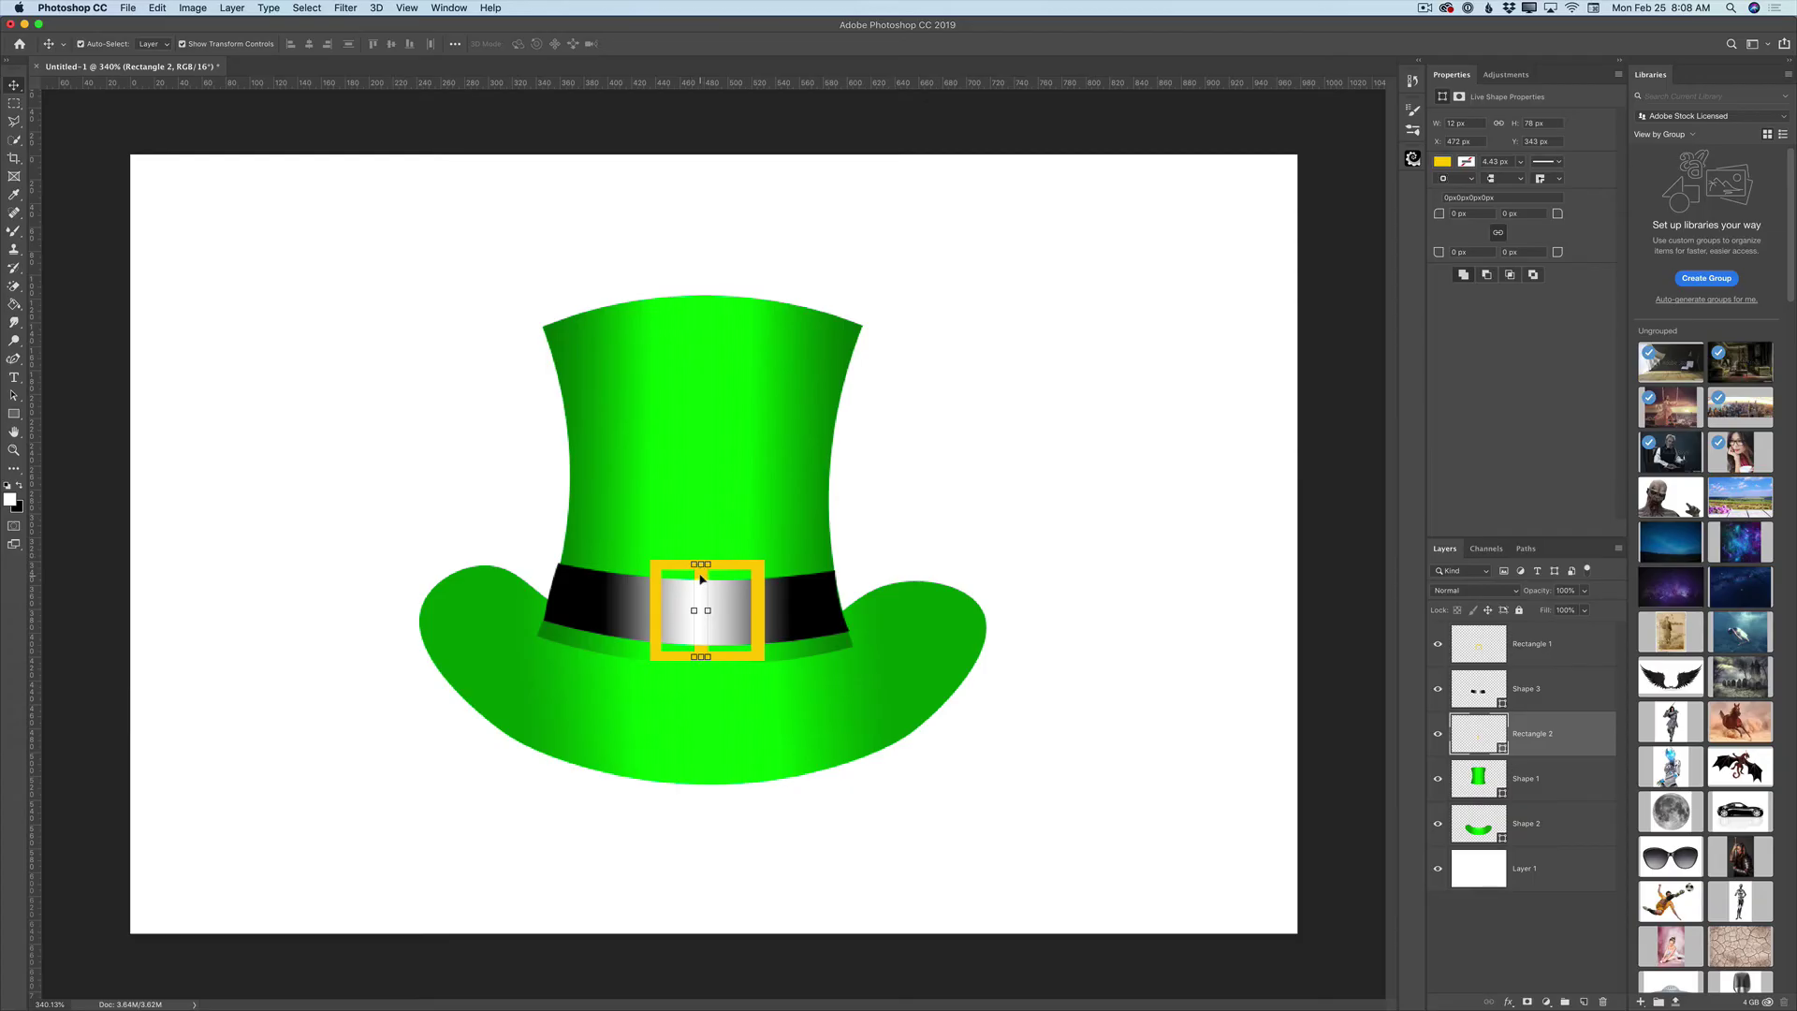
pyautogui.moveTo(701, 577); pyautogui.dragTo(708, 578)
# Insert the three-leaf clover from PixelSquid's Demo collection above the buckle layer and spin it so its leaves face forward
pyautogui.click(1570, 648)
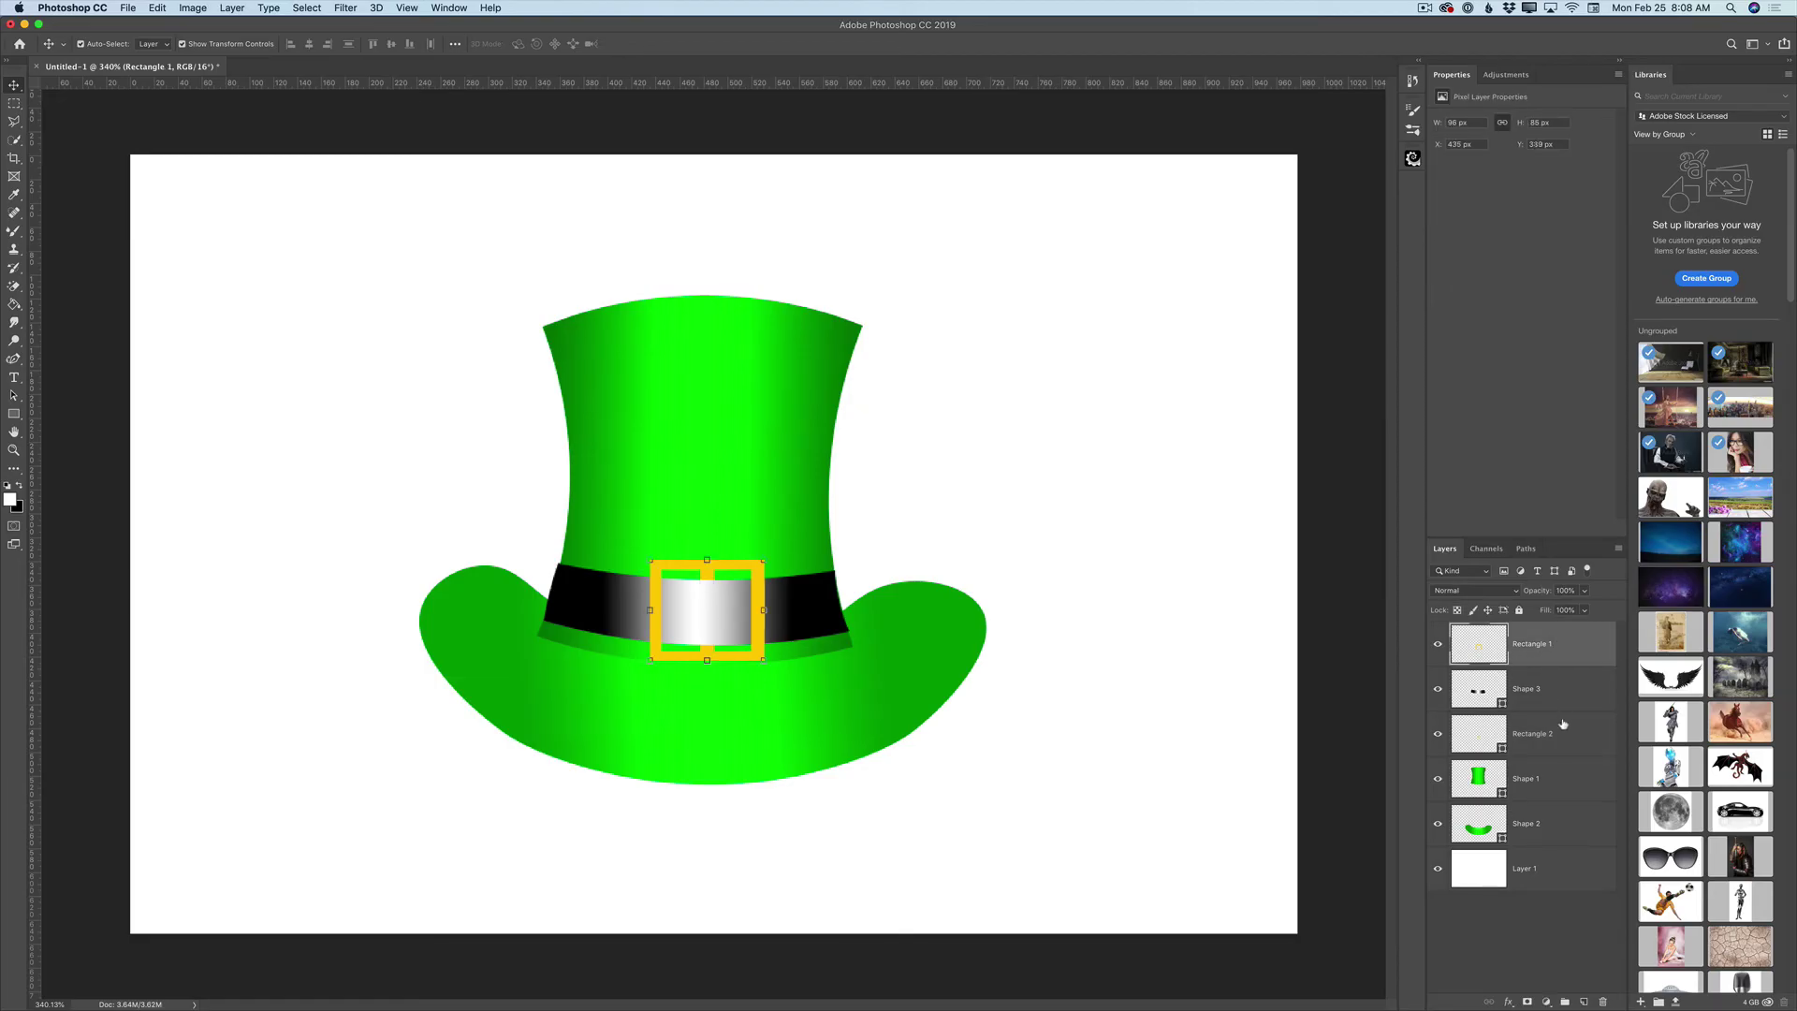
pyautogui.click(1412, 158)
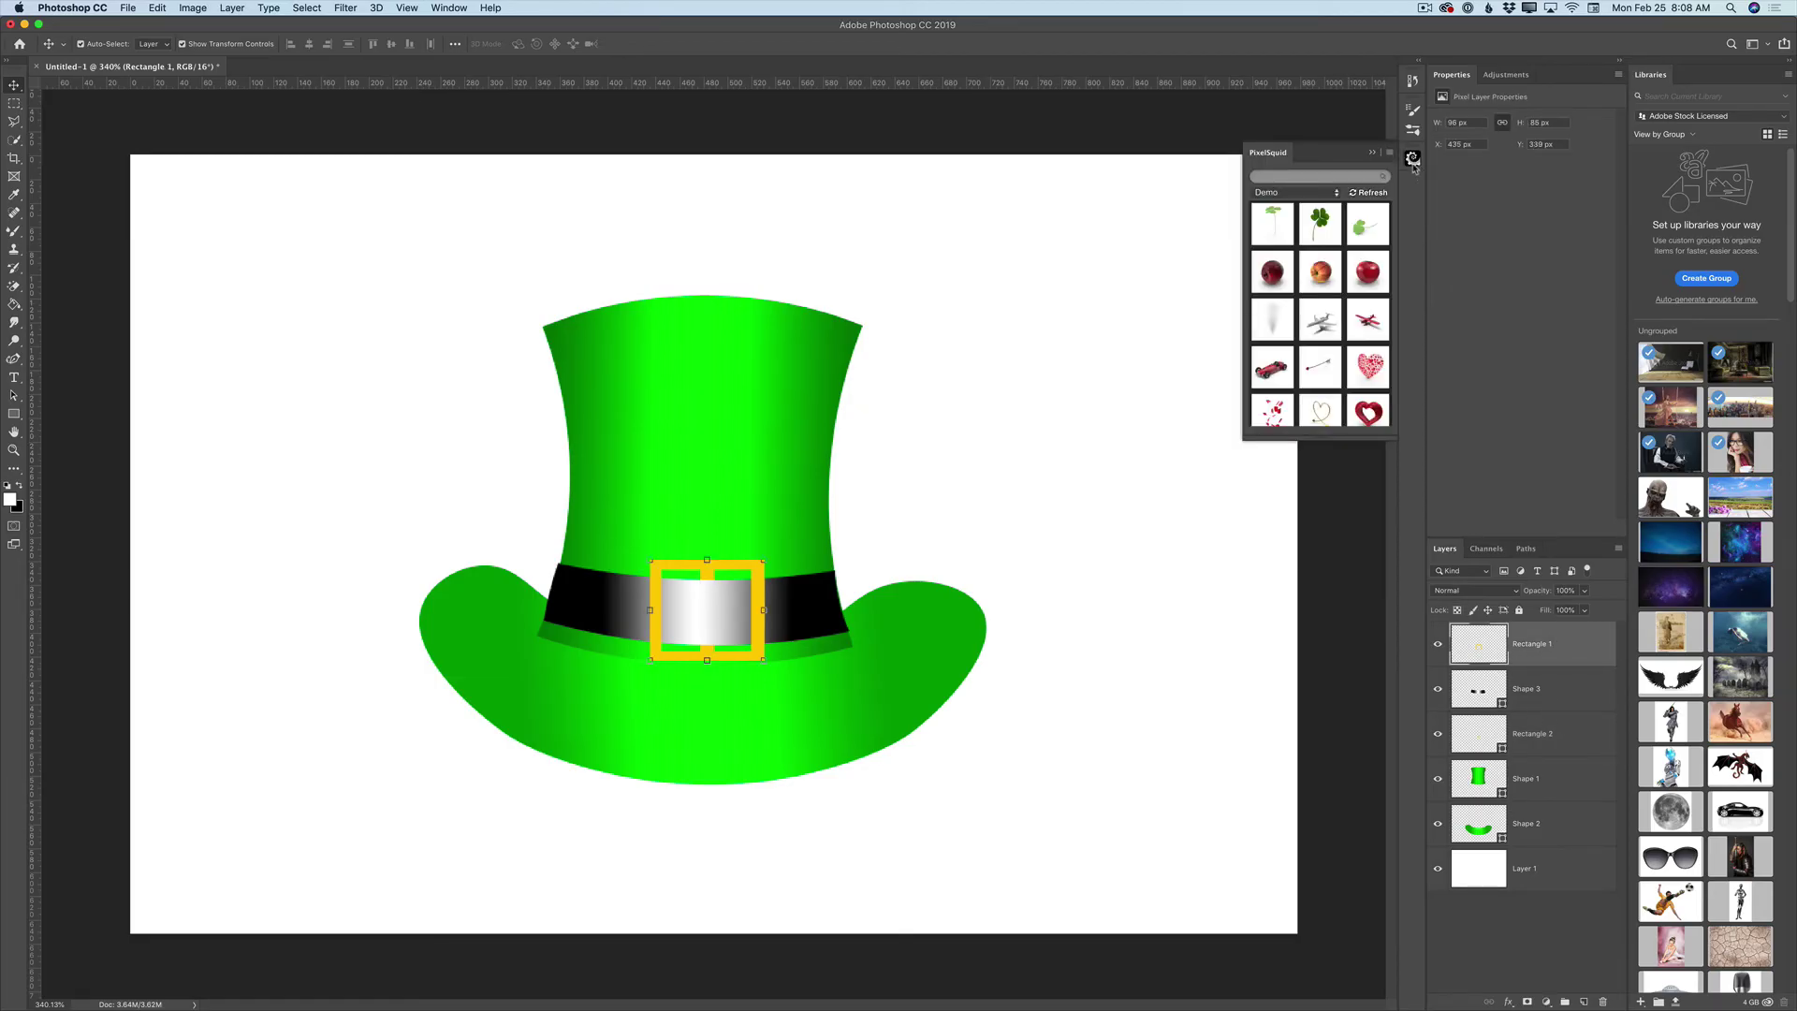
pyautogui.click(1360, 232)
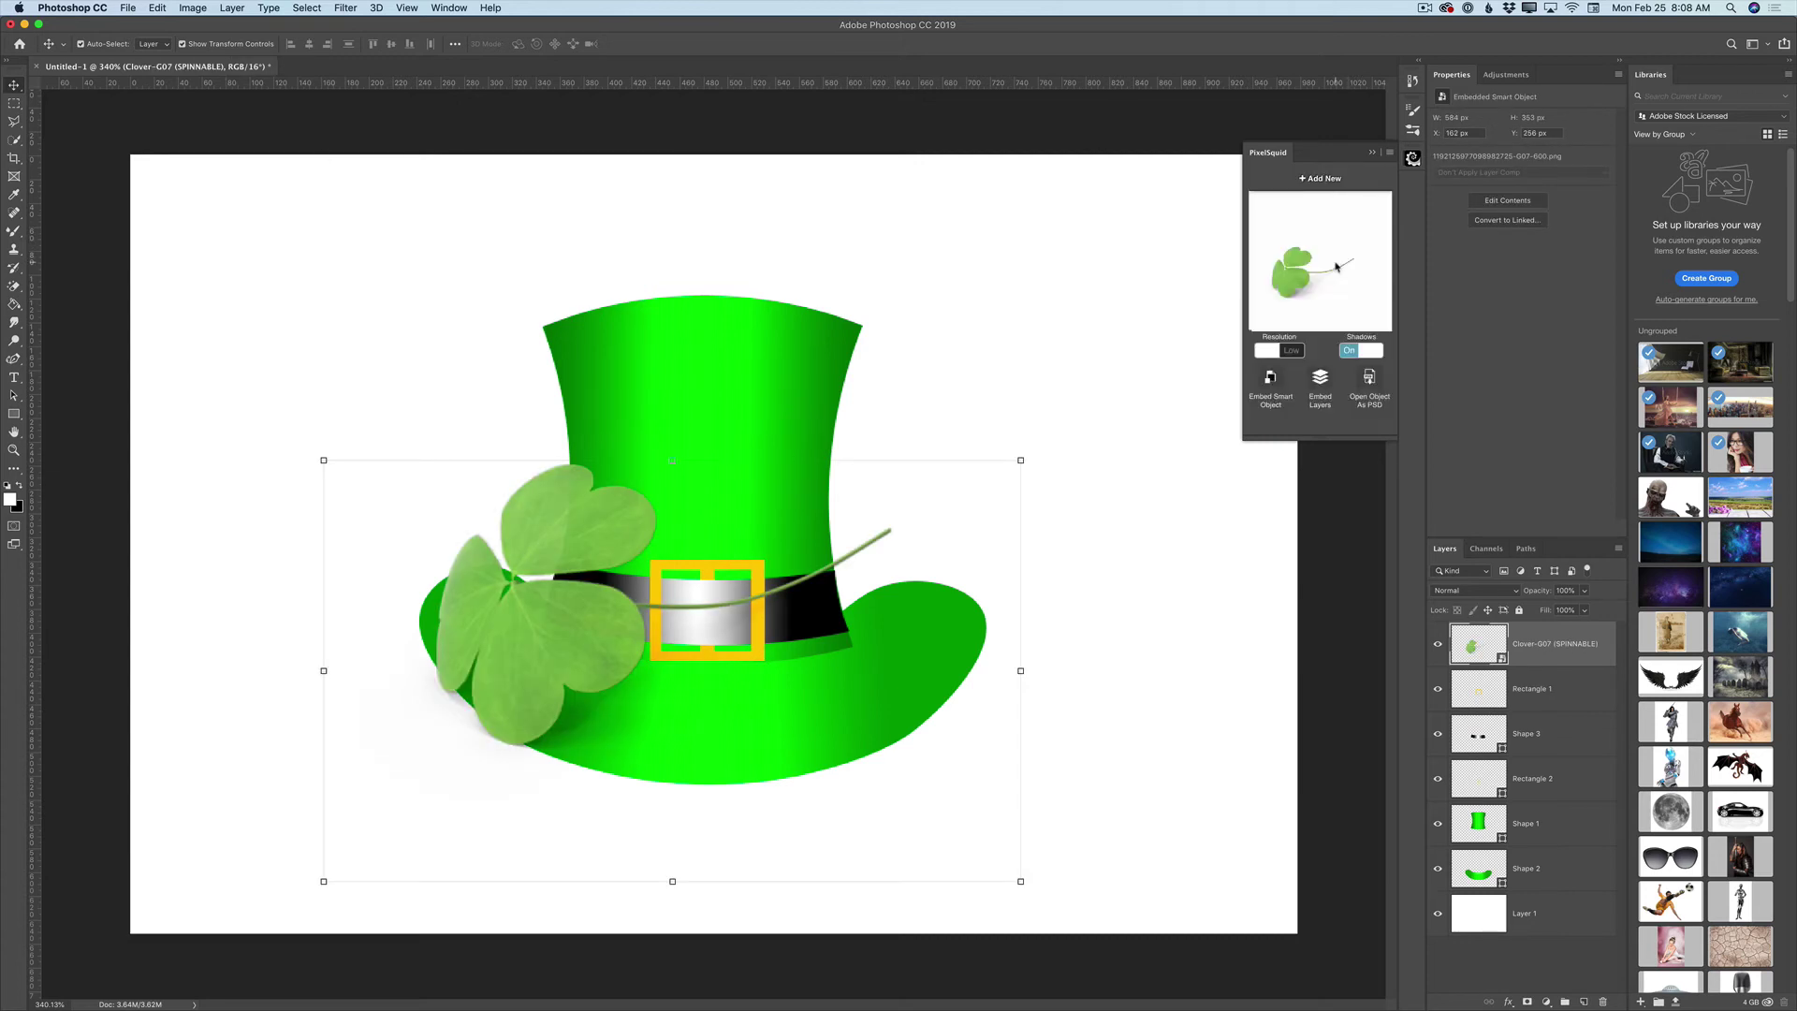
pyautogui.moveTo(1302, 274); pyautogui.dragTo(1304, 275)
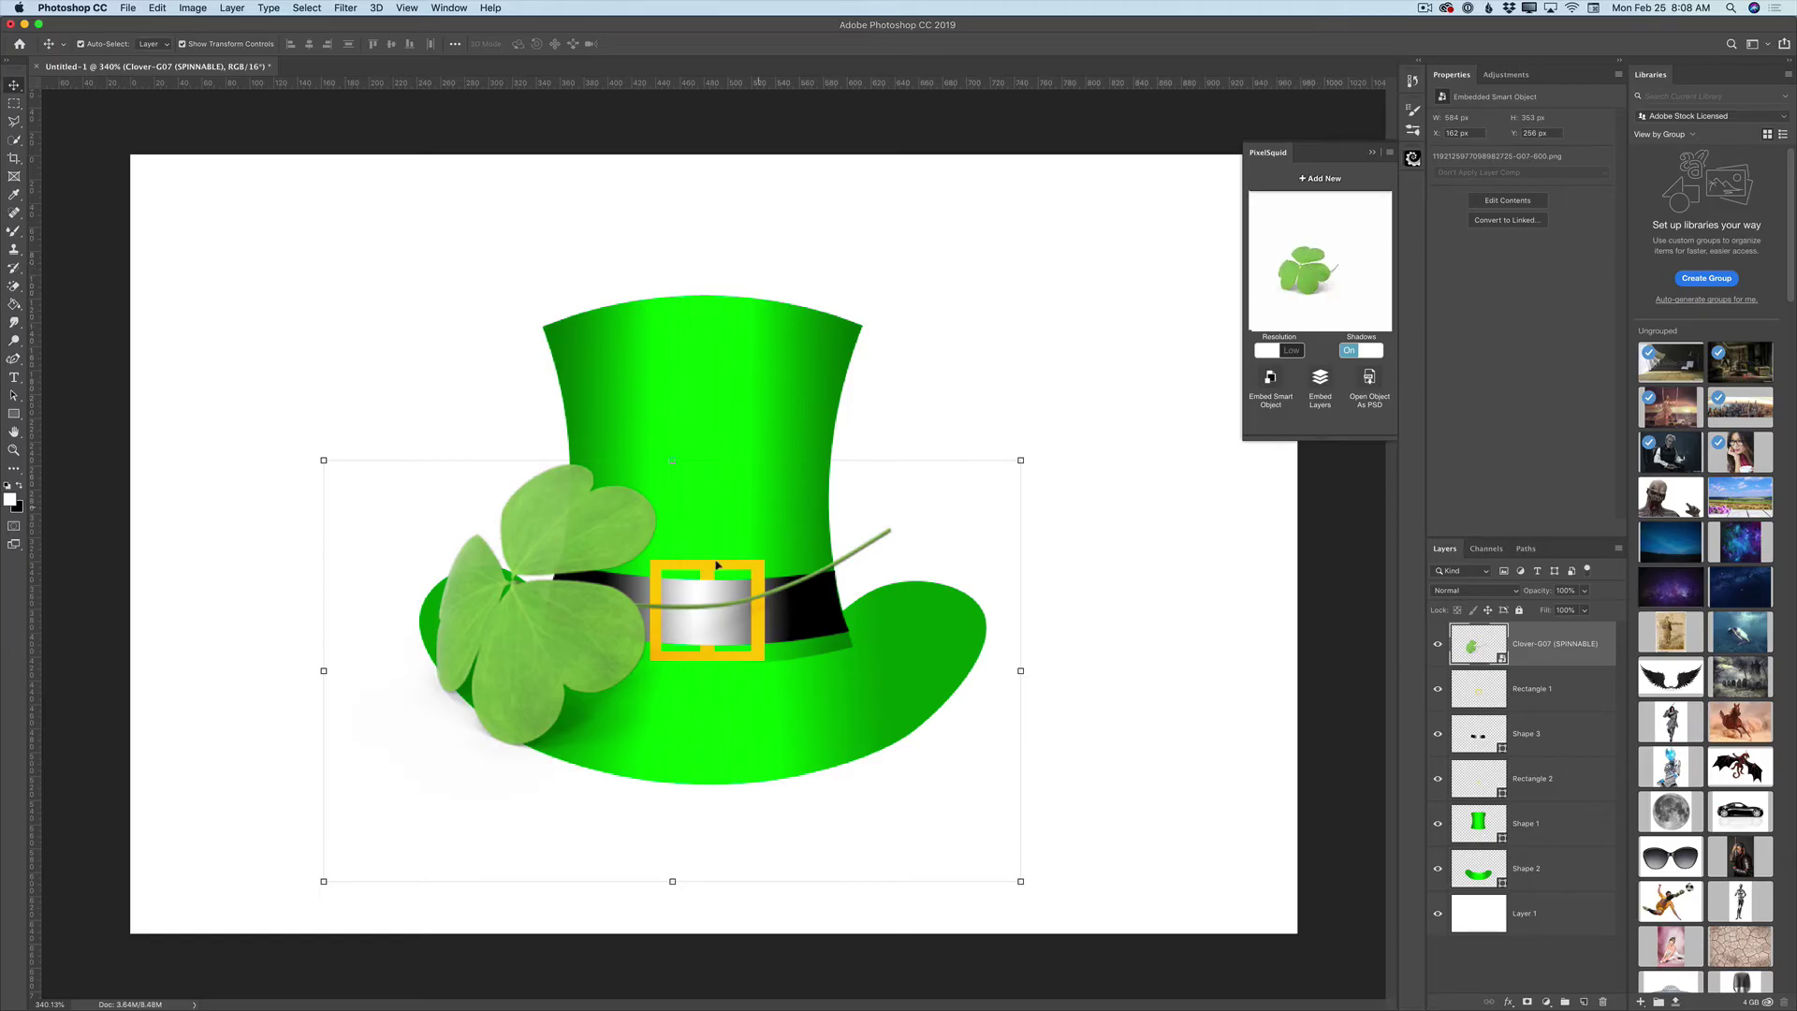
# Move the clover over the lower right part of the hat and set its resolution to High
pyautogui.moveTo(609, 629); pyautogui.dragTo(816, 725)
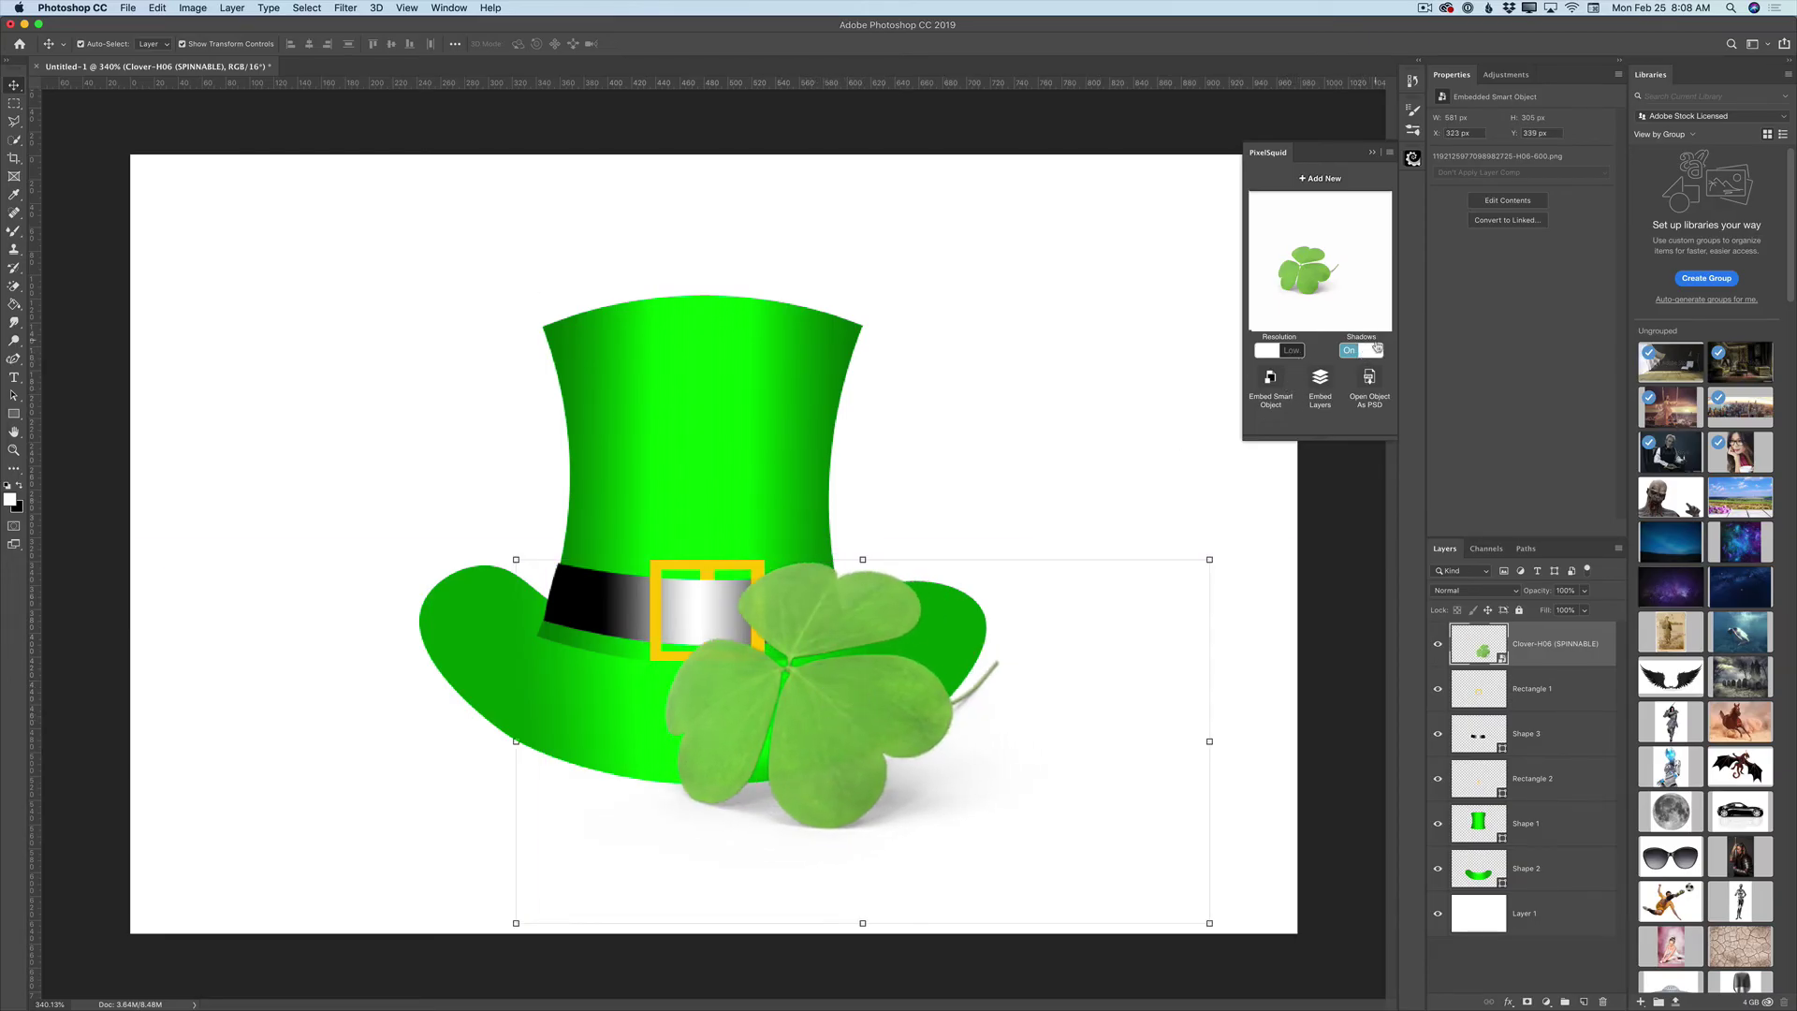
pyautogui.click(1301, 352)
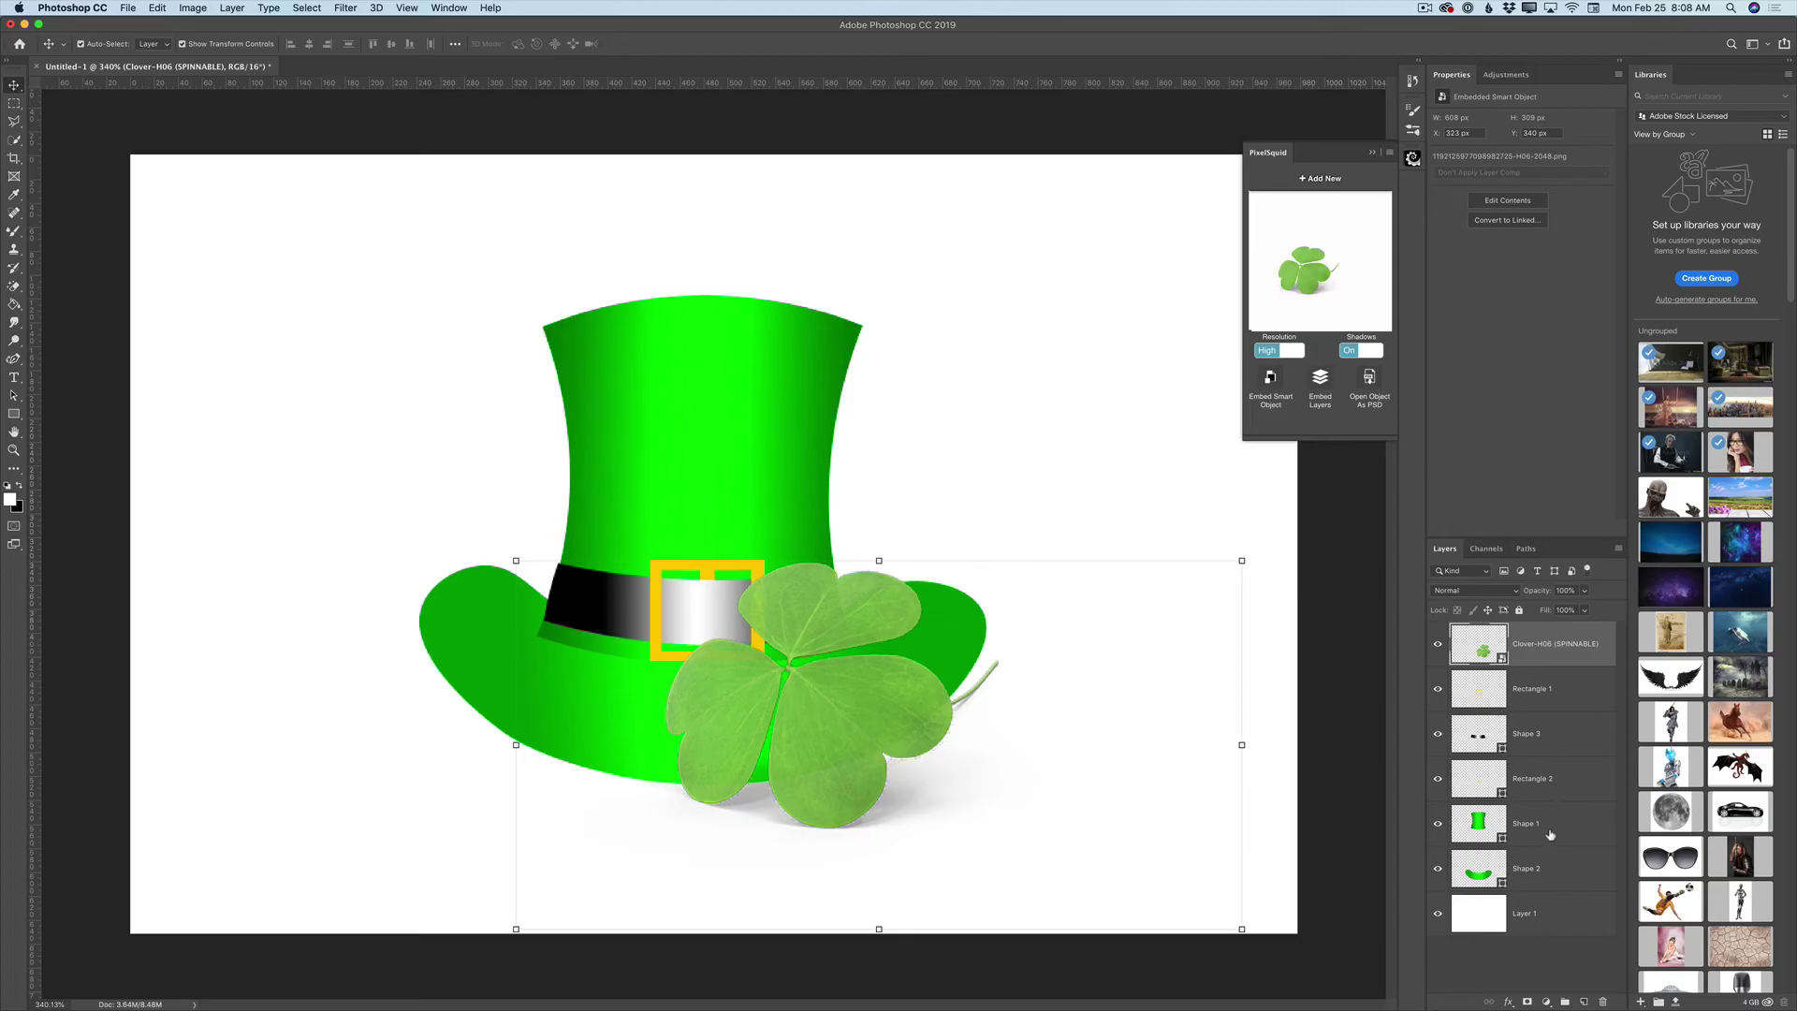
# Sample the darker green near the crown's upper-left edge and fill the white background layer with it using the Paint Bucket
pyautogui.click(1556, 911)
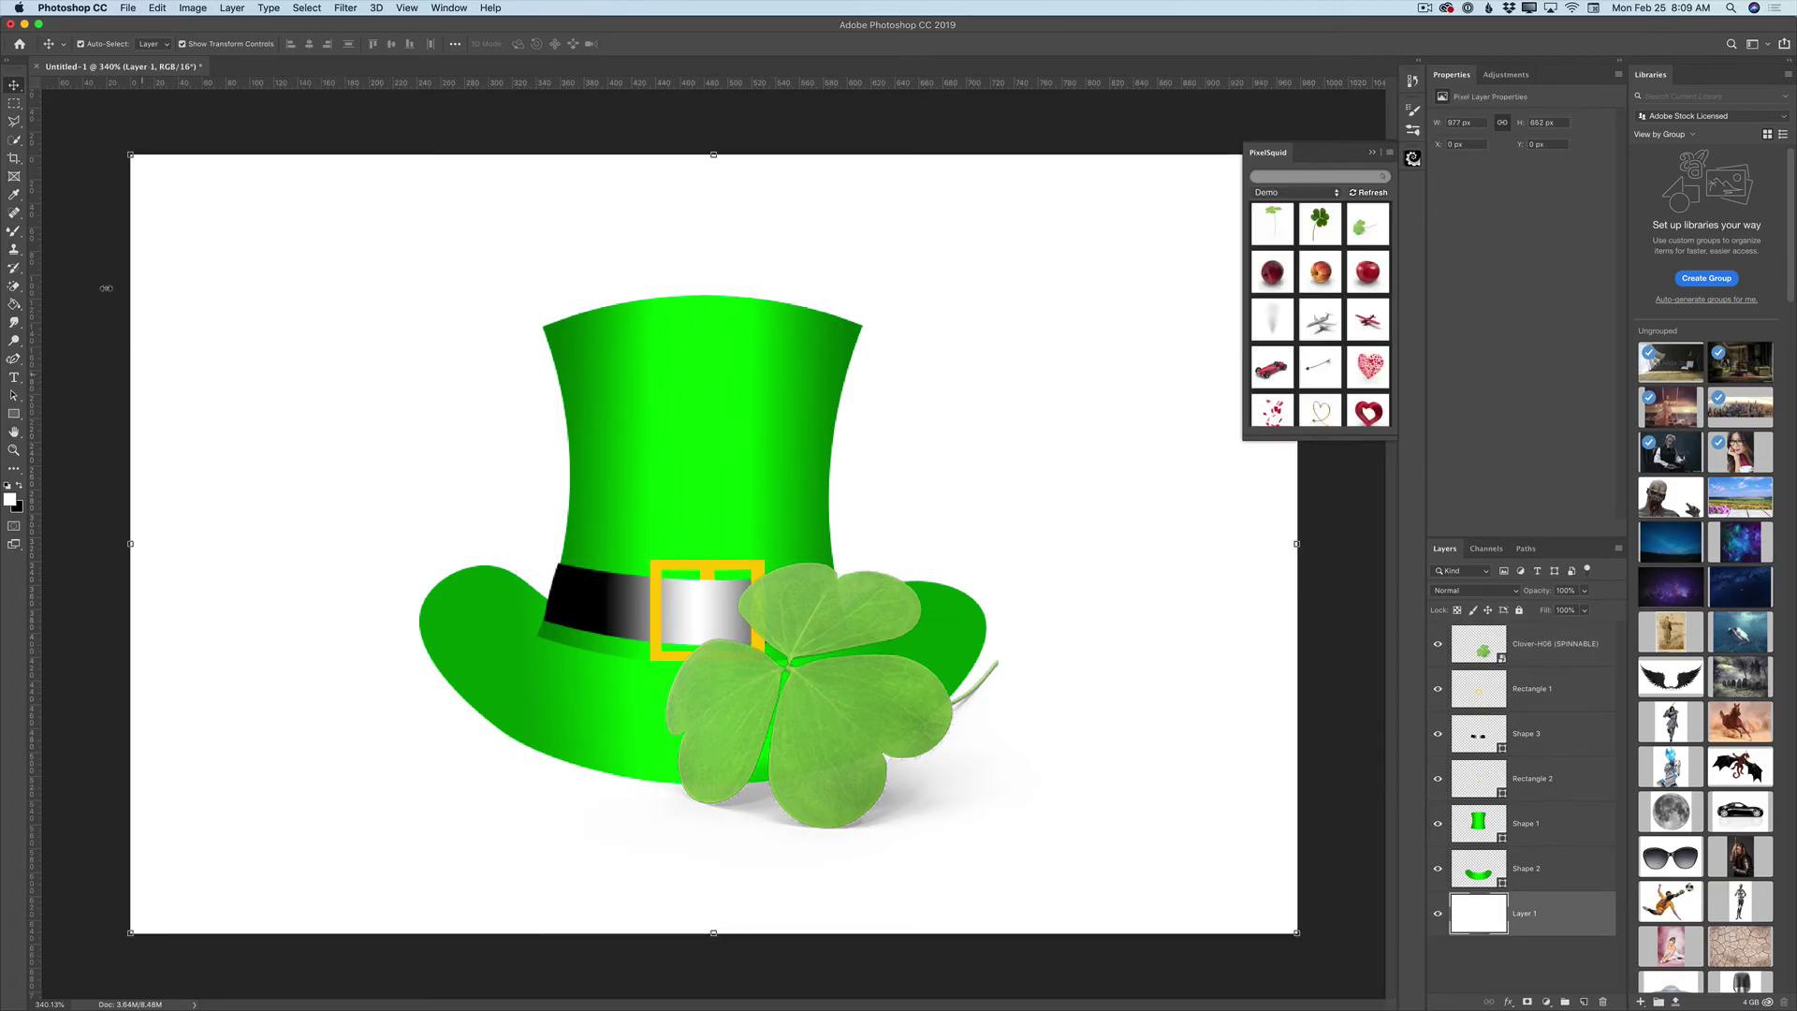
pyautogui.click(15, 195)
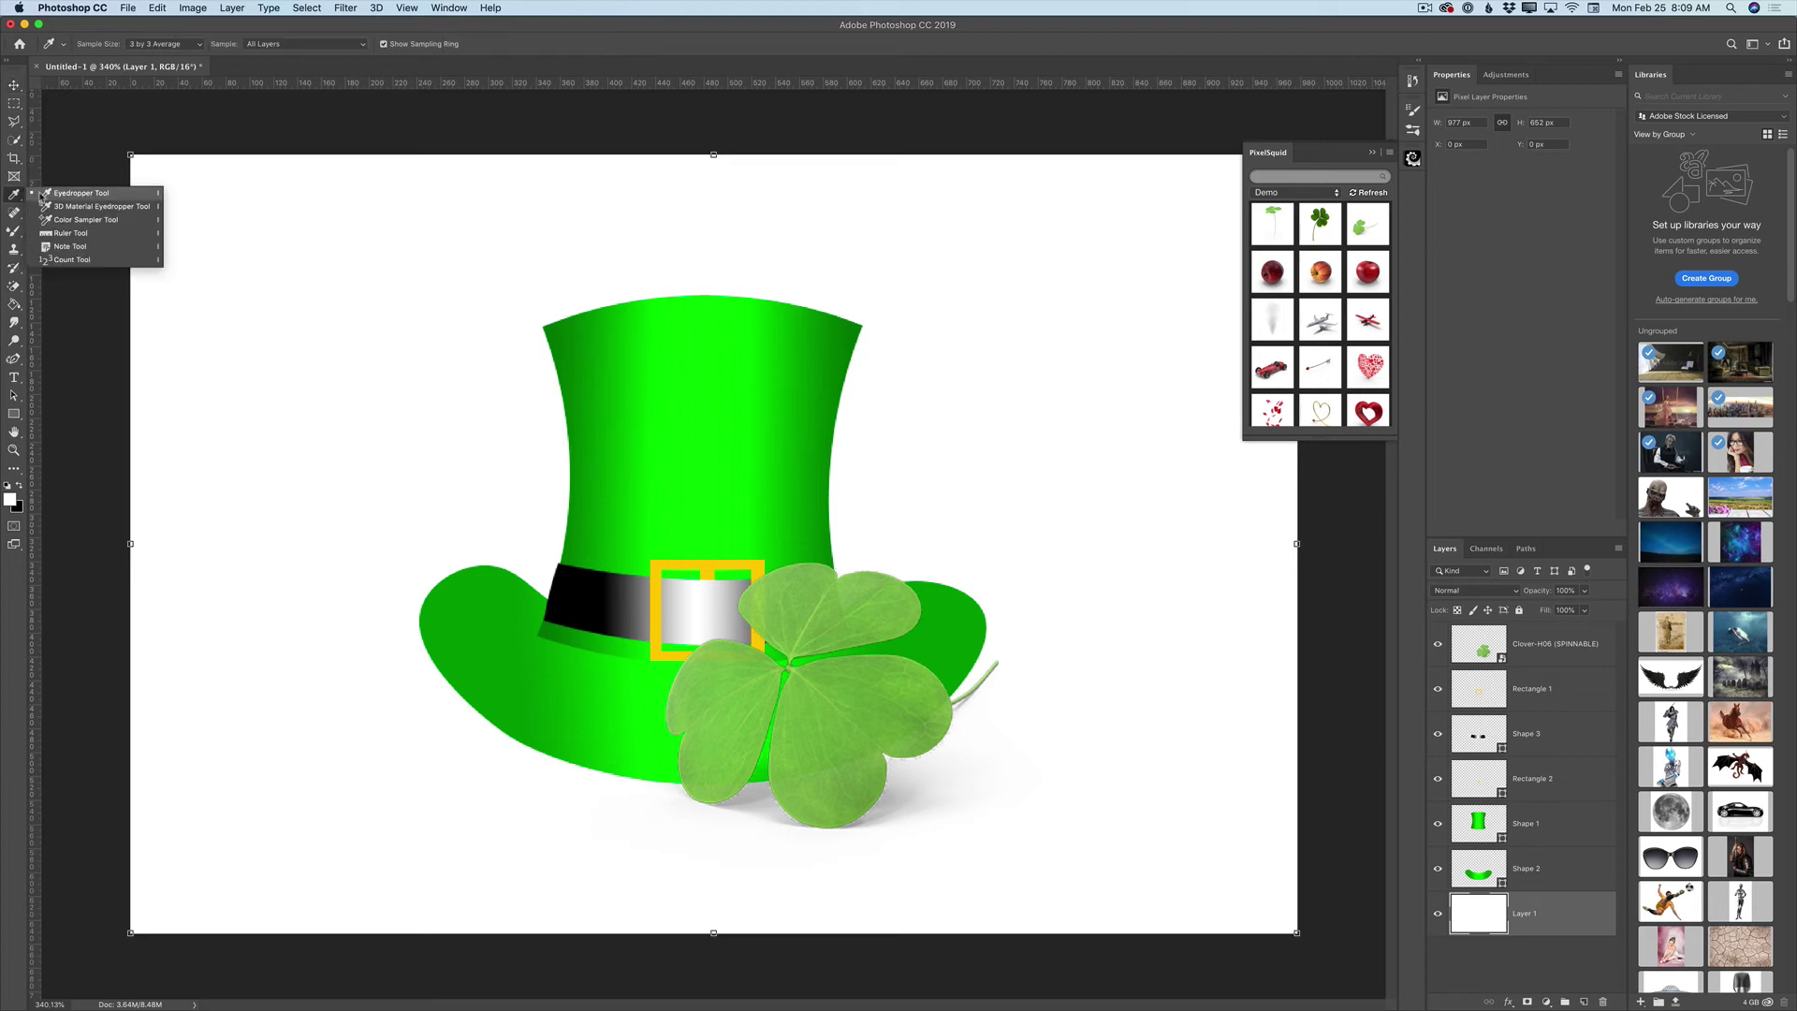
pyautogui.click(73, 195)
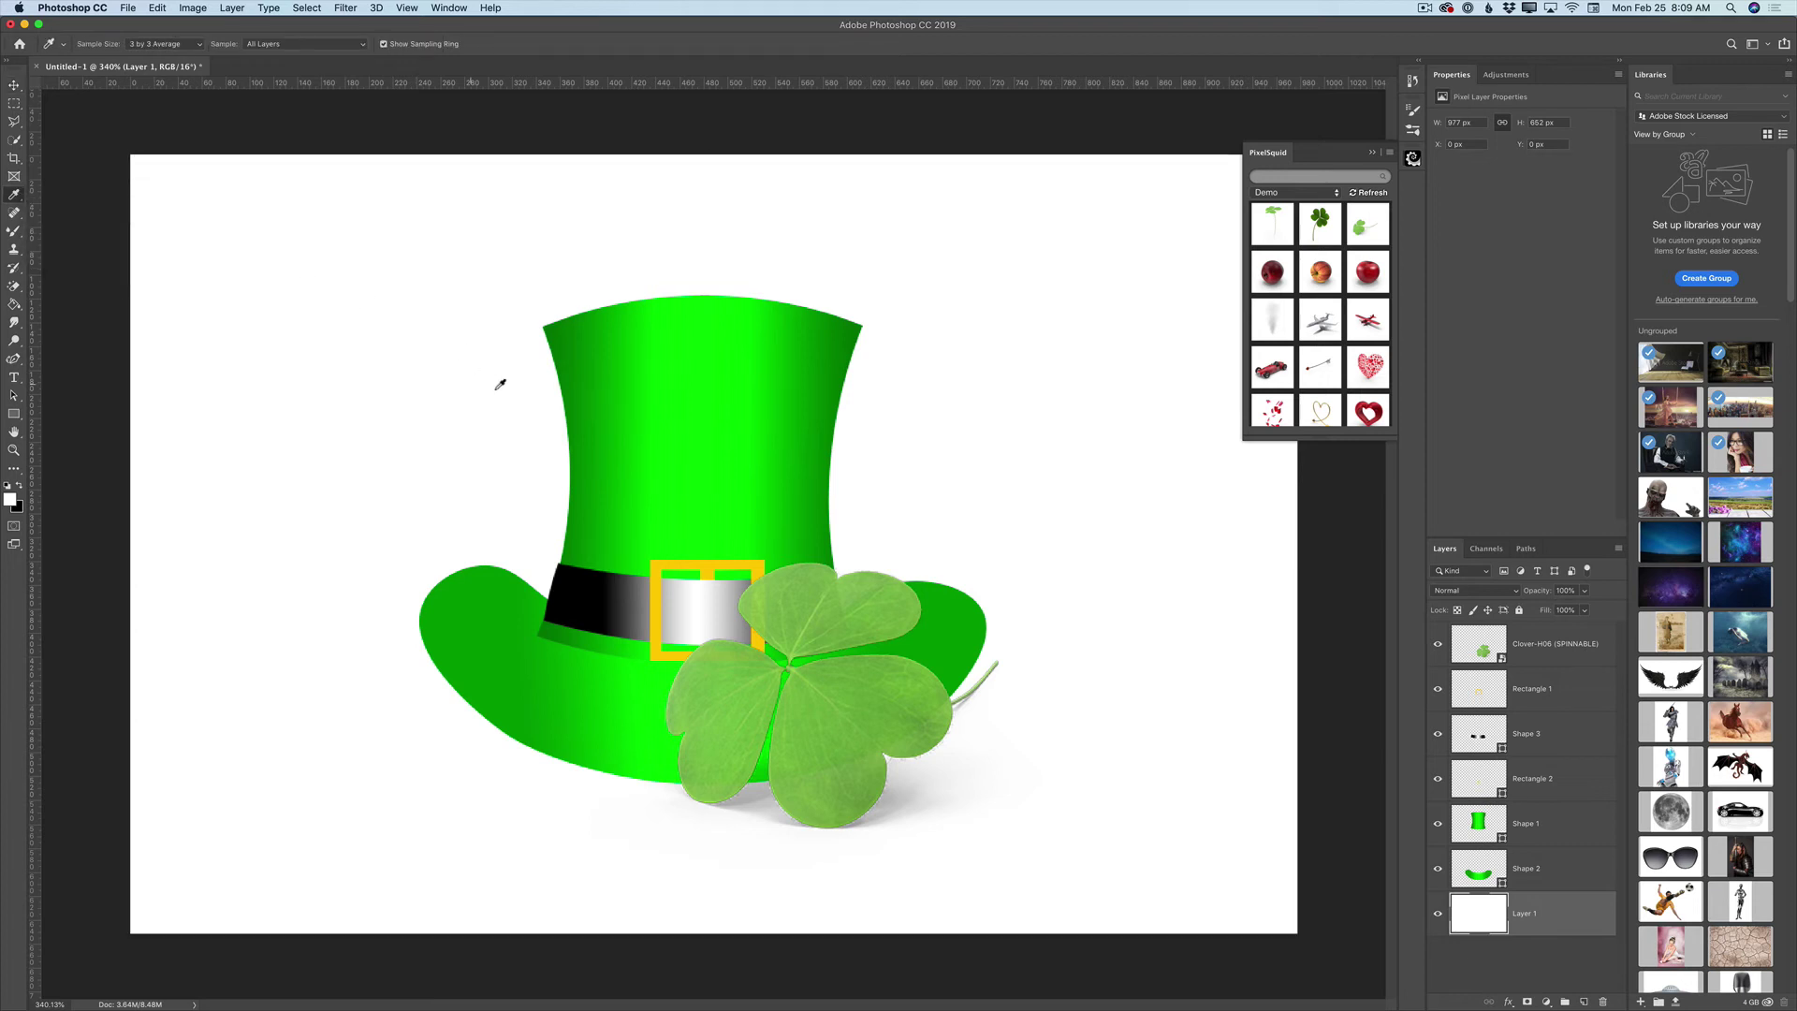
pyautogui.click(580, 341)
pyautogui.click(14, 305)
pyautogui.rightClick(14, 305)
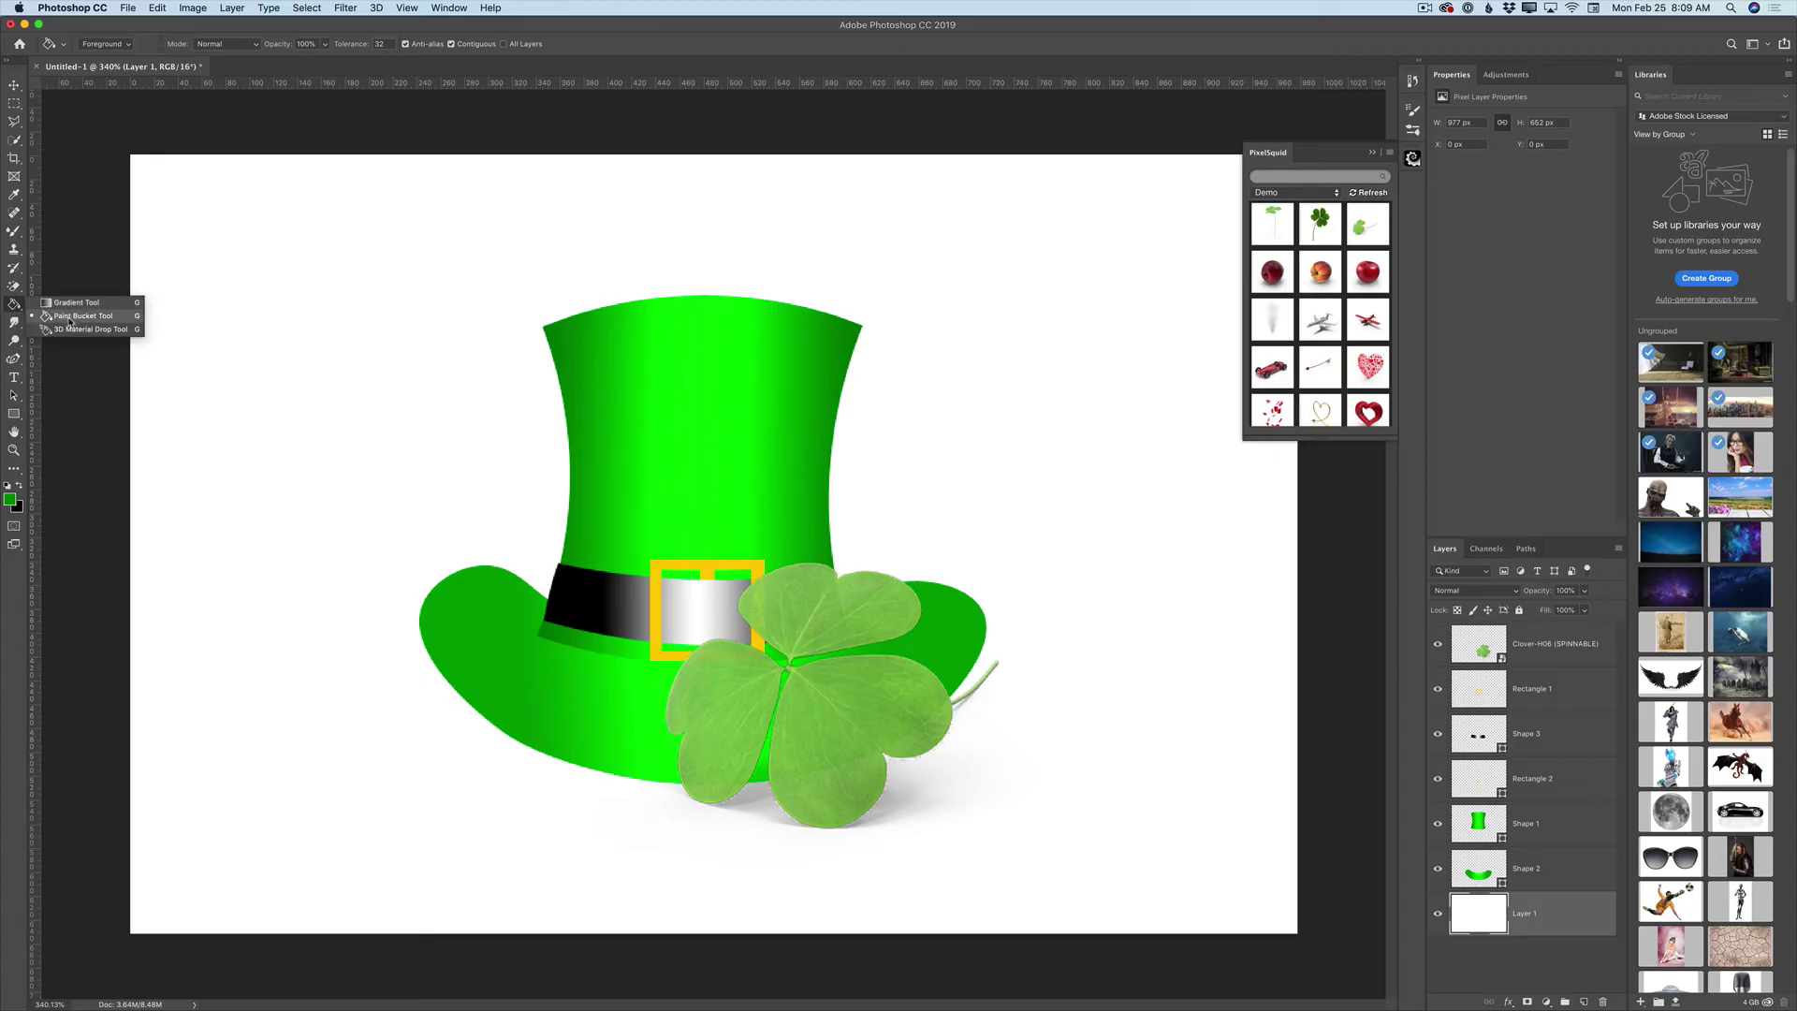
pyautogui.click(69, 317)
pyautogui.click(251, 314)
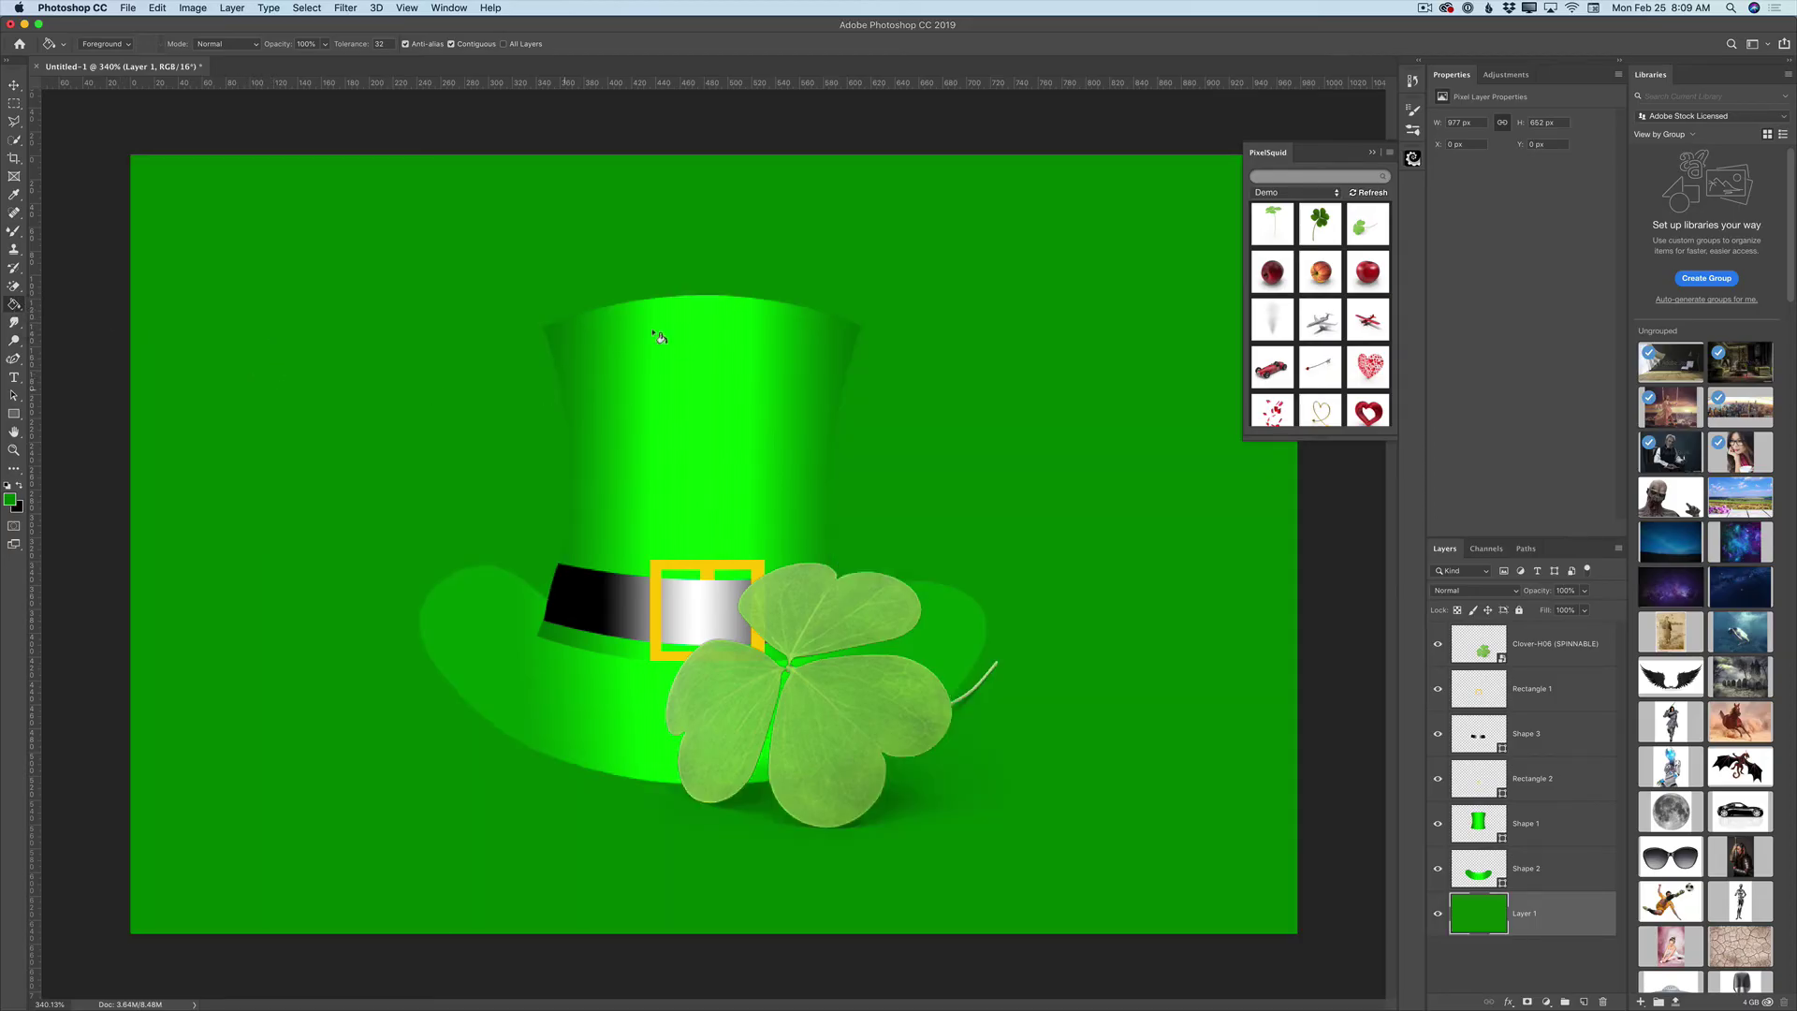
# Darken the green foreground colour and refill the background layer with it
pyautogui.click(12, 501)
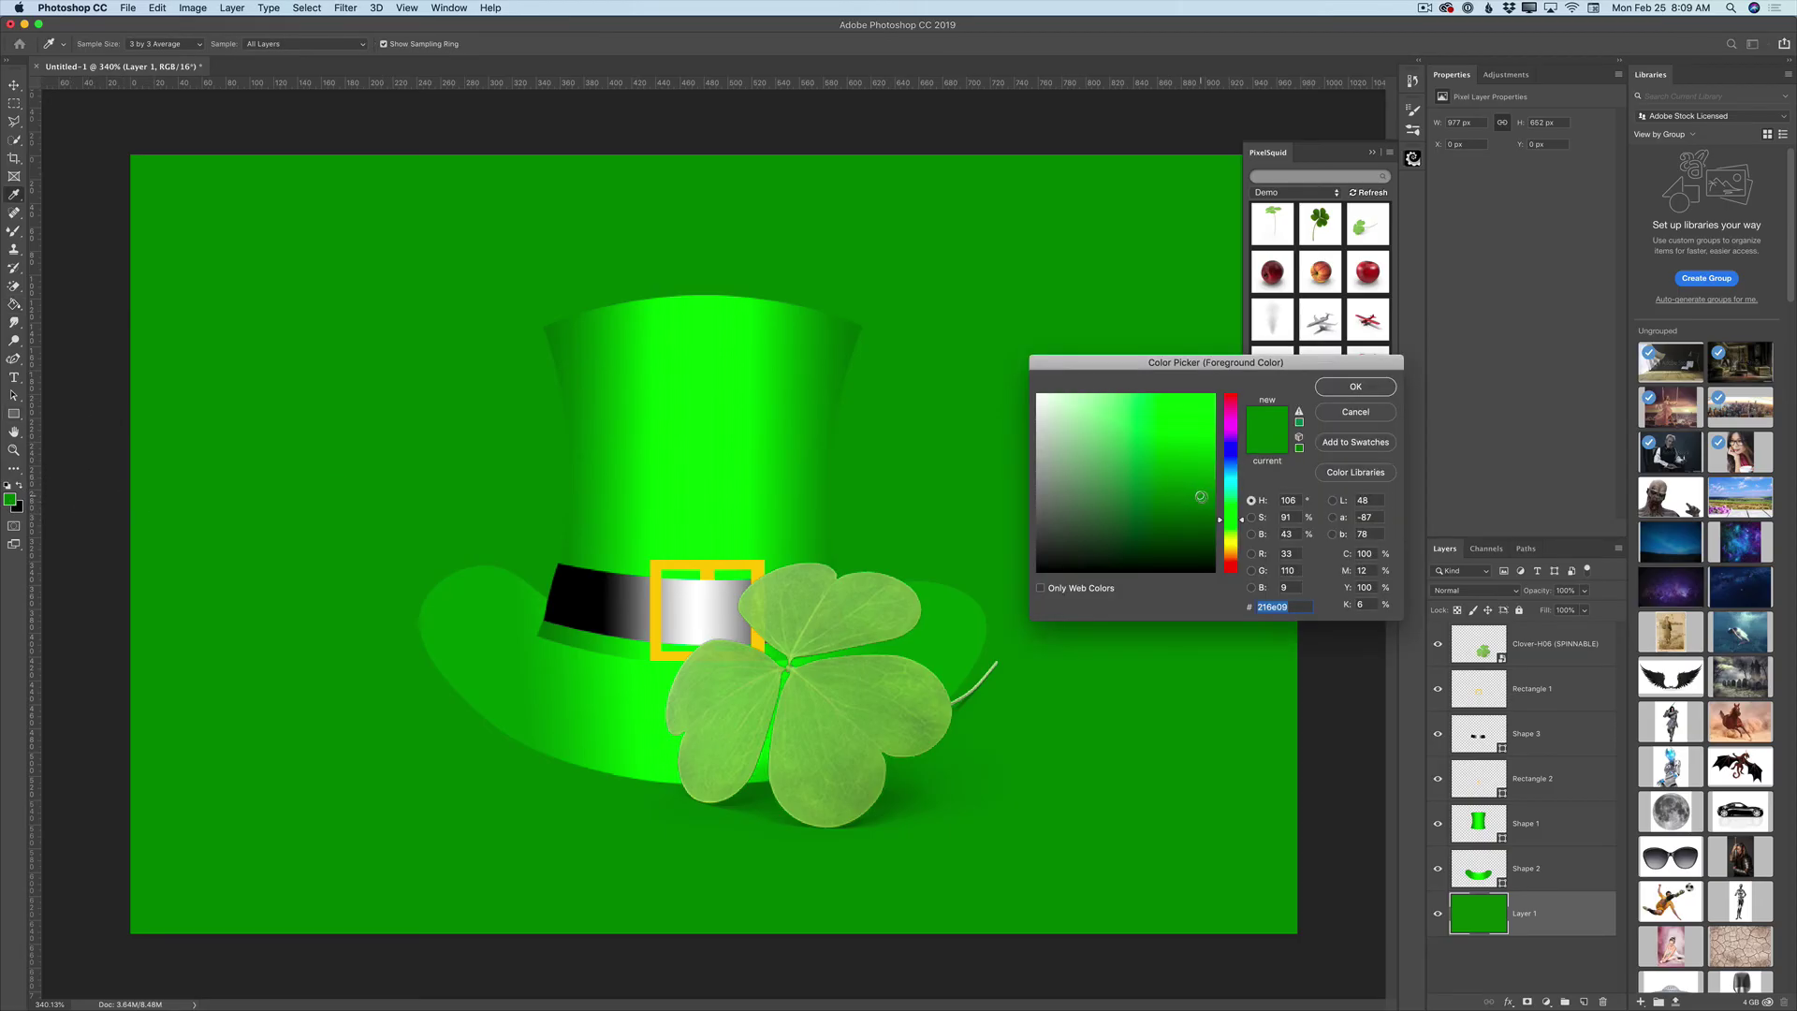
pyautogui.moveTo(1201, 497); pyautogui.dragTo(1207, 512)
pyautogui.click(1357, 388)
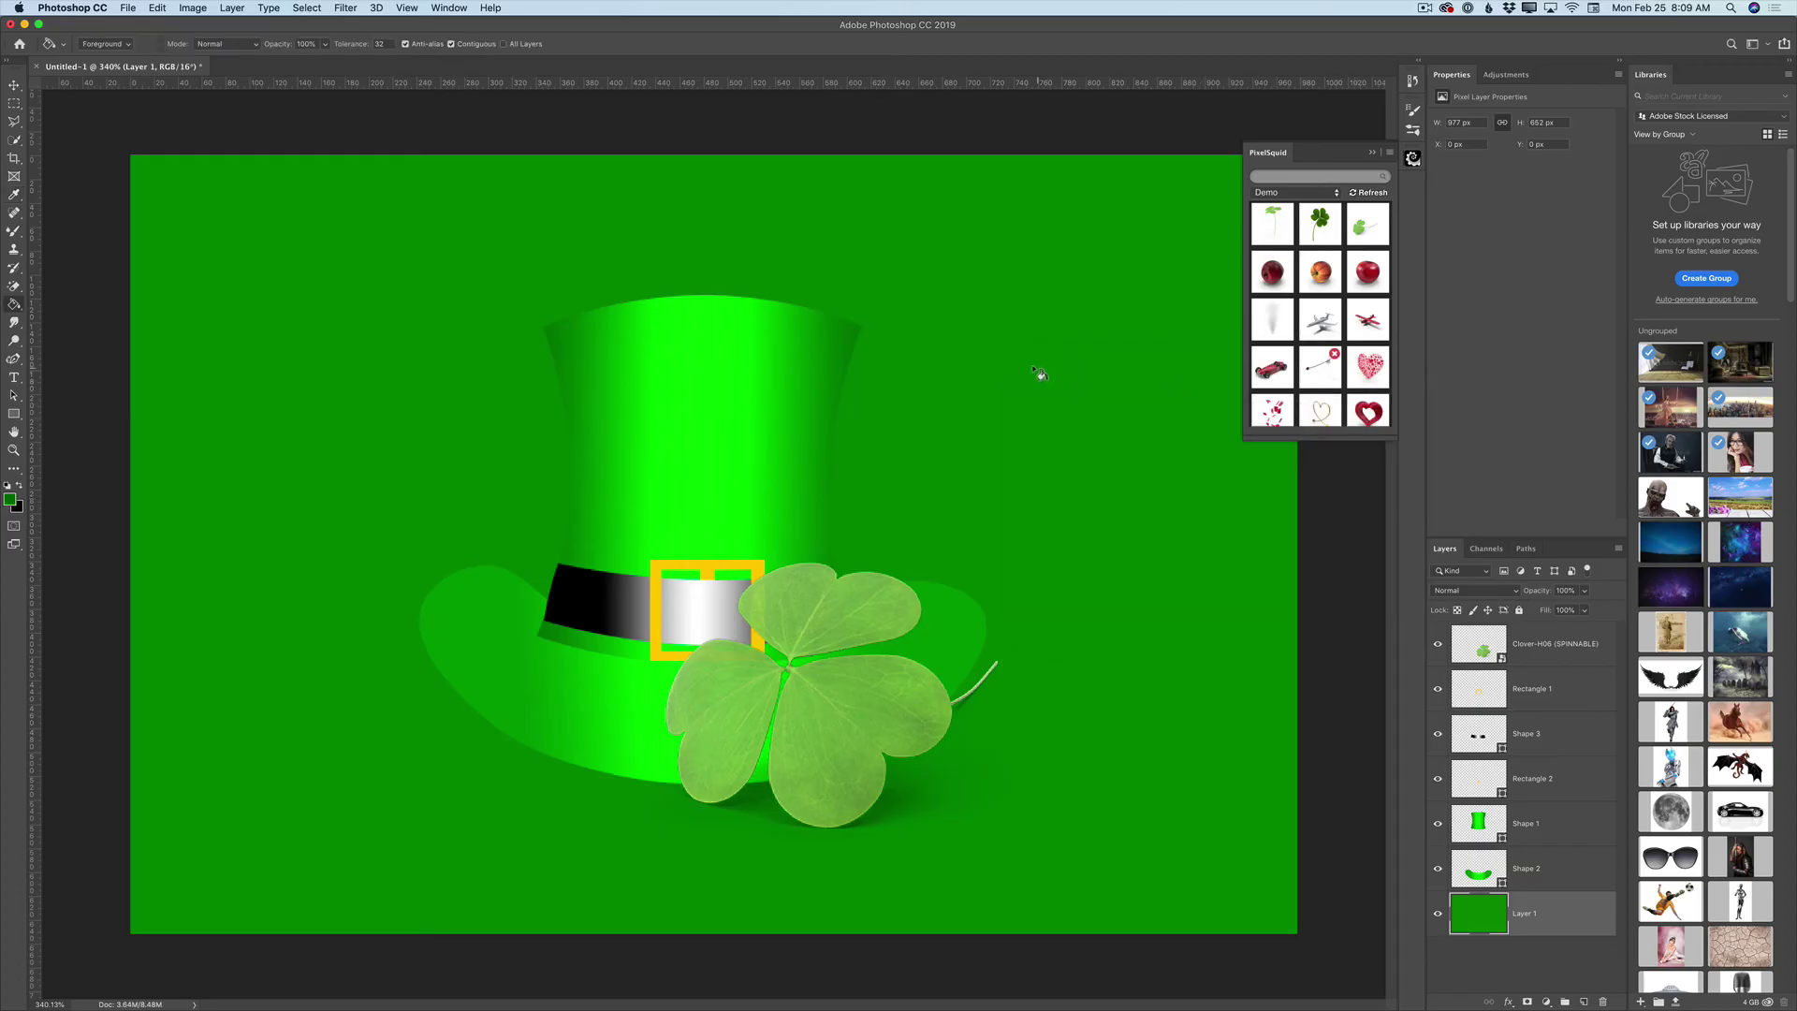
pyautogui.click(1074, 389)
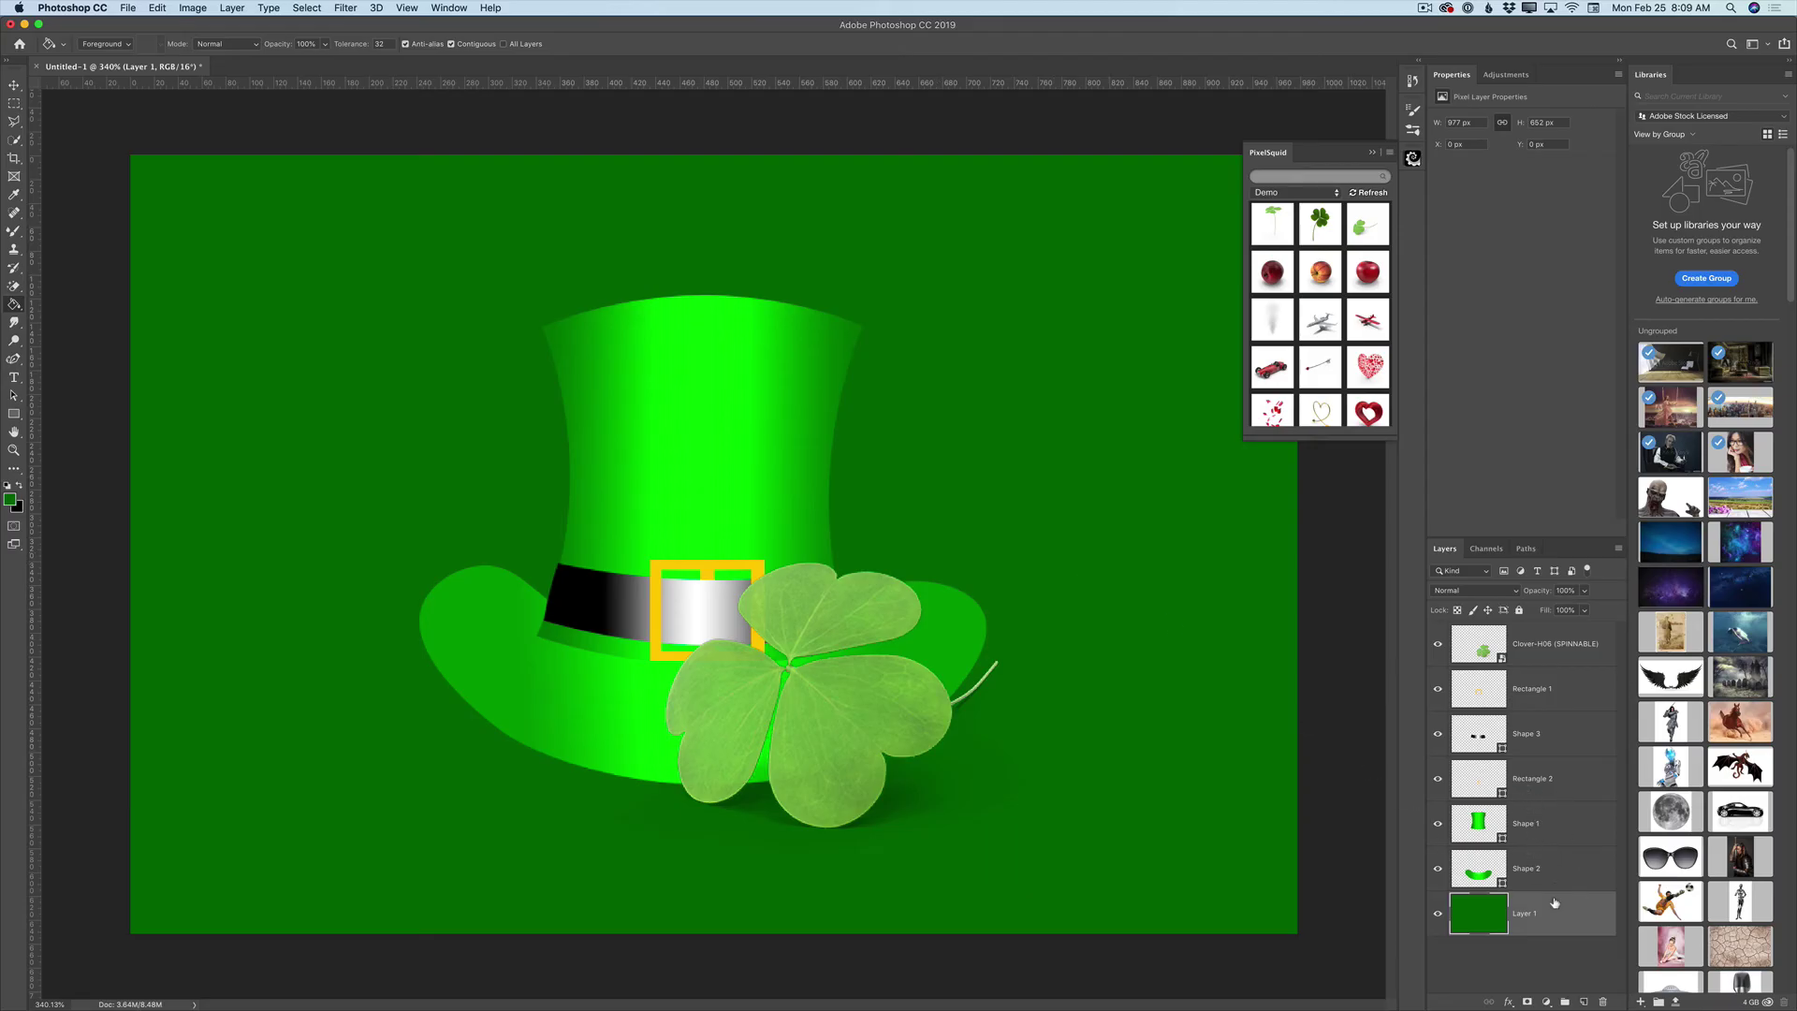
# Add an empty layer directly above the background and sample the dark shadow green beneath the clover's leaves as the foreground colour
pyautogui.click(1585, 1002)
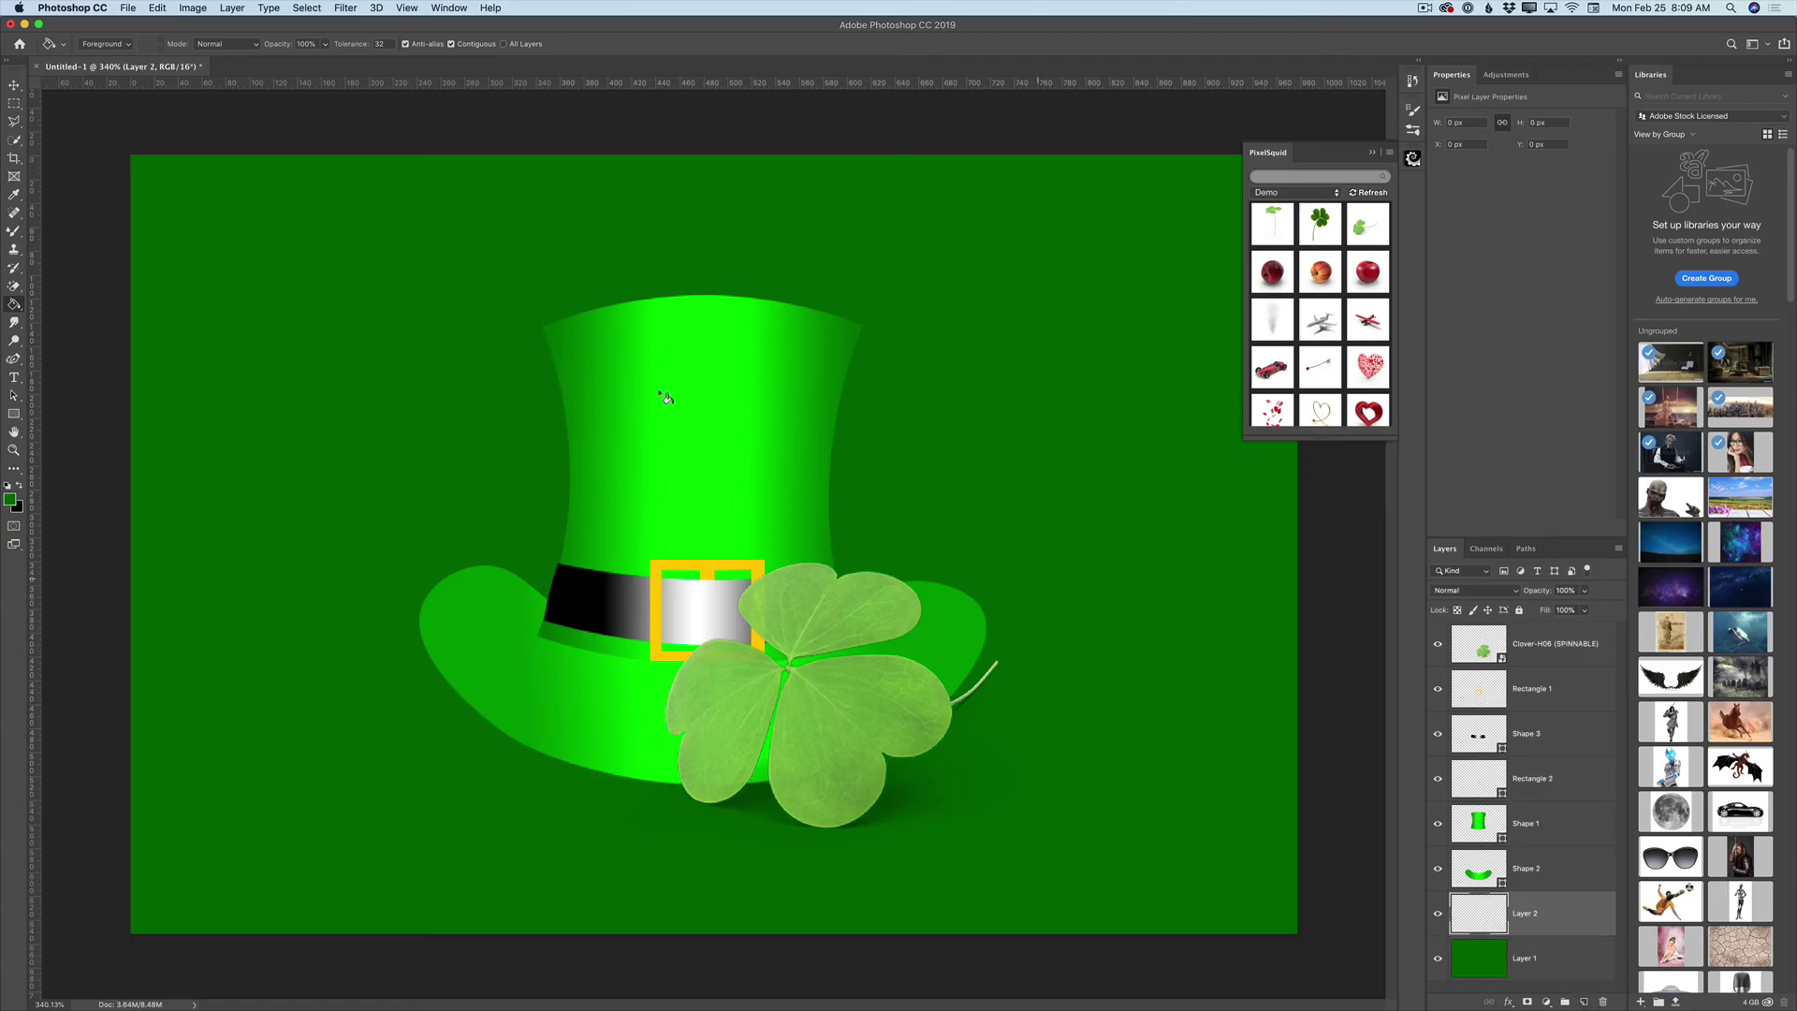
pyautogui.click(14, 194)
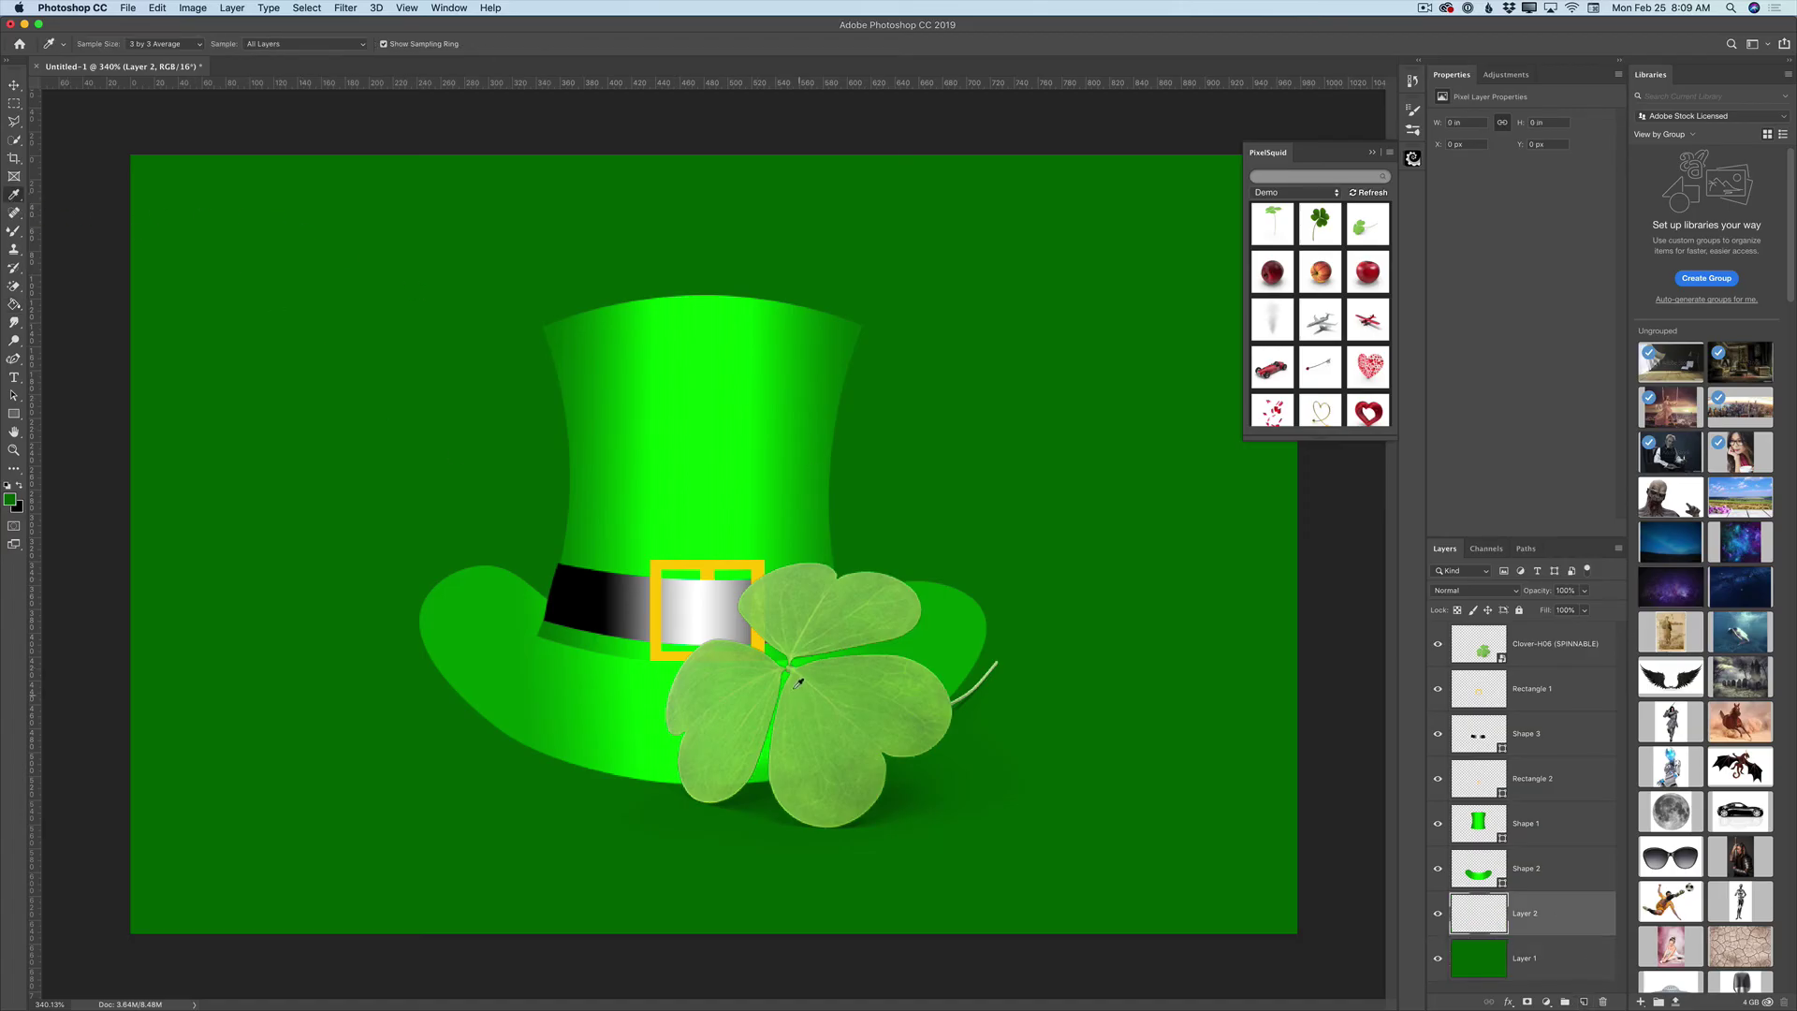
pyautogui.click(11, 194)
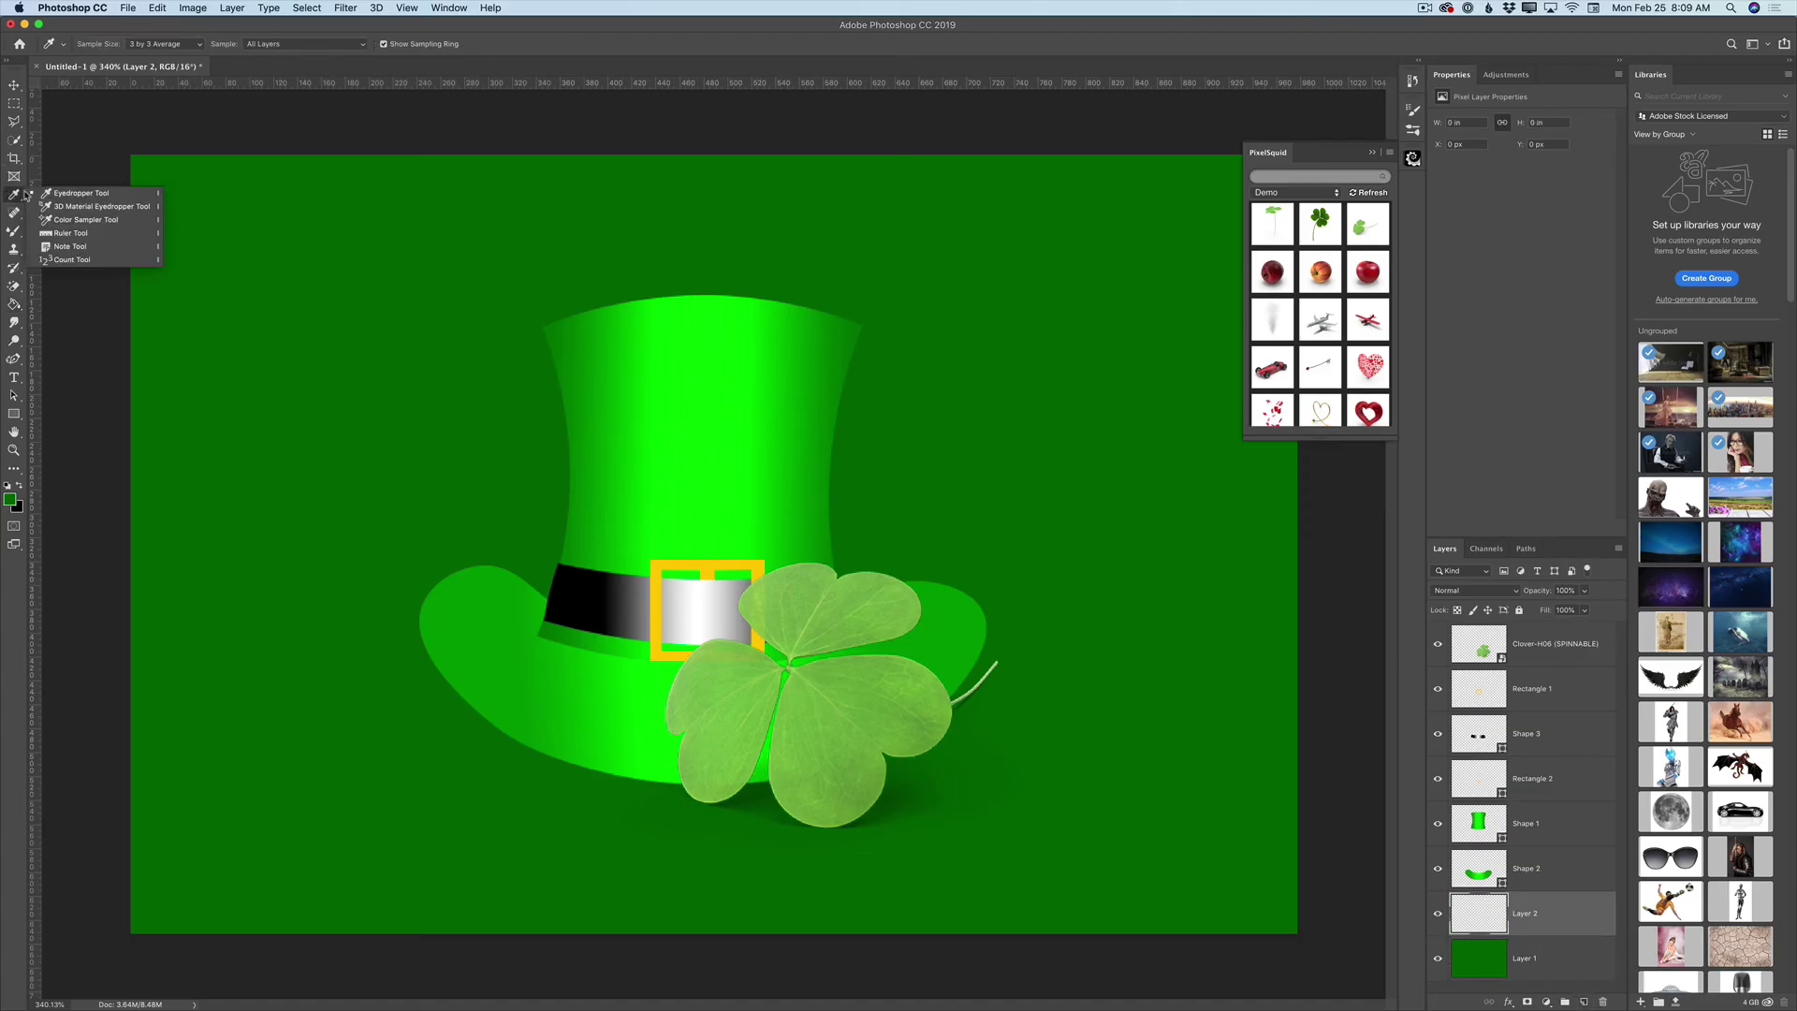
pyautogui.click(61, 195)
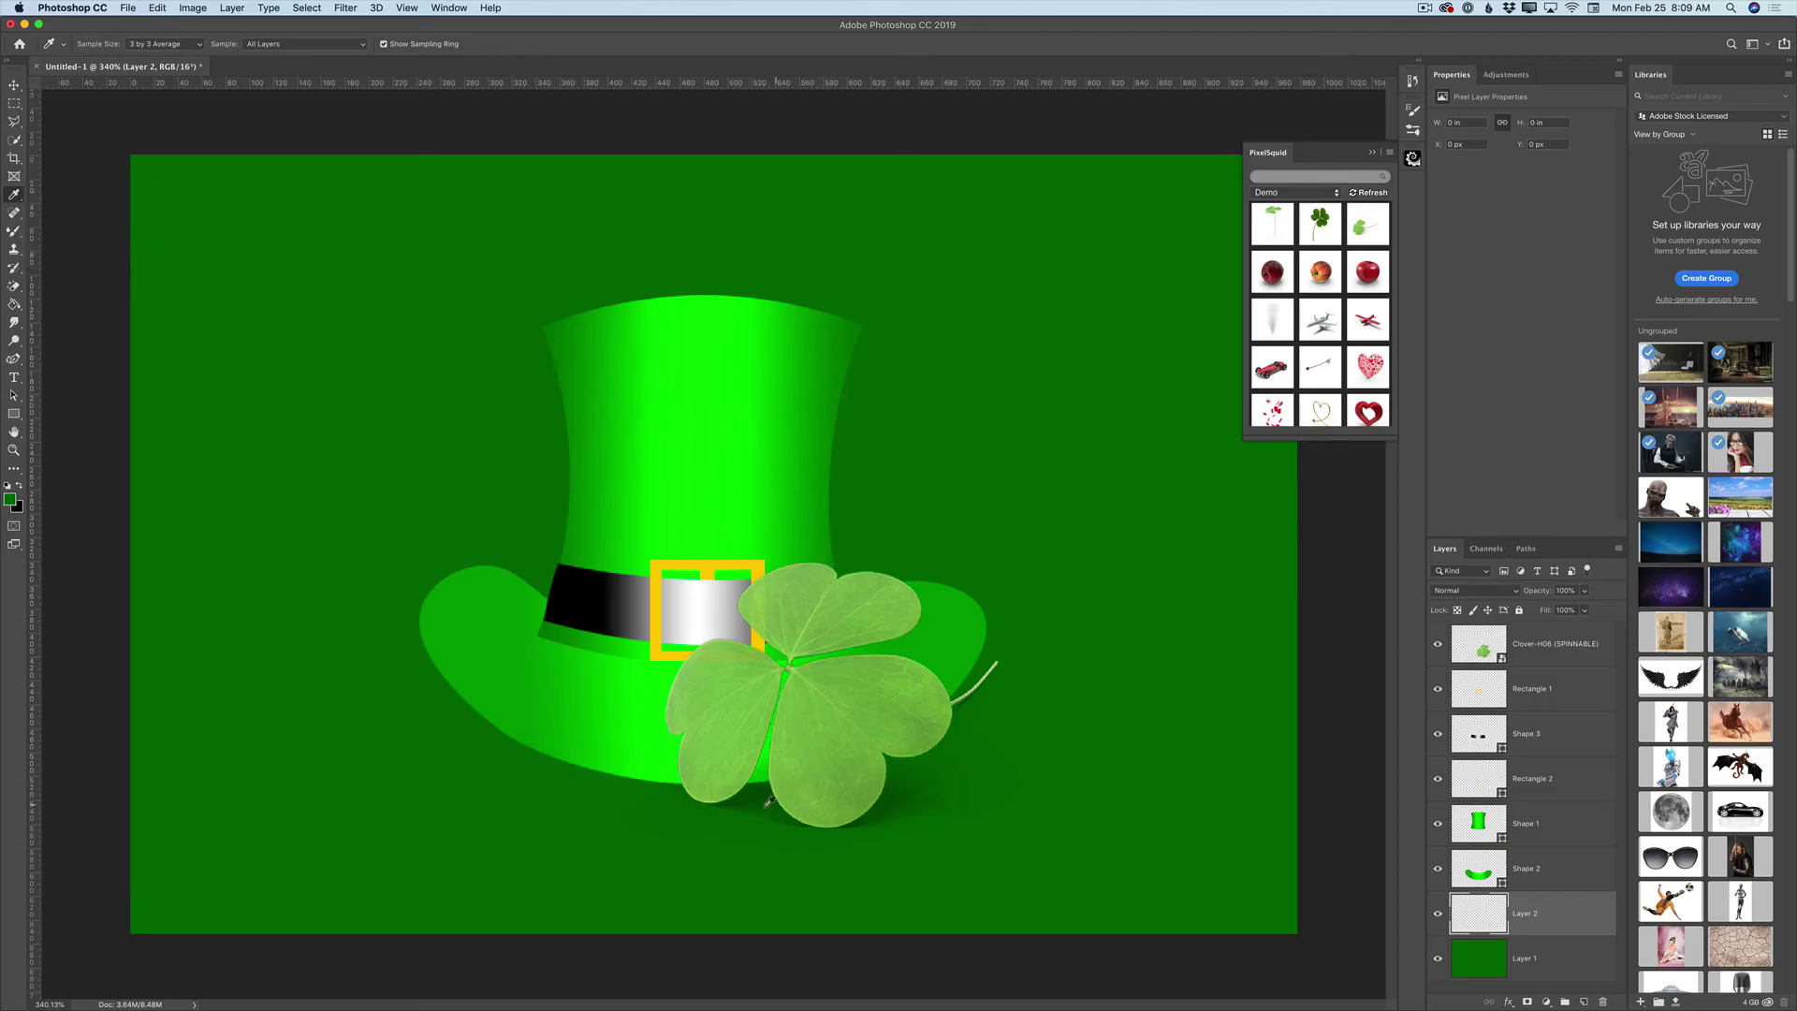
pyautogui.click(762, 791)
# Paint a dark shadow along the underside of the hat brim using the Brush tool with a 44 px soft round brush
pyautogui.click(14, 231)
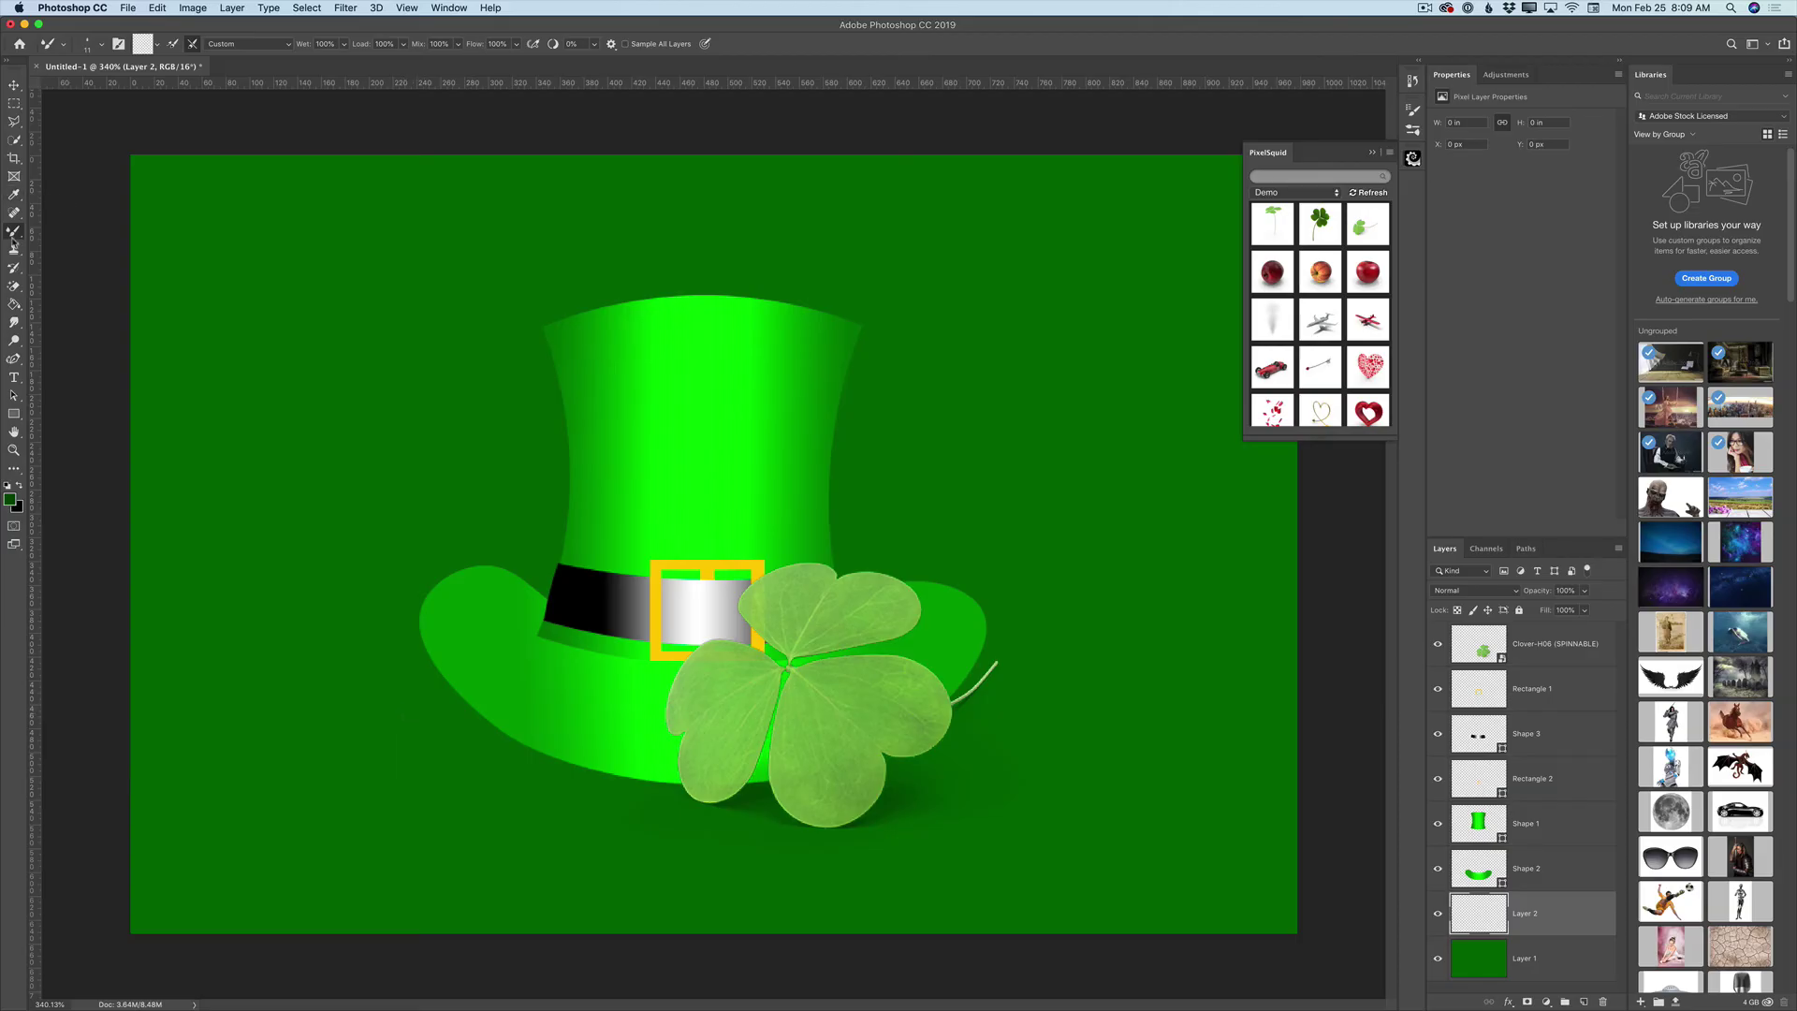
pyautogui.moveTo(15, 231); pyautogui.dragTo(47, 231)
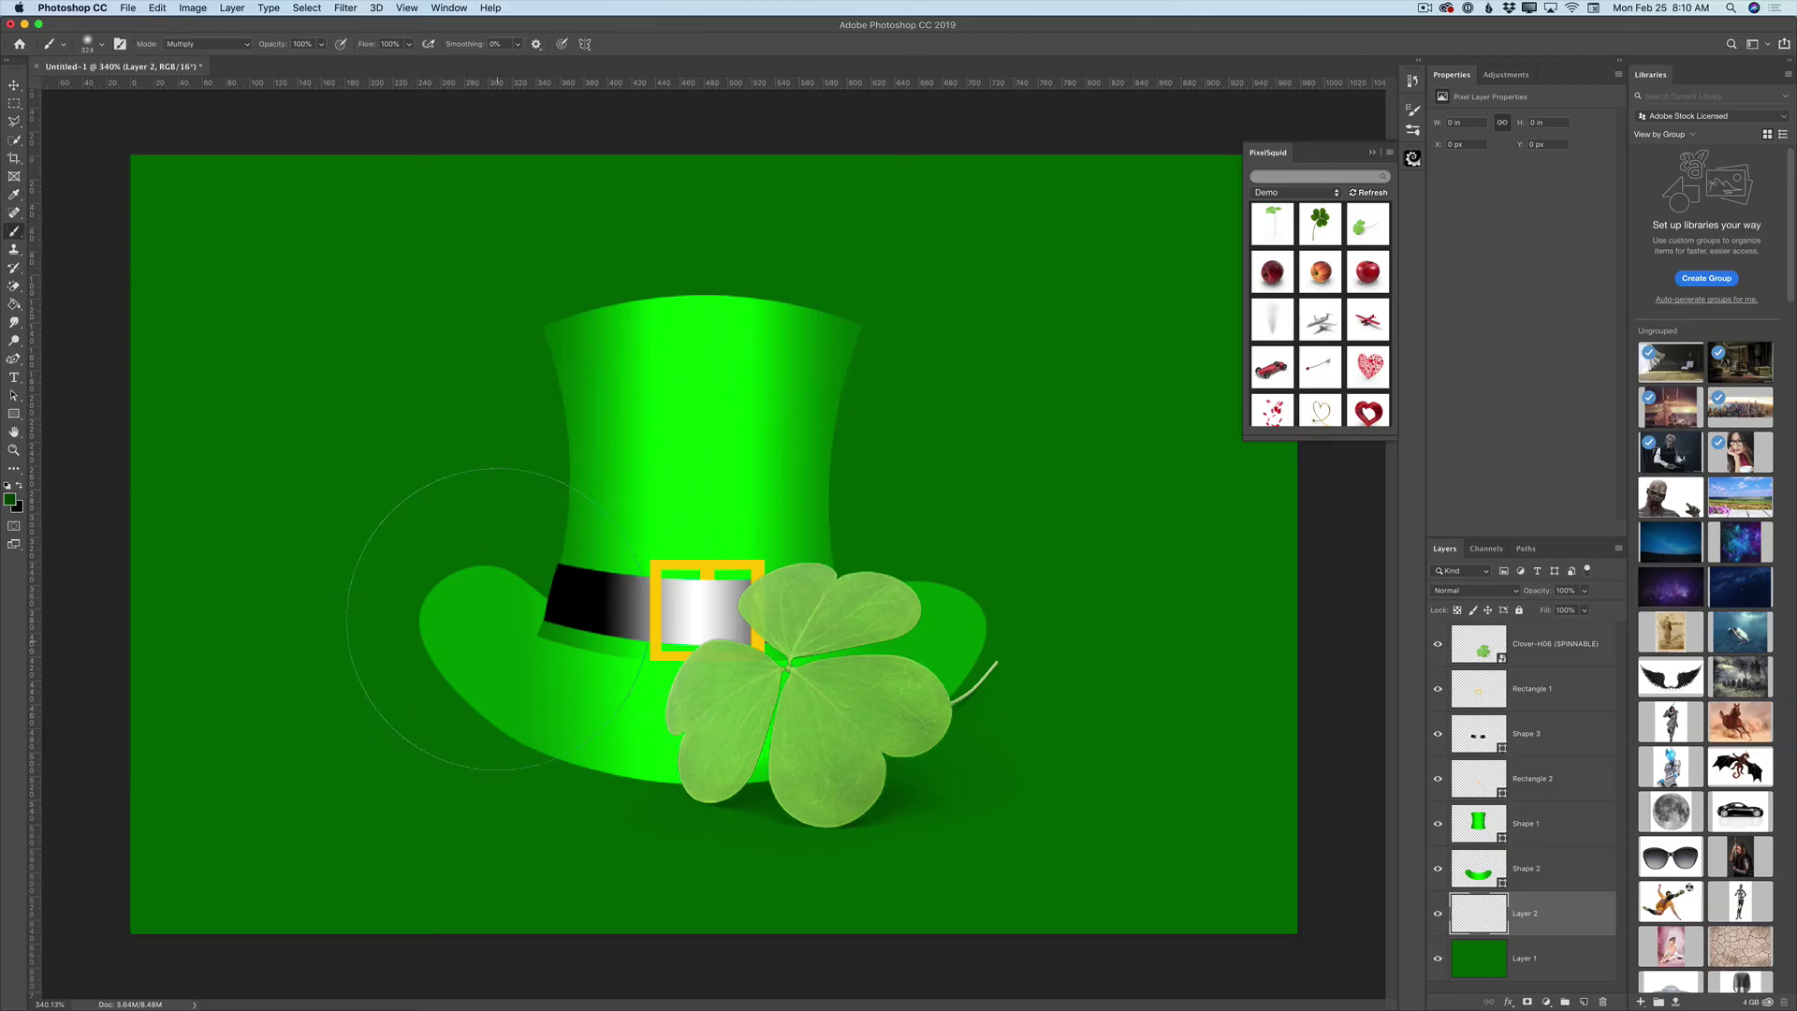
pyautogui.click(89, 44)
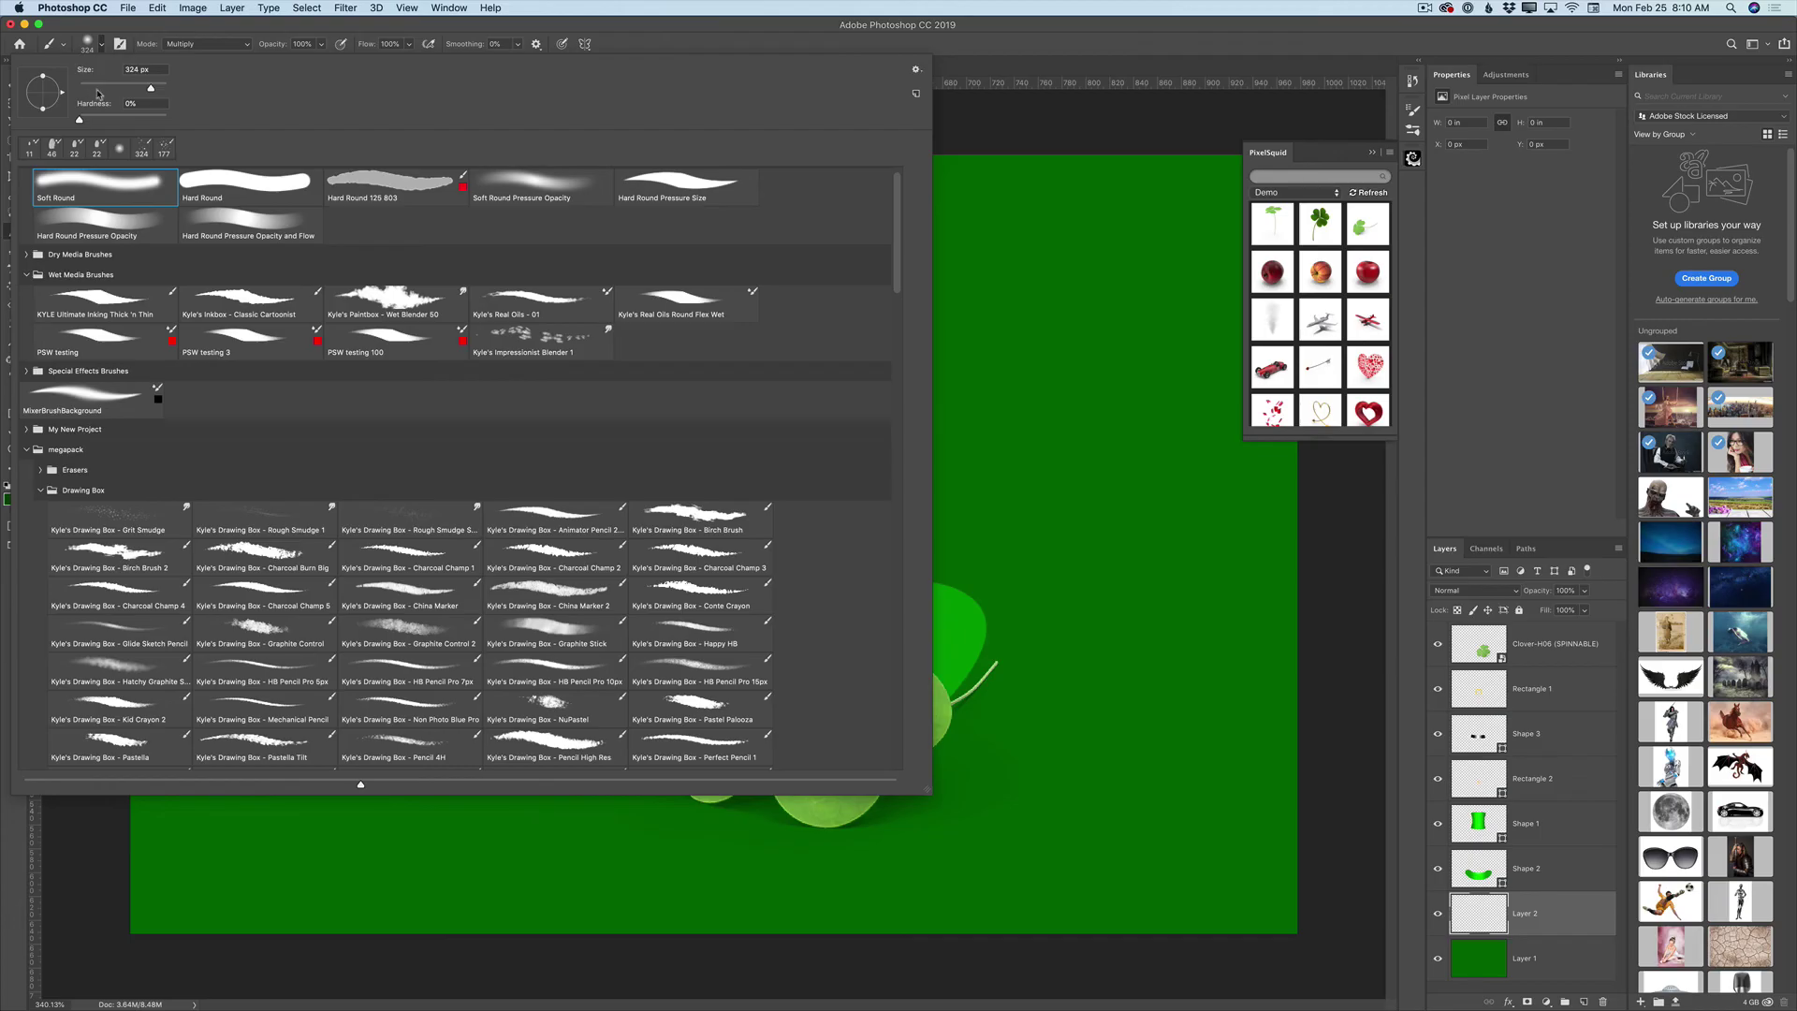
pyautogui.moveTo(94, 90); pyautogui.dragTo(96, 89)
pyautogui.click(89, 44)
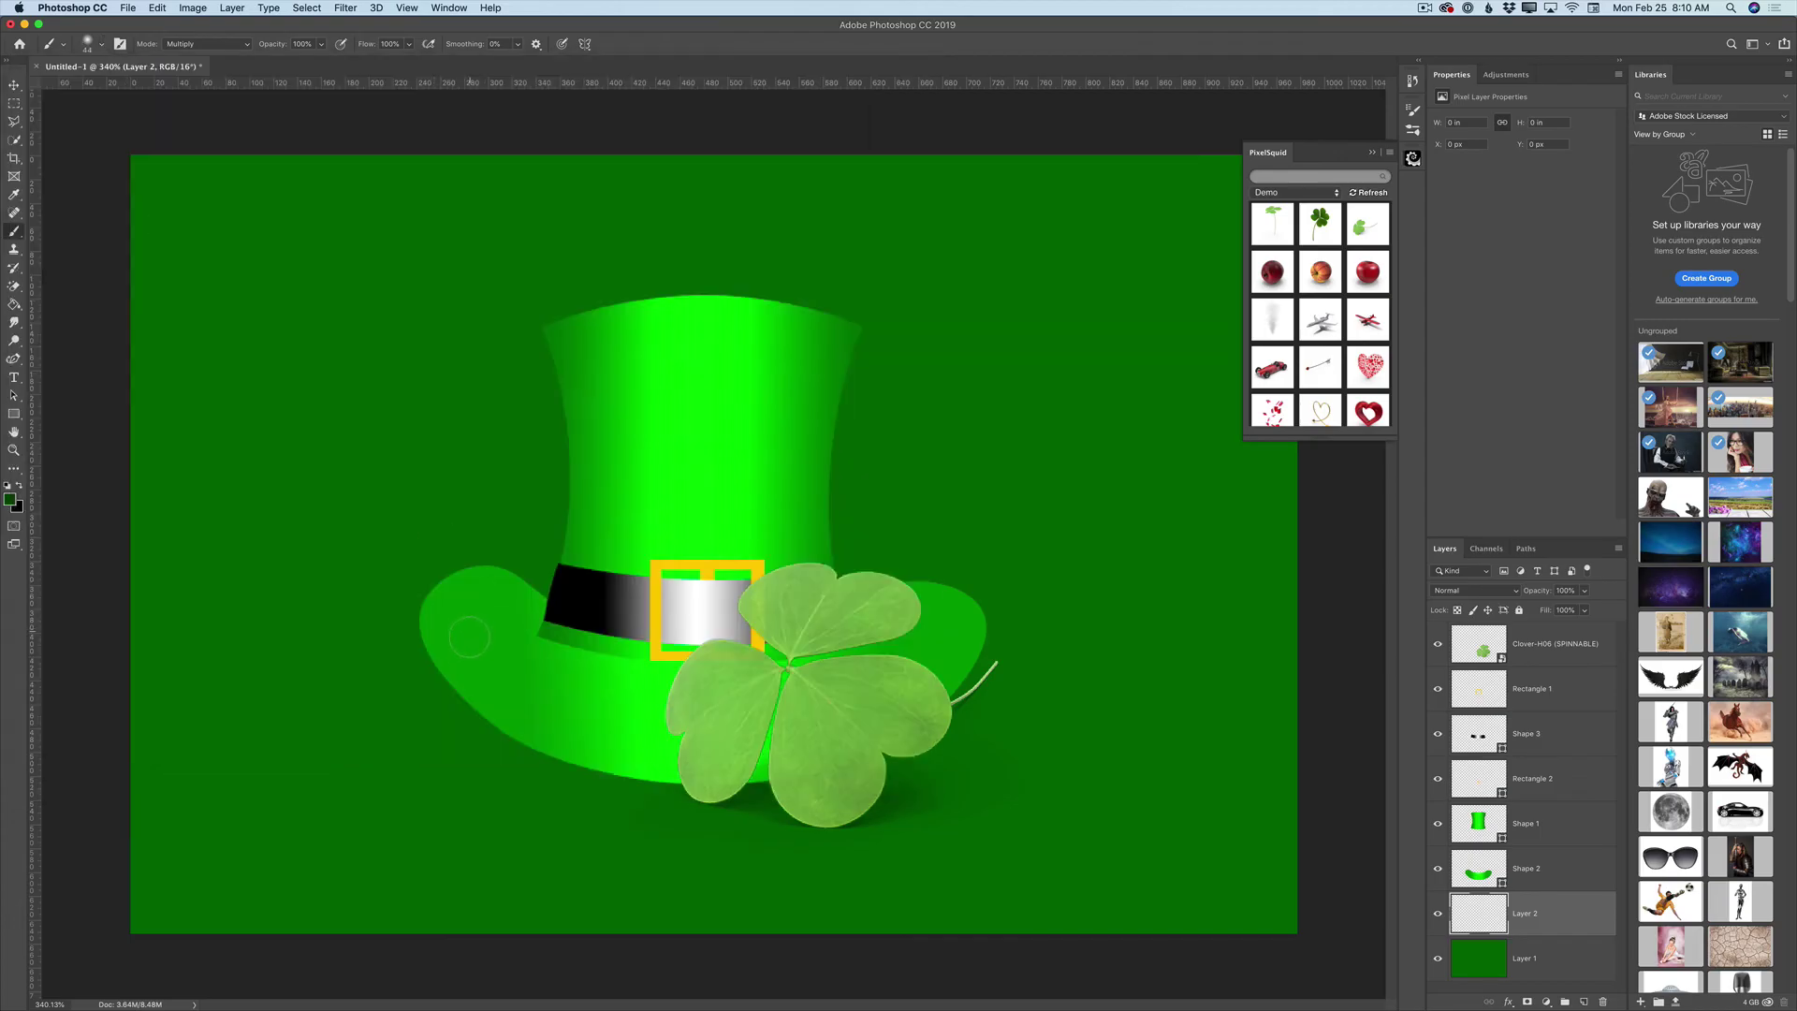
pyautogui.moveTo(459, 665)
pyautogui.mouseDown()
pyautogui.moveTo(507, 714)
pyautogui.moveTo(453, 653)
pyautogui.moveTo(484, 680)
pyautogui.mouseUp()
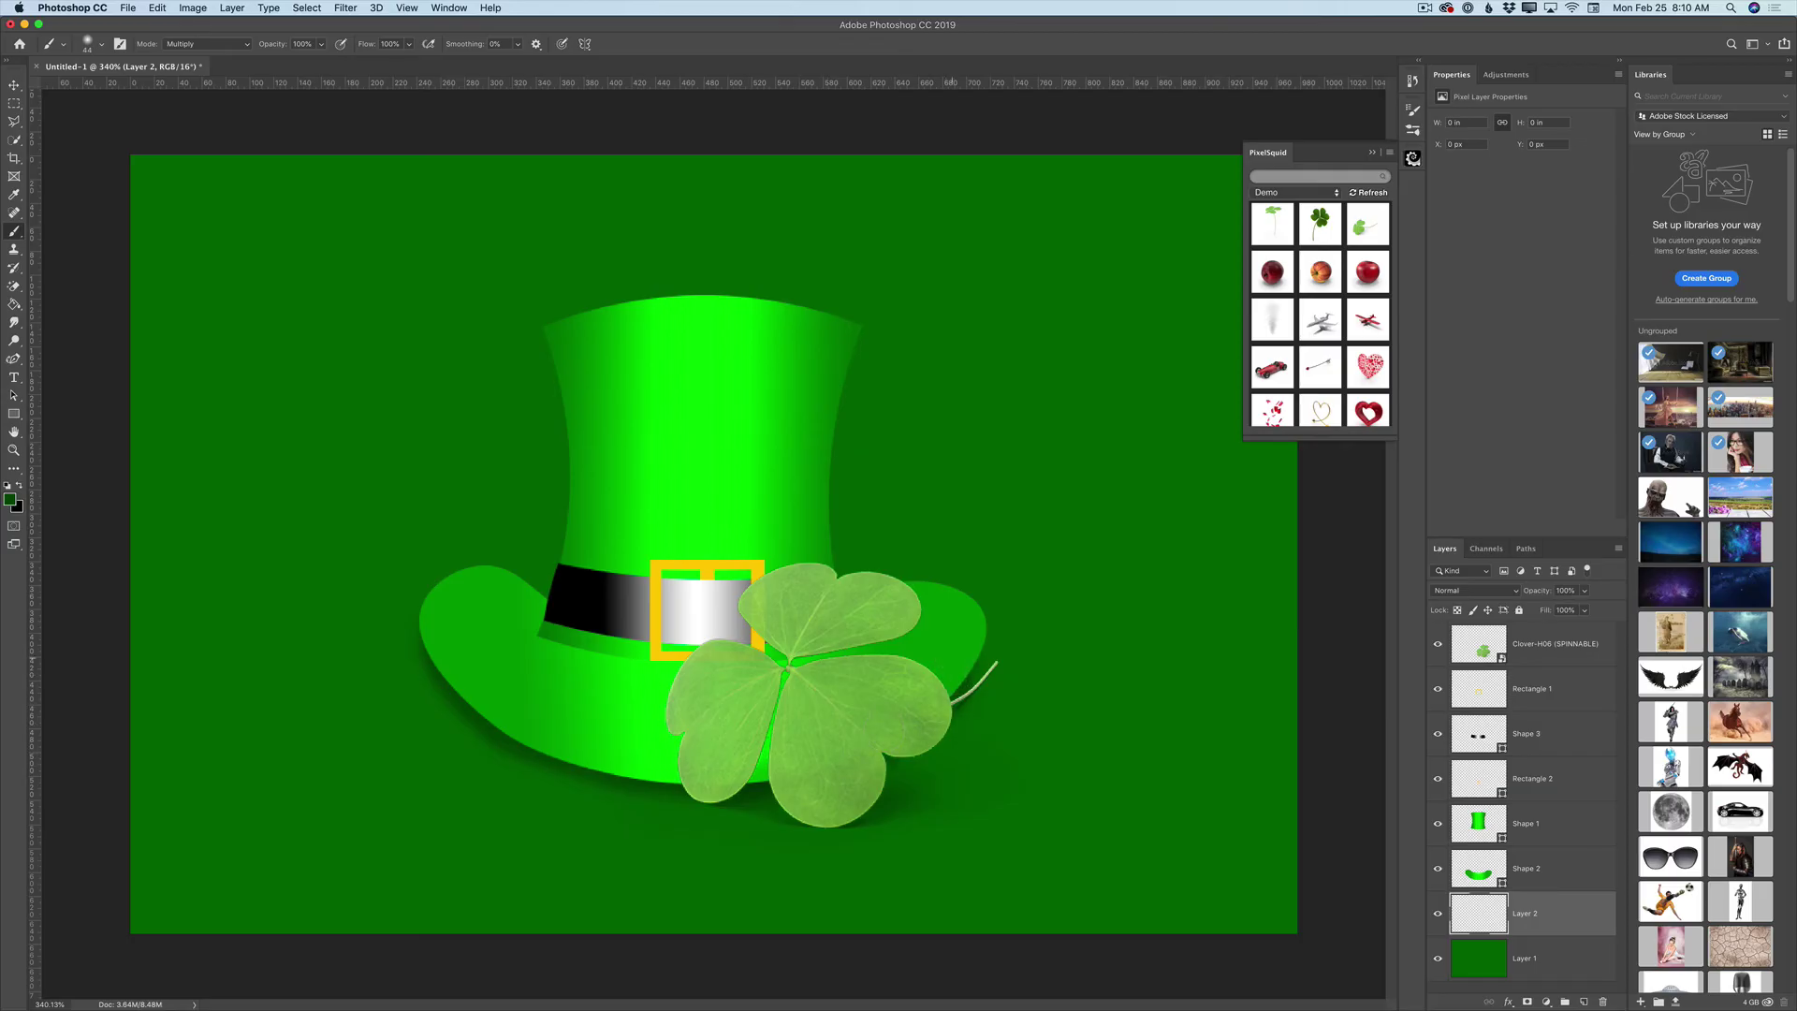
pyautogui.moveTo(445, 639)
pyautogui.mouseDown()
pyautogui.moveTo(459, 700)
pyautogui.moveTo(506, 735)
pyautogui.moveTo(599, 748)
pyautogui.moveTo(515, 740)
pyautogui.moveTo(674, 786)
pyautogui.moveTo(622, 782)
pyautogui.mouseUp()
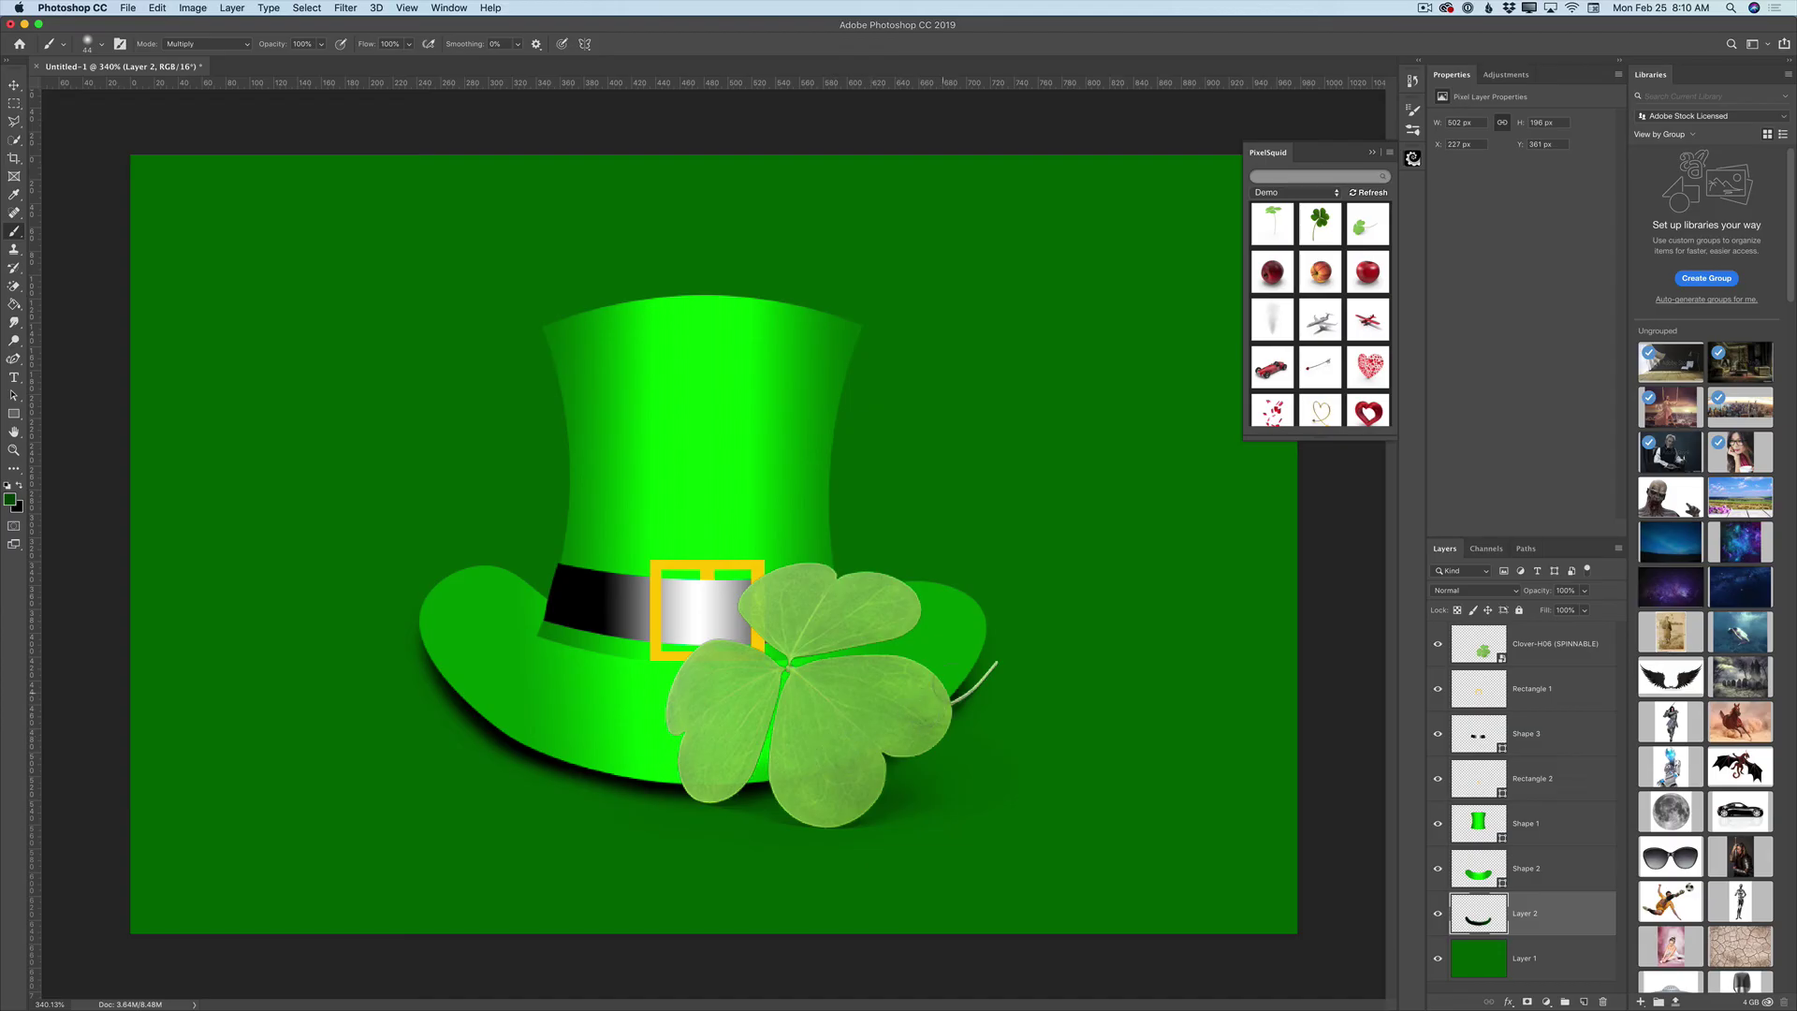
# Reduce the brim shadow layer's opacity to 43% and soften the shadow with a Gaussian Blur
pyautogui.click(1585, 591)
pyautogui.moveTo(1585, 610); pyautogui.dragTo(1547, 610)
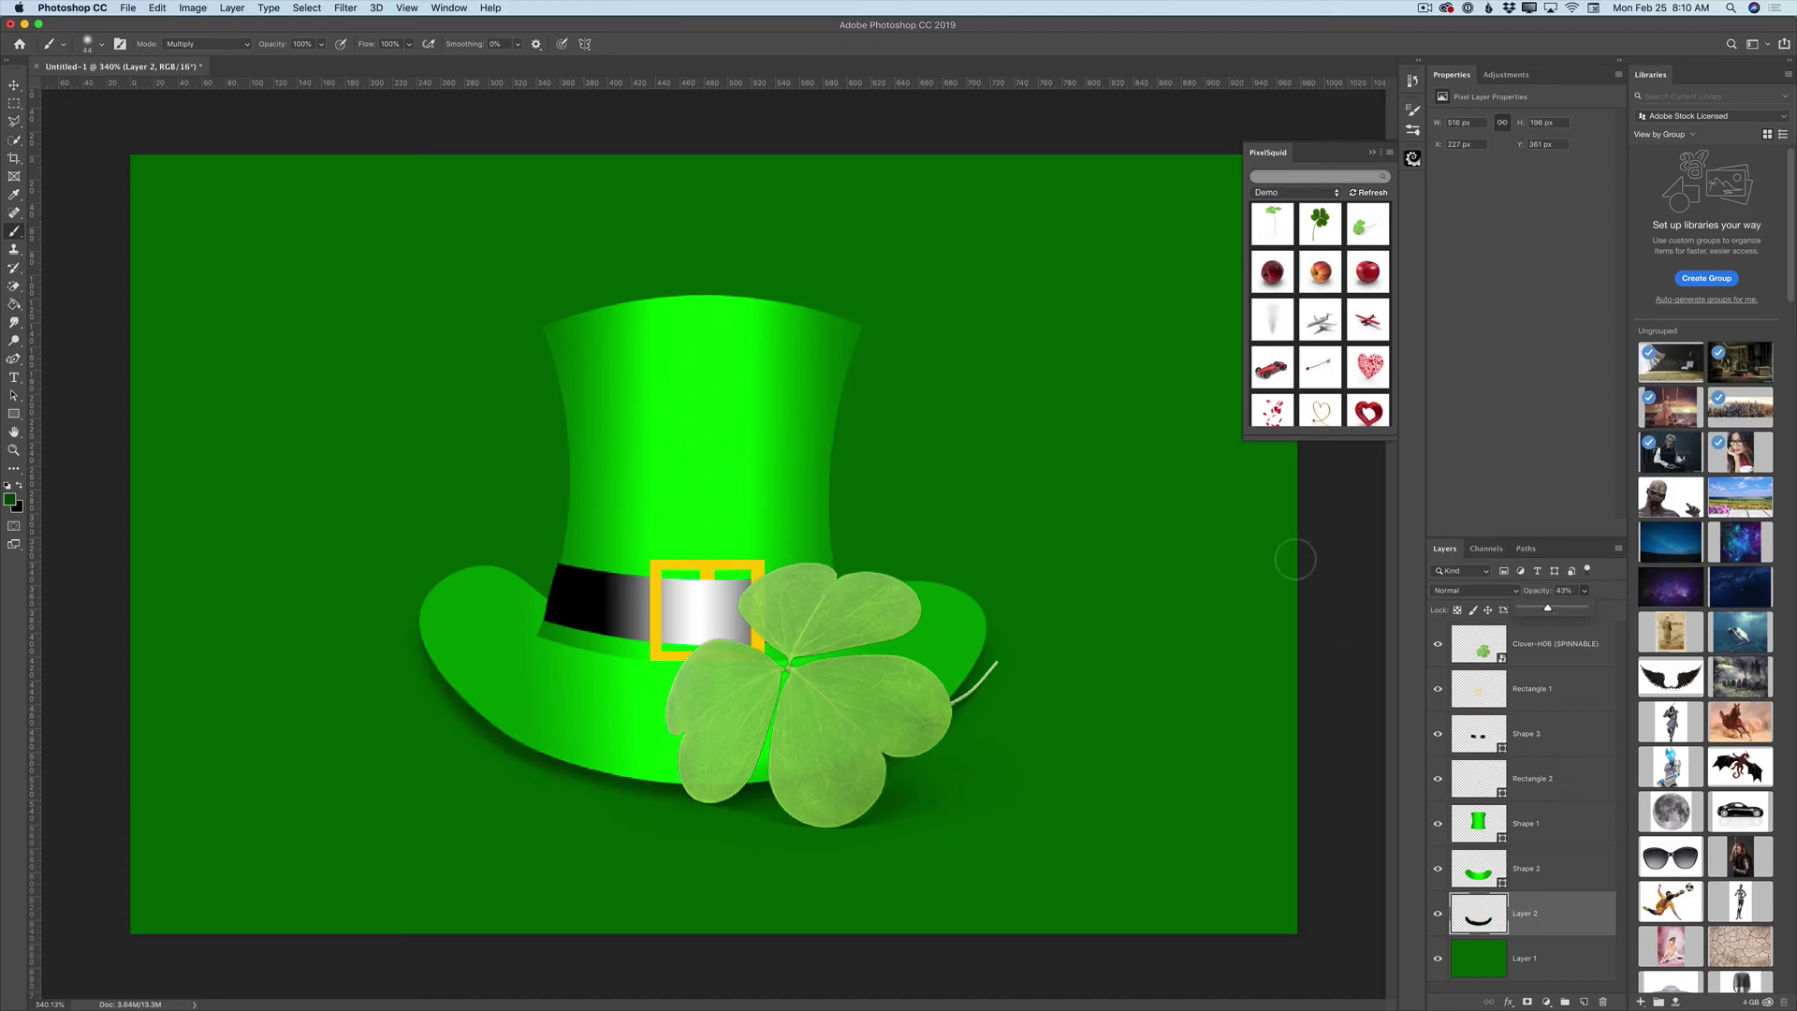
pyautogui.click(345, 7)
pyautogui.click(345, 8)
pyautogui.click(345, 7)
pyautogui.moveTo(430, 175)
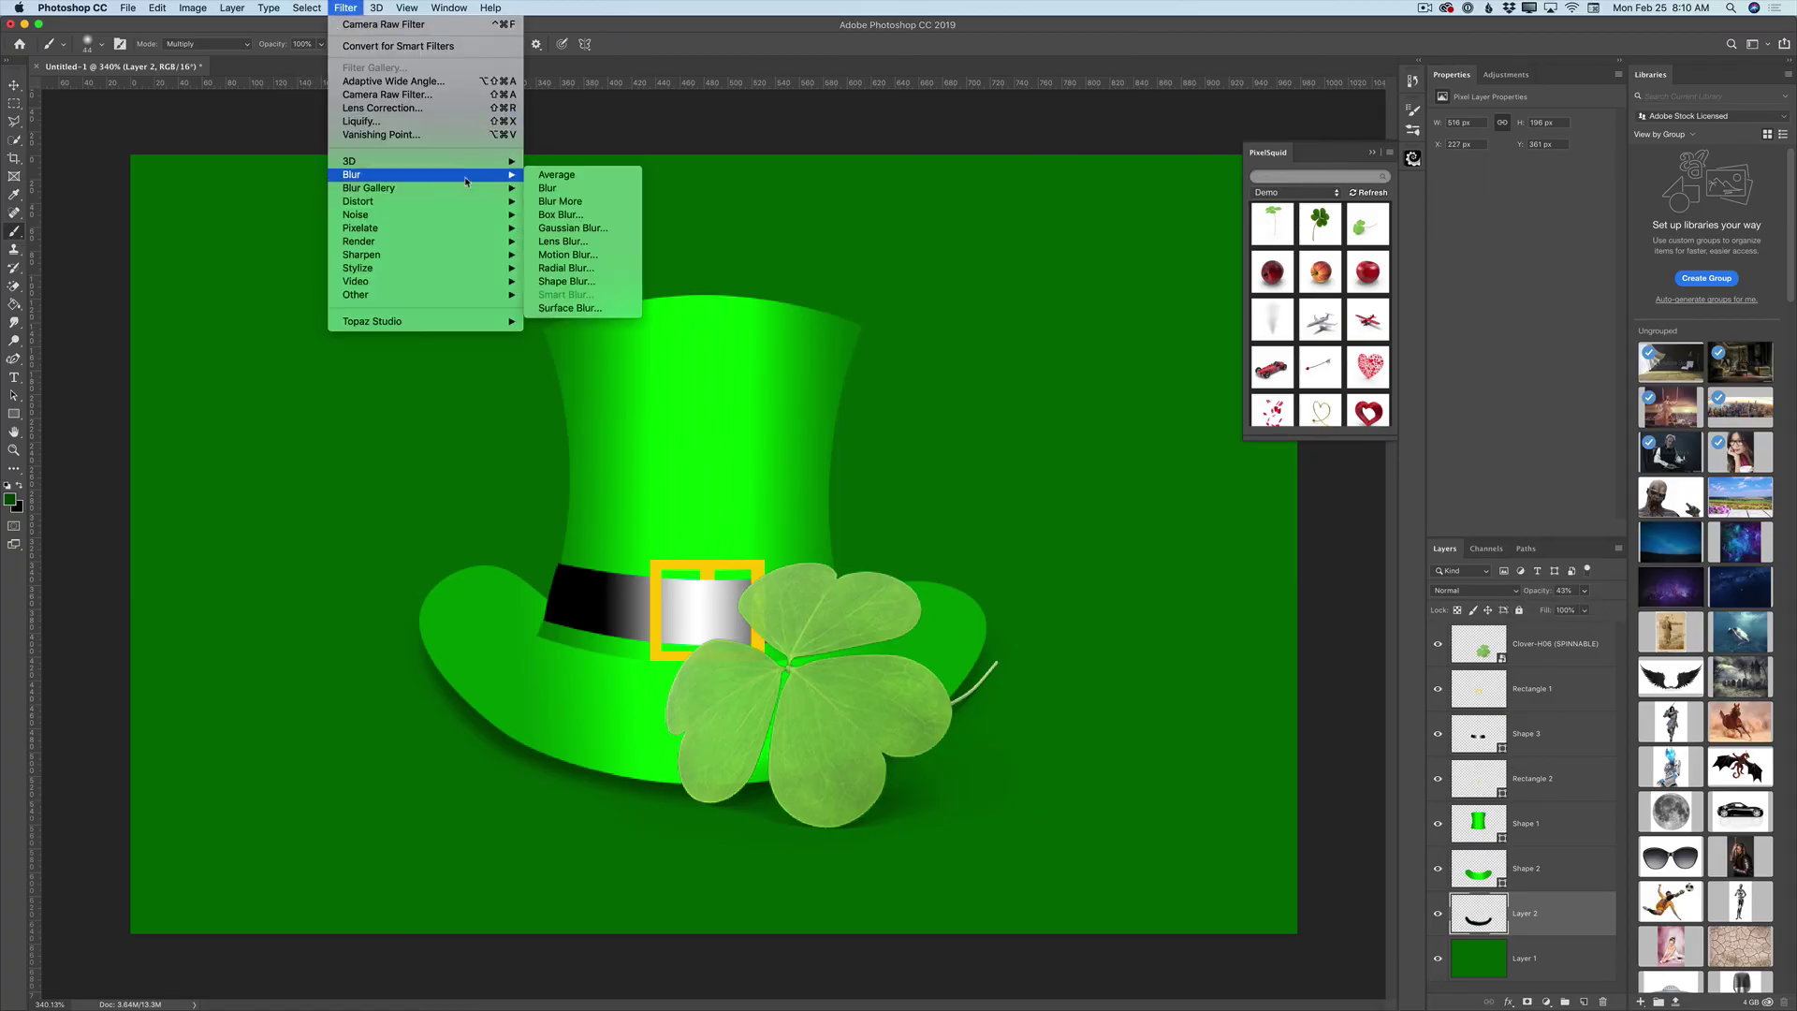
pyautogui.click(581, 228)
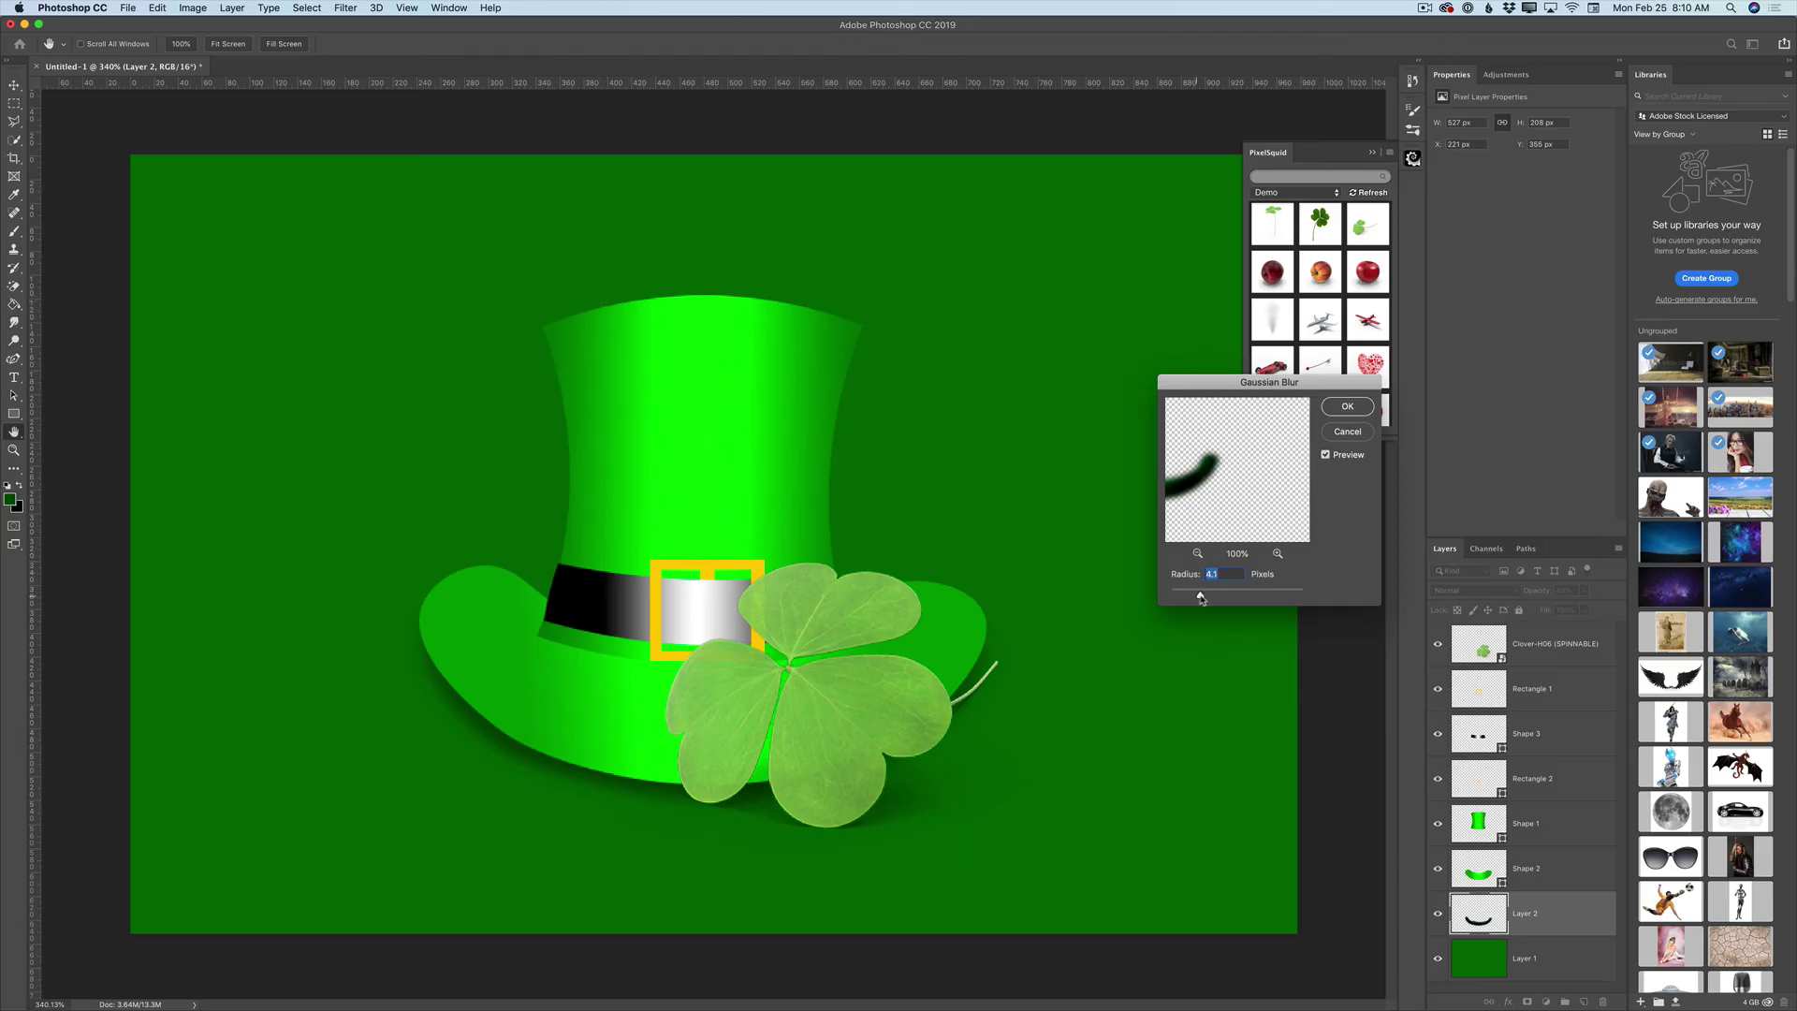
pyautogui.click(1348, 407)
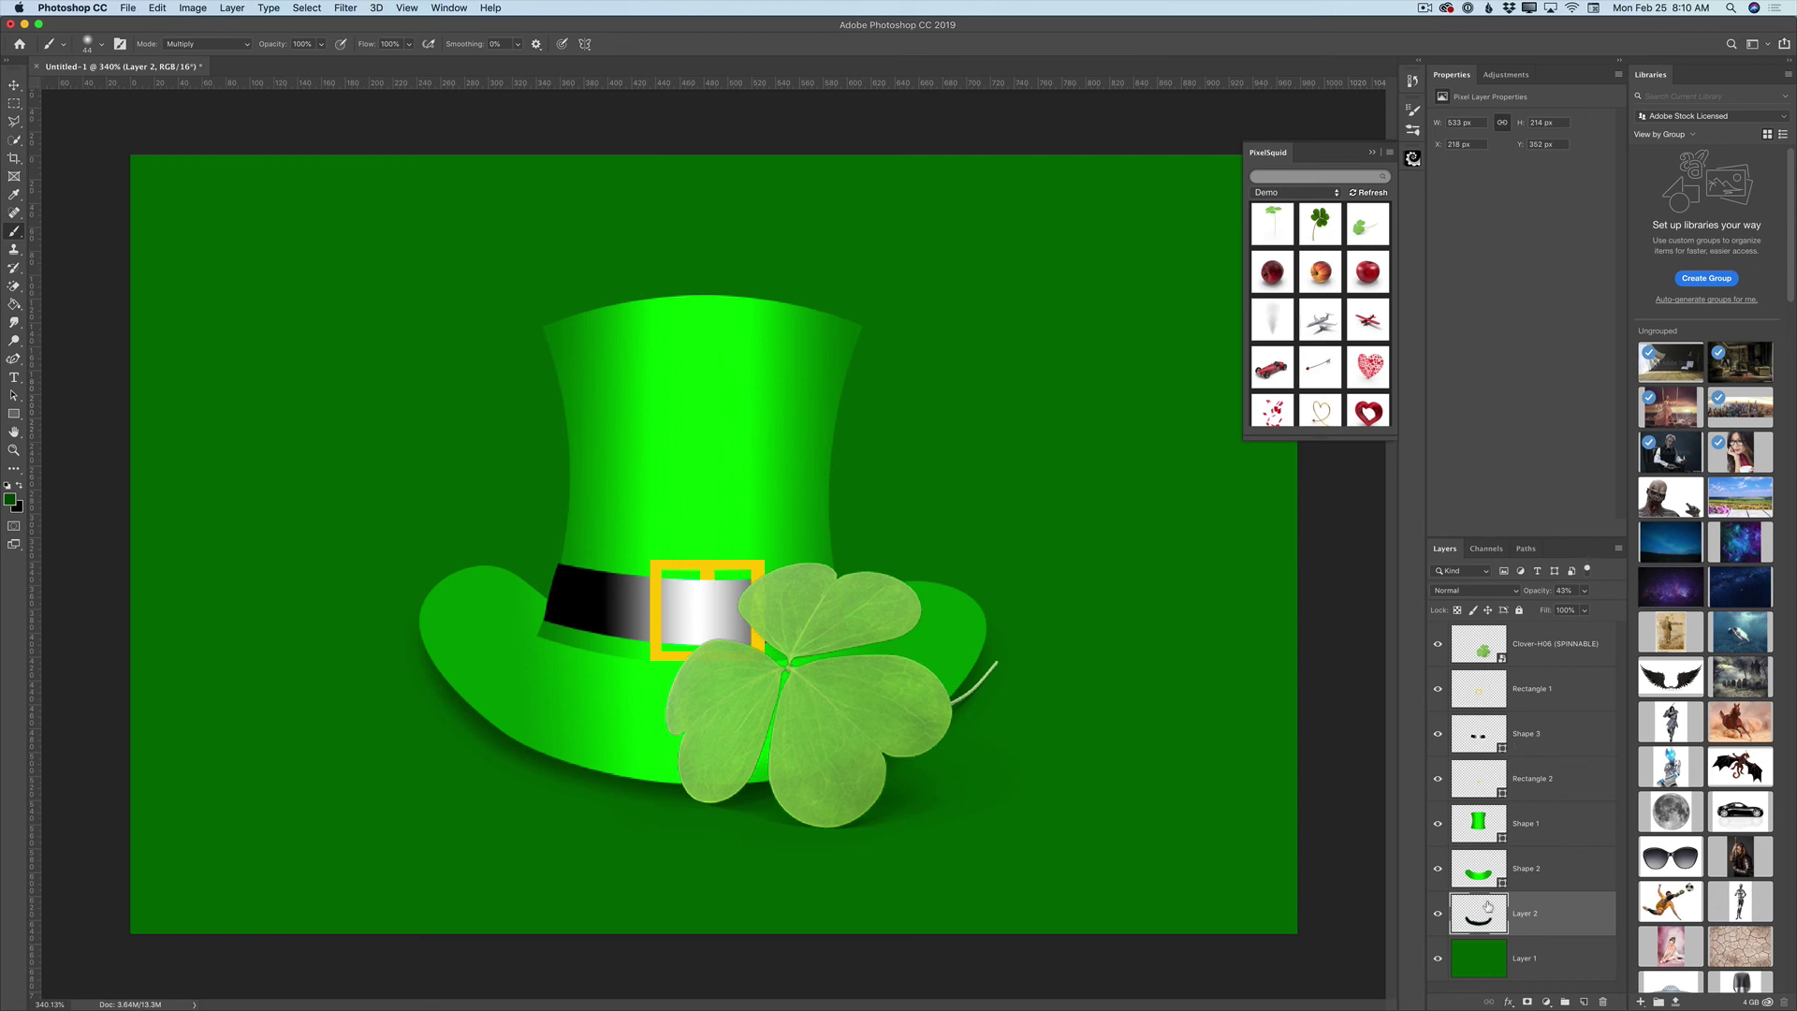
# Add an empty layer between the background and the brim shadow, and choose the Kyle's Real Watercolor - Soft Edge Irregular Wash brush
pyautogui.click(1545, 961)
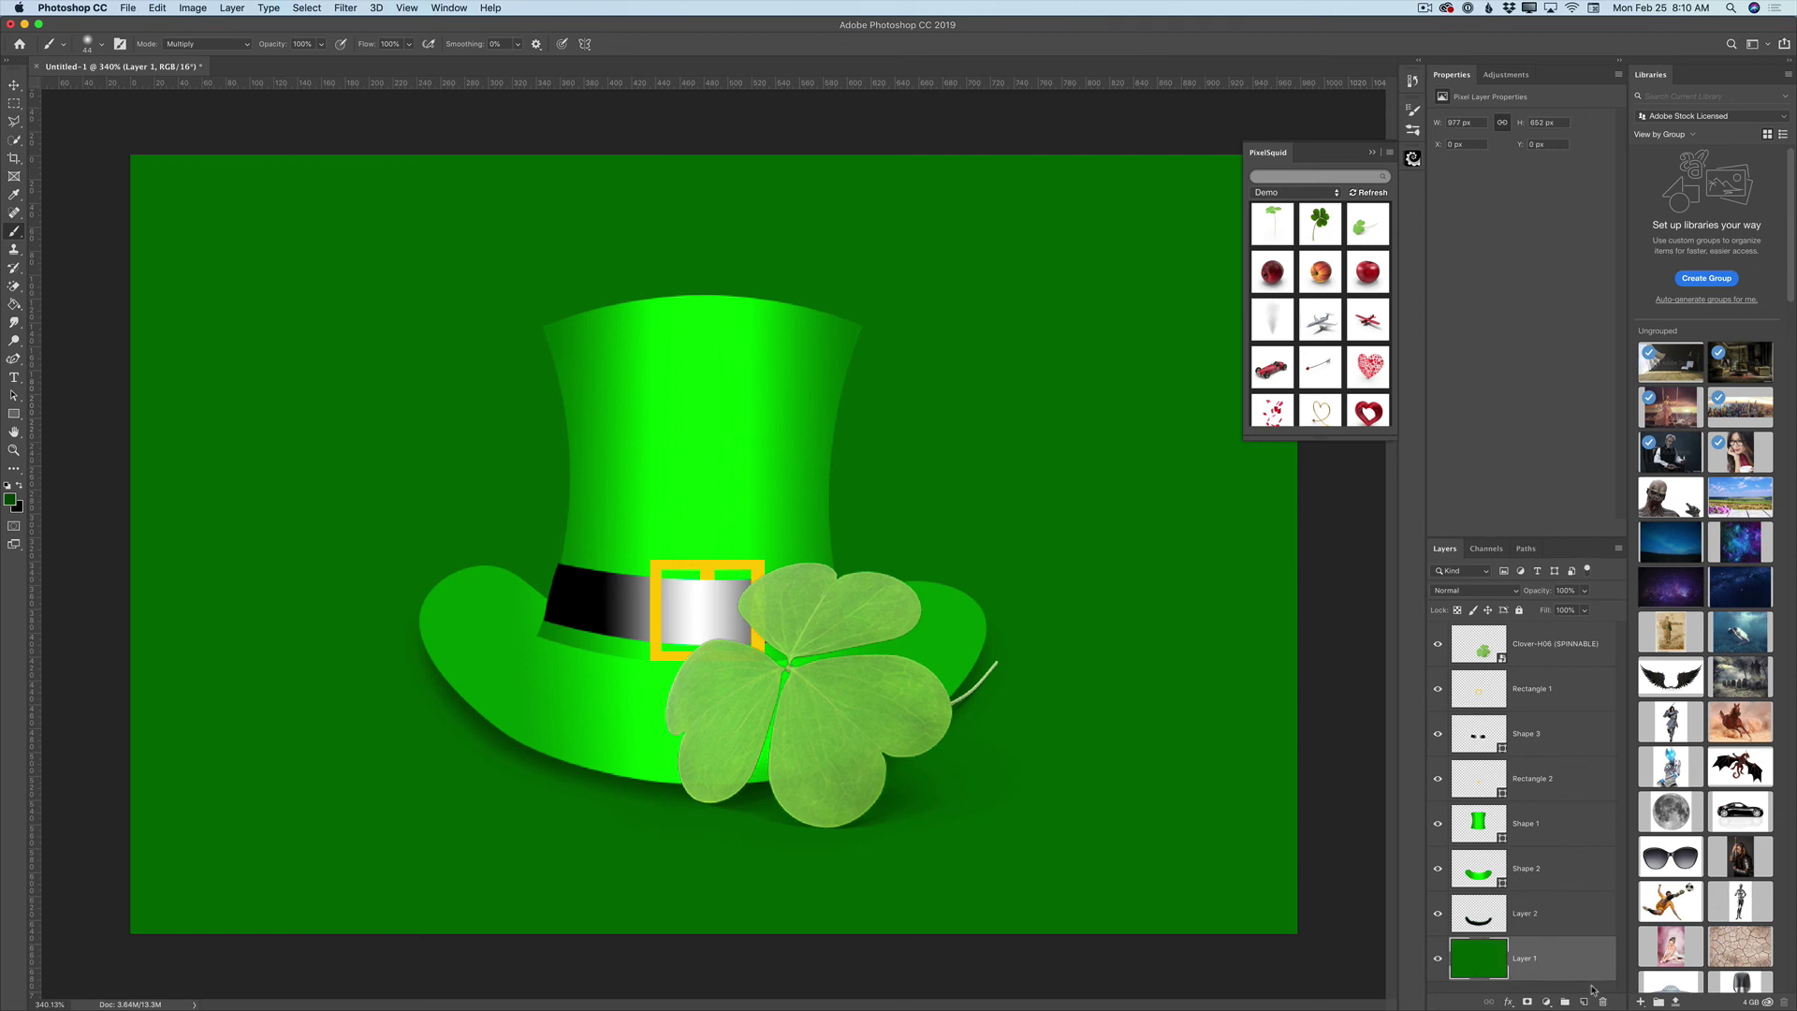
pyautogui.click(1584, 1000)
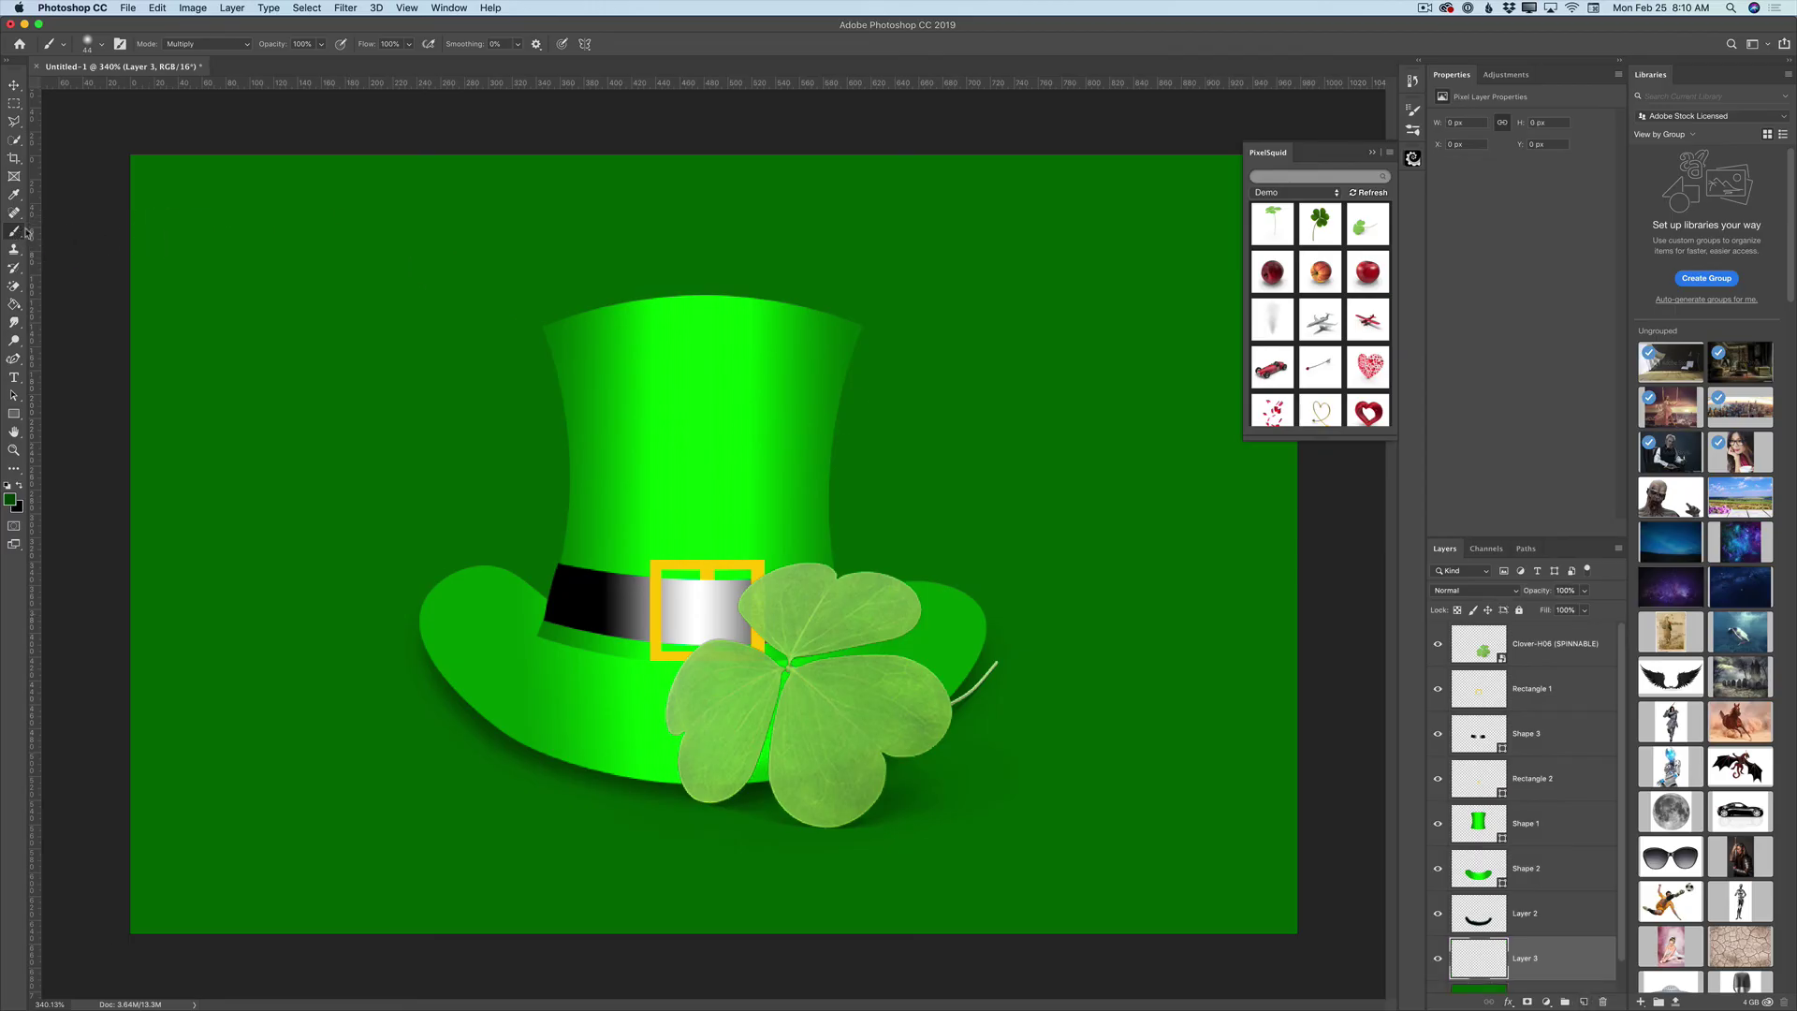
pyautogui.click(1413, 159)
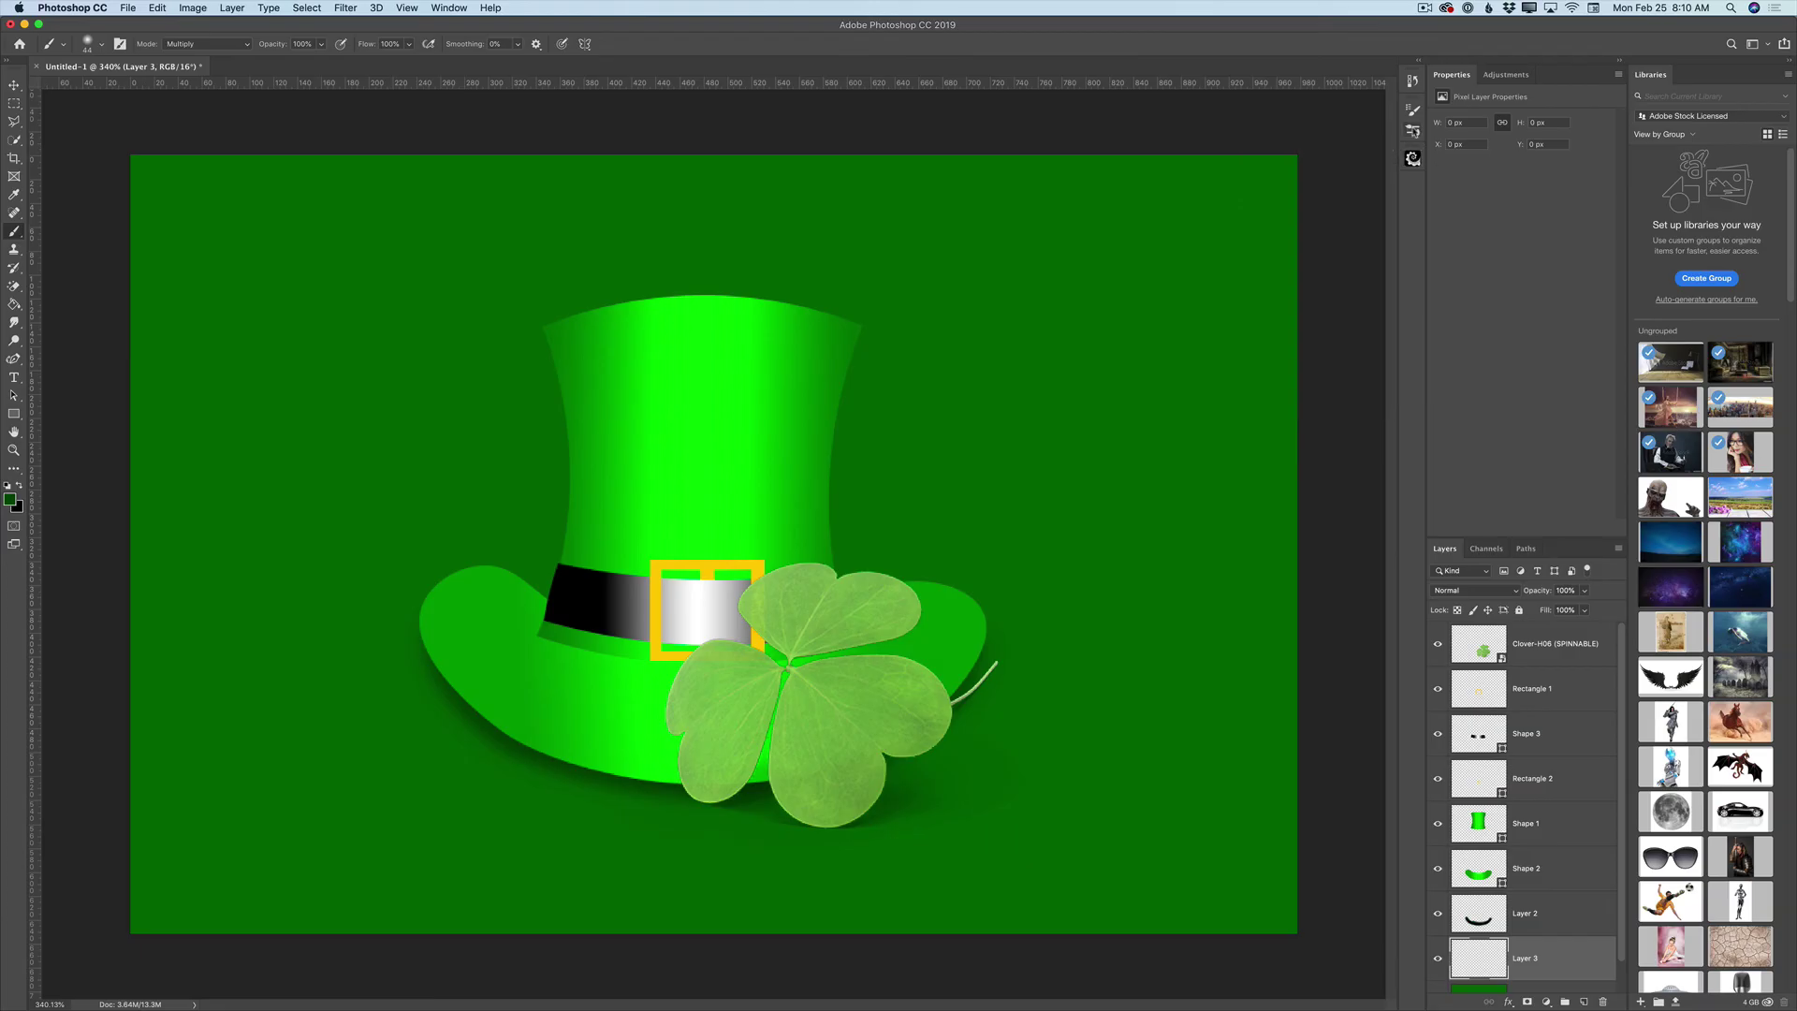
pyautogui.click(1413, 130)
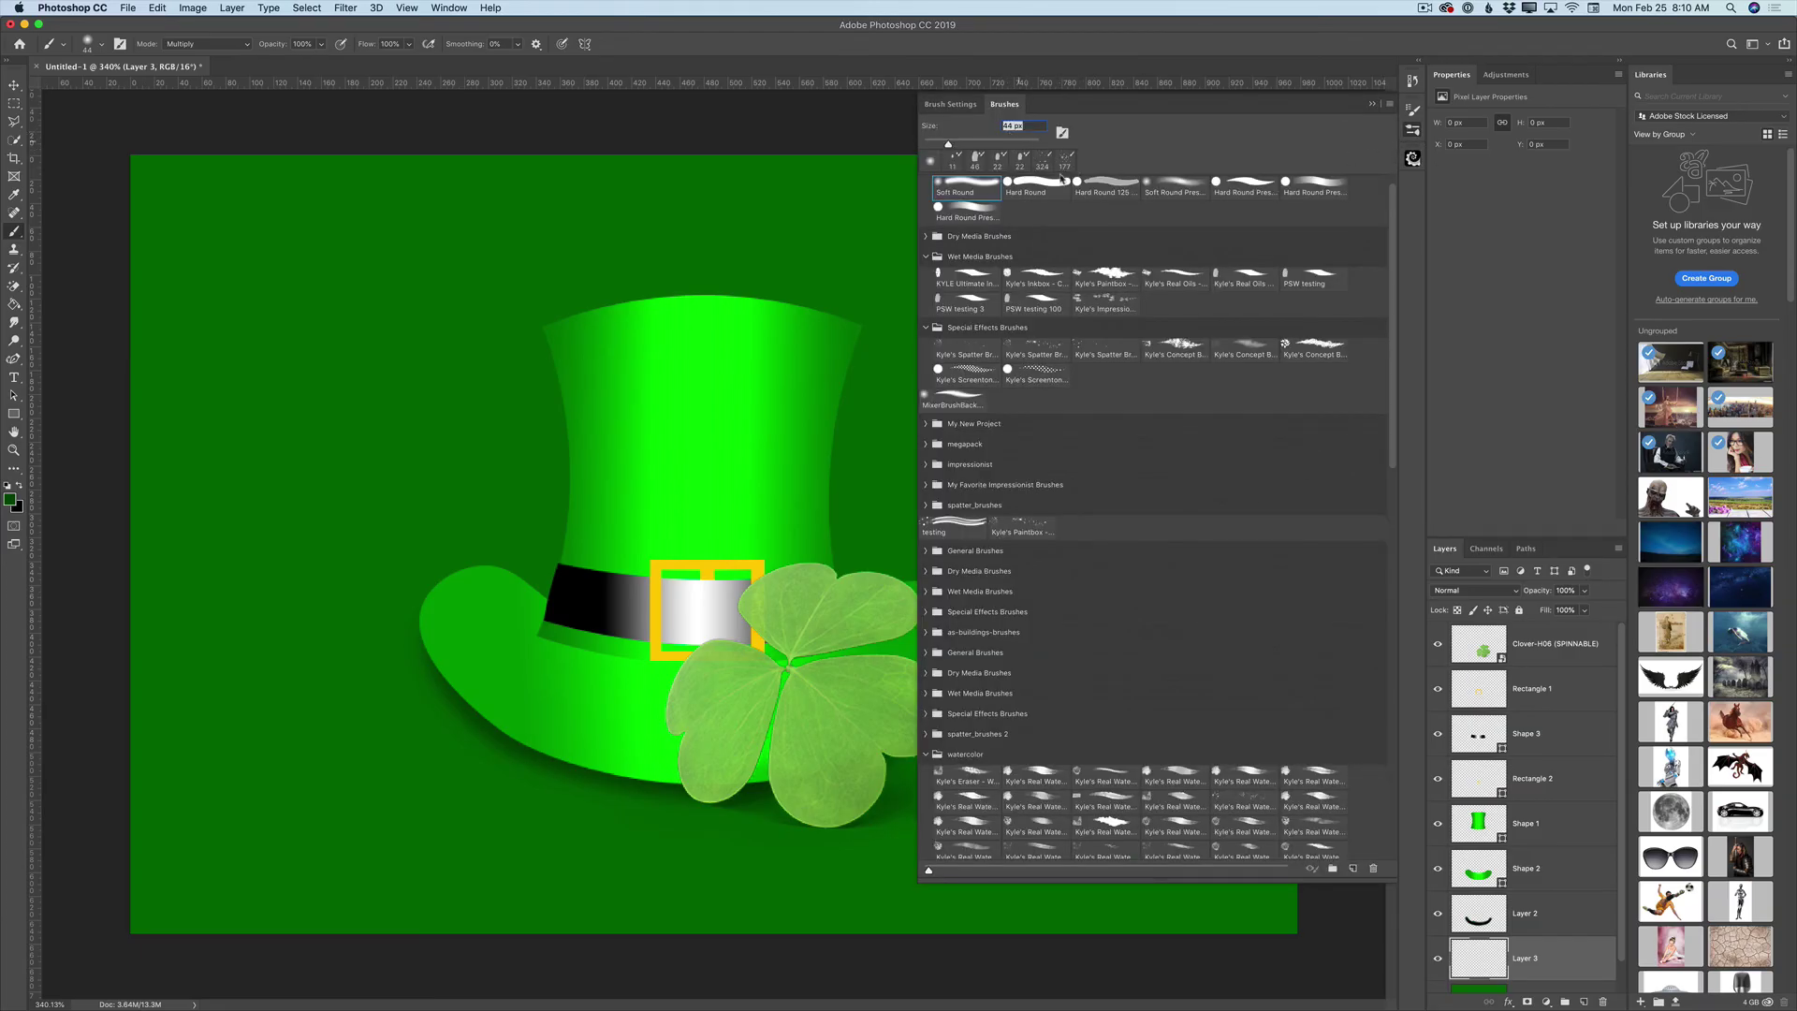
pyautogui.moveTo(1391, 396); pyautogui.dragTo(1420, 618)
pyautogui.scroll(-5, 1142, 582)
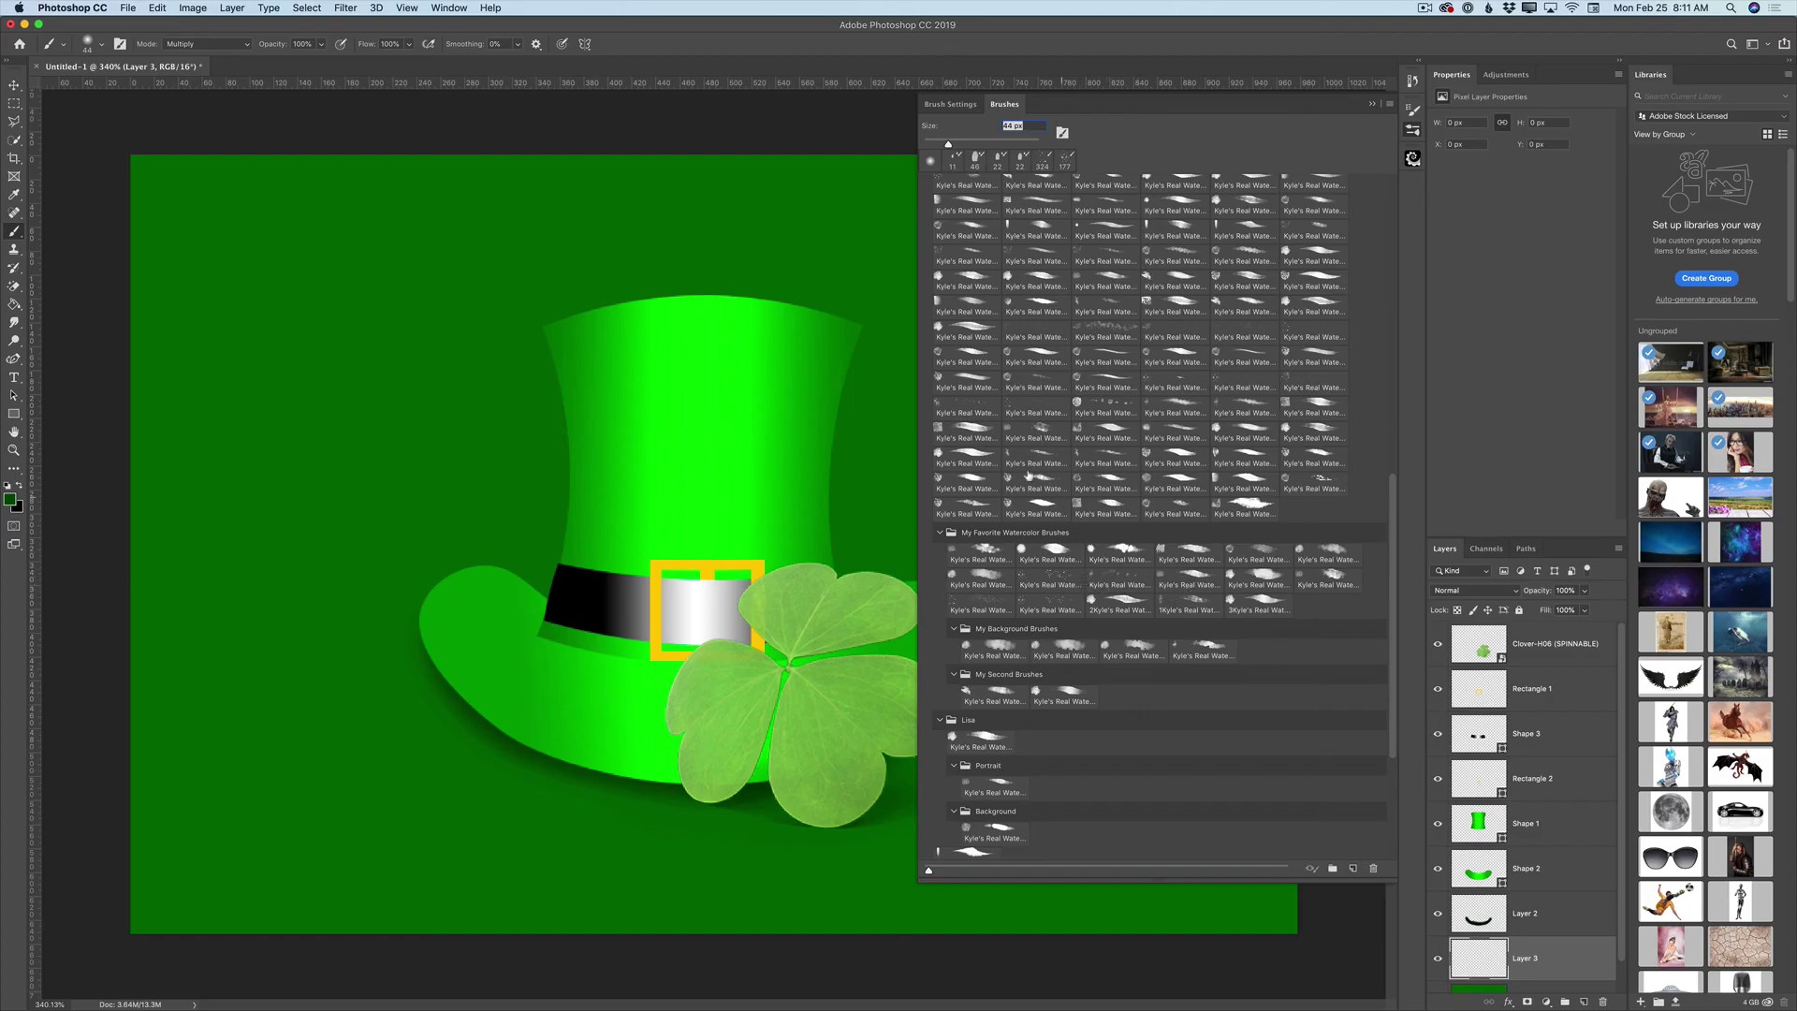
pyautogui.click(1111, 559)
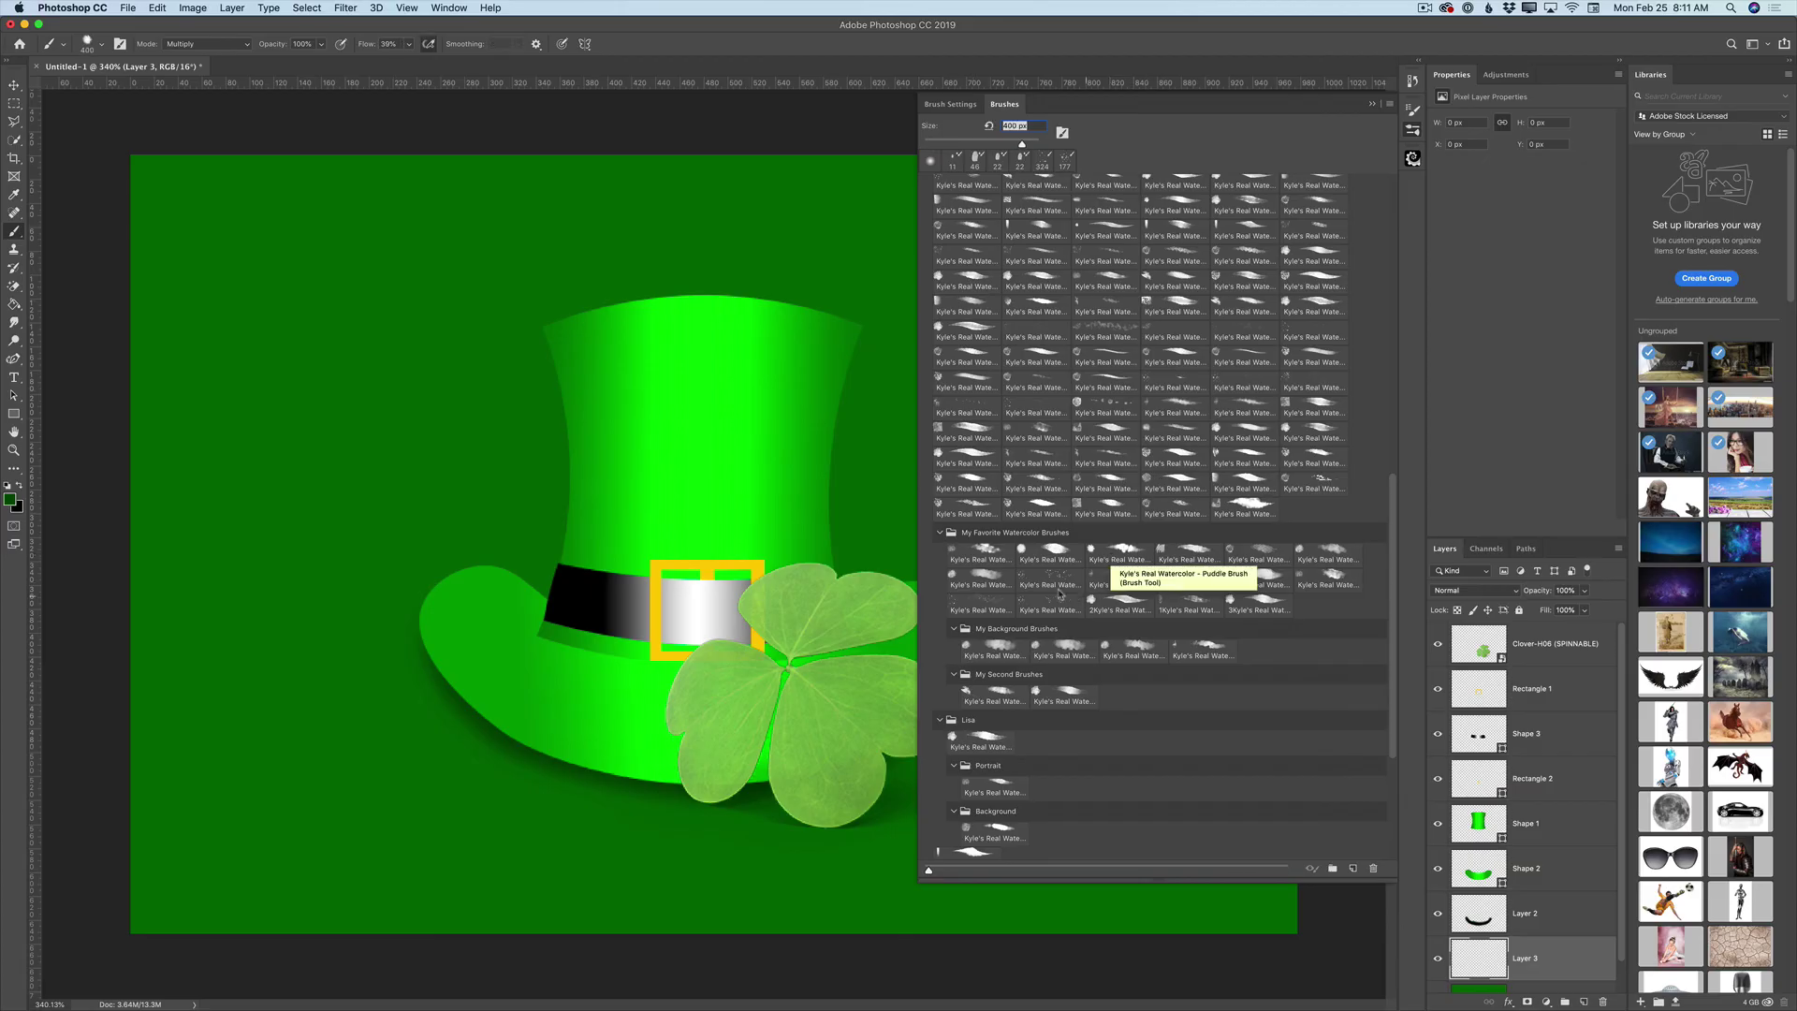
pyautogui.click(1060, 652)
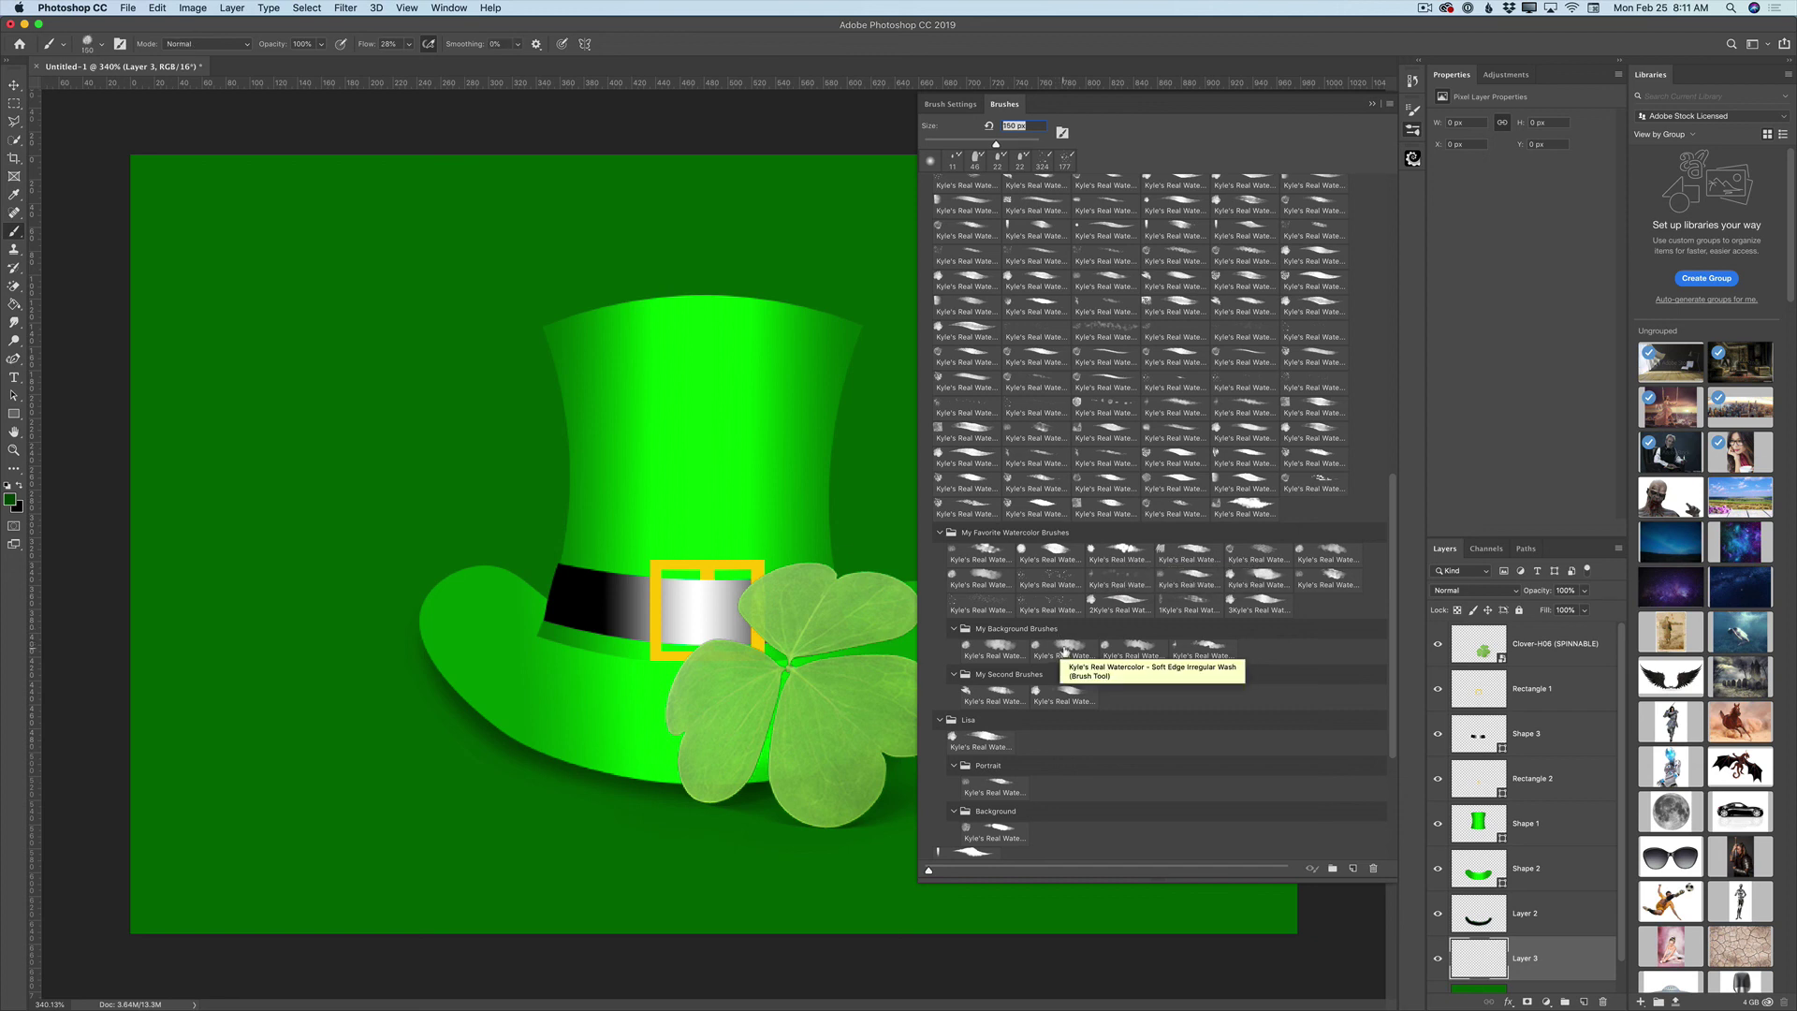
pyautogui.click(1064, 652)
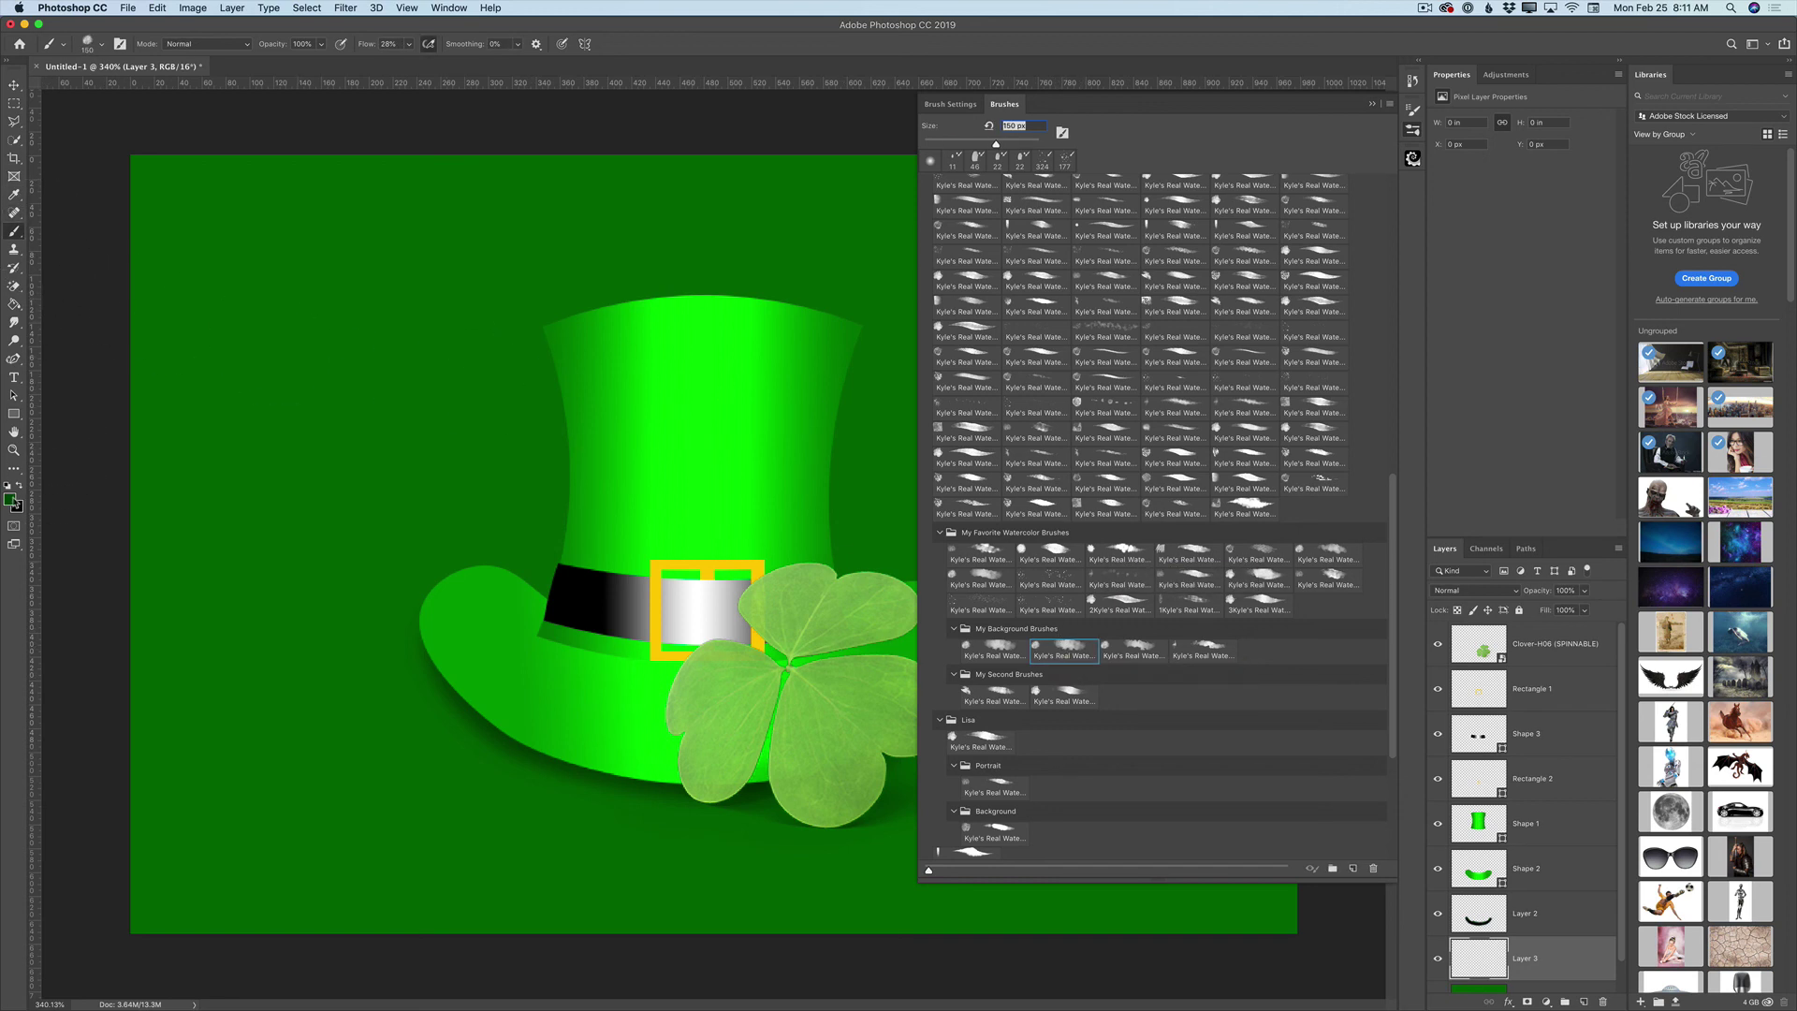
# Set the foreground colour to the bright green 69ea41 and close the brush library
pyautogui.click(12, 499)
pyautogui.click(769, 456)
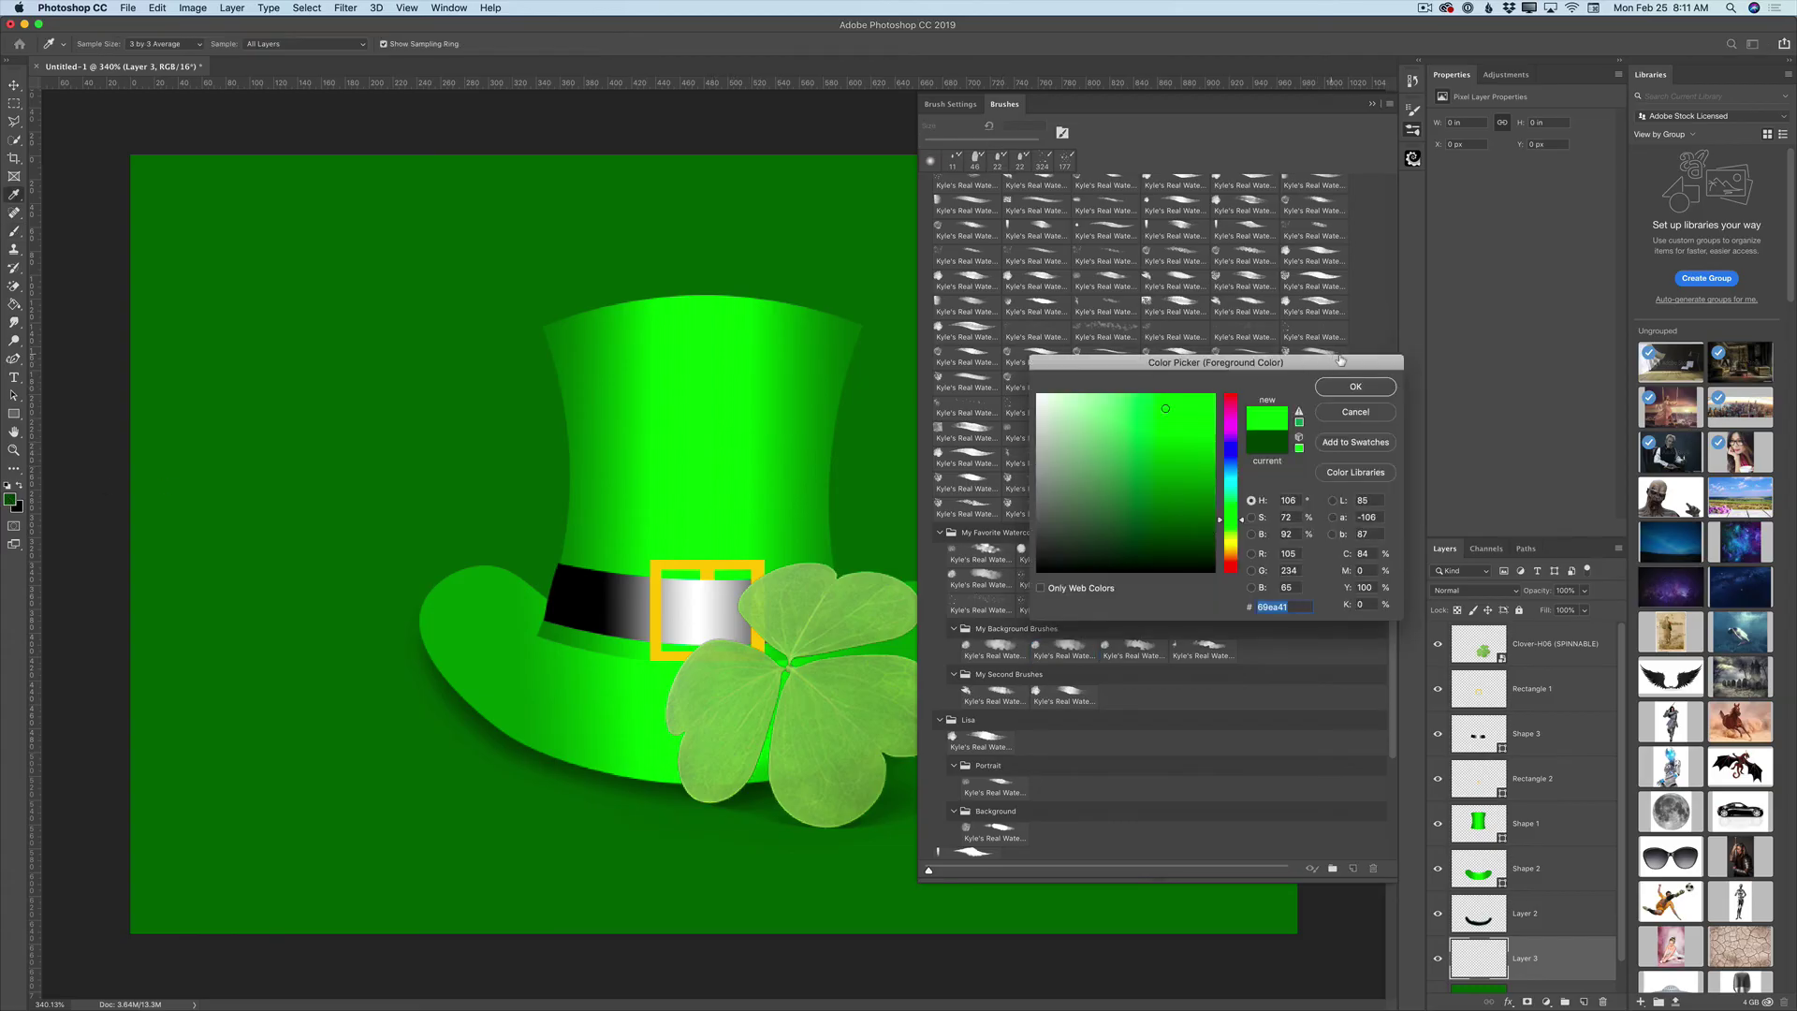
pyautogui.click(1355, 386)
pyautogui.click(1413, 131)
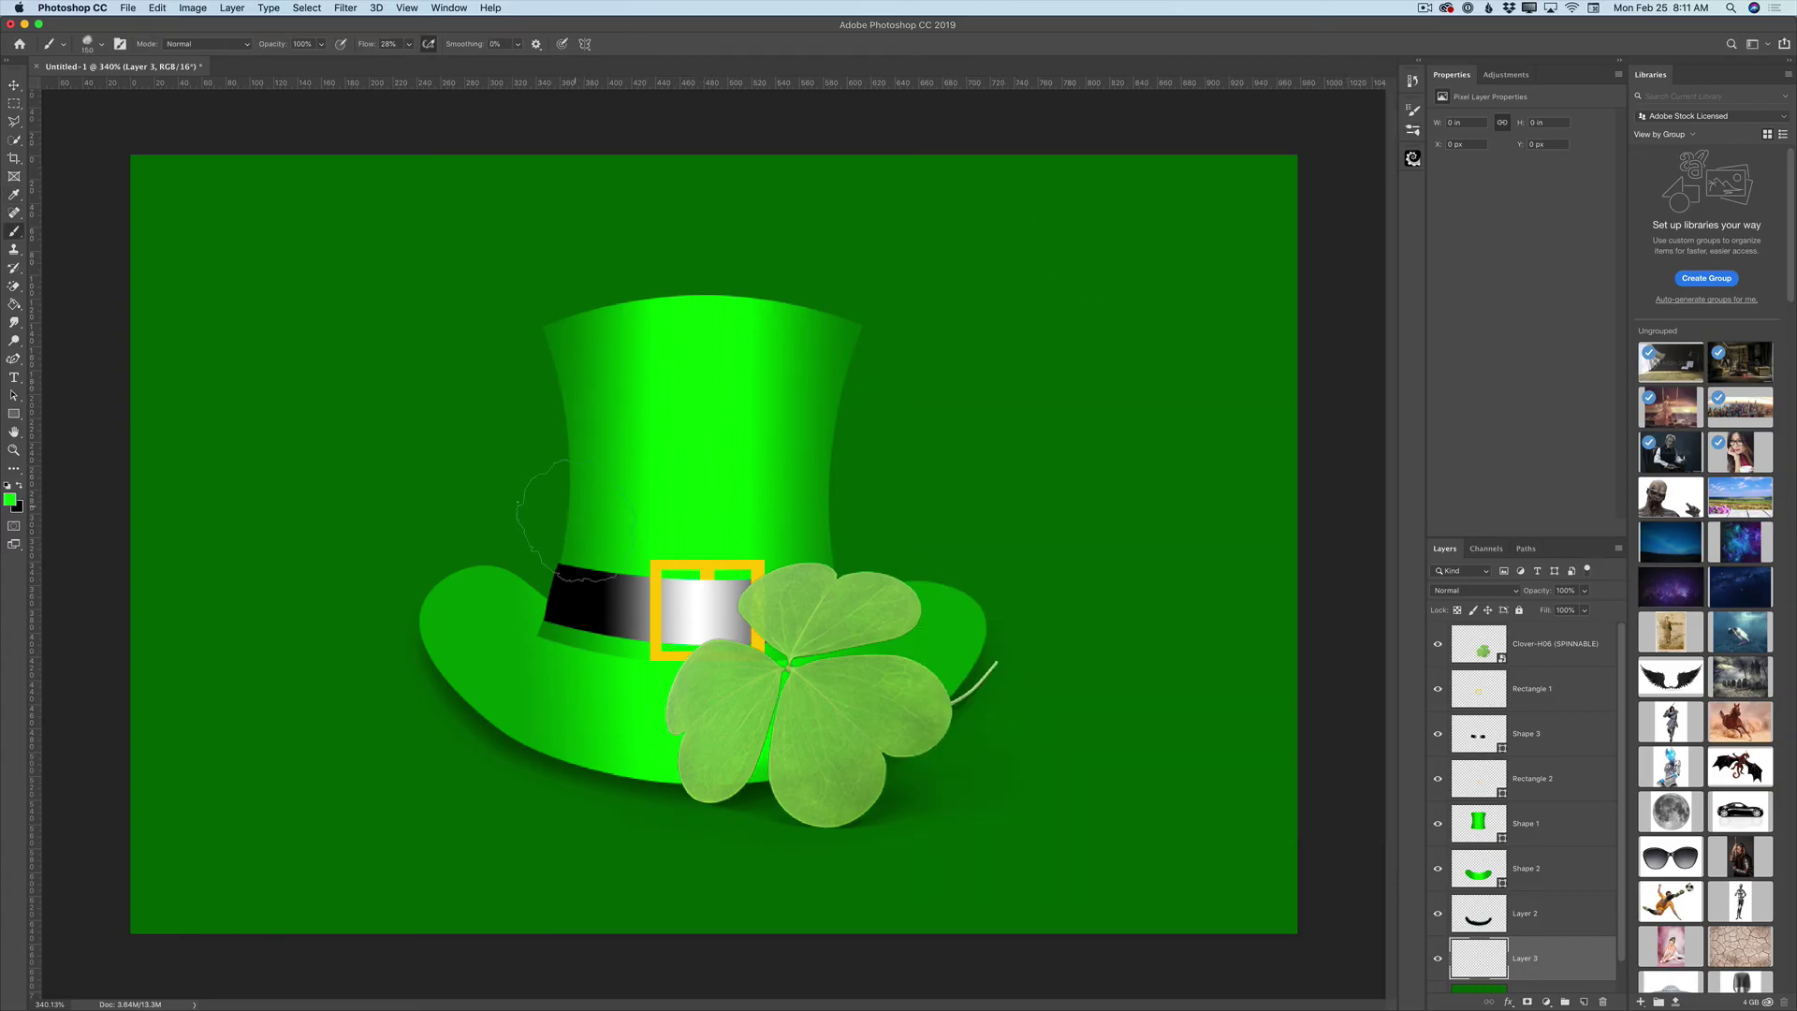
# Brush a cloudy bright green texture across the background around the hat and reduce that layer's opacity to 70%
pyautogui.moveTo(562, 506)
pyautogui.mouseDown()
pyautogui.moveTo(450, 412)
pyautogui.moveTo(203, 342)
pyautogui.mouseUp()
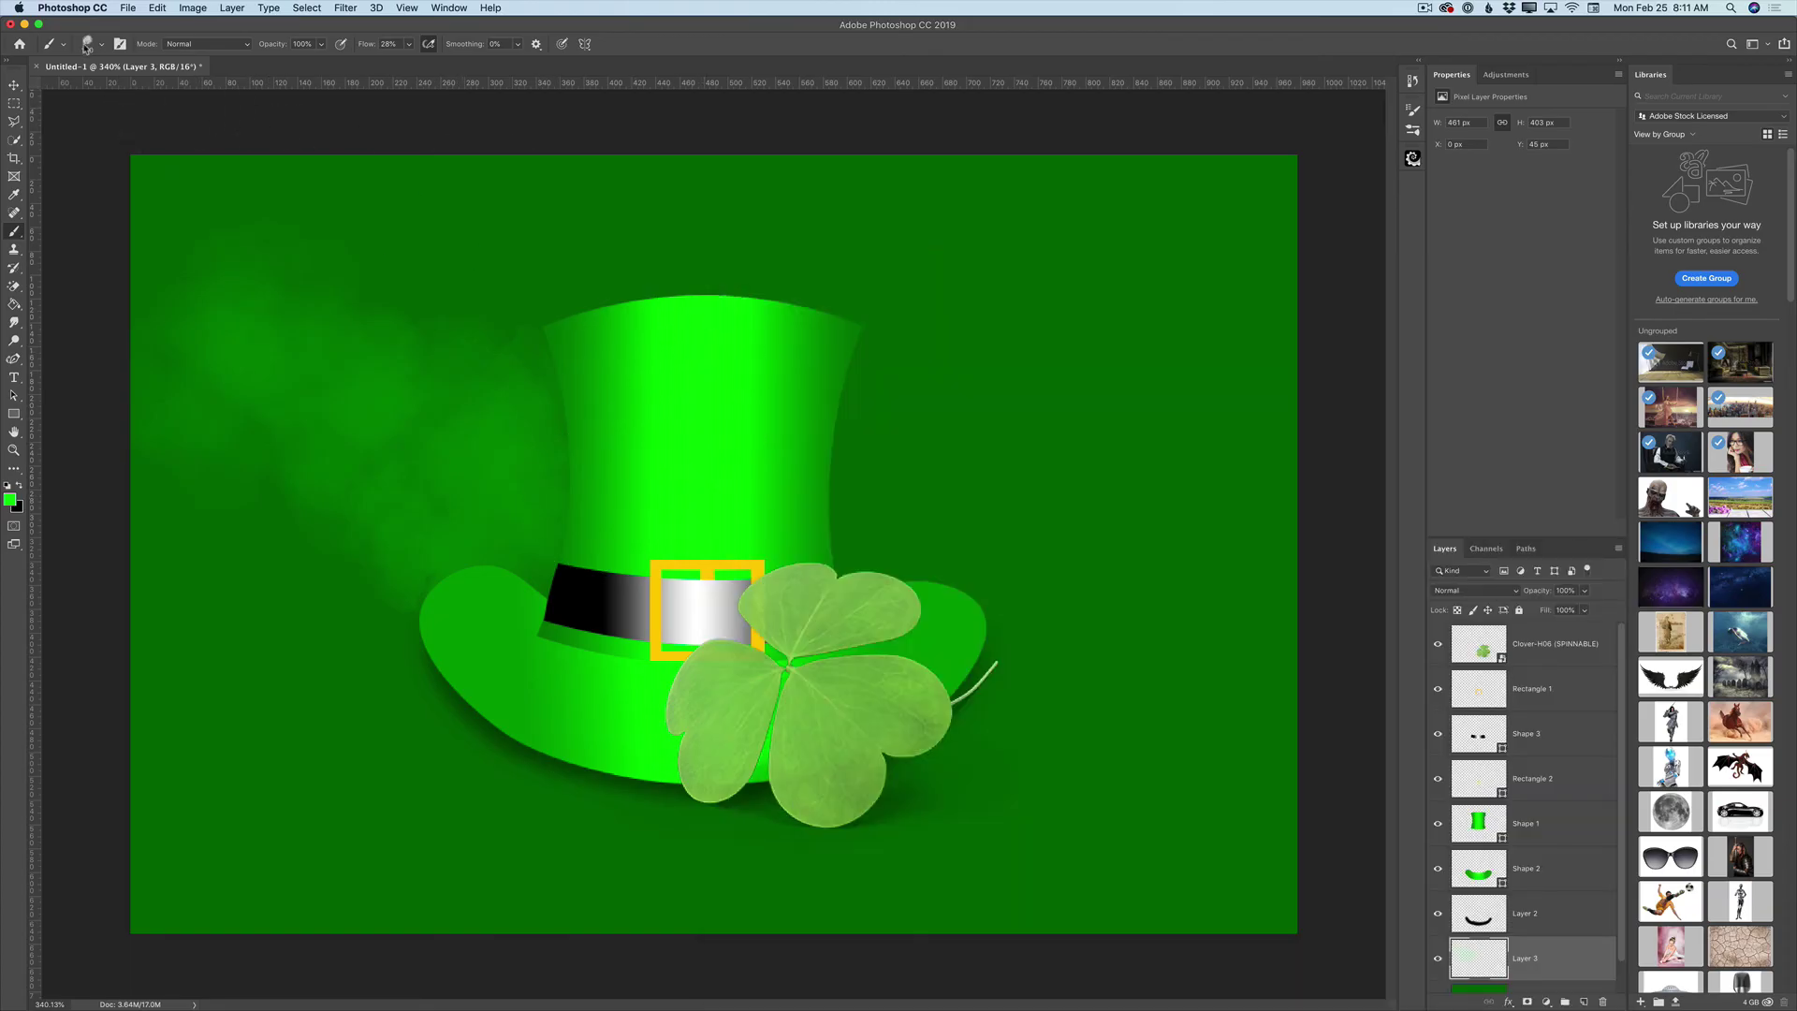
pyautogui.click(87, 44)
pyautogui.click(90, 46)
pyautogui.moveTo(249, 531)
pyautogui.mouseDown()
pyautogui.moveTo(244, 650)
pyautogui.moveTo(459, 716)
pyautogui.mouseUp()
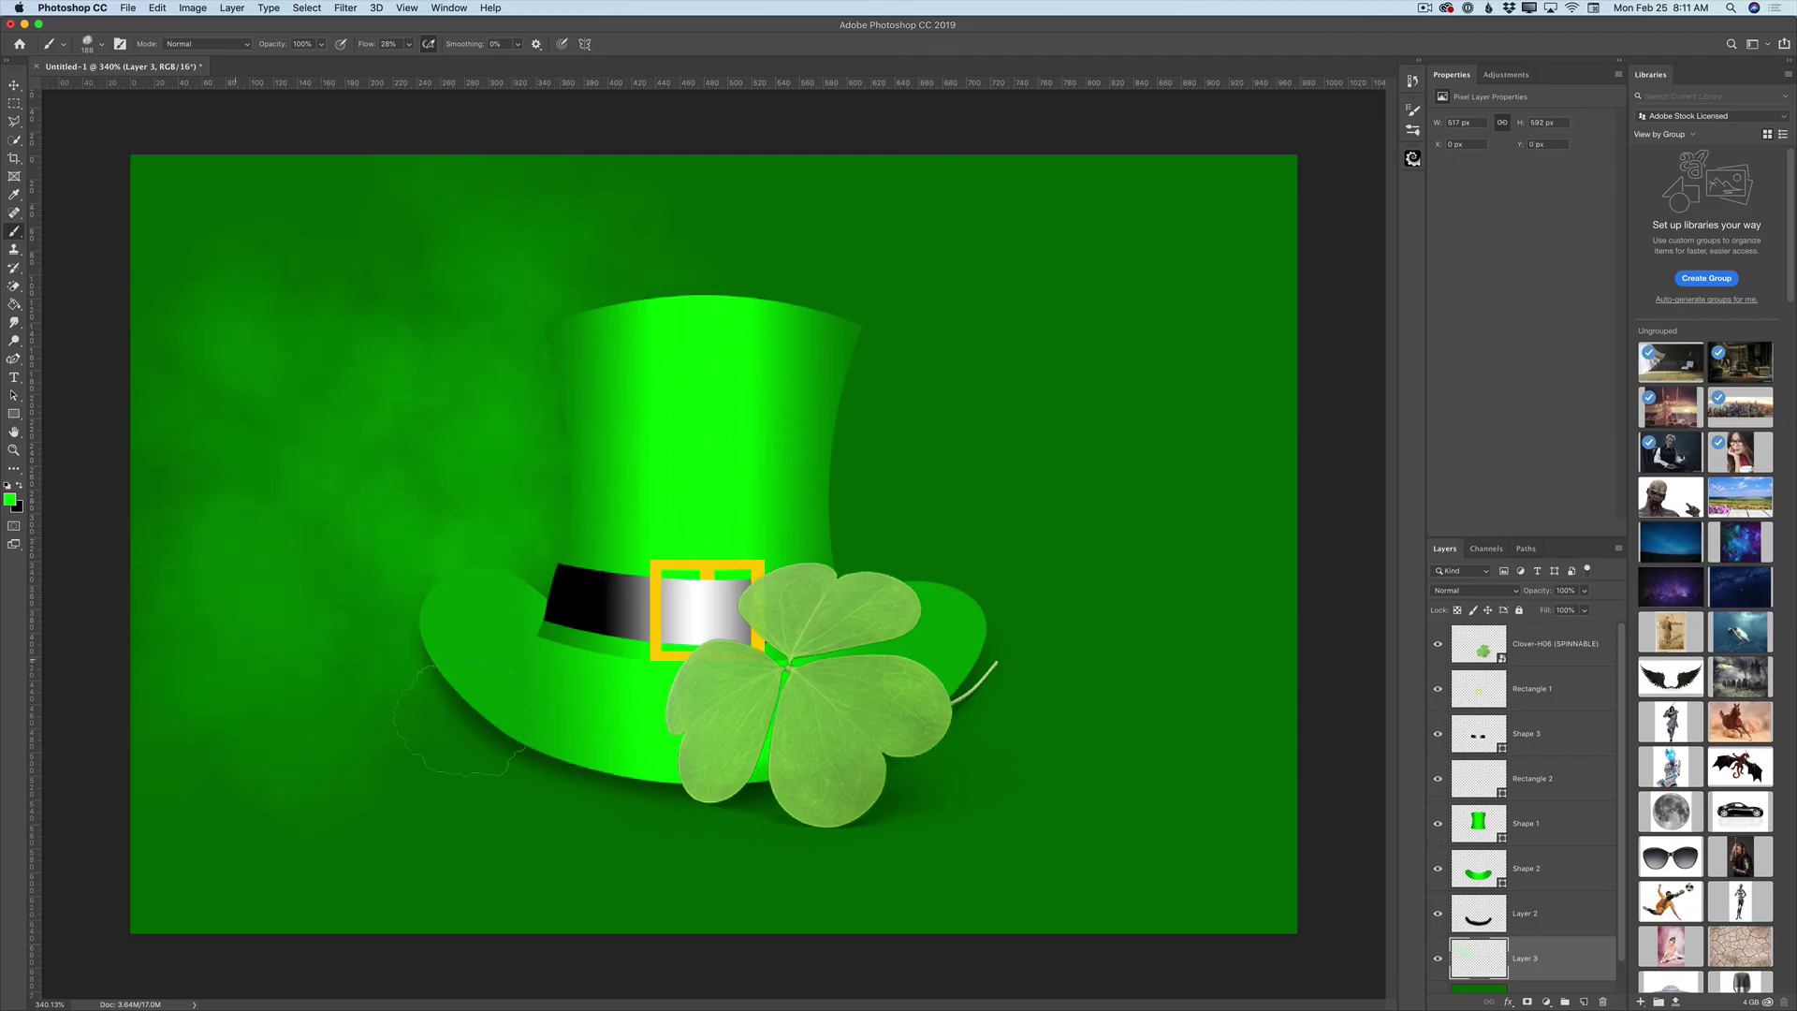
pyautogui.moveTo(589, 299)
pyautogui.mouseDown()
pyautogui.moveTo(740, 253)
pyautogui.moveTo(889, 384)
pyautogui.moveTo(1011, 562)
pyautogui.moveTo(1135, 575)
pyautogui.moveTo(1076, 693)
pyautogui.moveTo(1147, 749)
pyautogui.mouseUp()
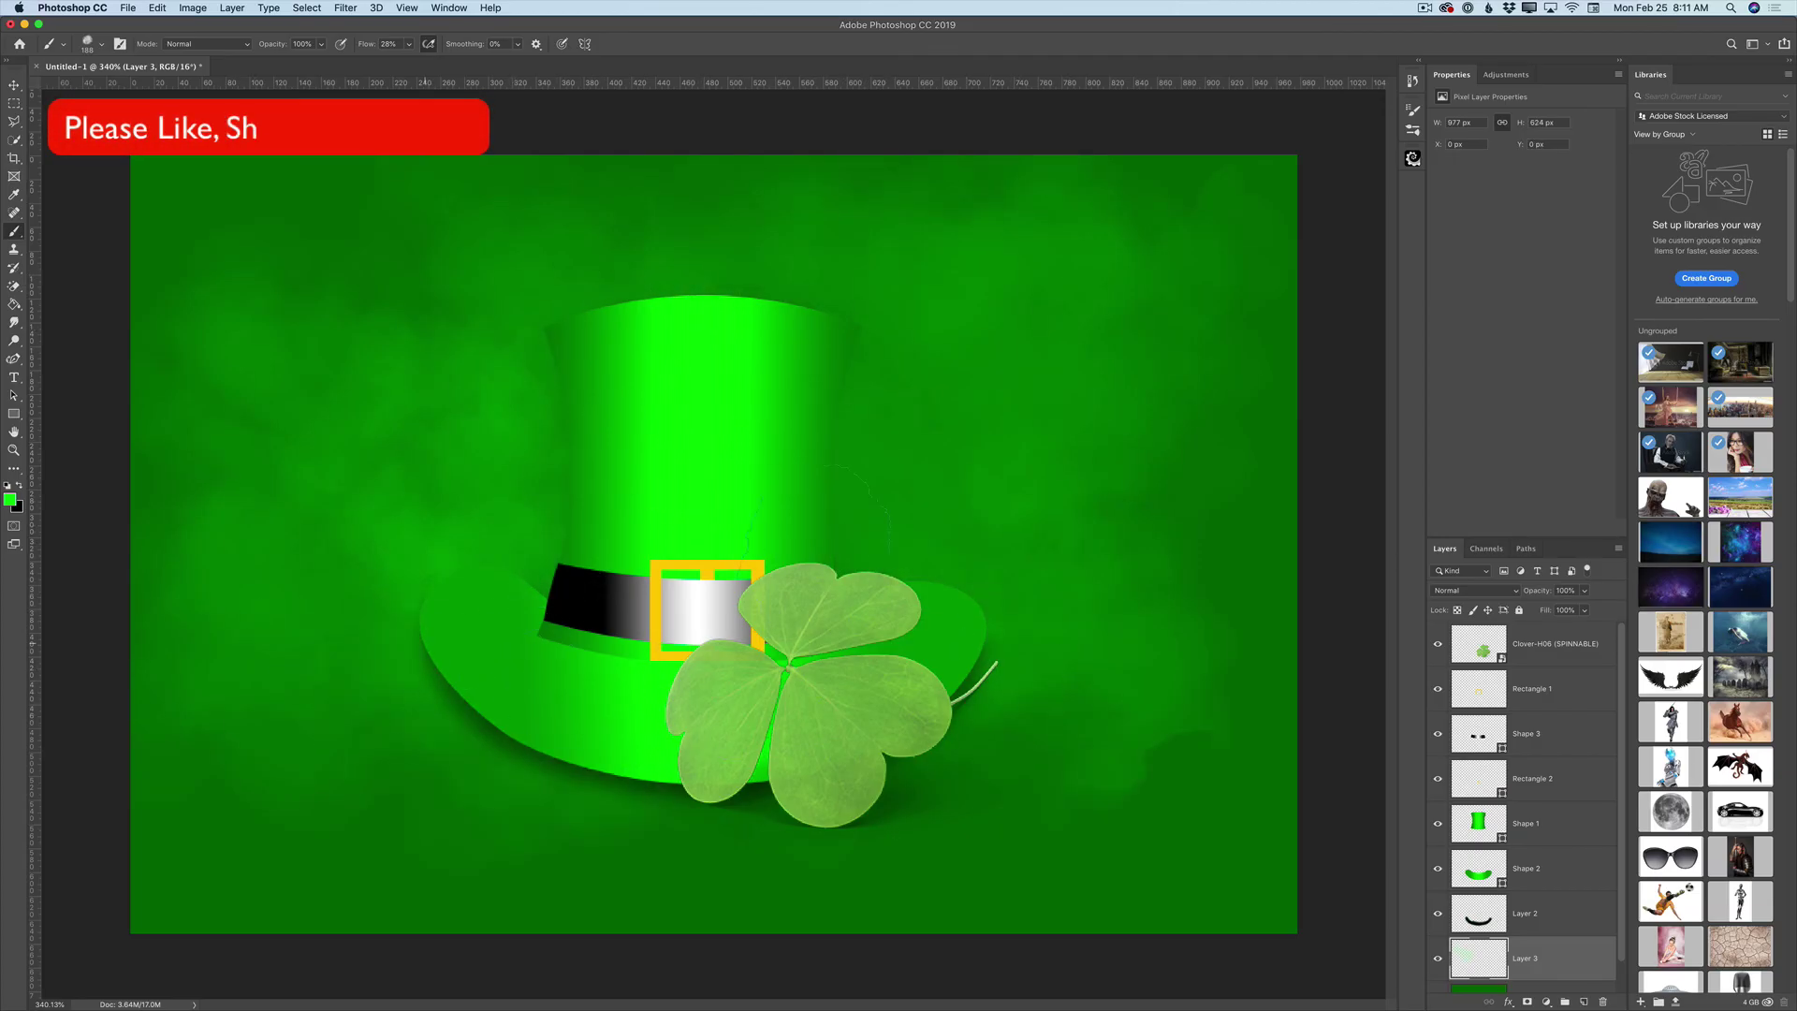
pyautogui.click(1585, 611)
pyautogui.moveTo(1585, 616); pyautogui.dragTo(1566, 612)
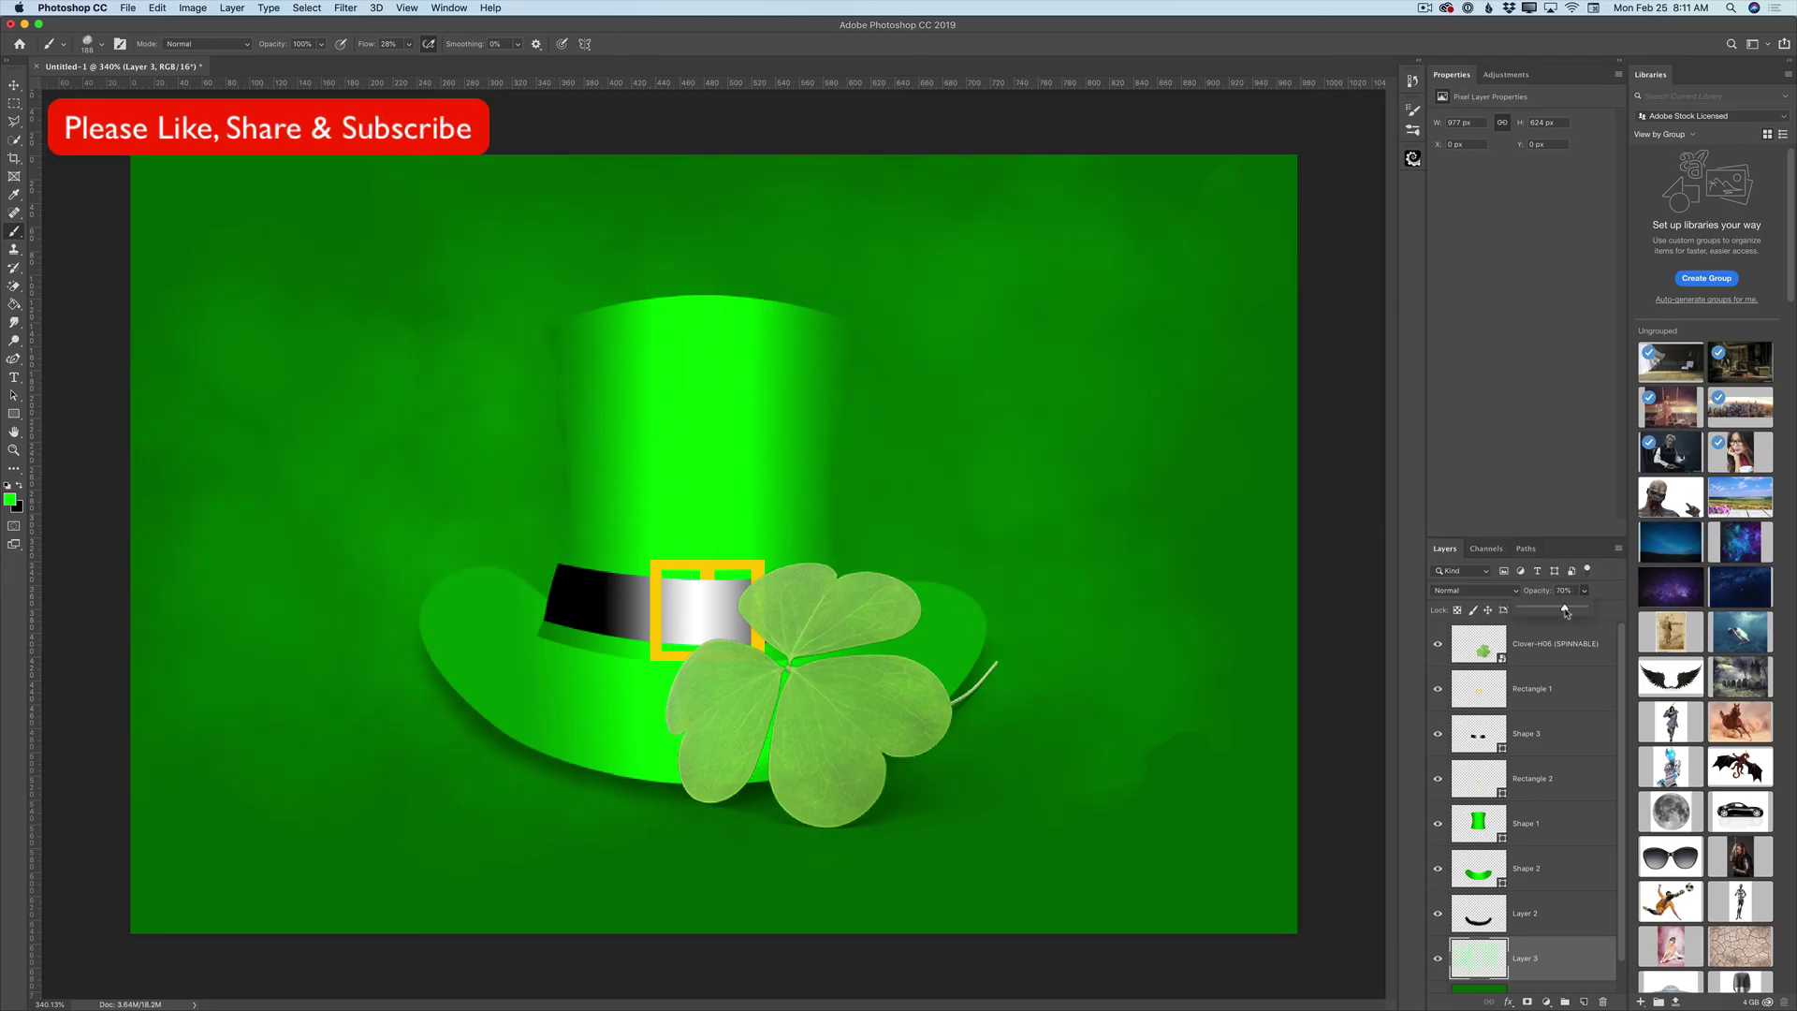